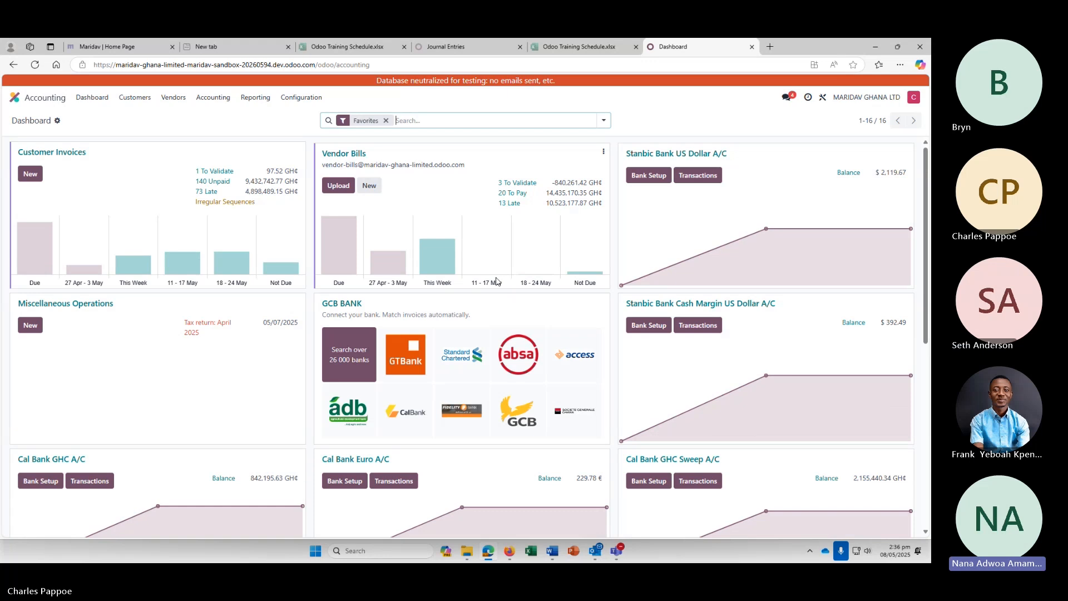
Open the list of vendor bills, look through it, and start a new vendor bill
mouse_move(468, 283)
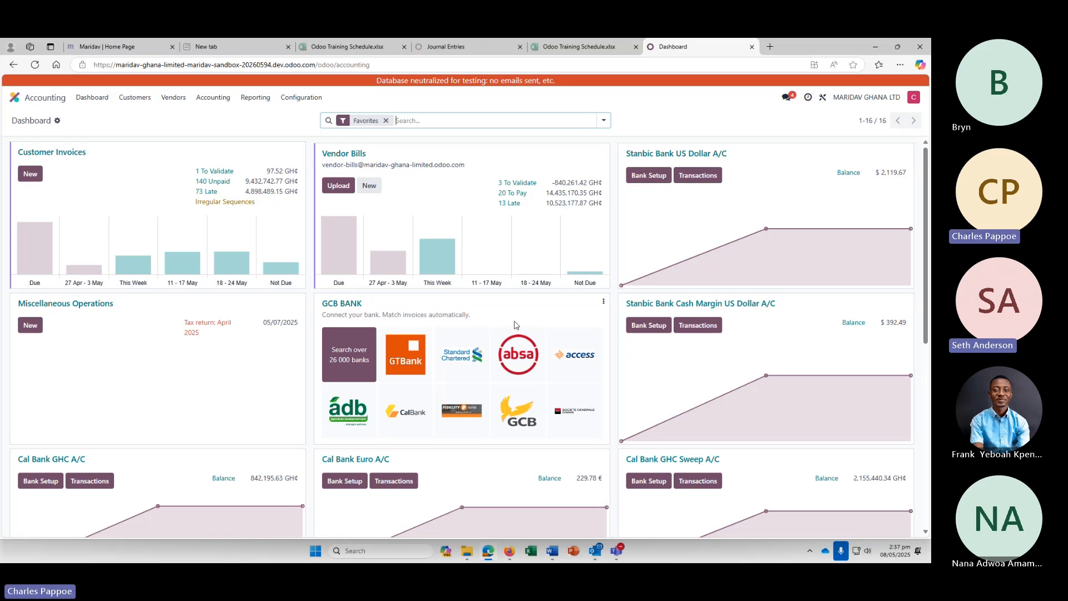
click(174, 98)
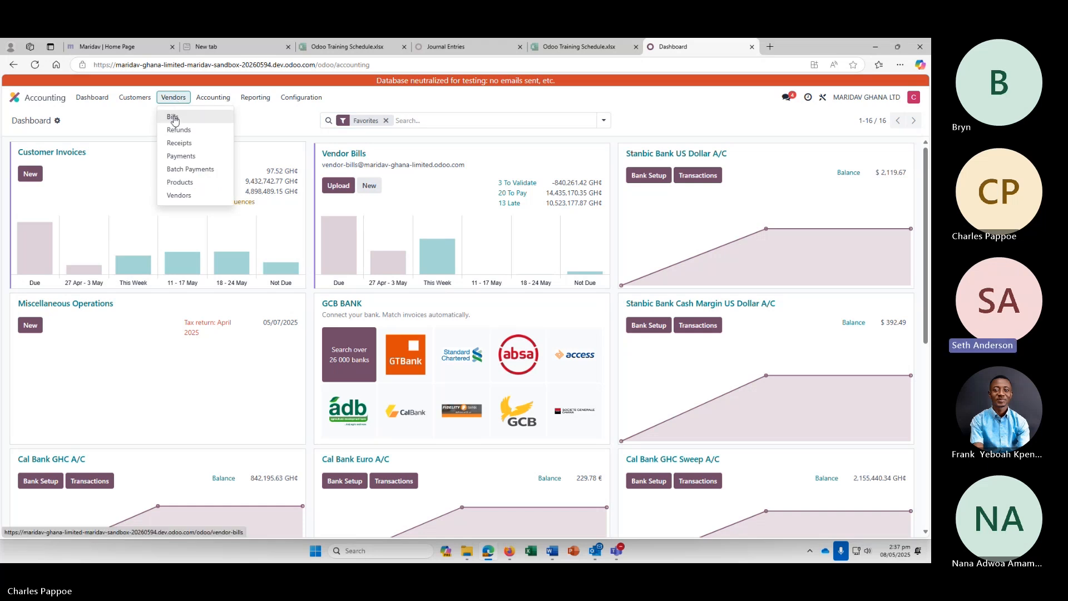
click(174, 118)
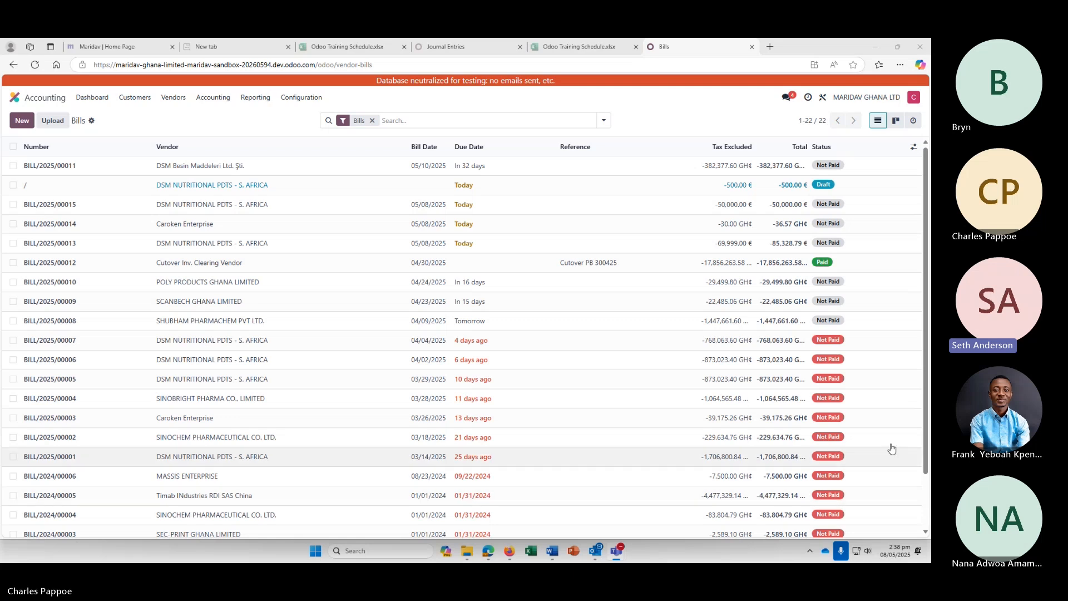
scroll(890, 447, down, 2)
scroll(884, 451, up, 3)
scroll(884, 451, down, 3)
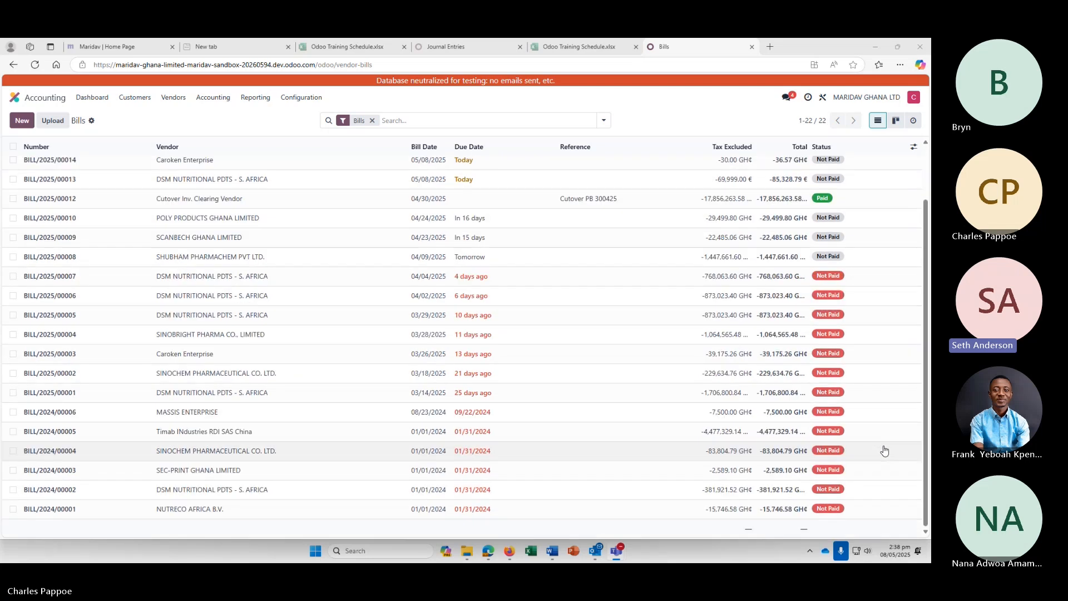
scroll(885, 451, up, 2)
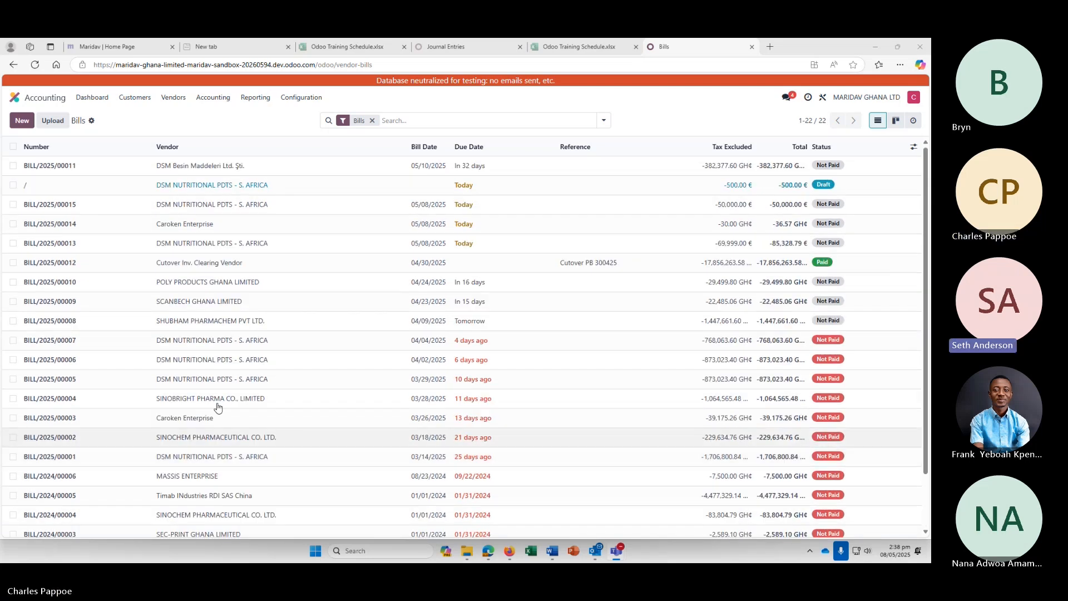
click(23, 120)
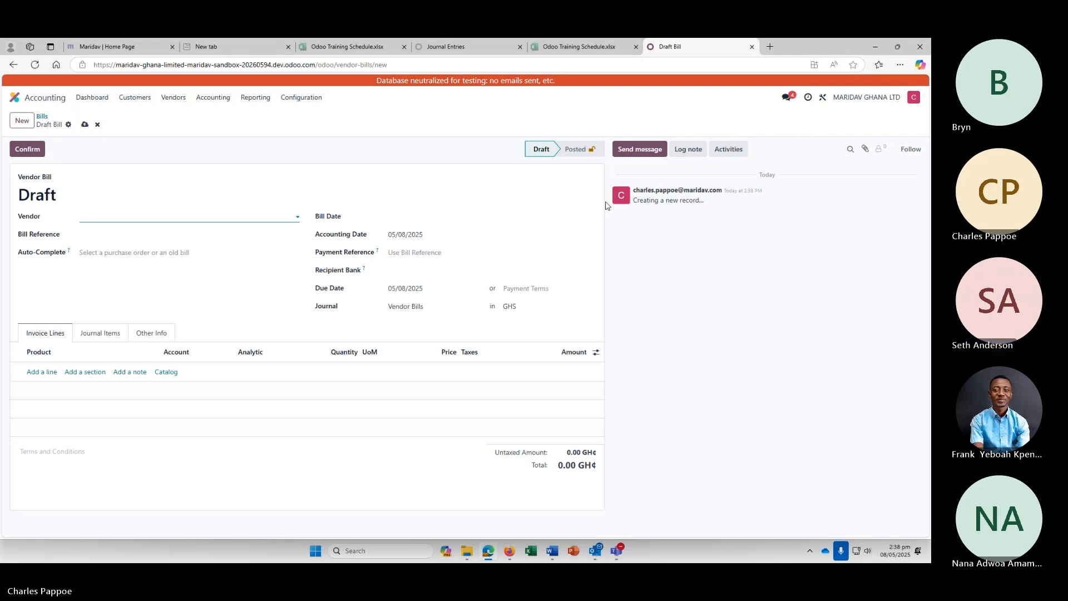
click(567, 215)
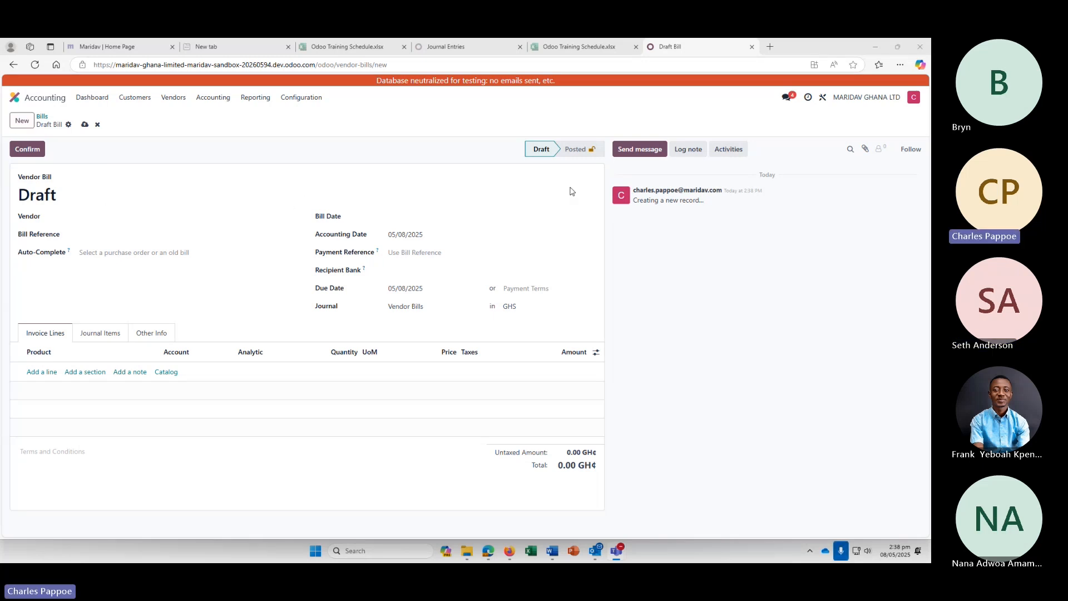
click(174, 99)
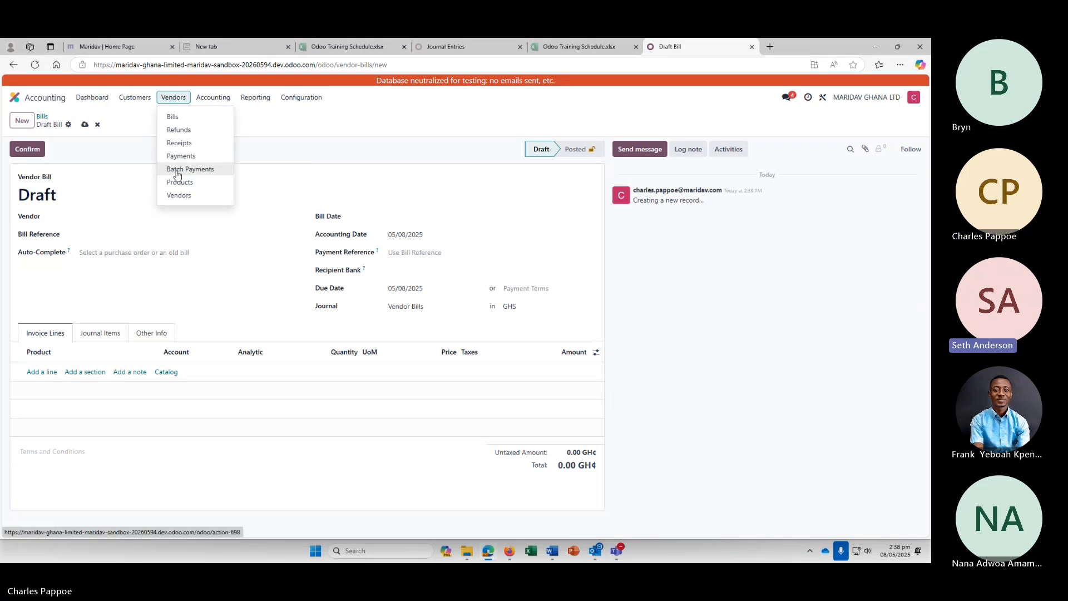
click(86, 161)
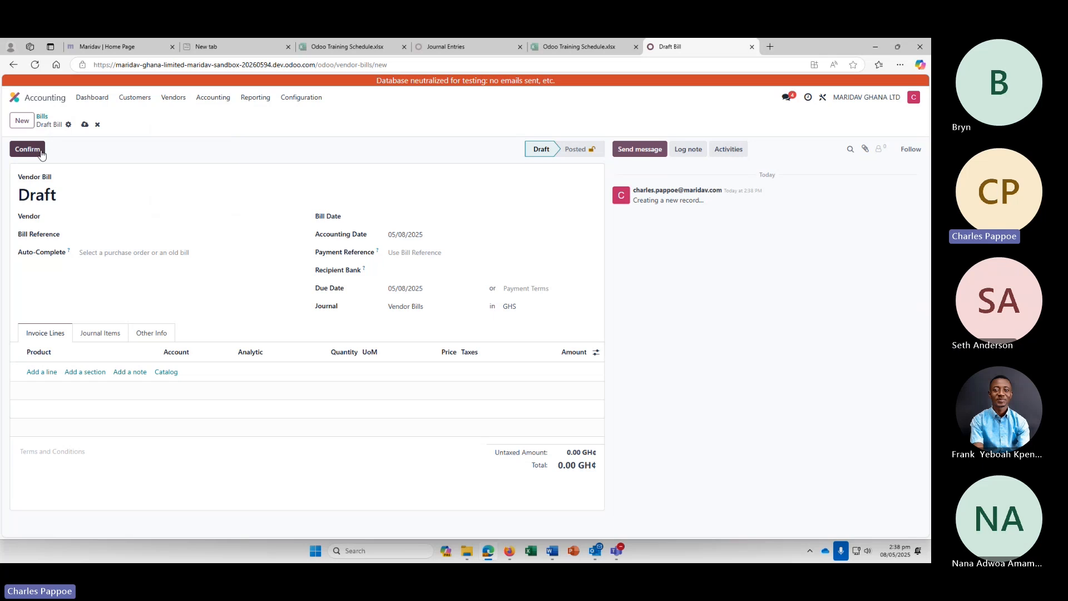
double_click(39, 219)
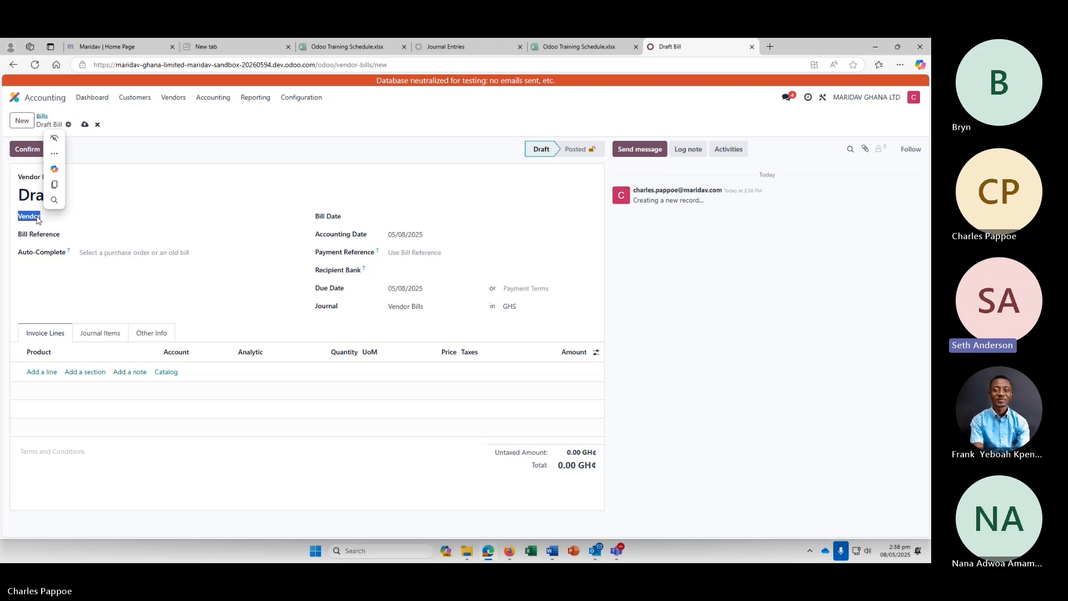
click(48, 220)
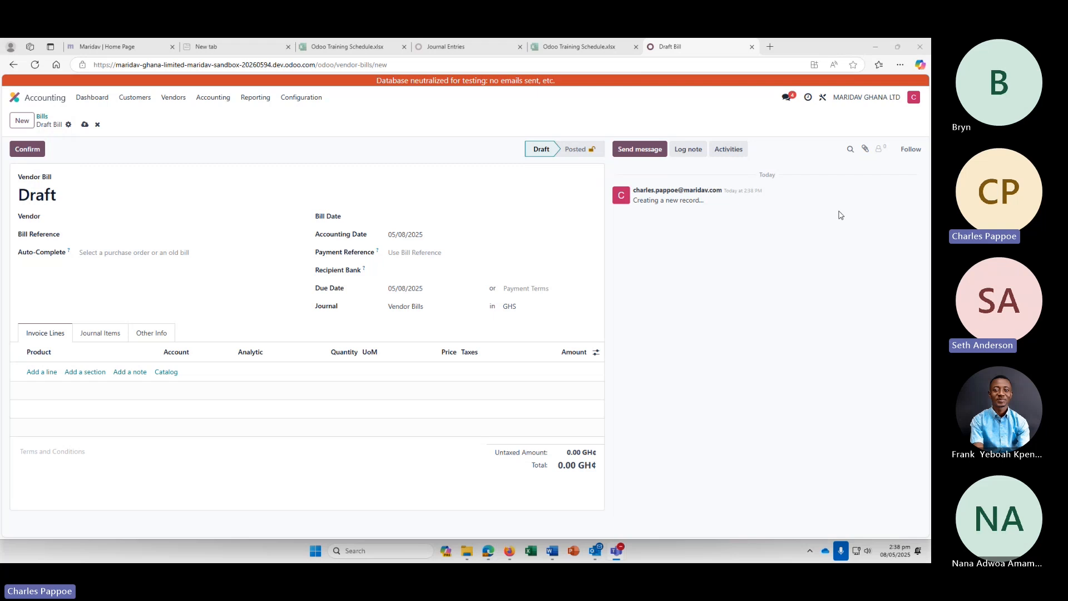
Set the draft bill's vendor to Caroken Enterprise from the full partner list
click(177, 218)
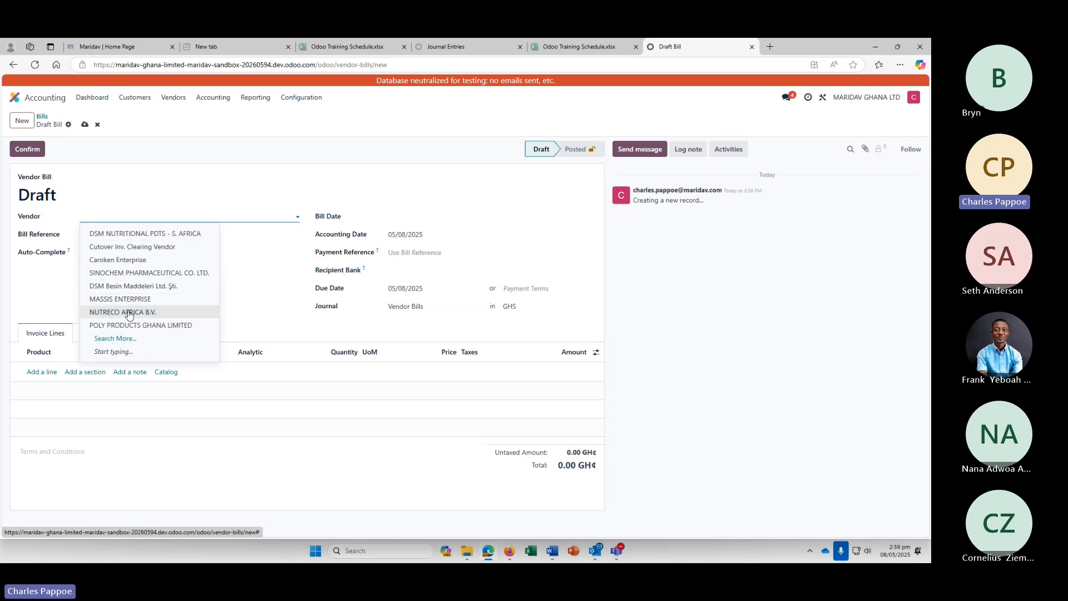
key(Escape)
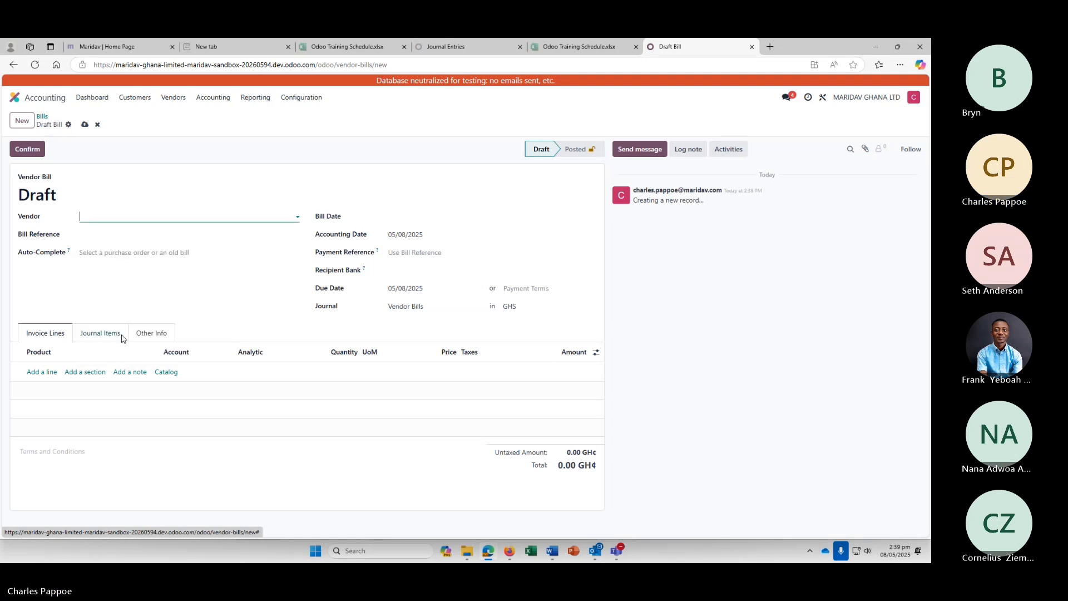
scroll(327, 286, down, 10)
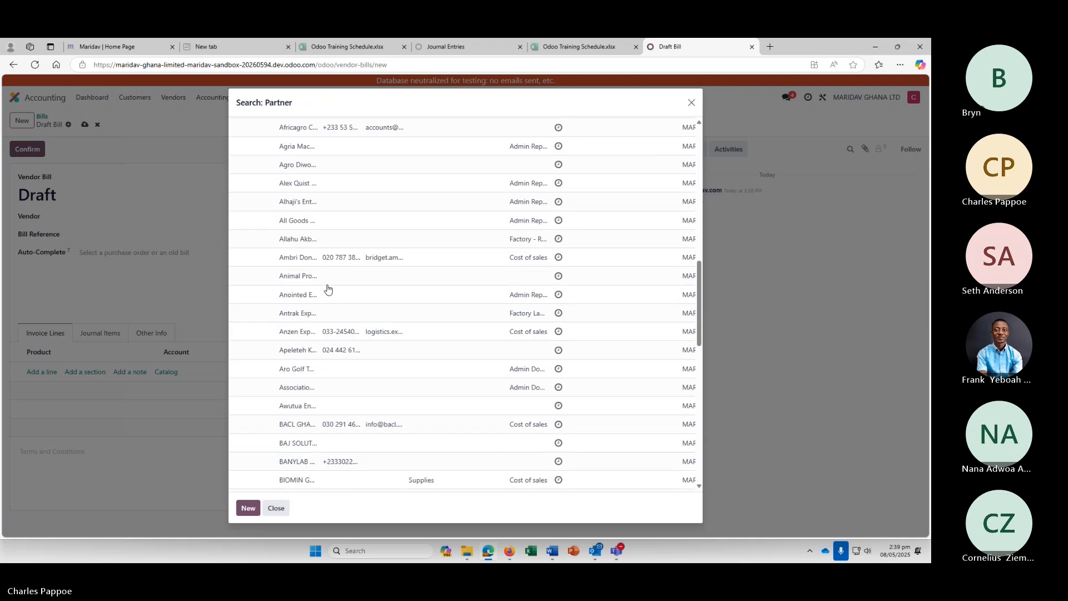
scroll(328, 289, down, 7)
scroll(328, 289, down, 4)
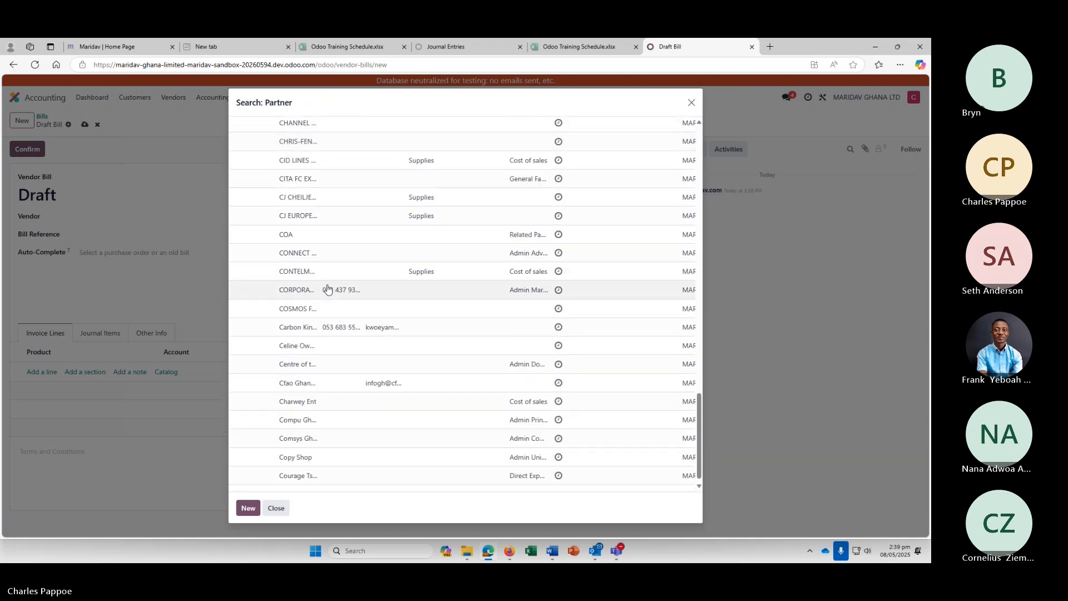
scroll(328, 288, up, 7)
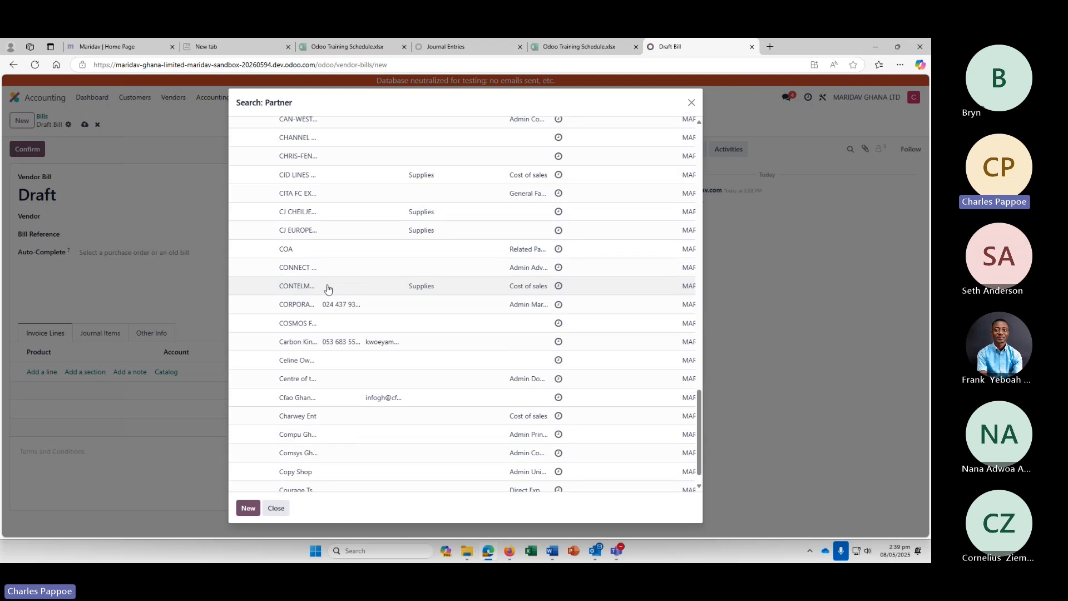
scroll(328, 289, down, 6)
scroll(329, 289, up, 3)
scroll(327, 289, up, 10)
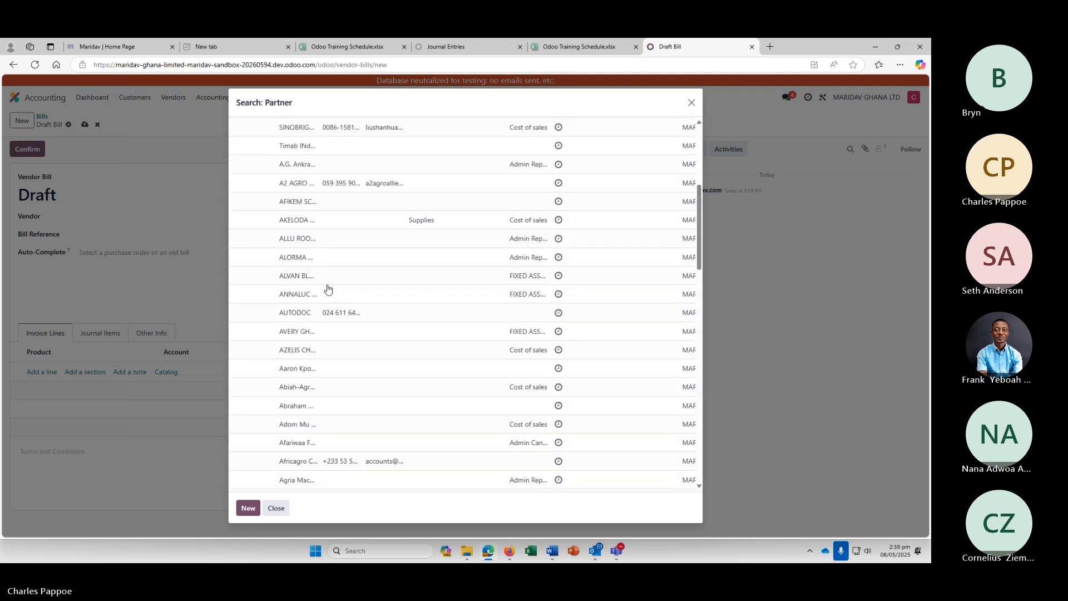
scroll(328, 289, up, 1)
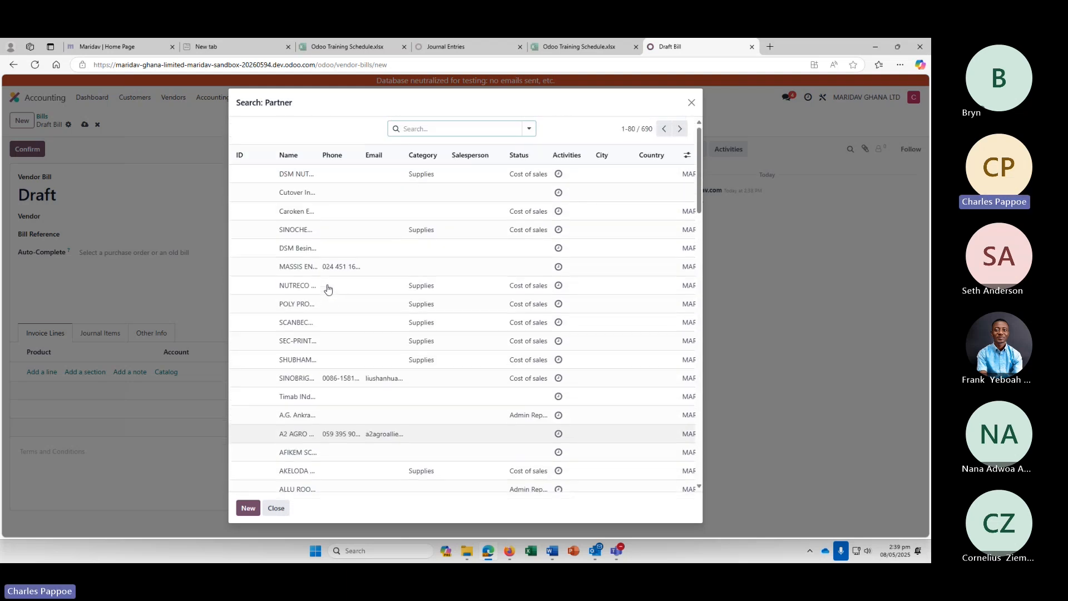
click(290, 213)
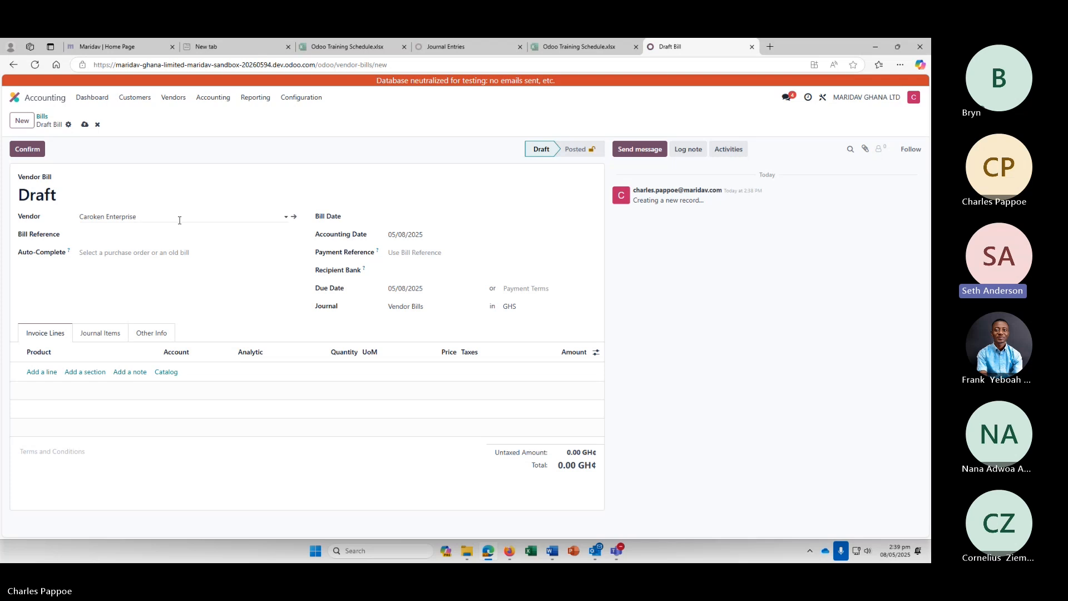
click(284, 217)
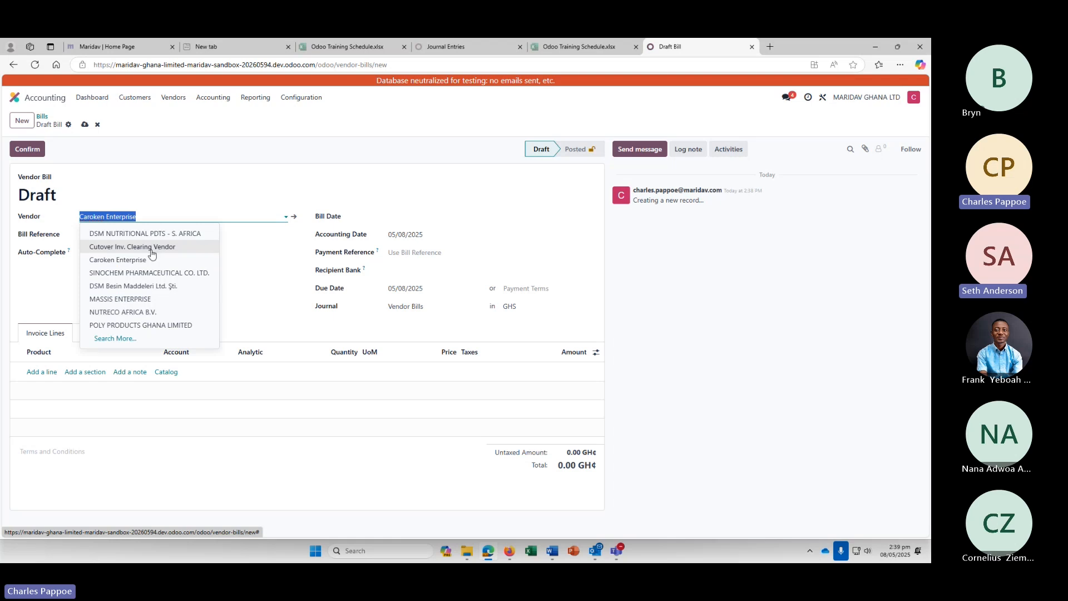
click(141, 217)
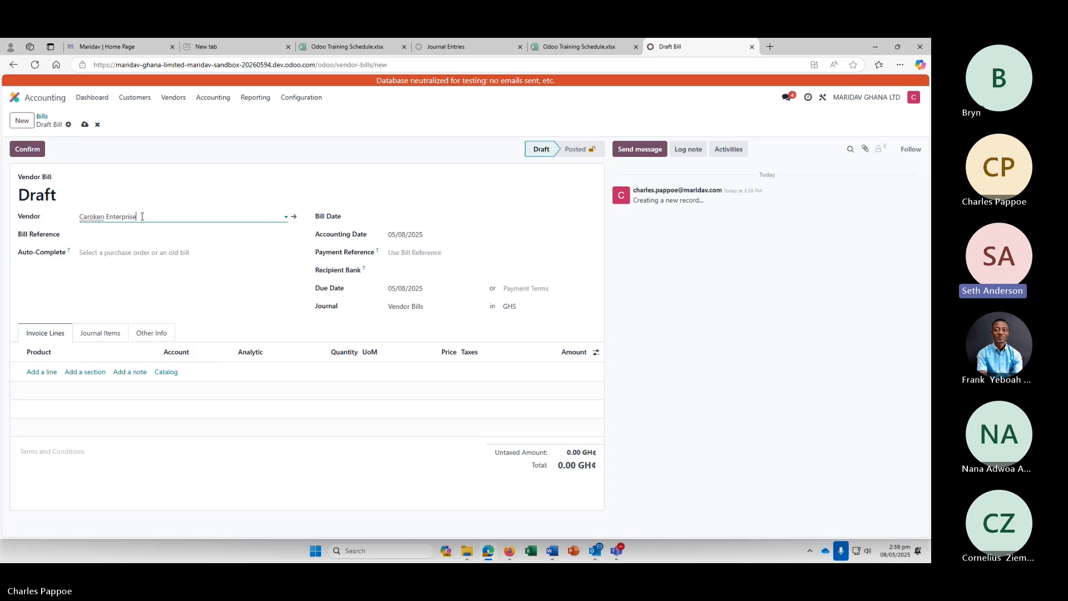
click(142, 217)
click(261, 255)
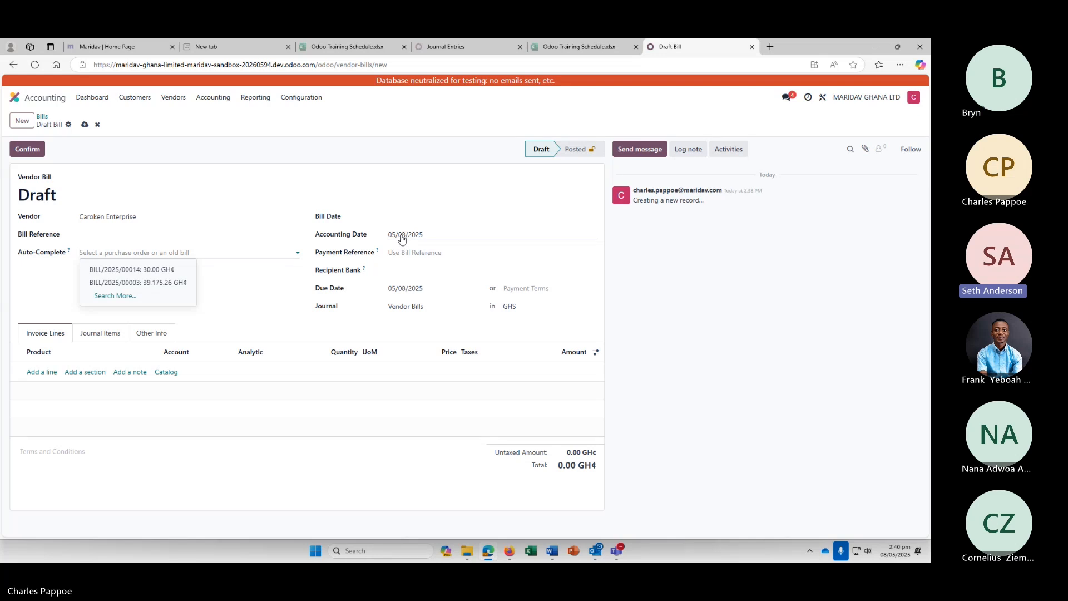
Set the bill date of the draft vendor bill to 05/08/2025
click(362, 216)
click(410, 218)
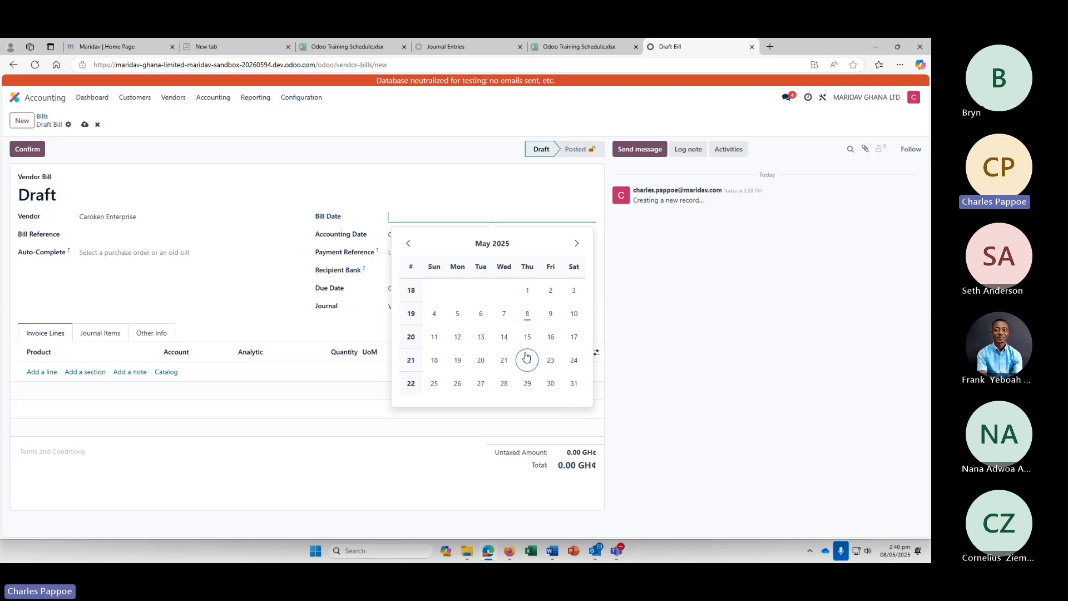
click(527, 314)
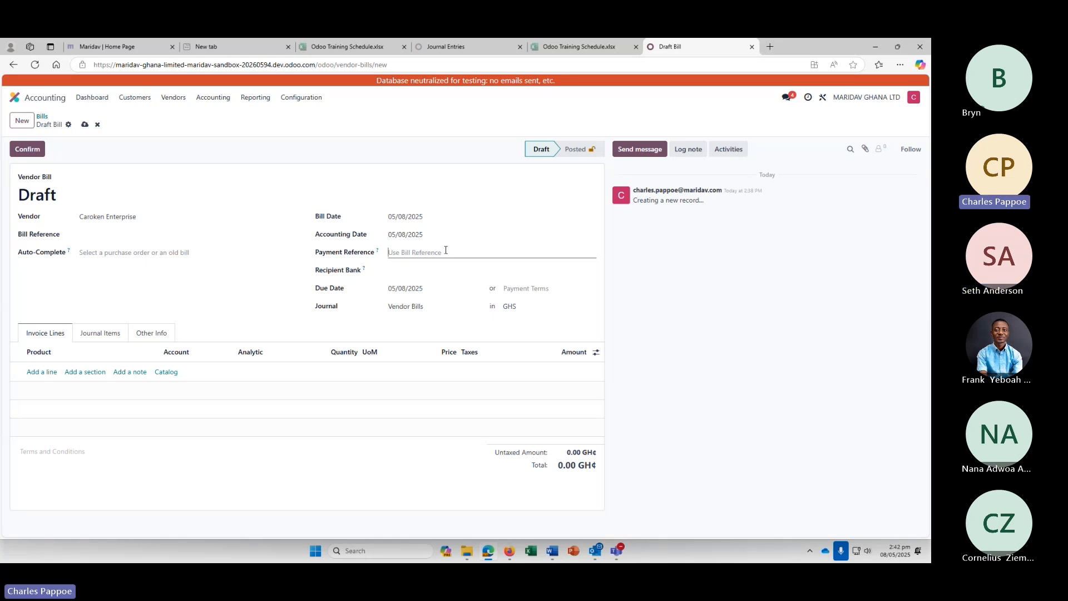
click(529, 256)
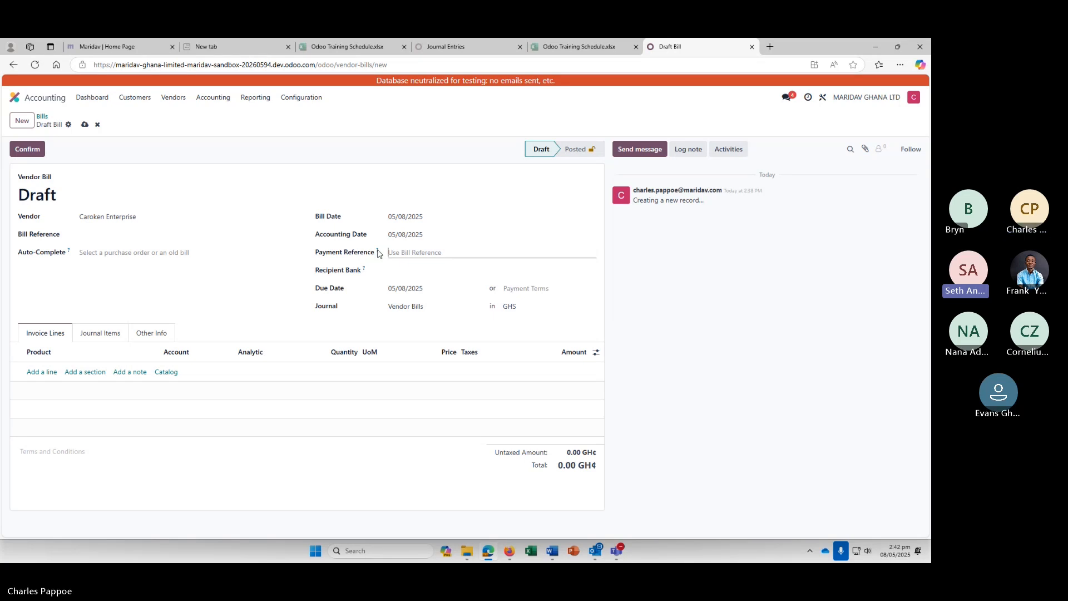
click(390, 269)
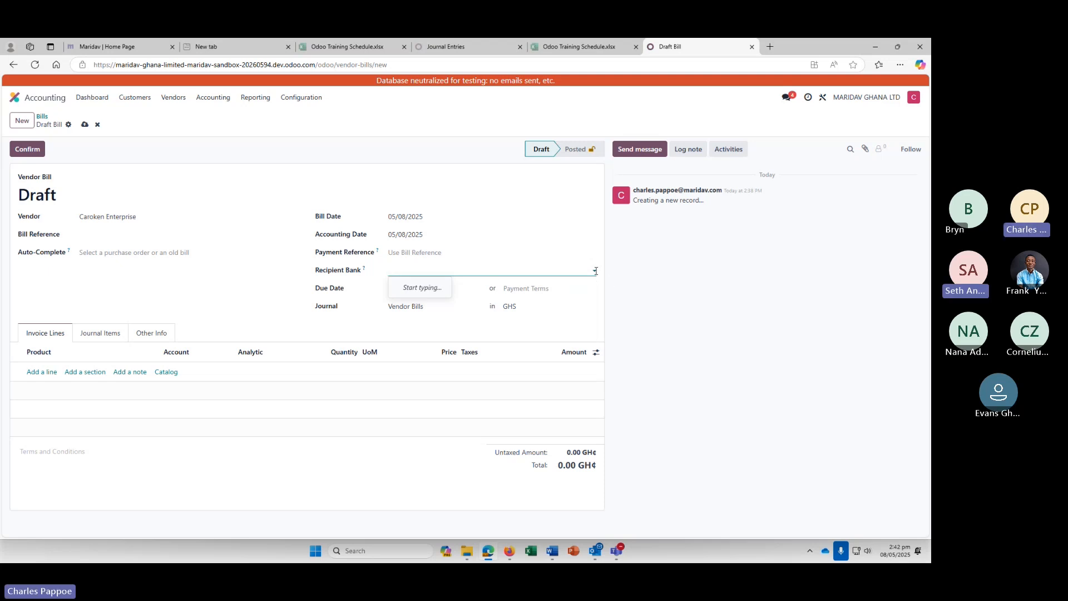
click(530, 270)
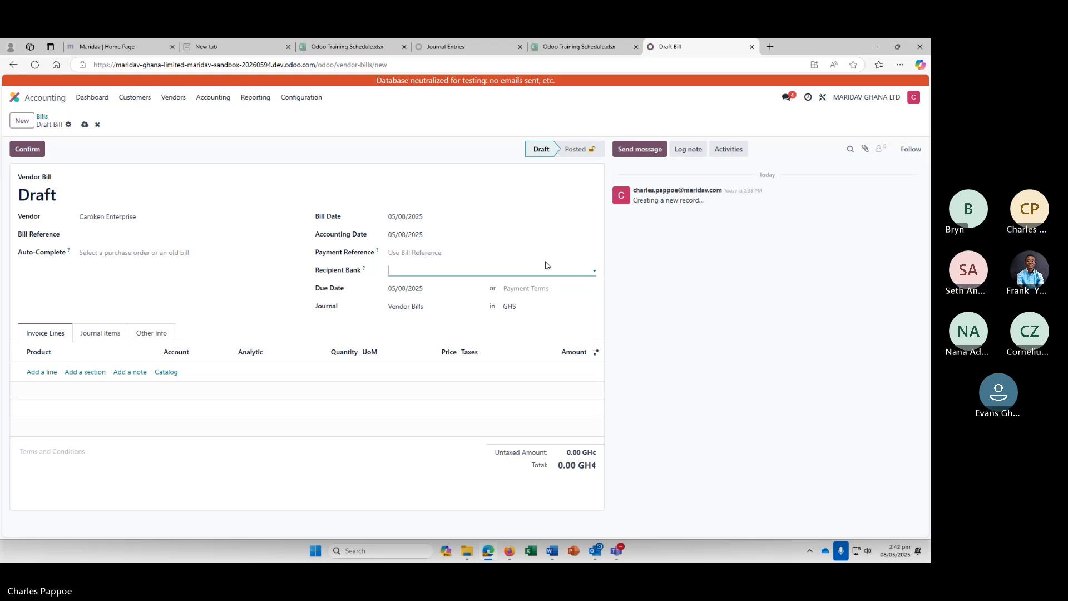
text(cAL)
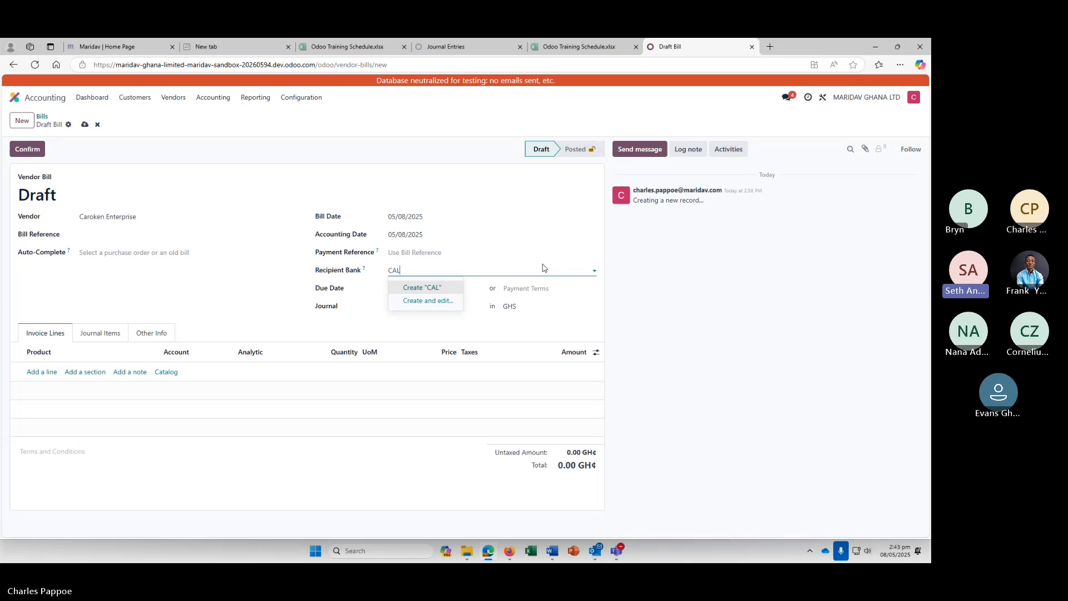
click(543, 270)
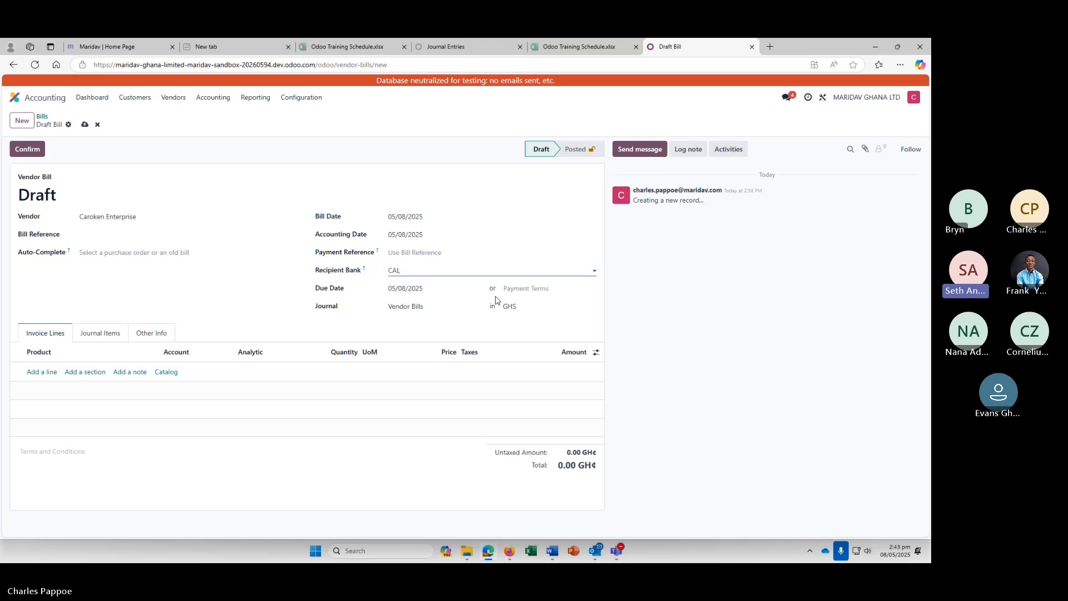
click(428, 270)
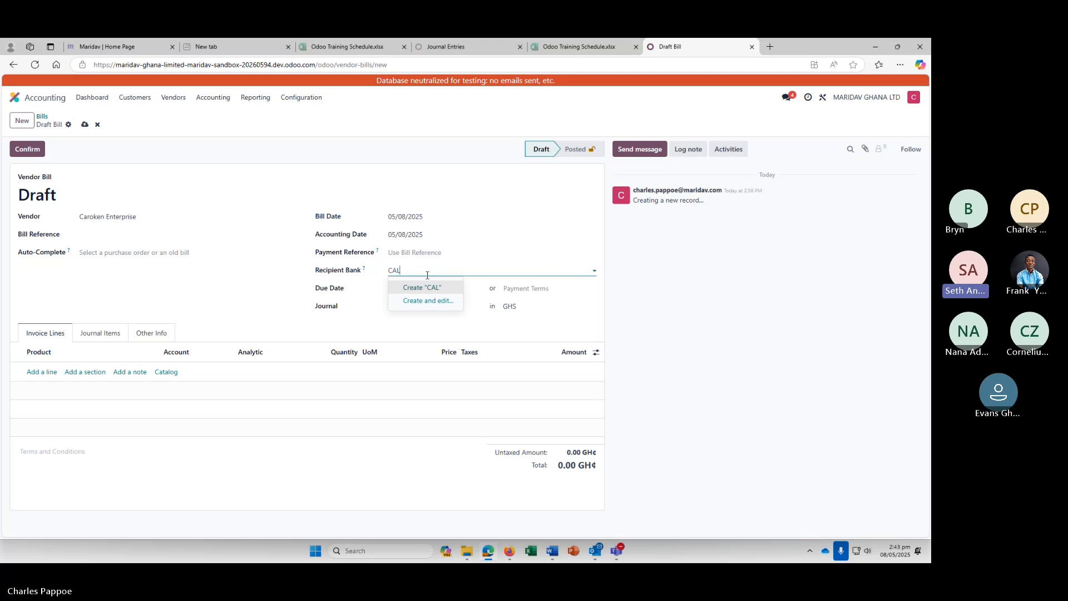
key(BackSpace)
key(BackSpace)
key(BackSpace)
click(820, 228)
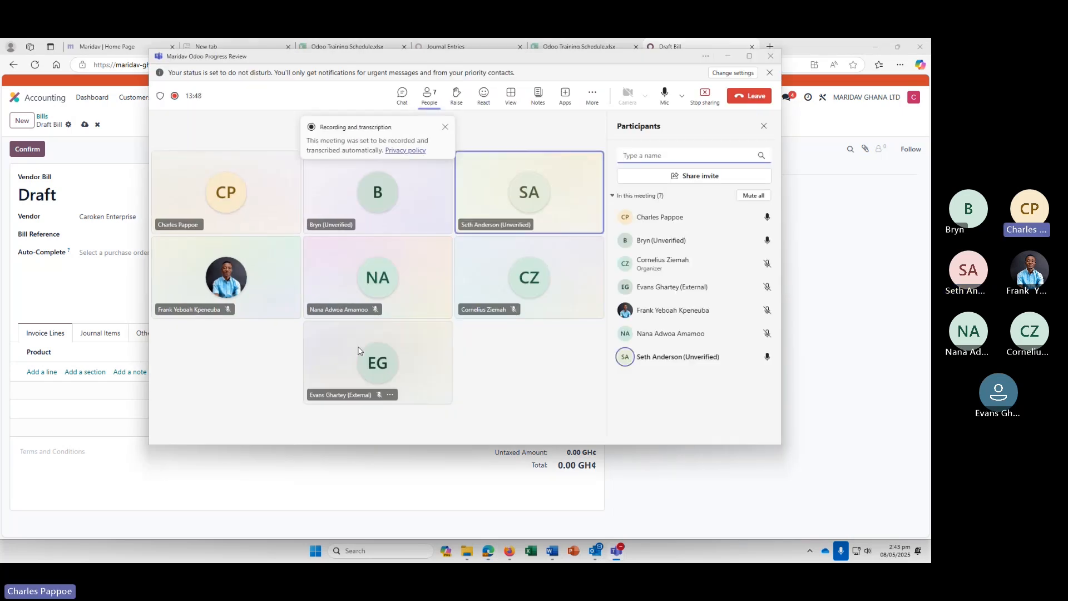
click(706, 470)
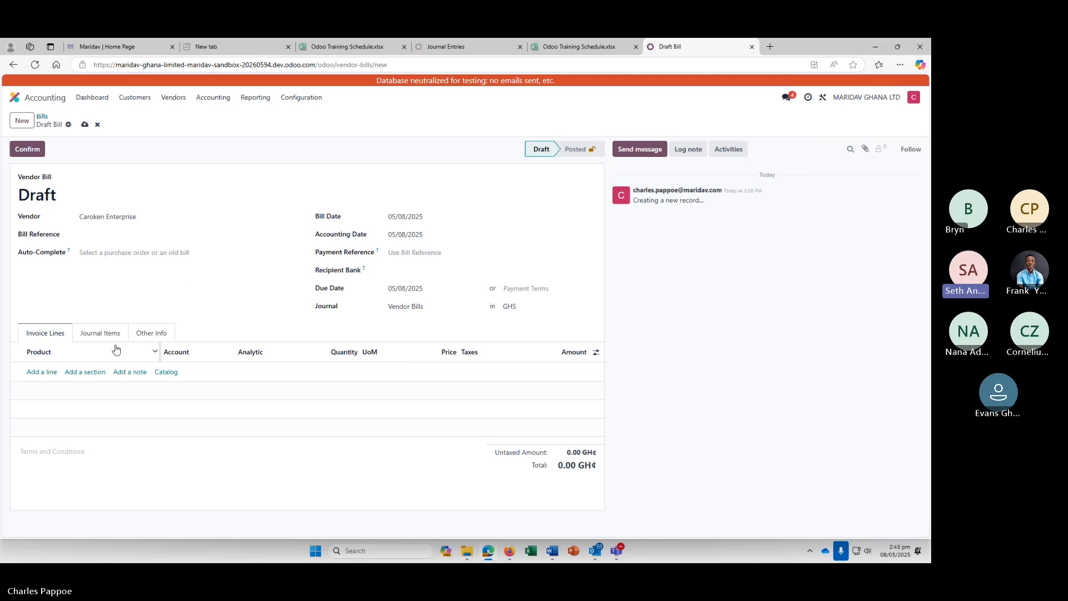
Start an invoice line on the draft bill and look through the full product list without choosing a product
click(37, 371)
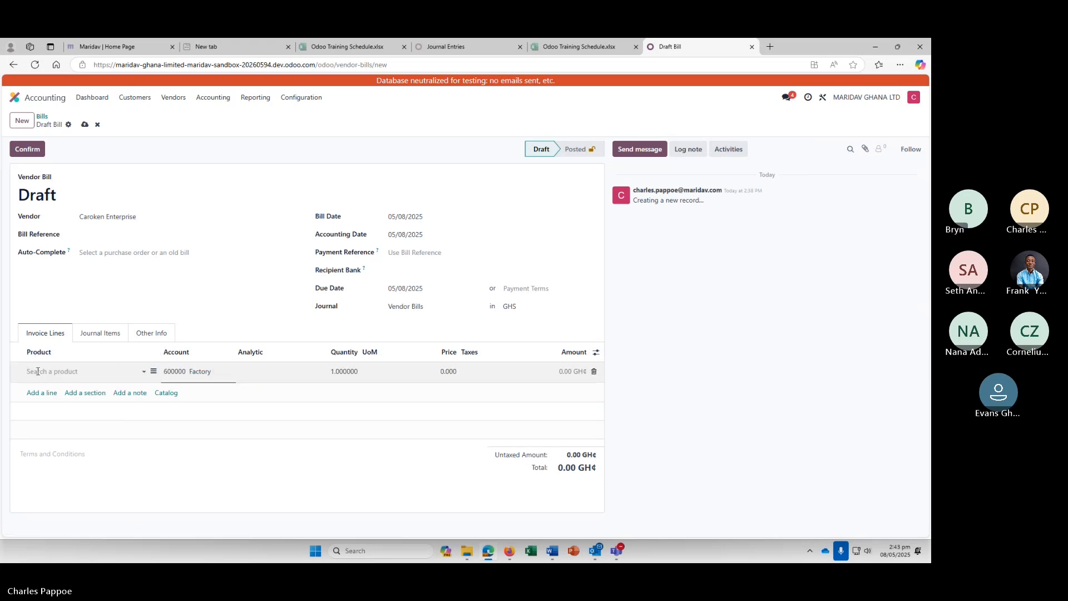
click(144, 372)
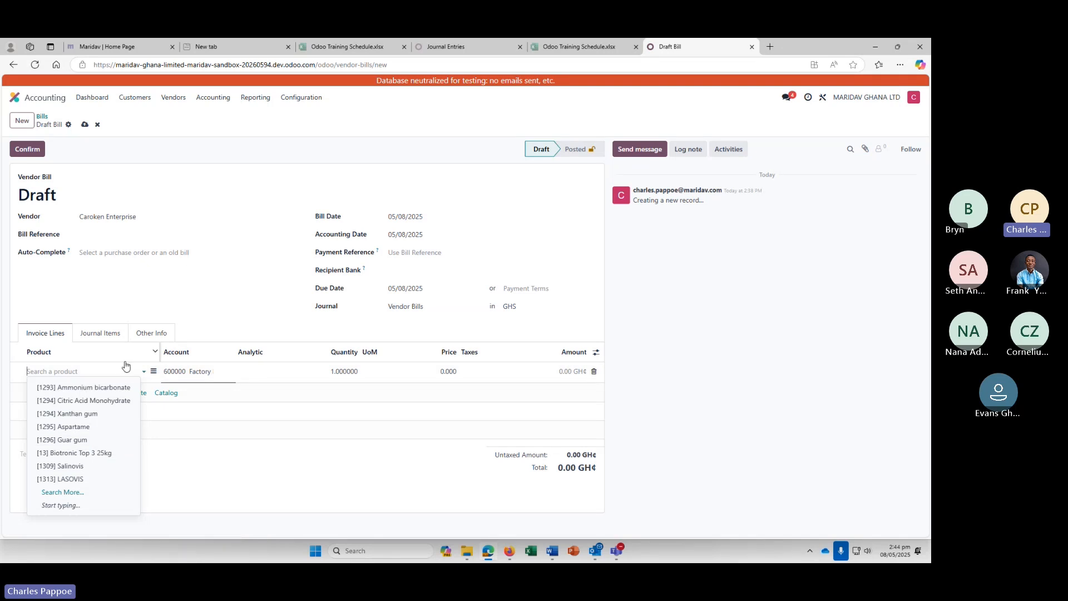
click(71, 493)
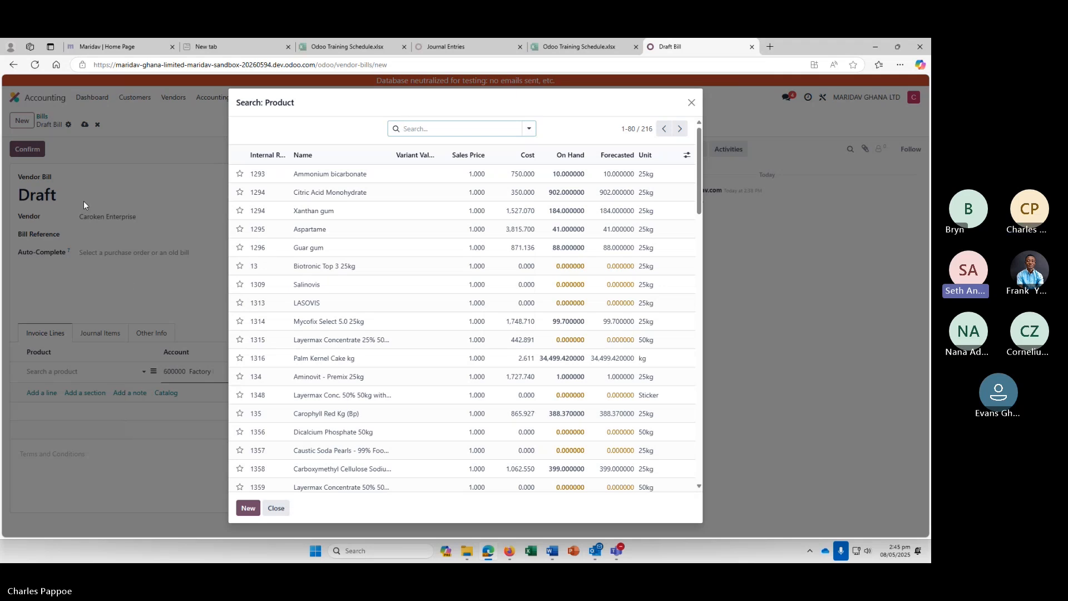
click(692, 103)
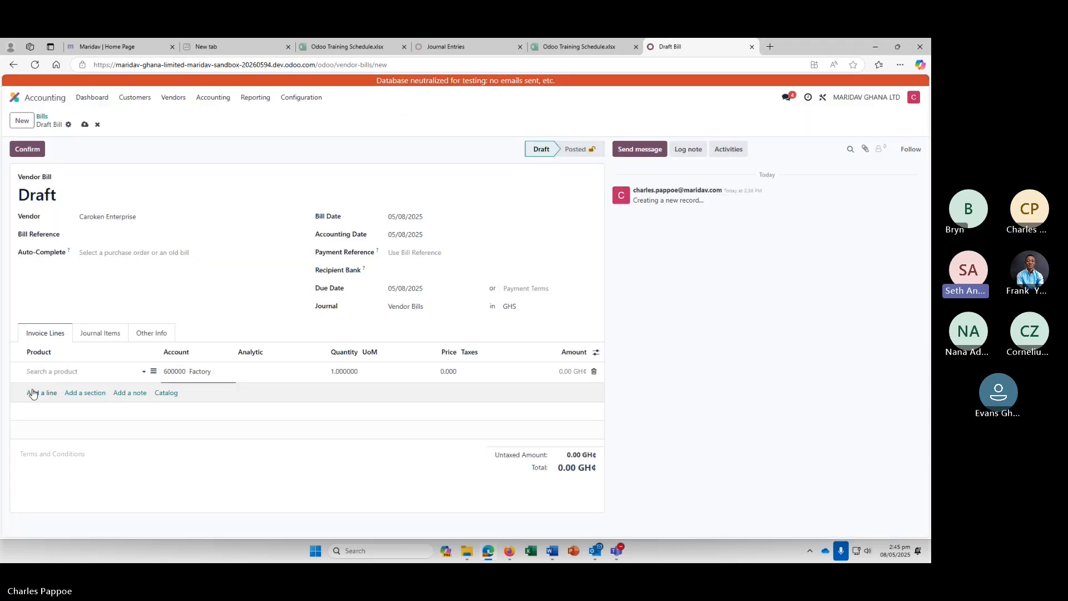
click(142, 374)
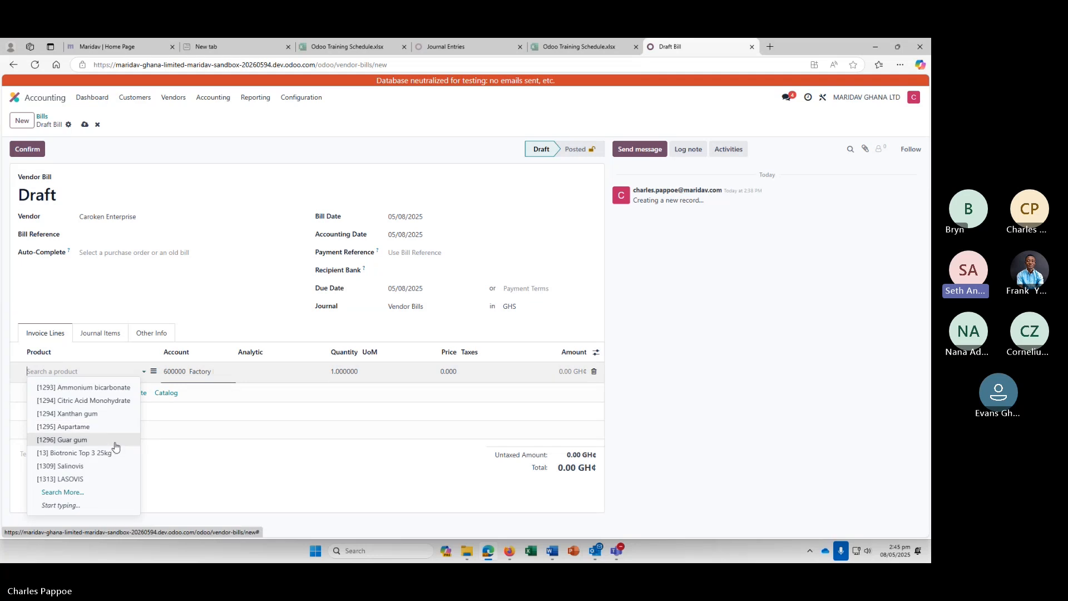
click(50, 493)
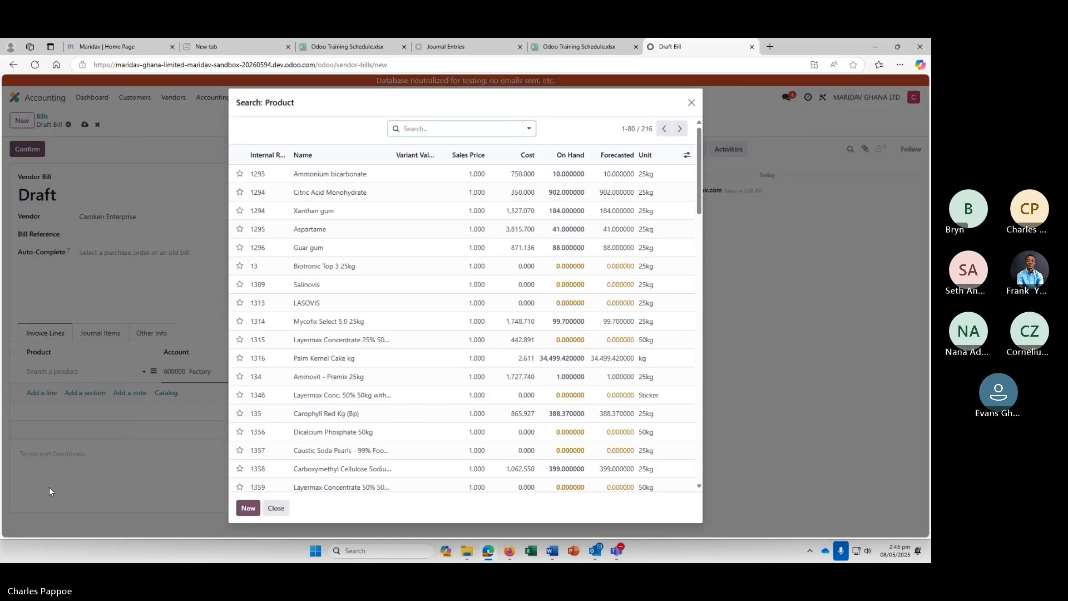
scroll(357, 370, down, 15)
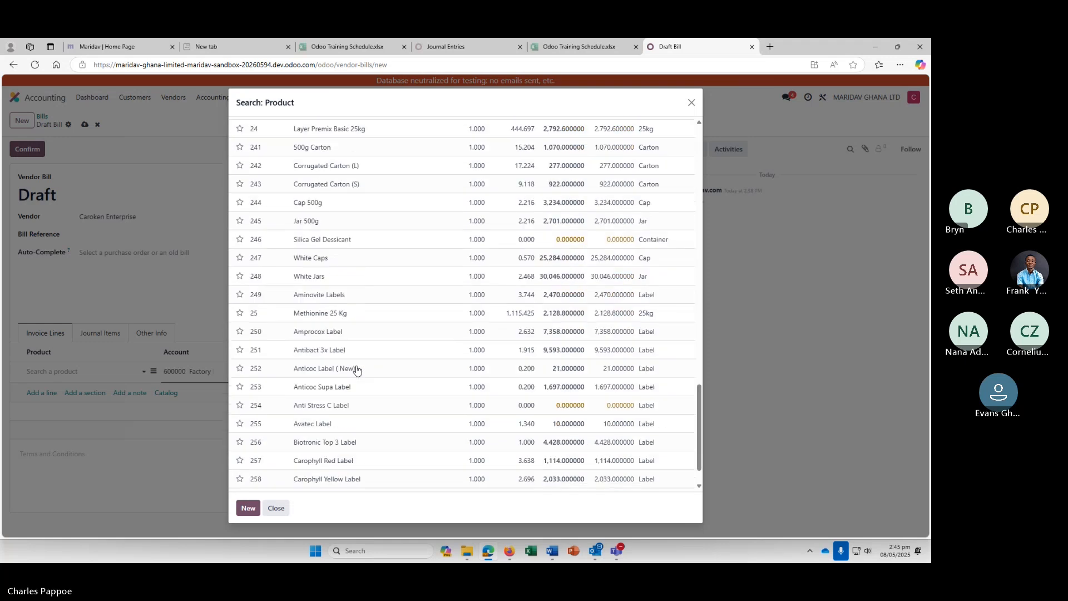
scroll(356, 370, down, 1)
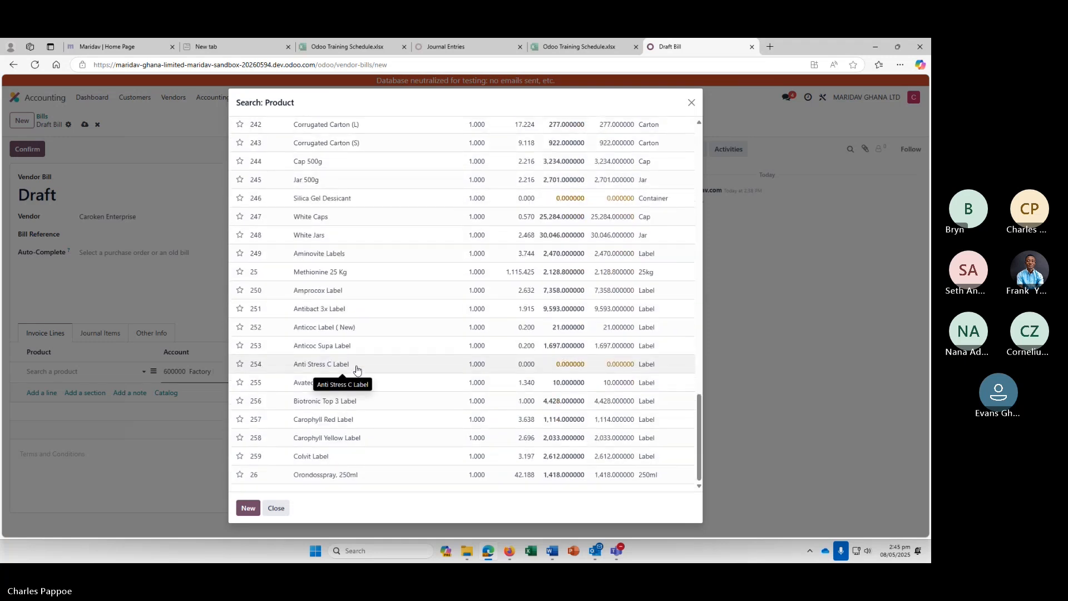
scroll(357, 370, up, 3)
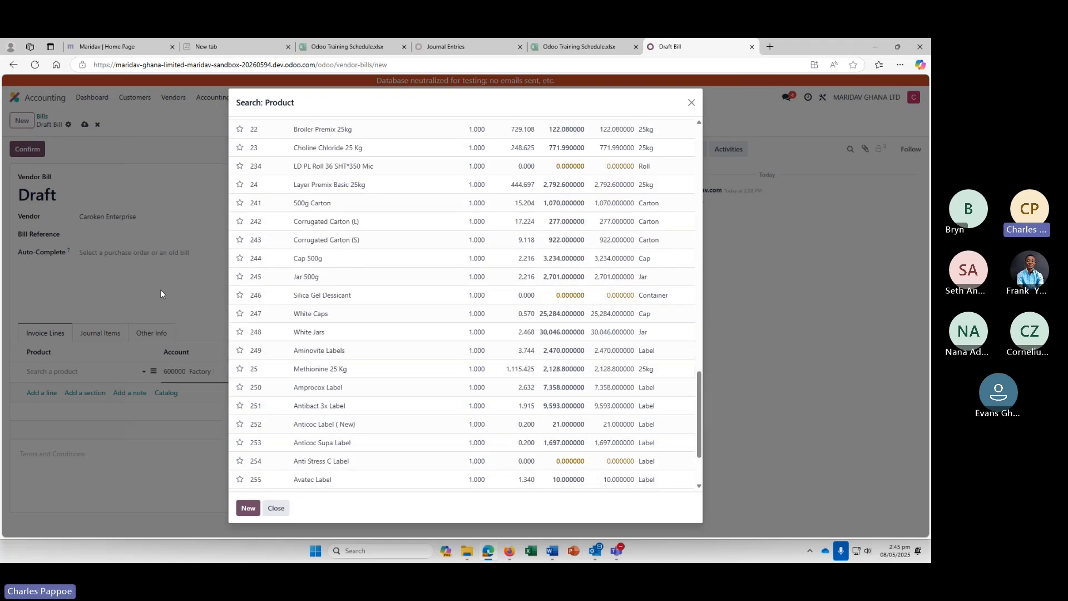
click(692, 103)
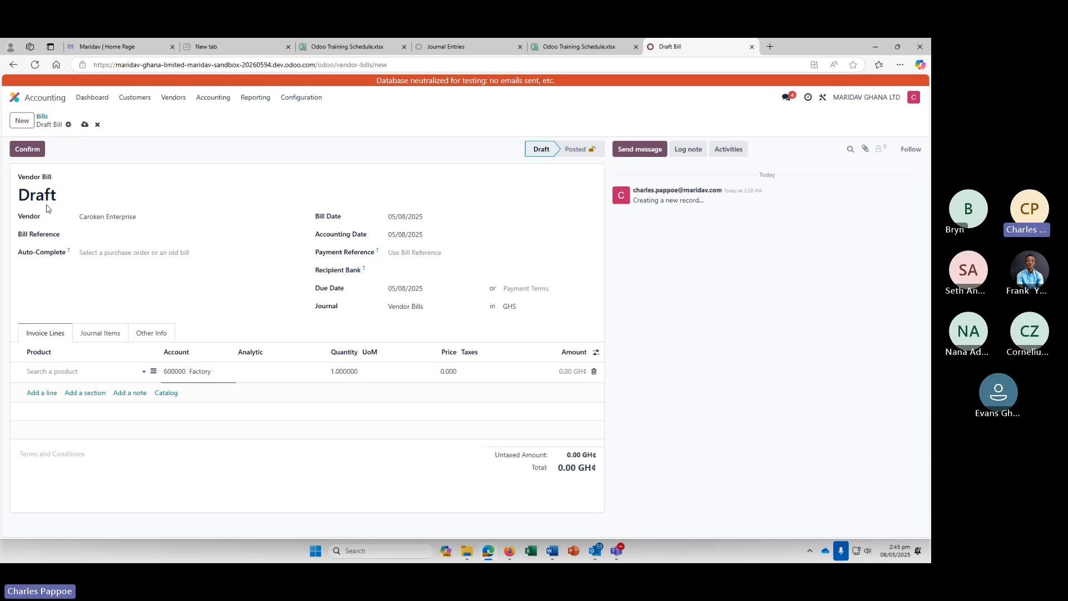
click(173, 352)
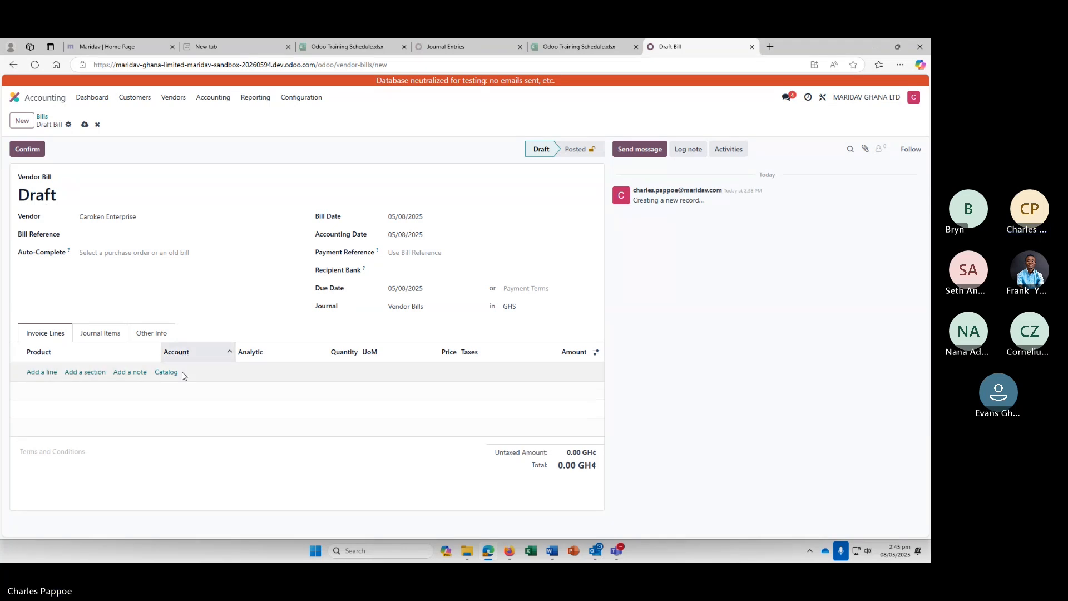
click(203, 356)
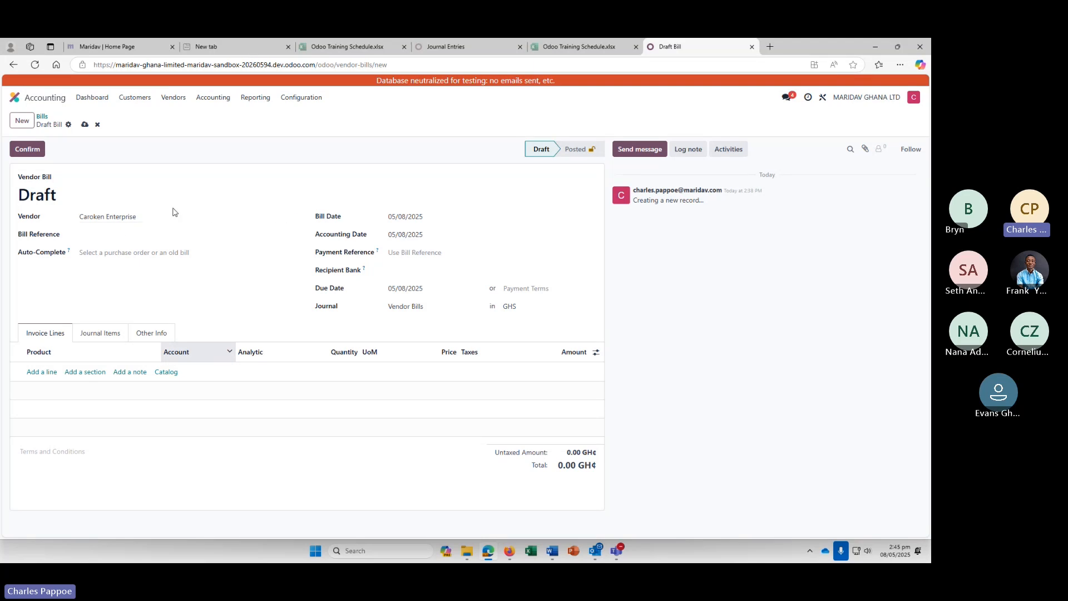
Change the draft bill's vendor to Electricity Company of Ghana, searching the full partner list for "EC"
click(285, 216)
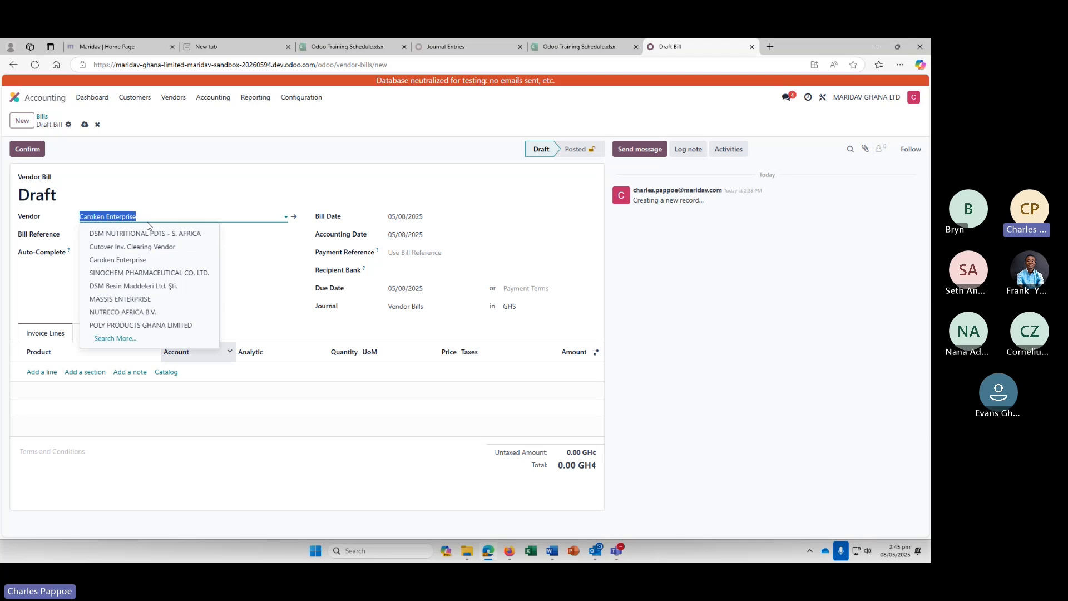
text(EC)
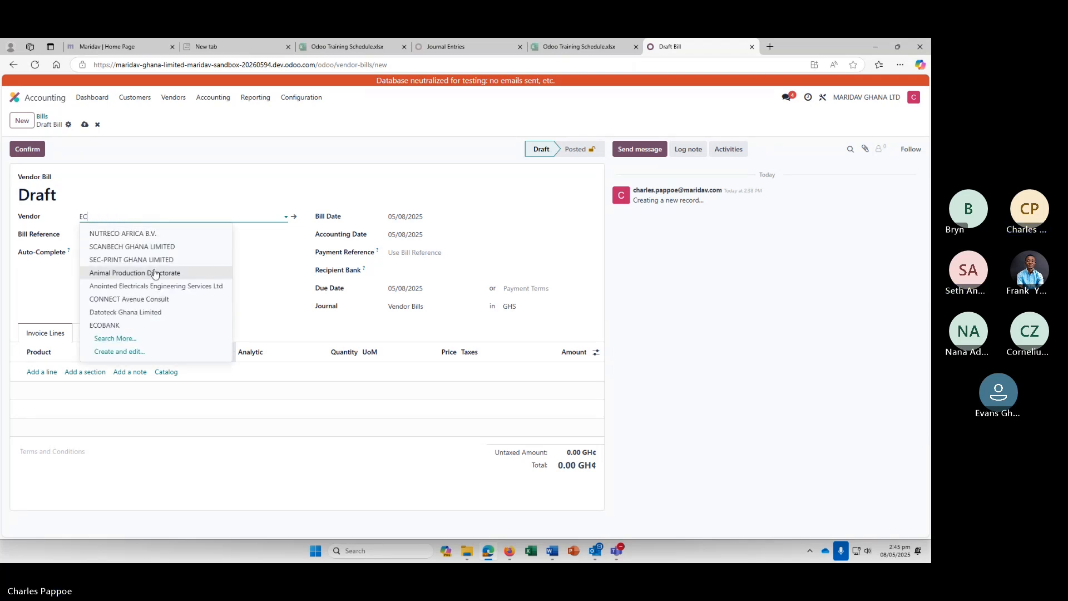
click(116, 339)
scroll(314, 251, down, 4)
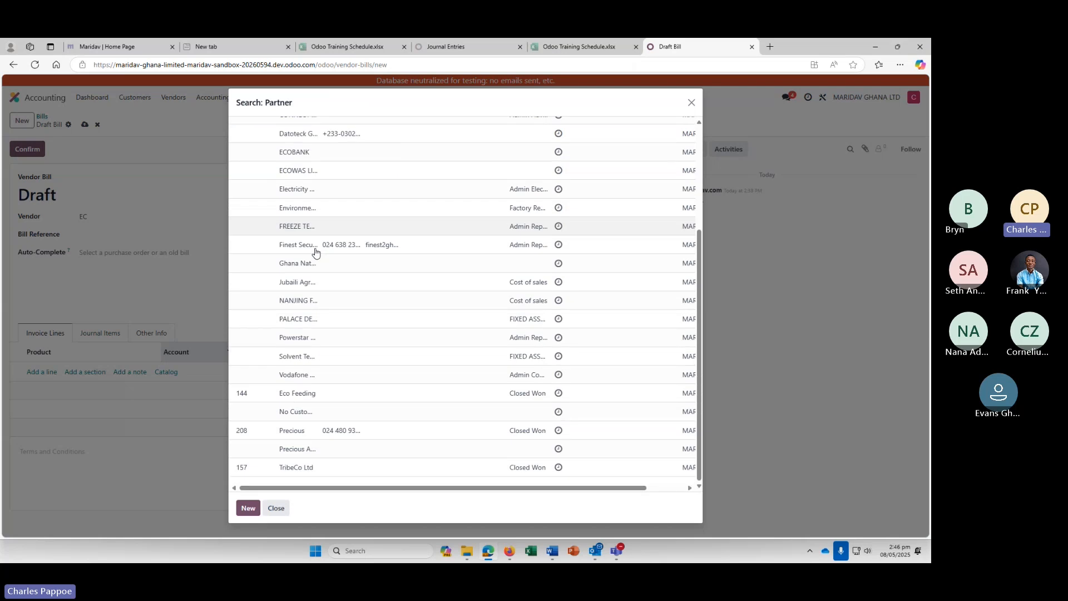
scroll(281, 316, up, 3)
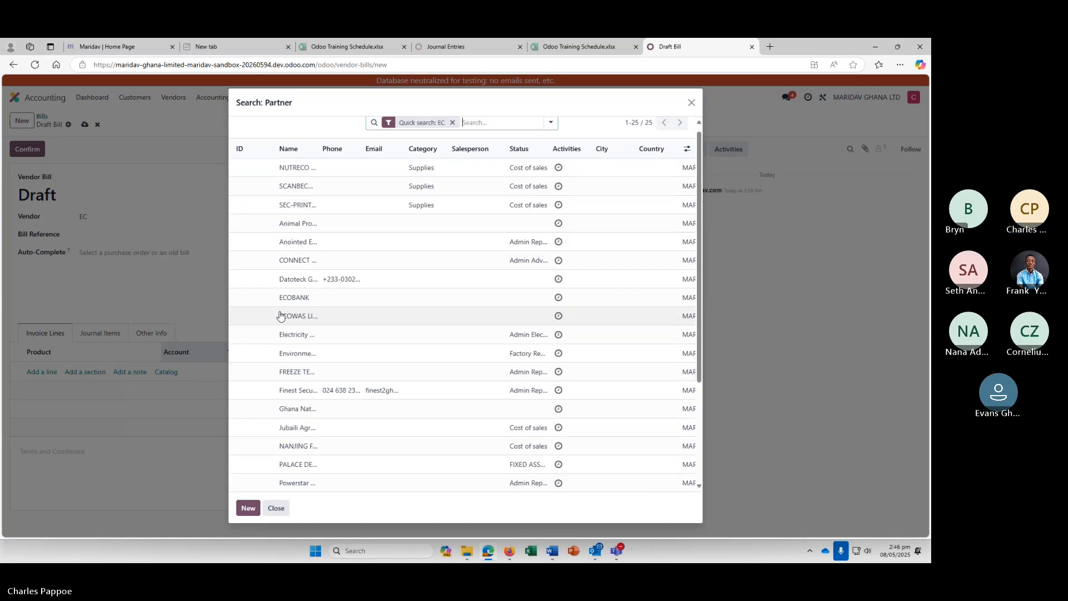
click(300, 334)
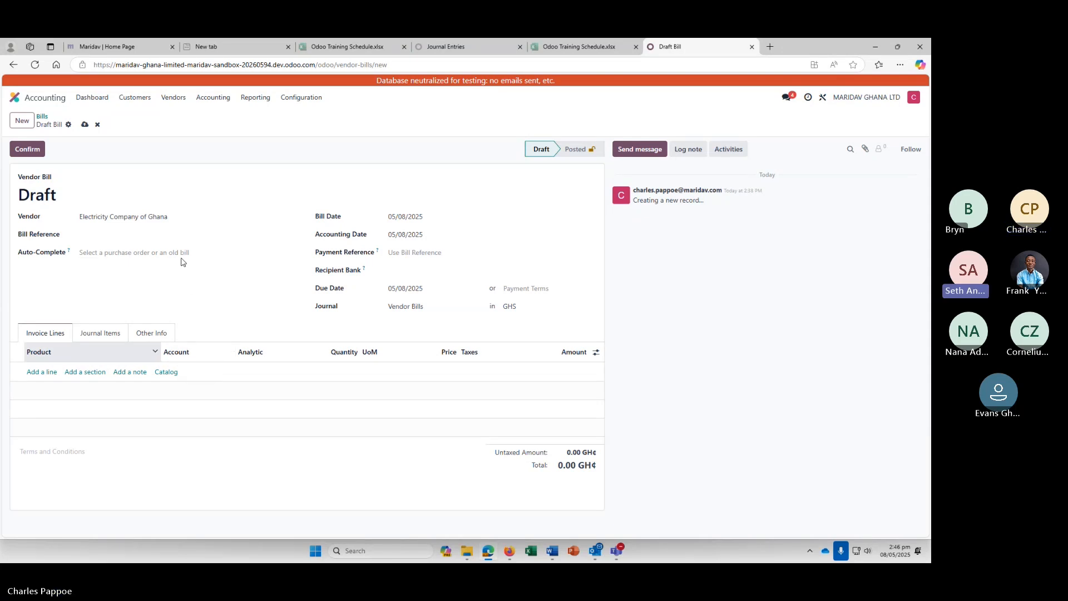
Add an invoice line without a product and set its account to 600211 Utility - Admin Electricity
click(43, 372)
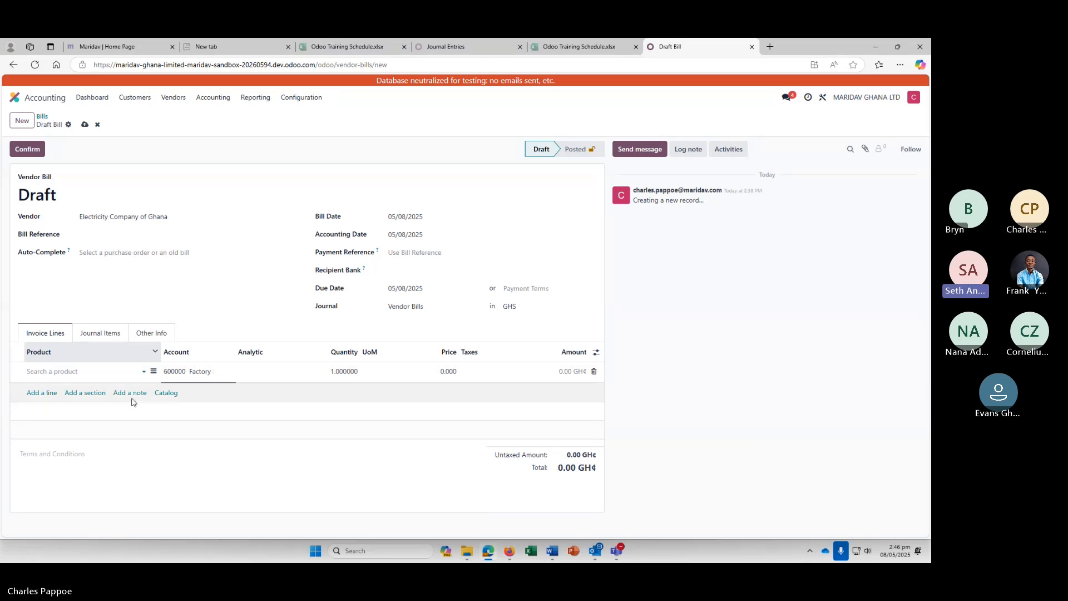
click(203, 373)
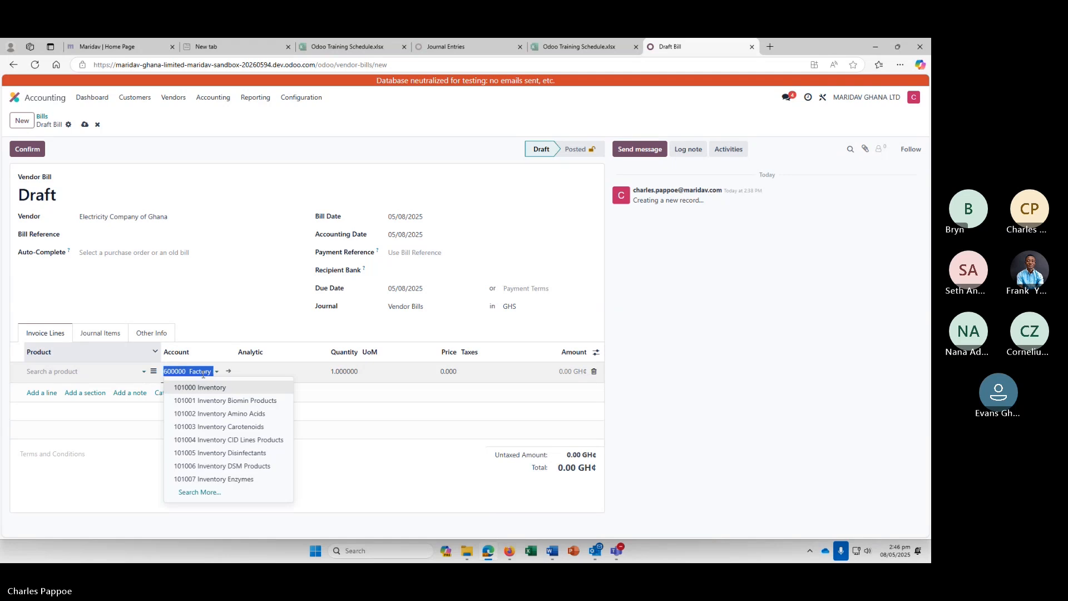
key(BackSpace)
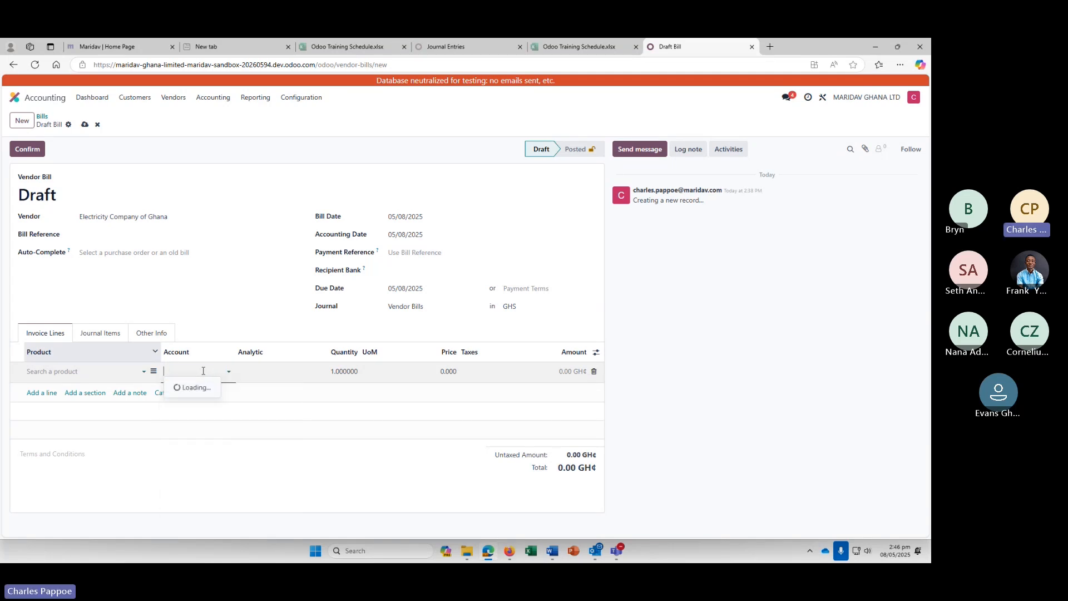
text(A)
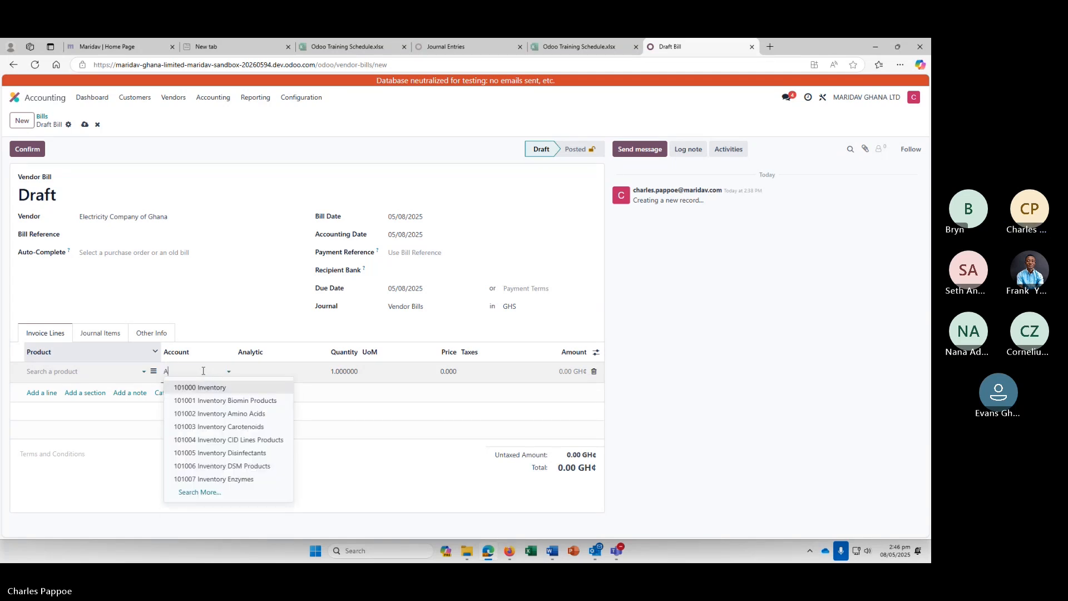
text(dmin)
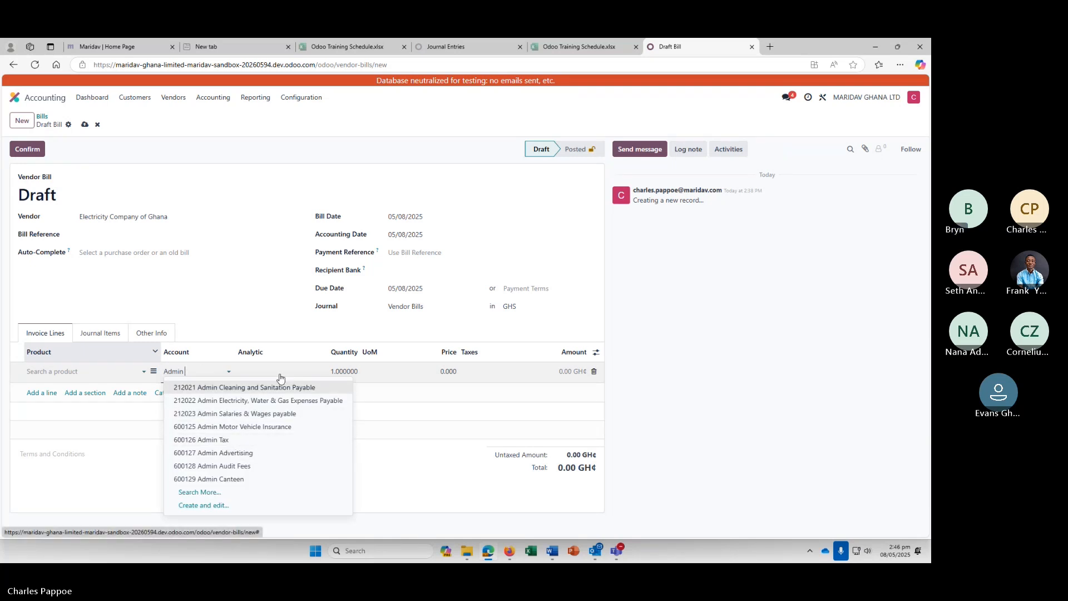
text( elec)
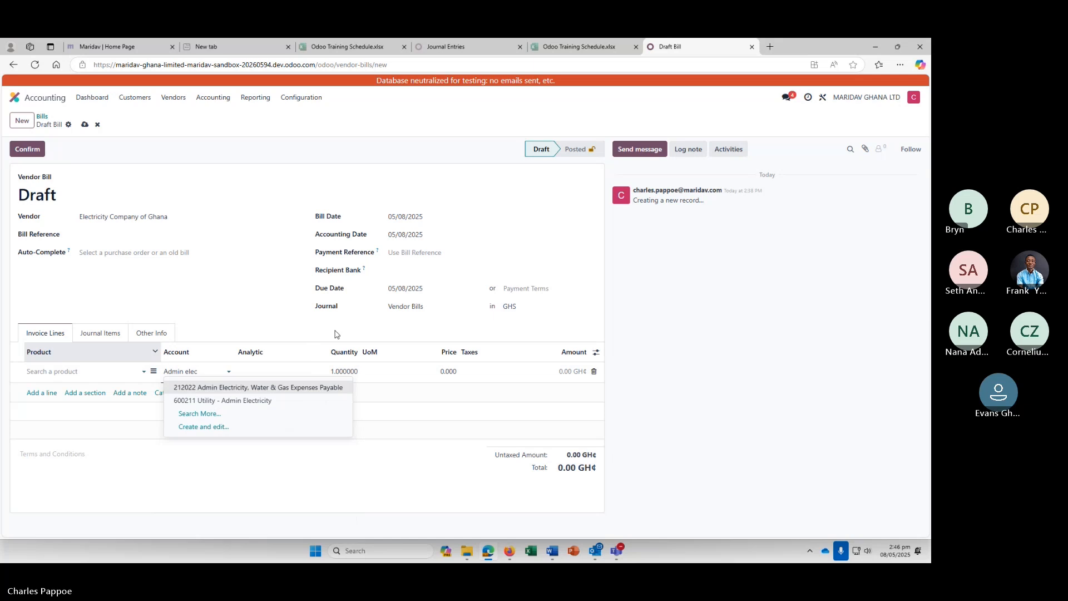
click(265, 401)
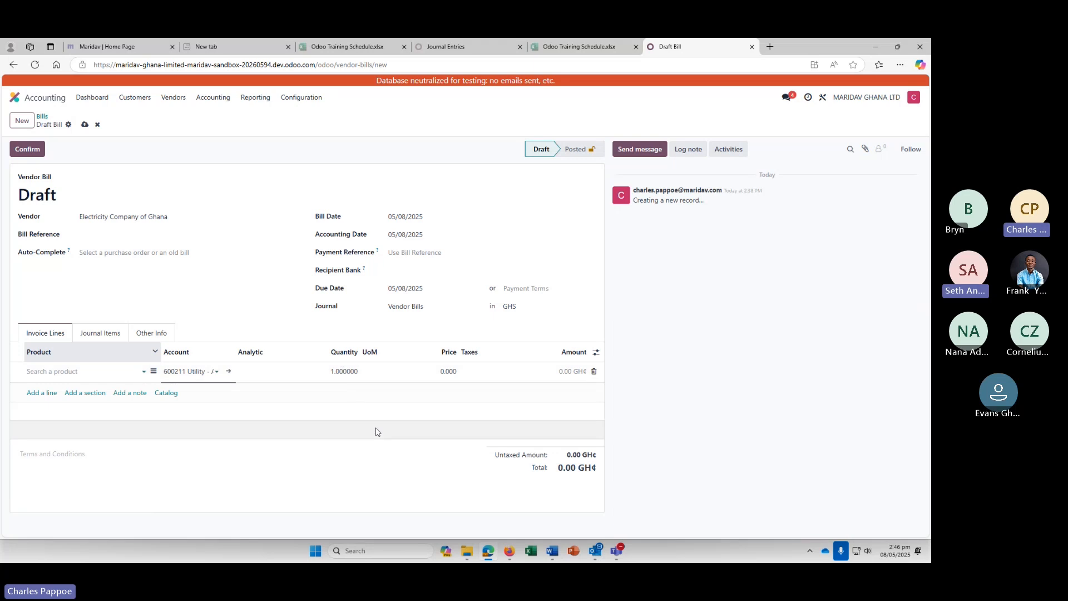
Set the price of the Admin Electricity invoice line to 1,000
click(566, 376)
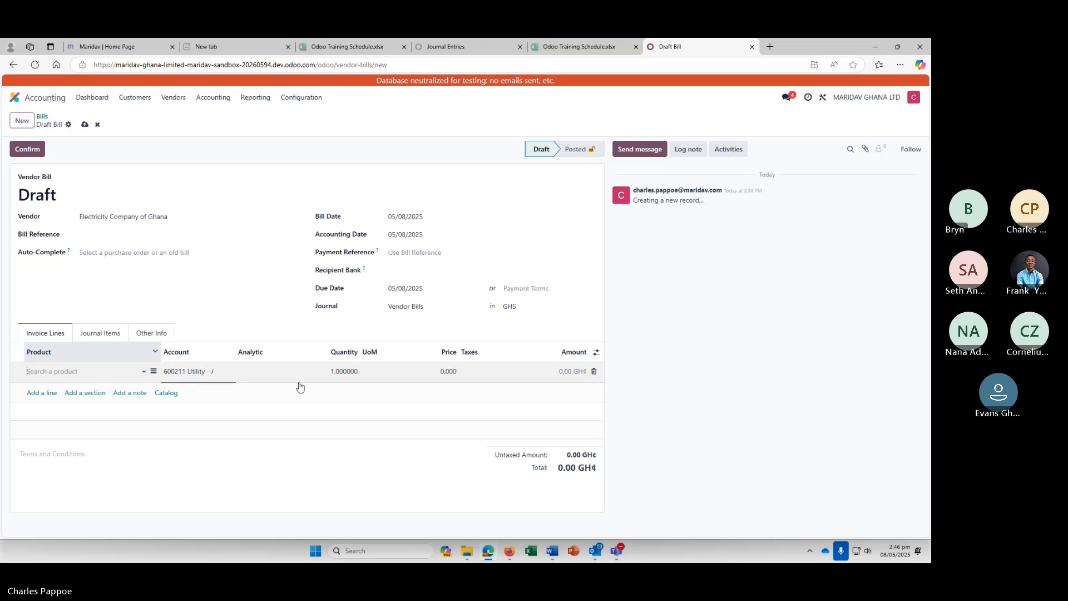
click(343, 371)
click(573, 370)
click(572, 374)
click(573, 377)
click(449, 373)
click(448, 372)
text(6000.0)
key(BackSpace)
key(BackSpace)
key(BackSpace)
key(BackSpace)
key(BackSpace)
key(BackSpace)
drag(458, 374, 426, 351)
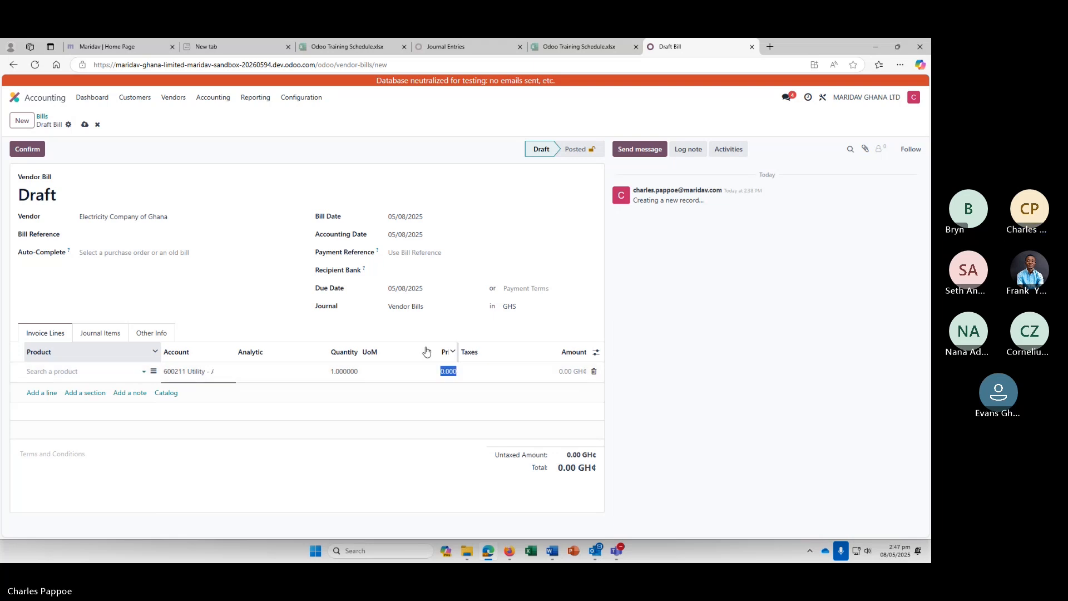
text(6000)
click(436, 415)
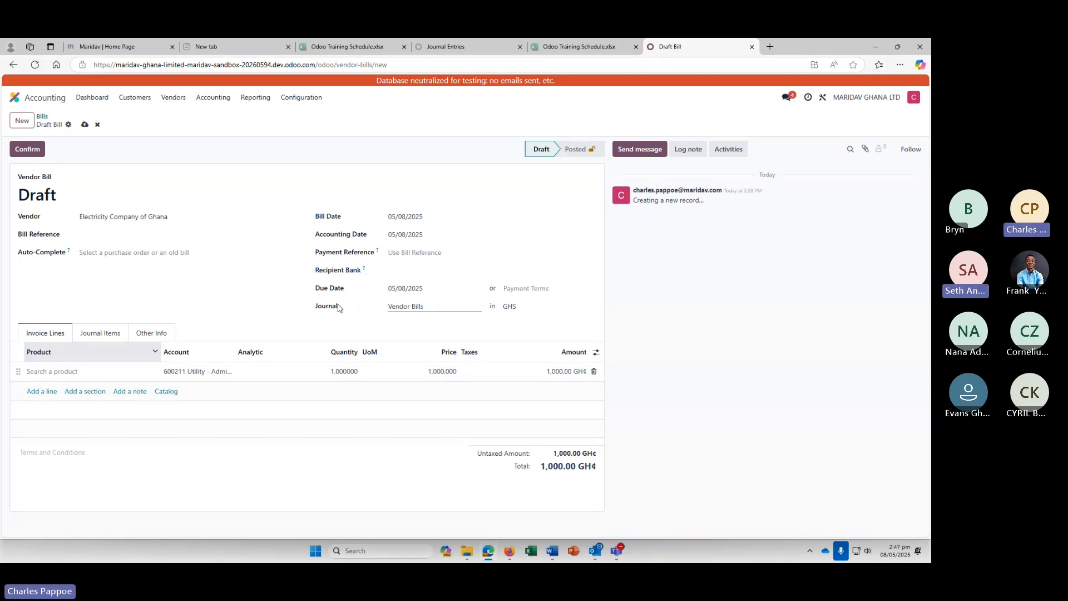
In the bill's journal items, change the Accounts Payable entry's account to 101413 GCB Bank GHC A/C
click(102, 332)
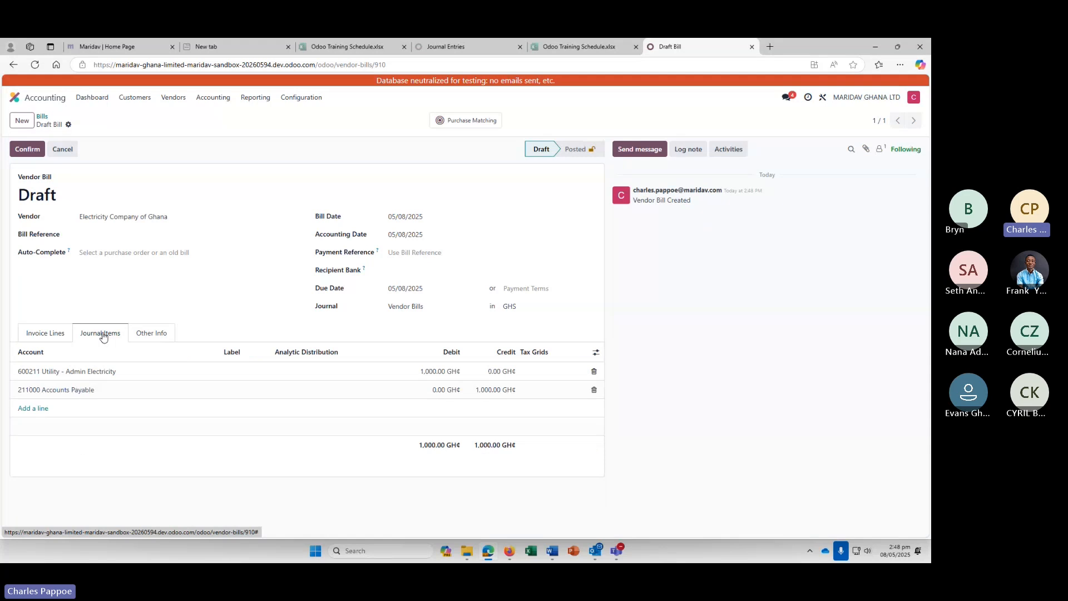
click(54, 396)
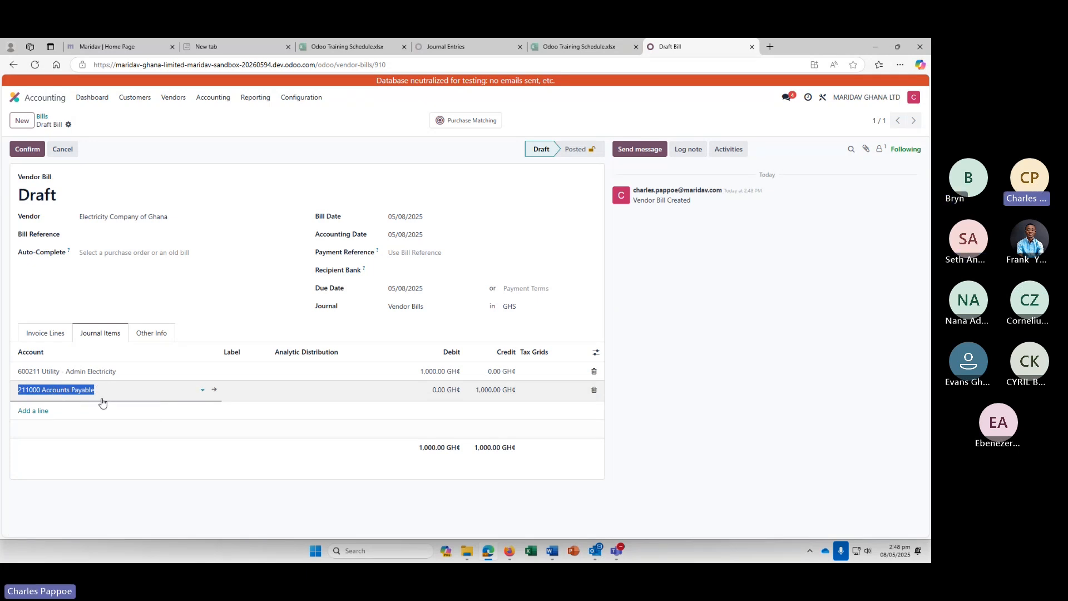
text(gcb)
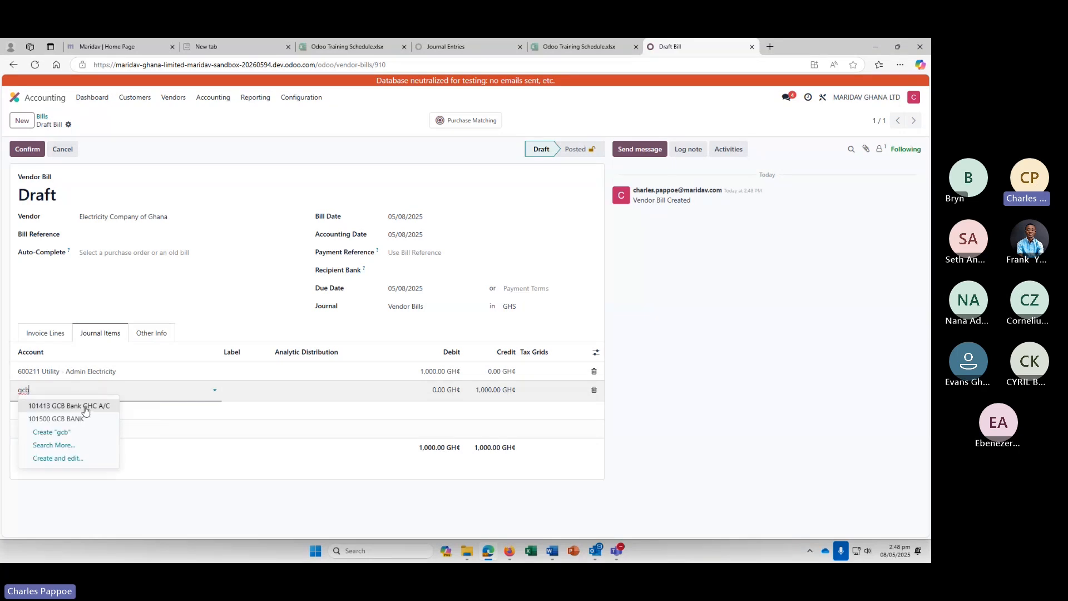
click(85, 407)
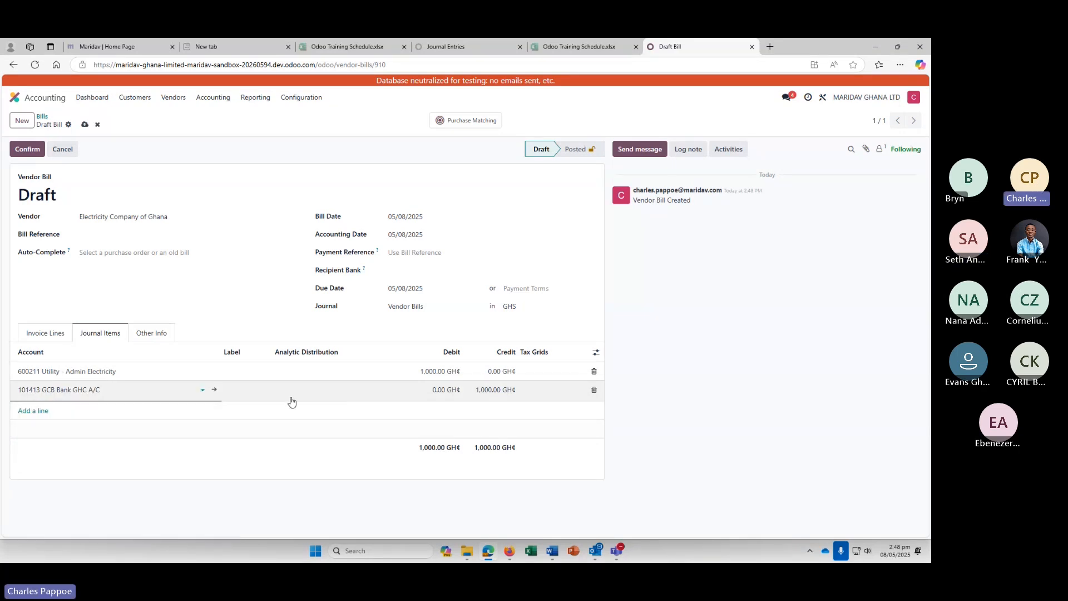
Clear the account of the 1,000 credit entry in the bill's journal items
click(148, 389)
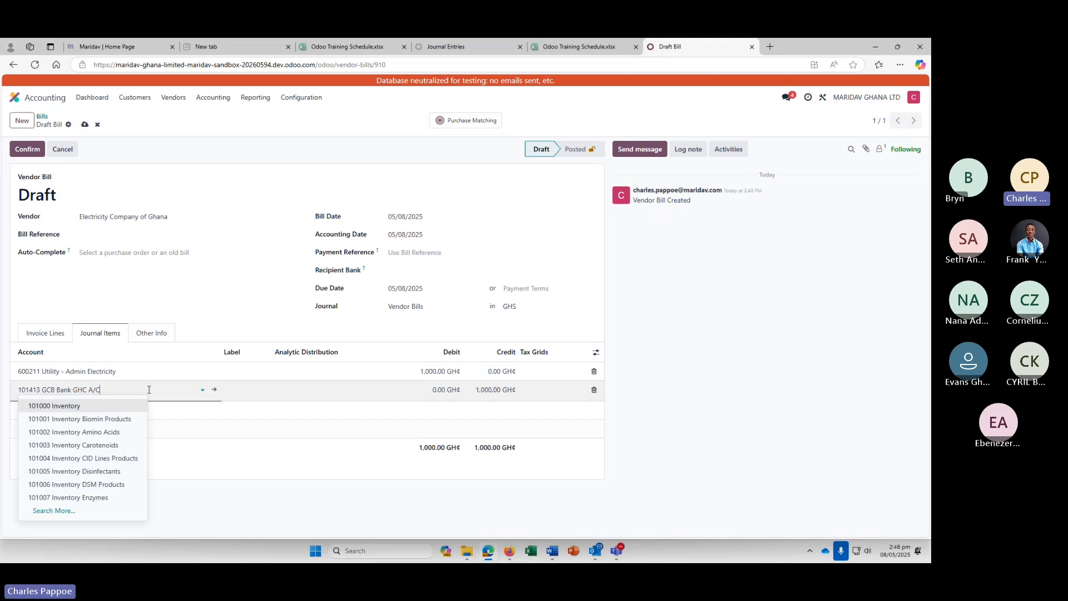
click(147, 390)
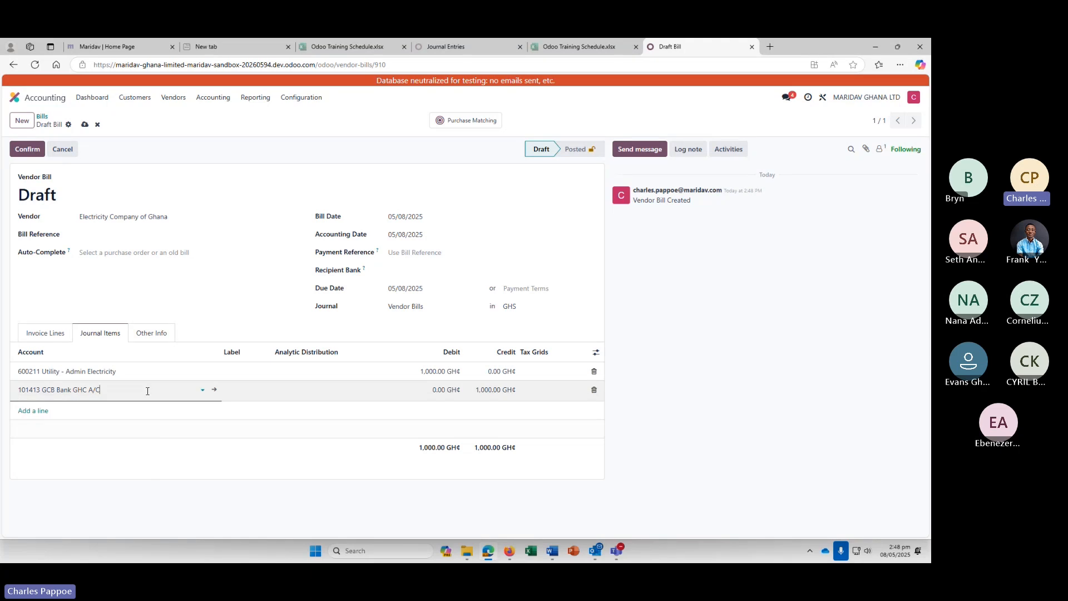
key(BackSpace)
key(BackSpace)
key(BackSpace)
key(BackSpace)
key(BackSpace)
key(BackSpace)
key(BackSpace)
key(BackSpace)
key(BackSpace)
key(BackSpace)
key(BackSpace)
key(BackSpace)
key(BackSpace)
key(BackSpace)
key(BackSpace)
key(BackSpace)
key(BackSpace)
key(BackSpace)
key(BackSpace)
key(BackSpace)
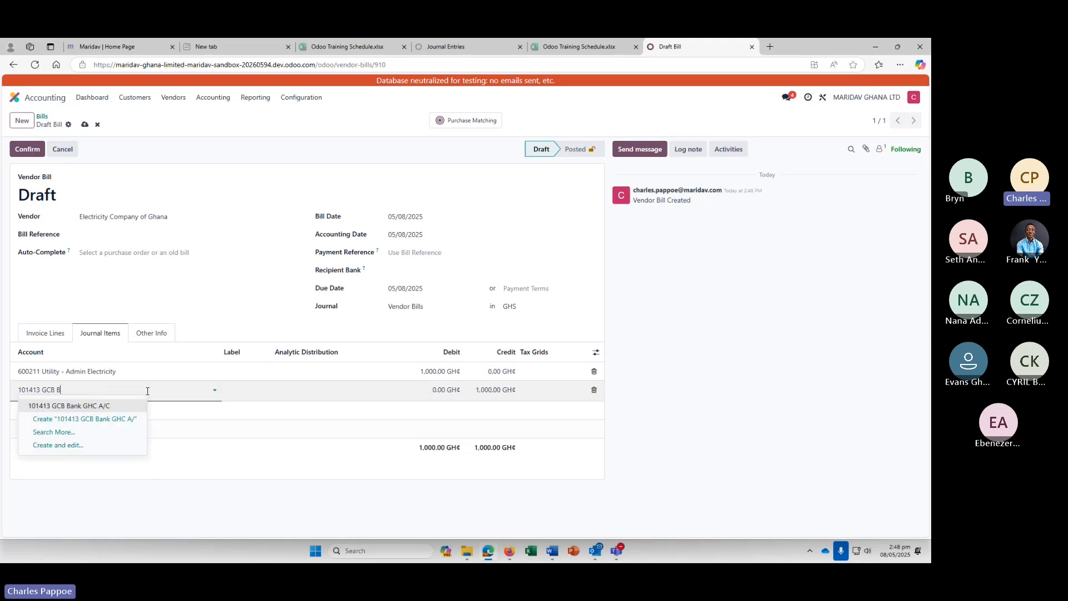
text(1)
key(BackSpace)
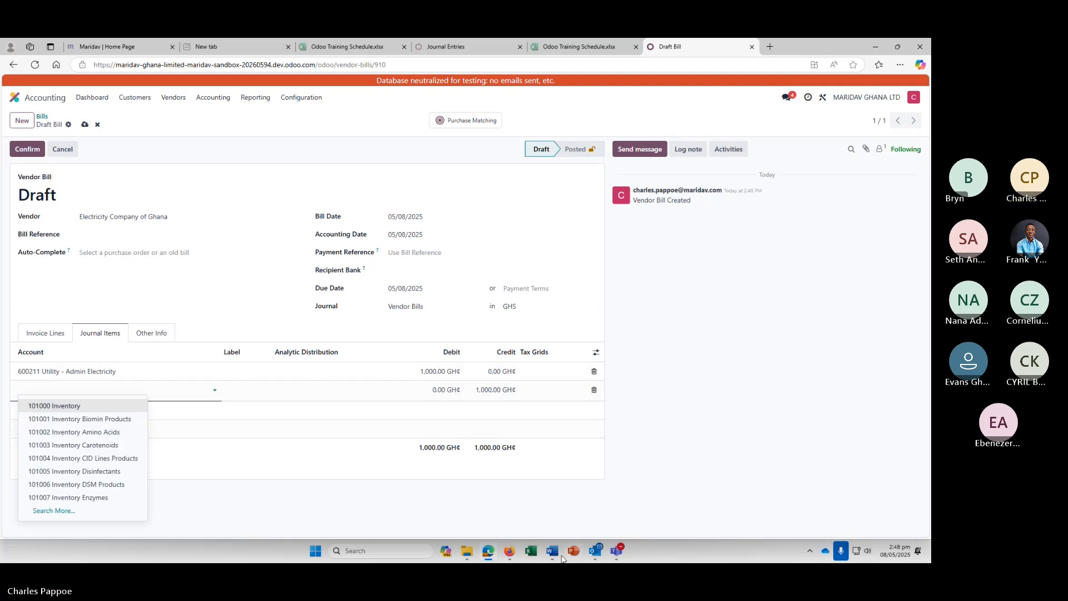
Switch to the Microsoft Teams meeting window to view the participants, and return to the draft bill in Odoo
mouse_move(616, 551)
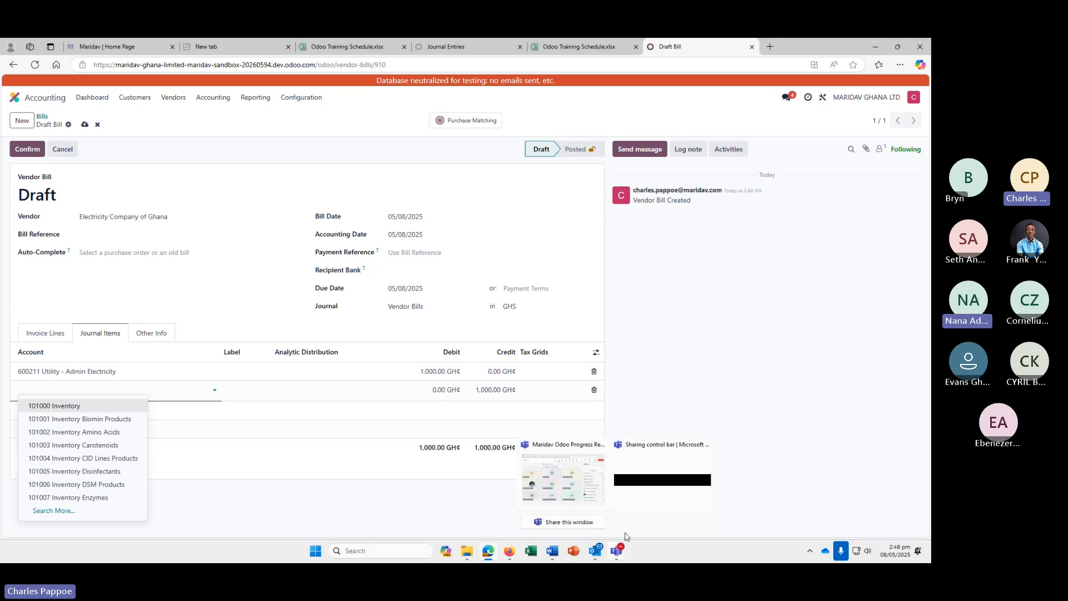
click(591, 488)
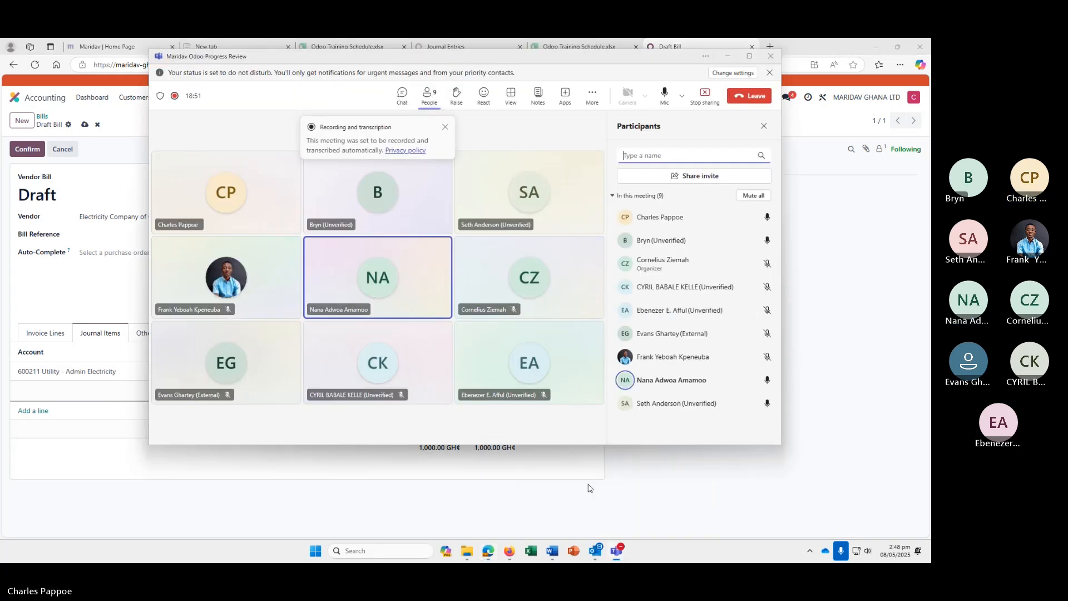
click(526, 396)
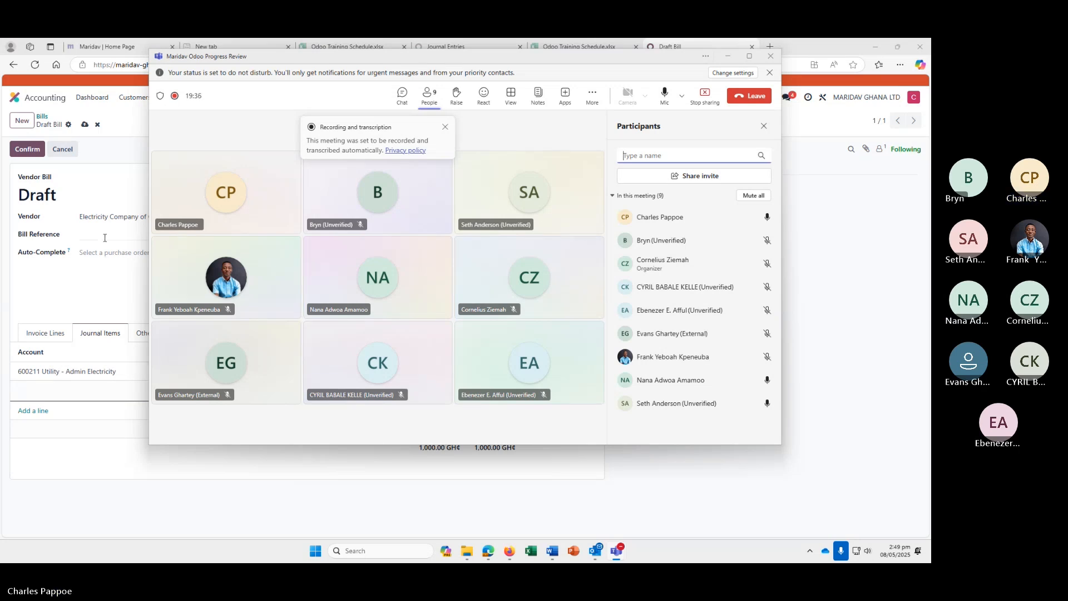
click(848, 250)
click(66, 390)
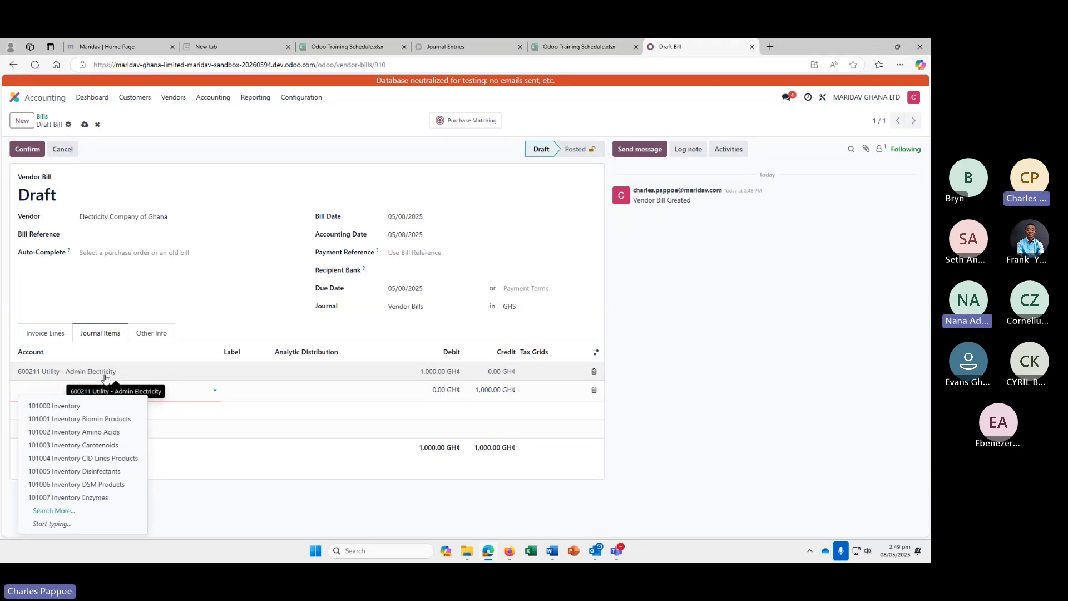
click(77, 389)
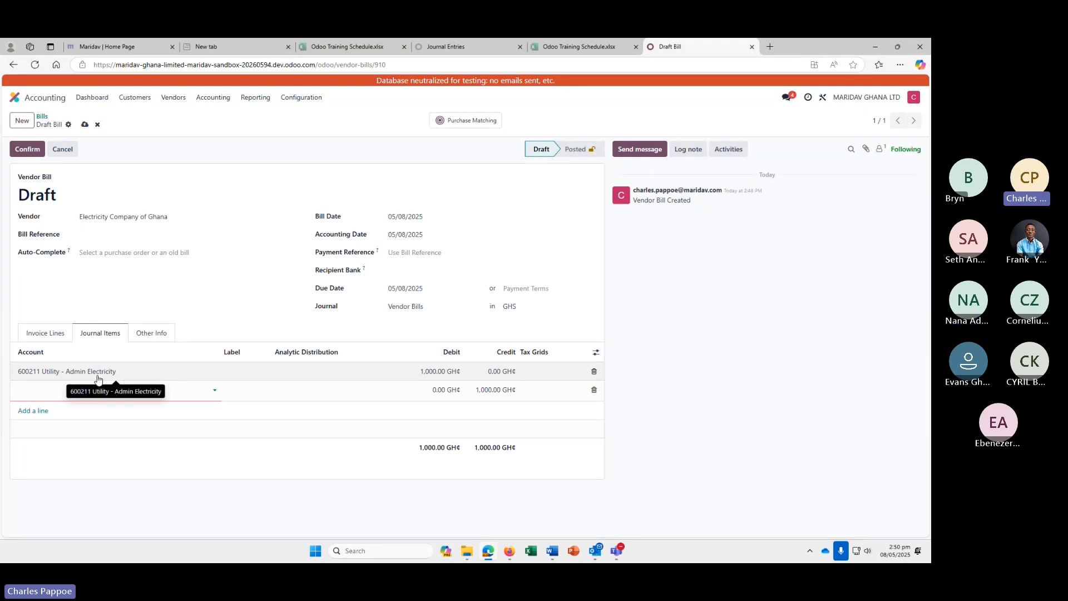
click(86, 404)
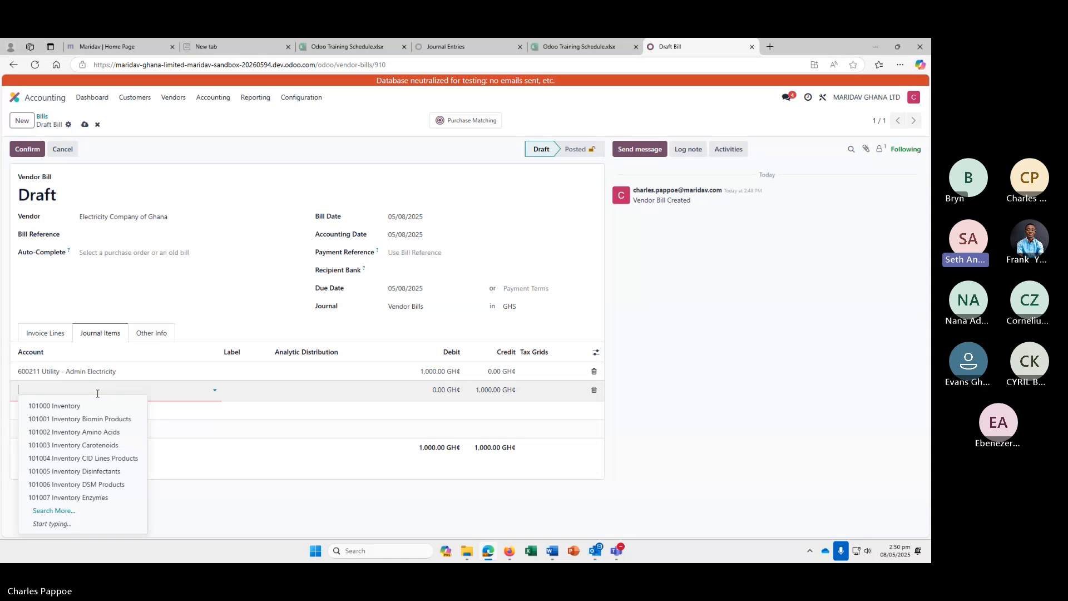
click(98, 393)
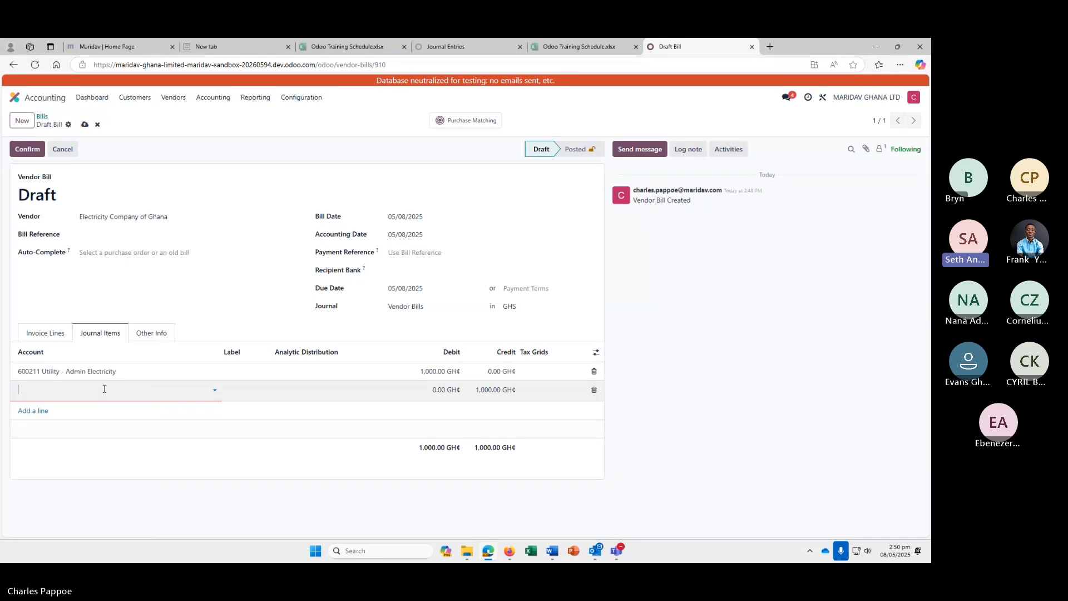
click(125, 393)
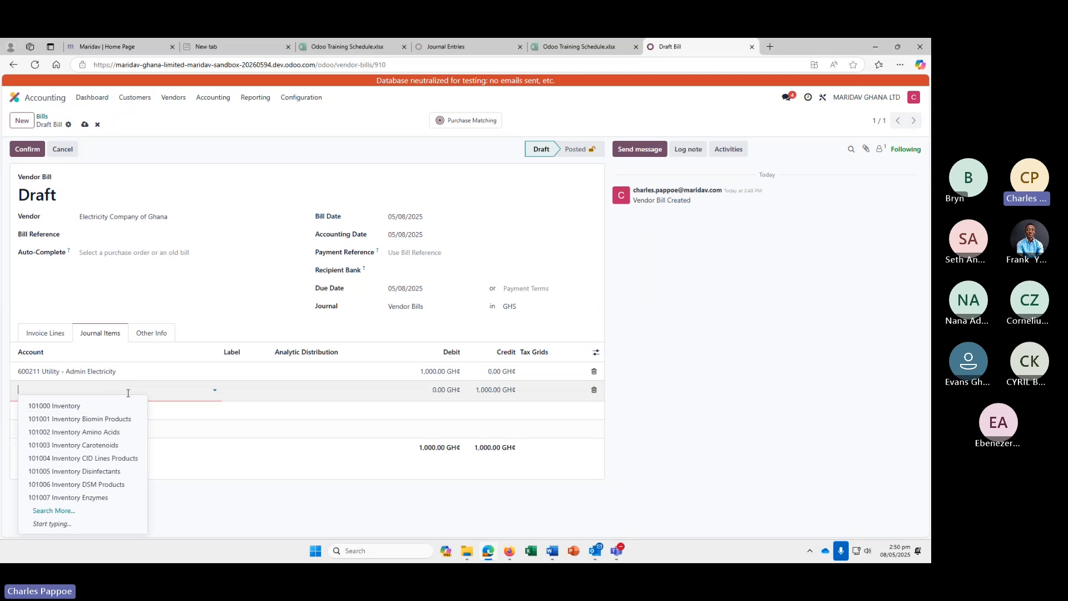
click(129, 391)
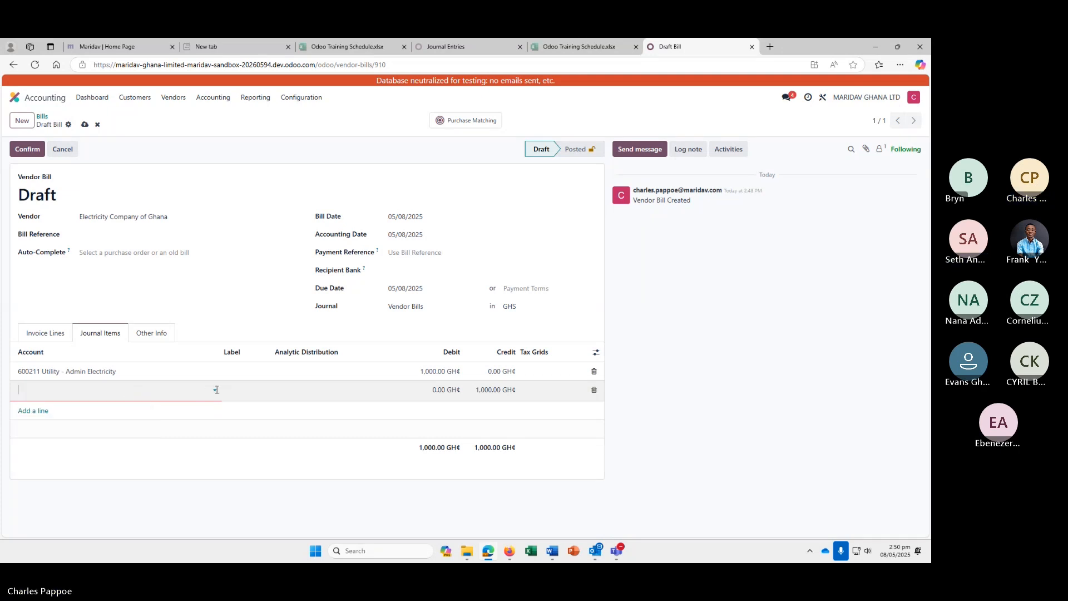
click(167, 390)
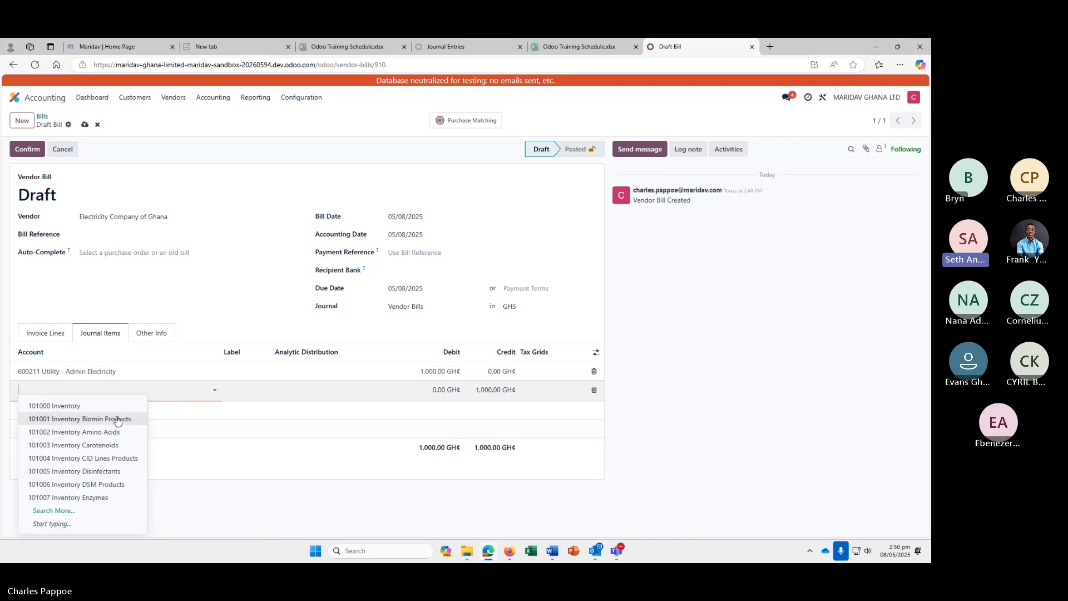
click(162, 391)
click(162, 392)
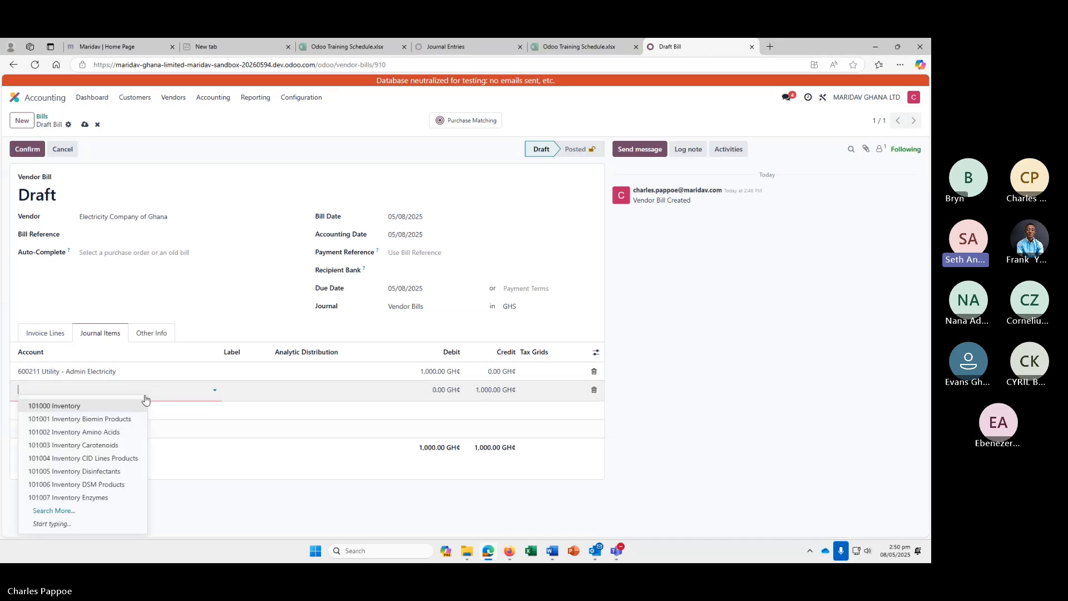
Set the credit entry's account to 212022 Admin Electricity, Water & Gas Expenses Payable, searching for "Admin", and try to leave the journal items
click(70, 389)
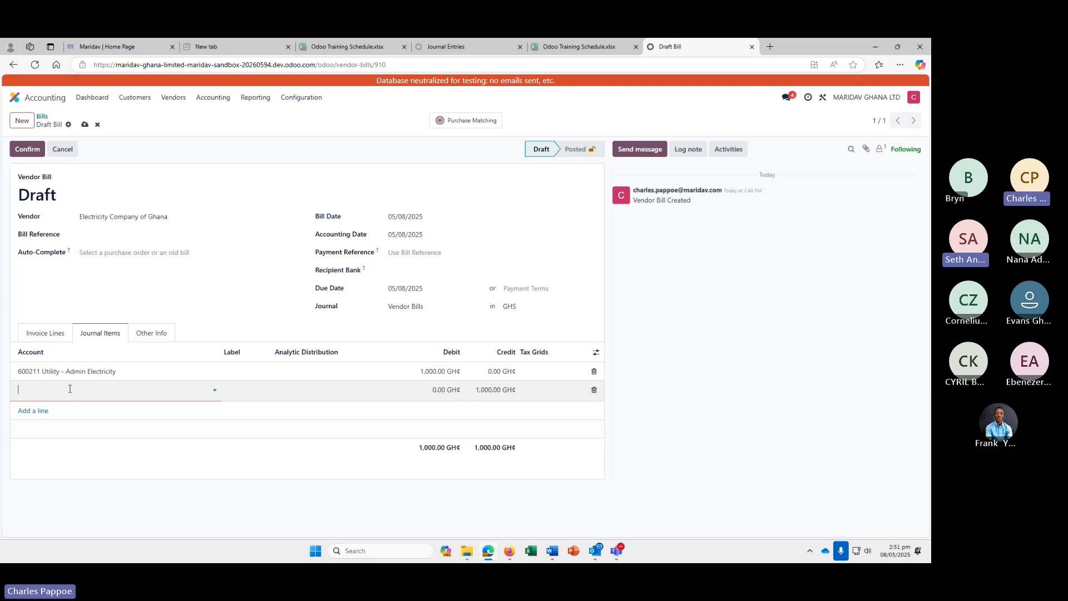
text(Admin)
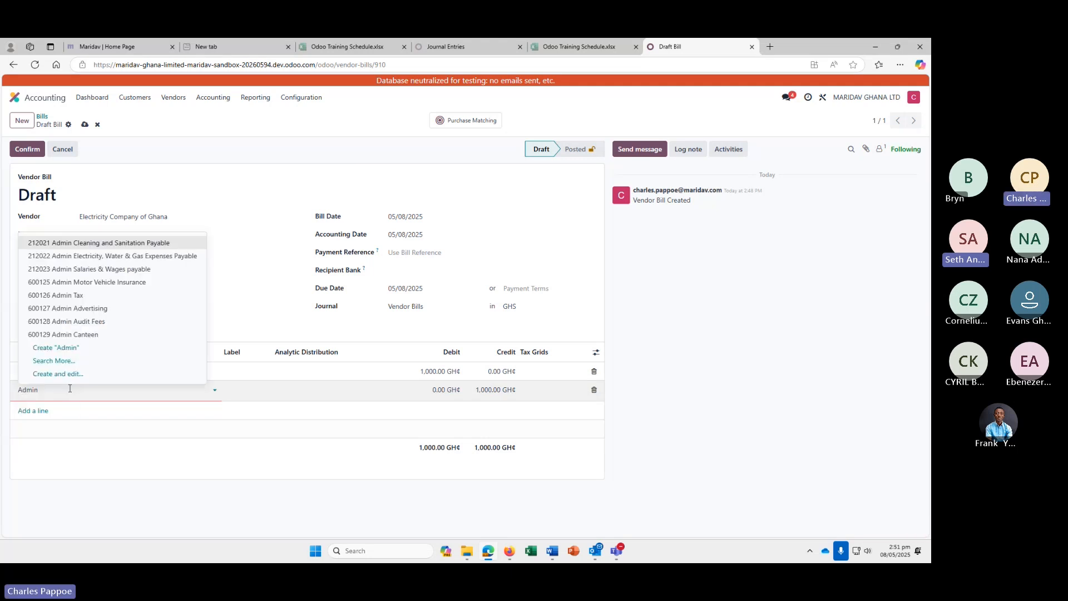
click(148, 257)
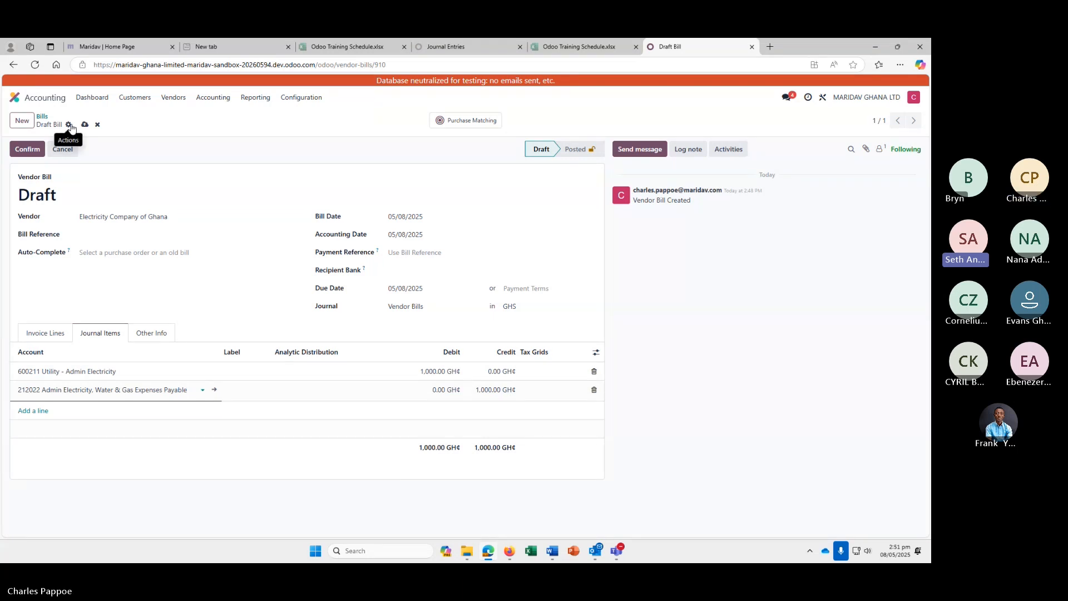
click(156, 334)
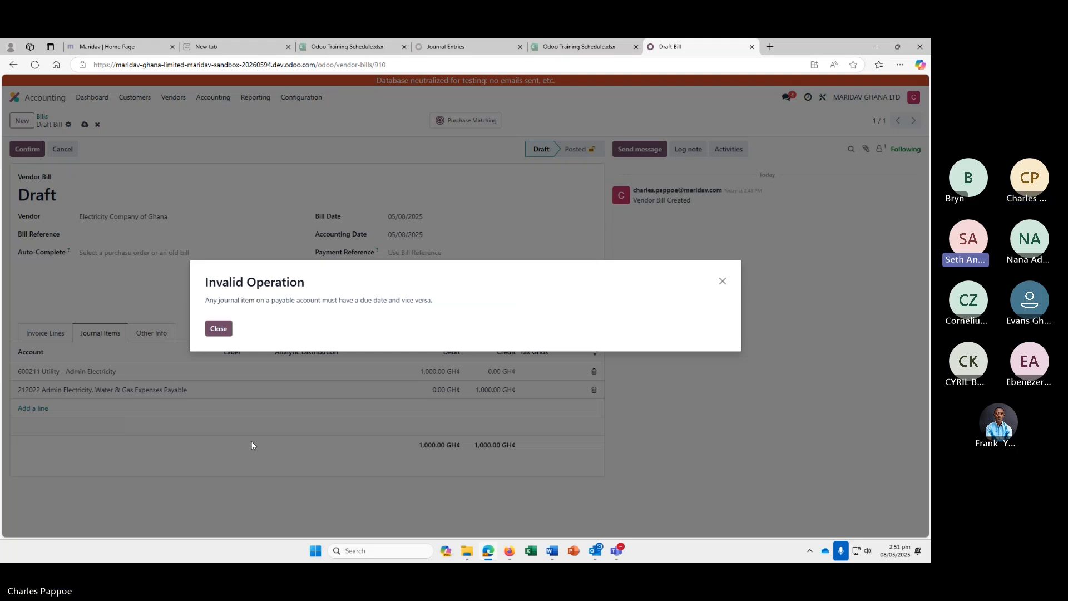
click(218, 329)
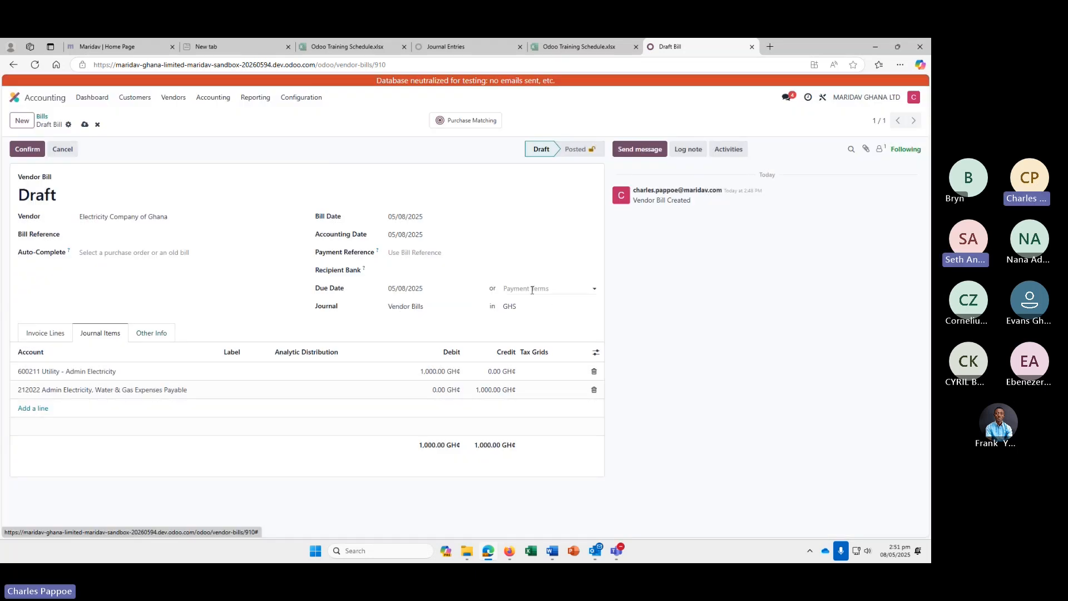
Set the bill's payment terms to 15 Days and try to save the bill
click(594, 288)
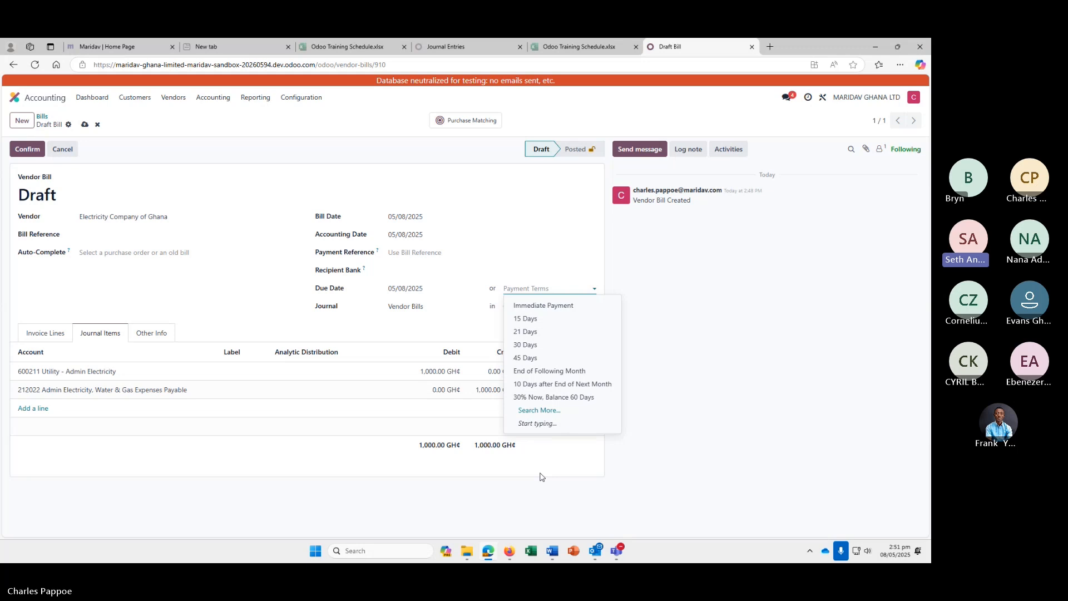
click(526, 320)
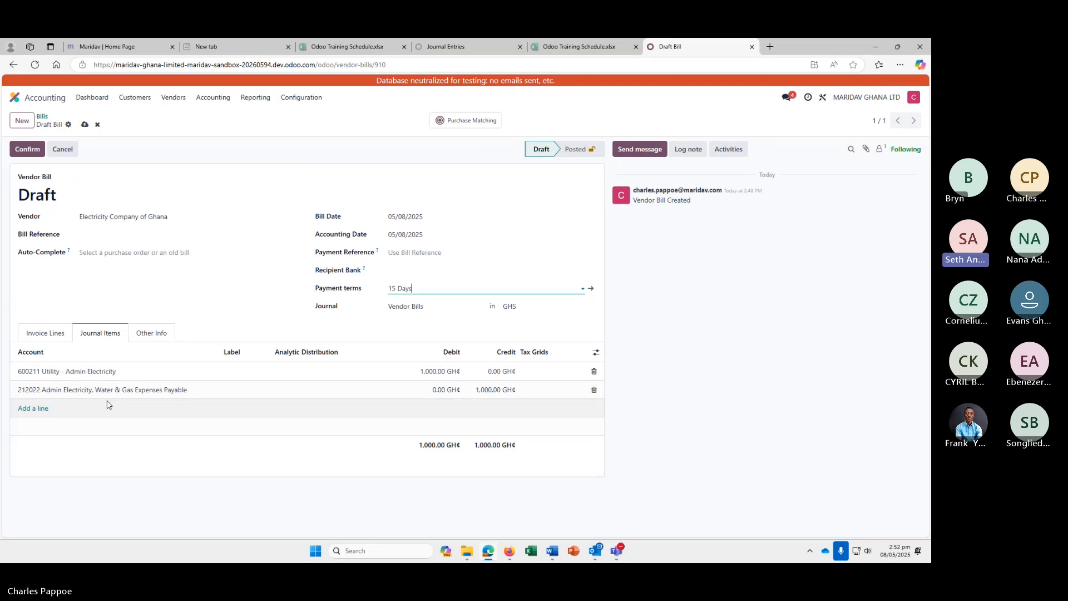
click(84, 124)
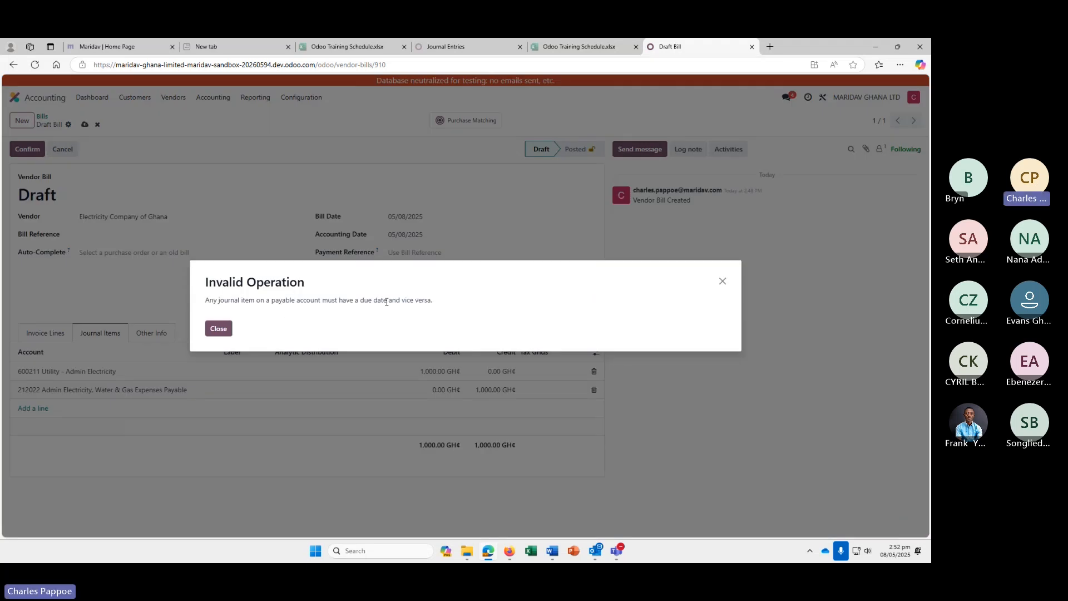
click(721, 285)
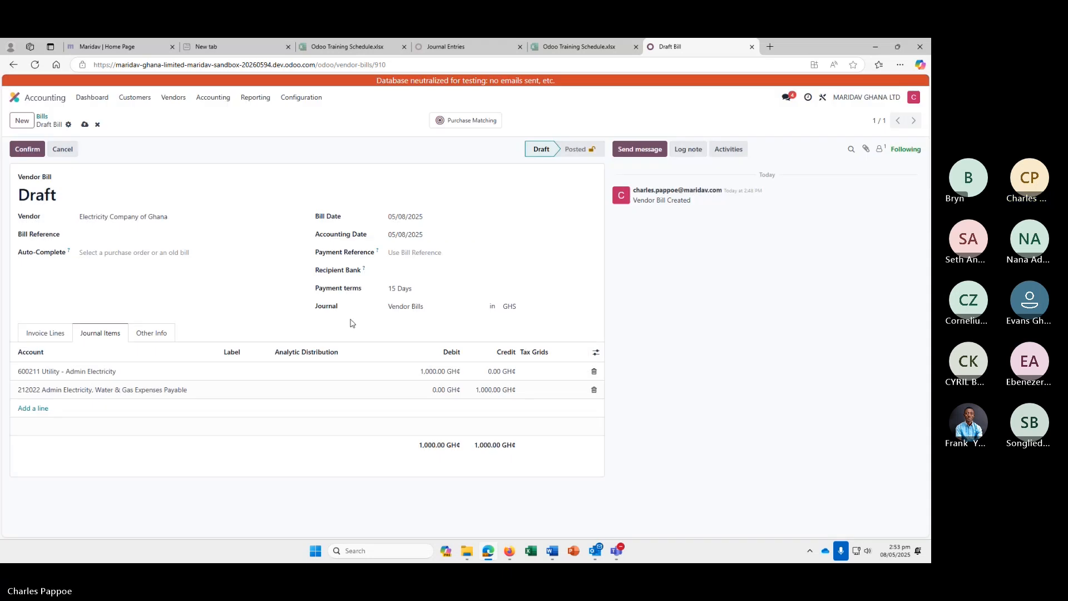
Check the bill's payment terms and the available journal and currency options without changing them
click(453, 288)
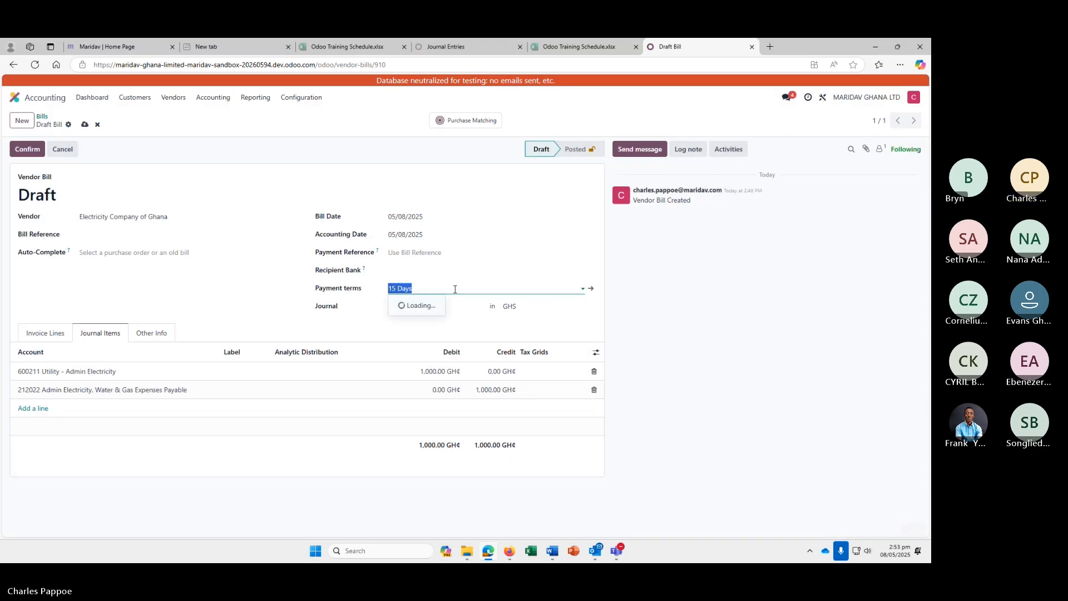
click(369, 321)
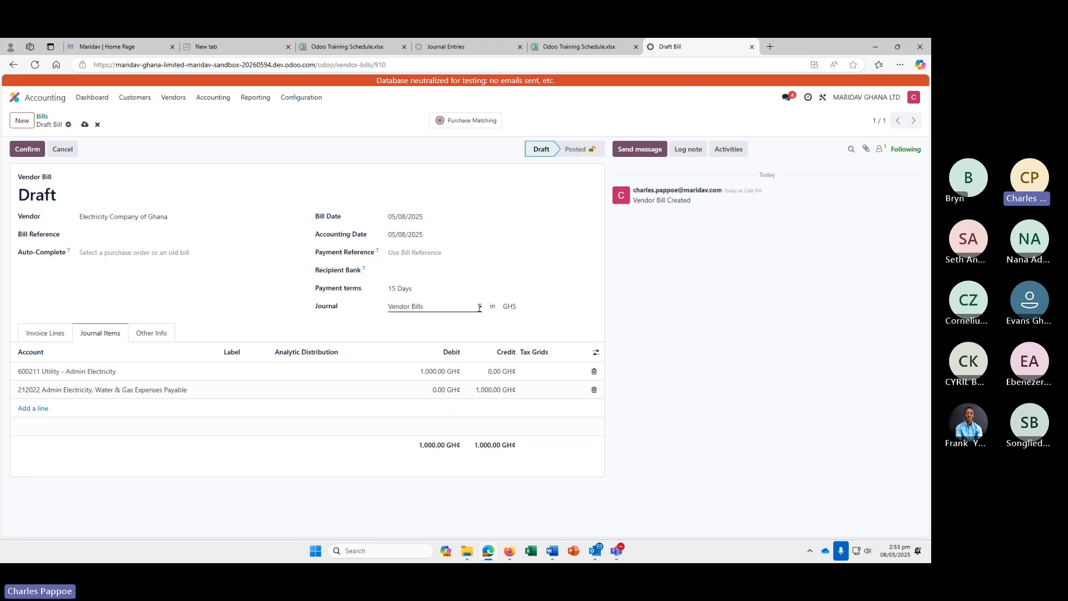
click(480, 307)
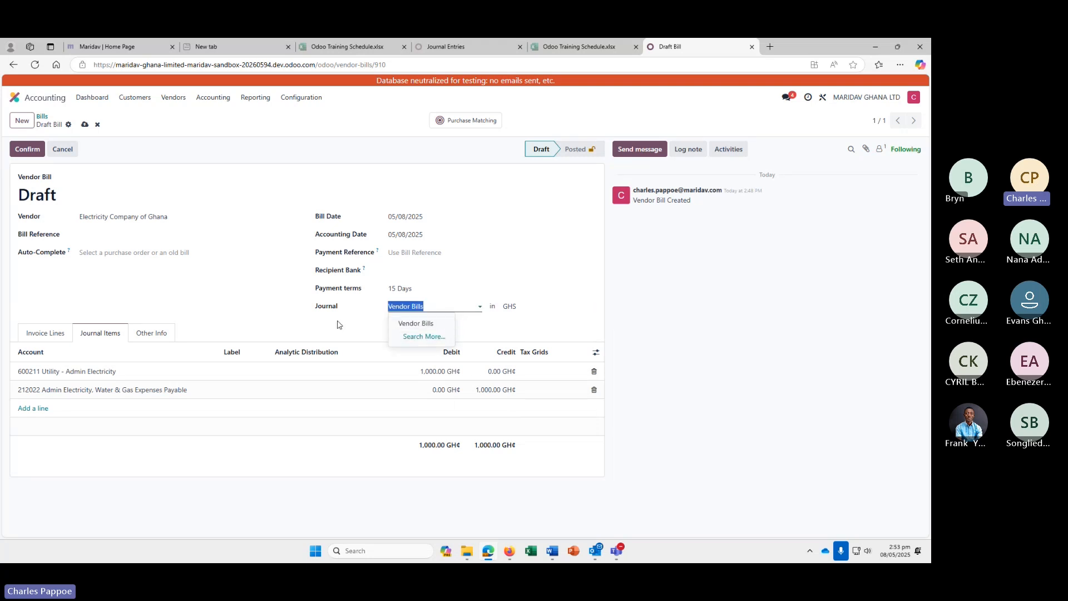
click(489, 310)
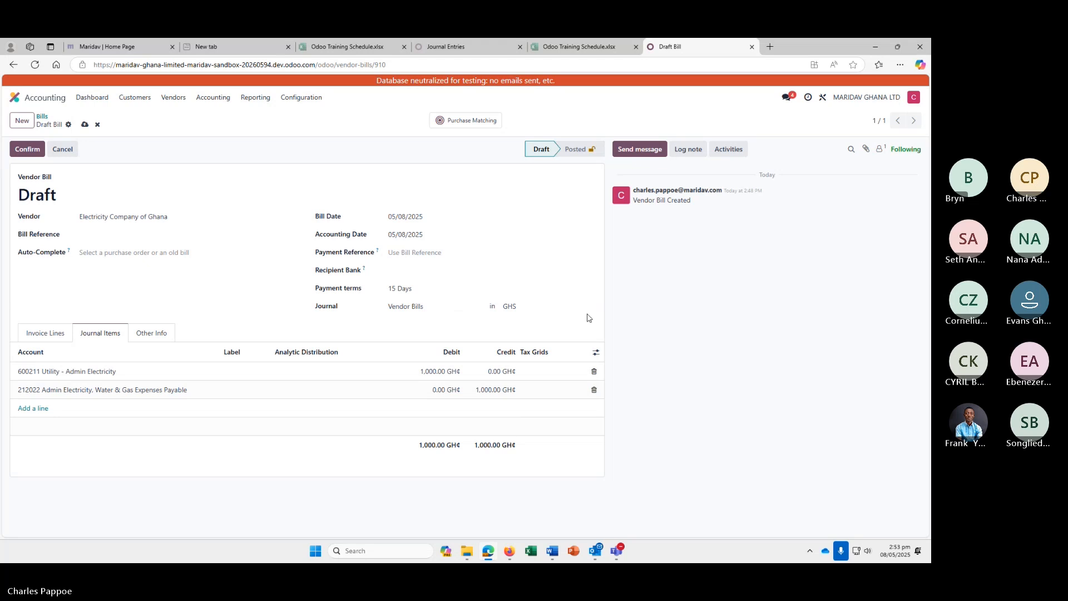
click(583, 306)
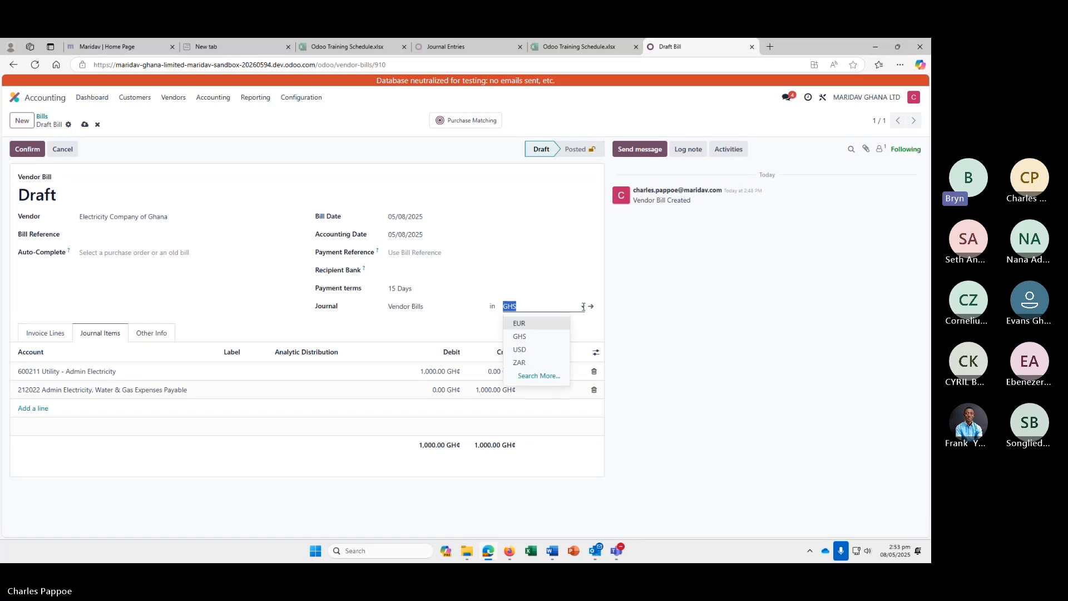
click(405, 329)
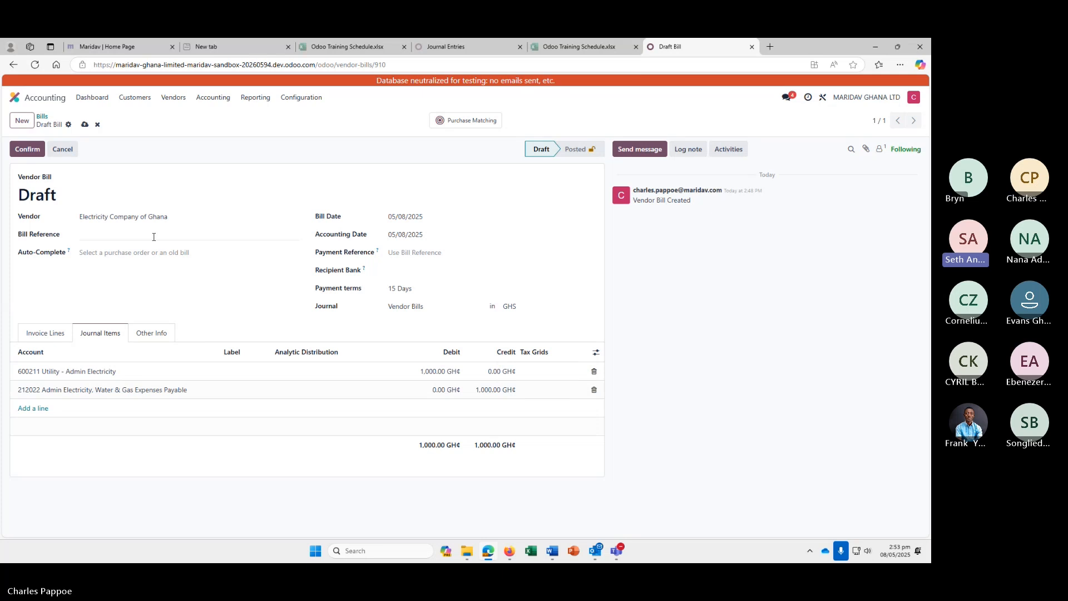
Try to save the draft bill once more, and try to cancel the bill
click(85, 125)
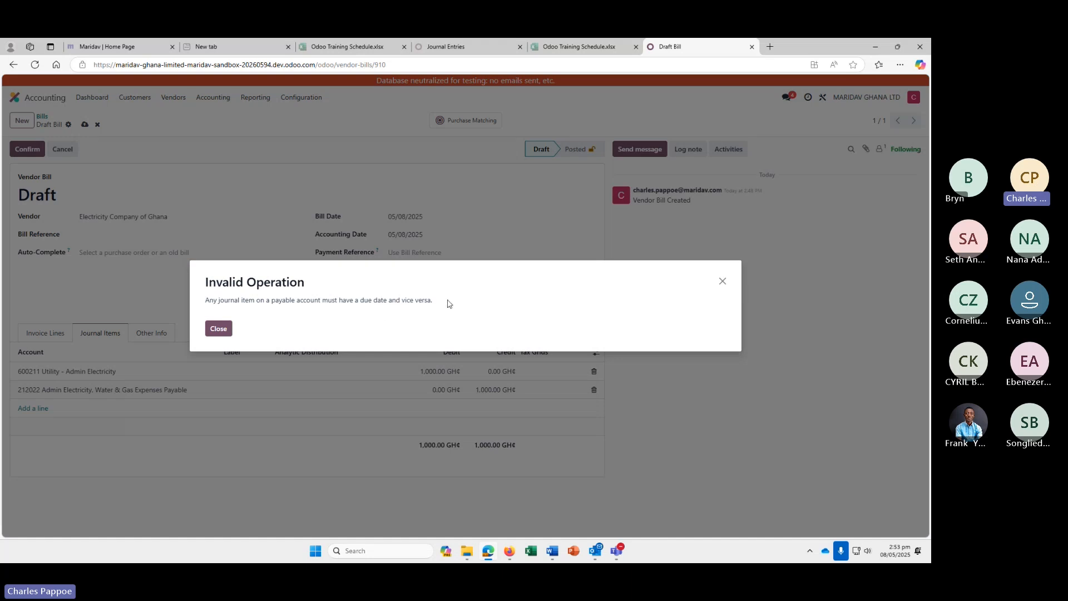
click(218, 329)
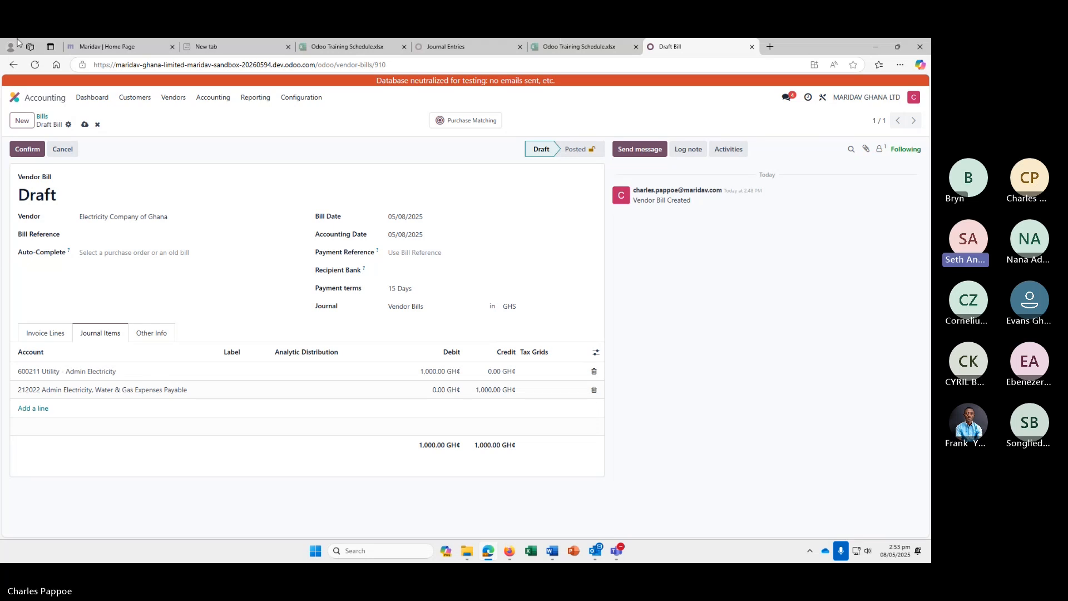
click(65, 150)
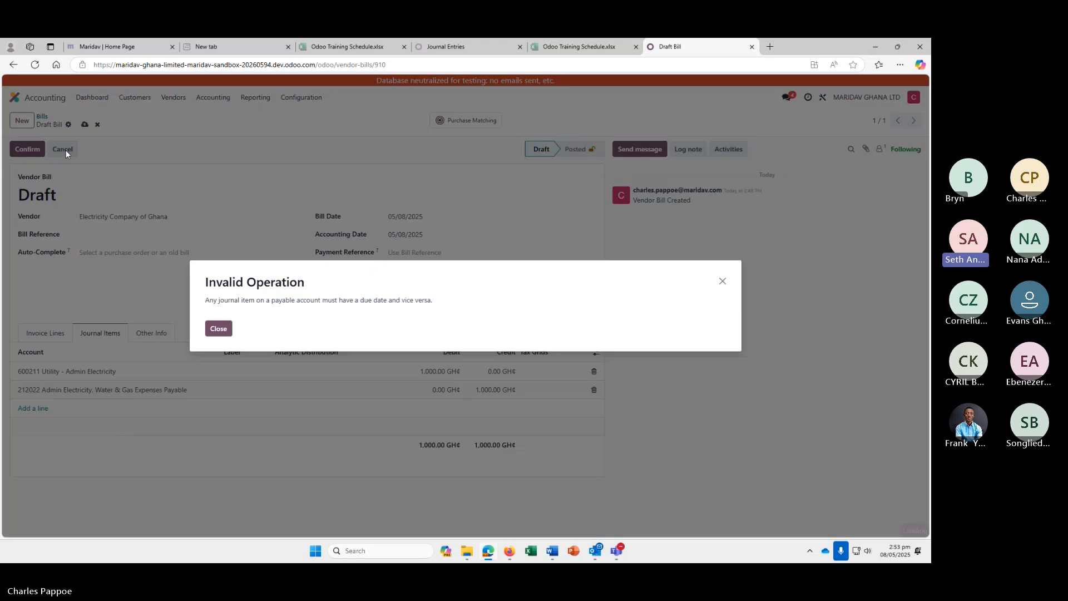
click(218, 328)
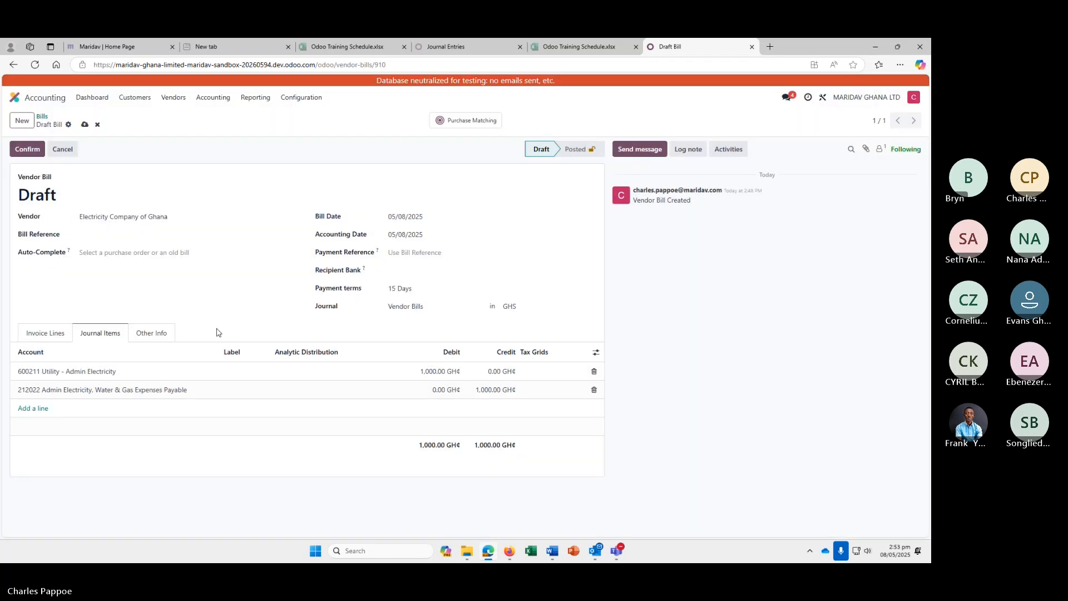
click(62, 149)
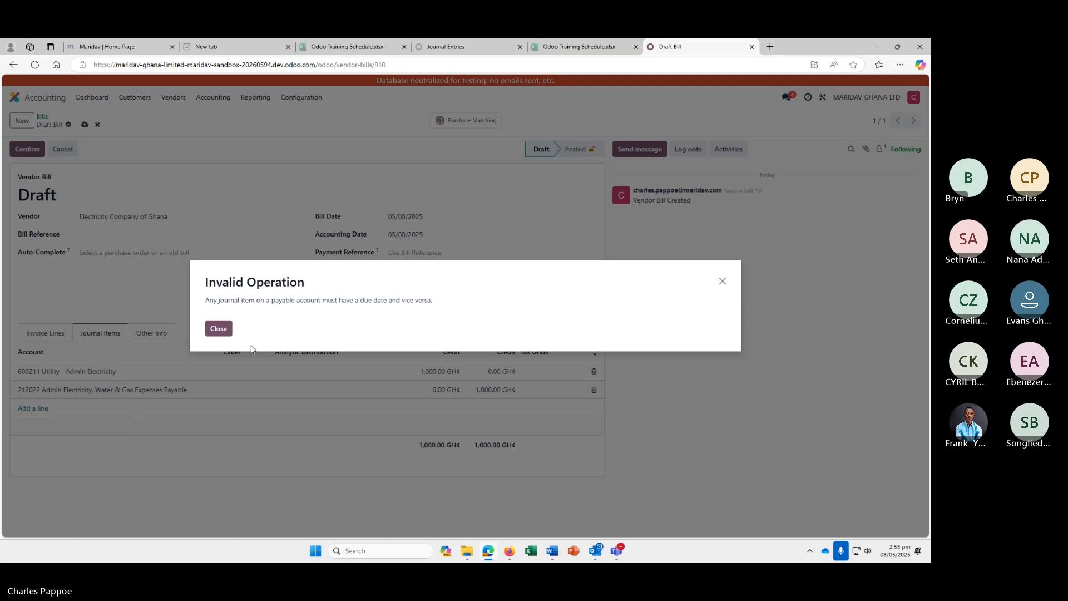
Try again to cancel the draft Electricity Company of Ghana bill and dismiss the error message
click(219, 328)
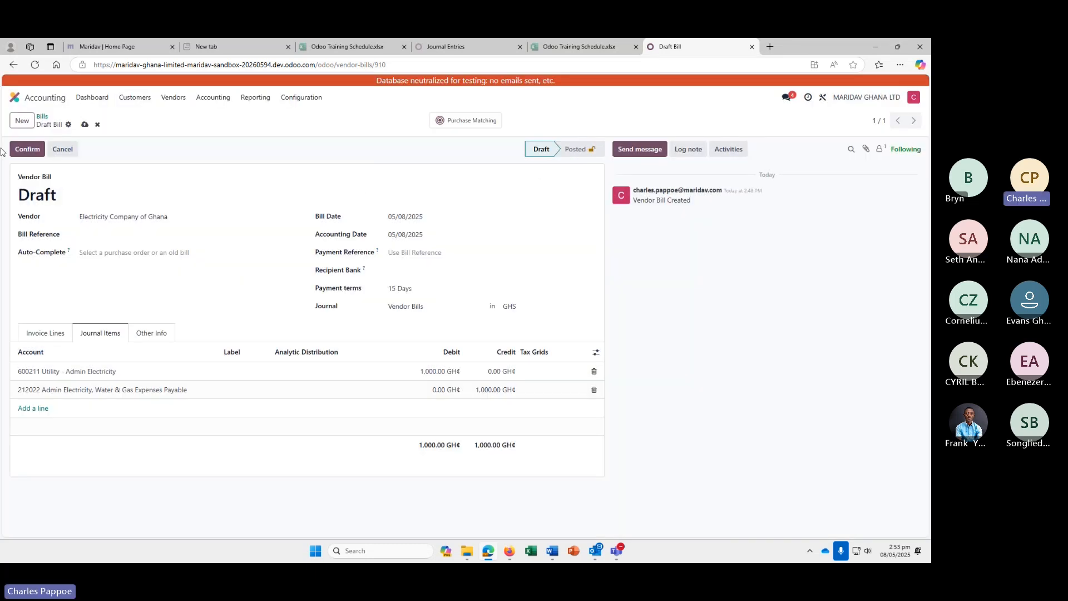
click(66, 148)
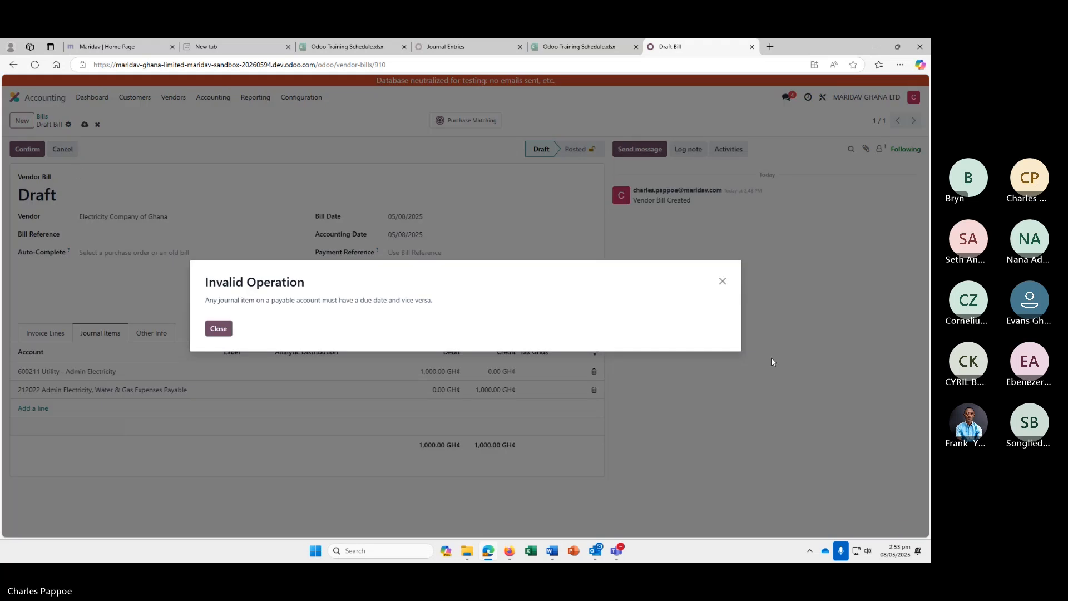
click(218, 328)
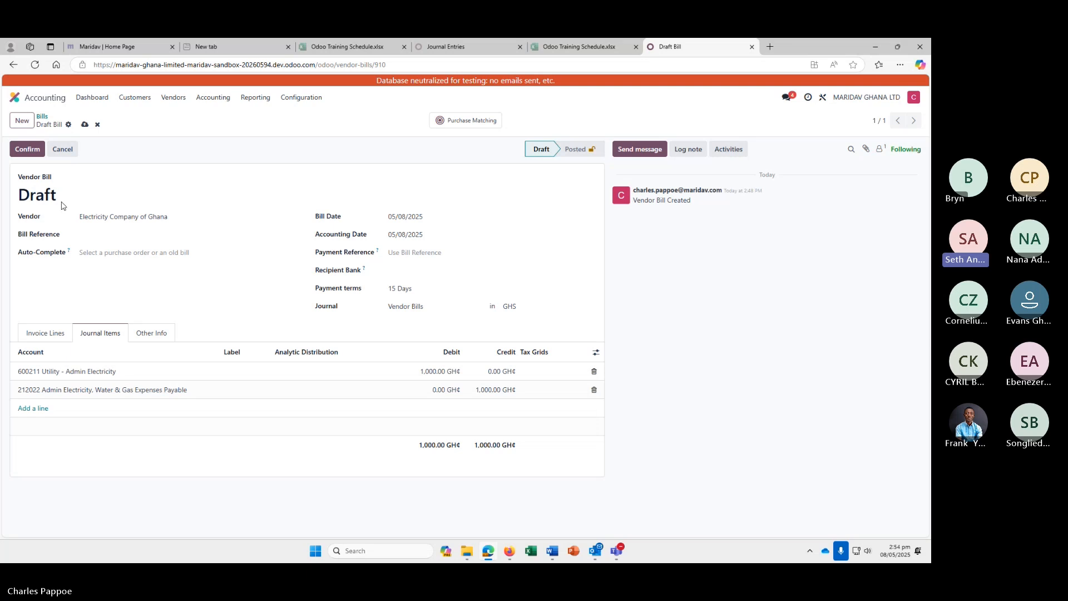
Try to replace the credit entry's account in the journal items, searching for "trade" and for "Account"
click(74, 390)
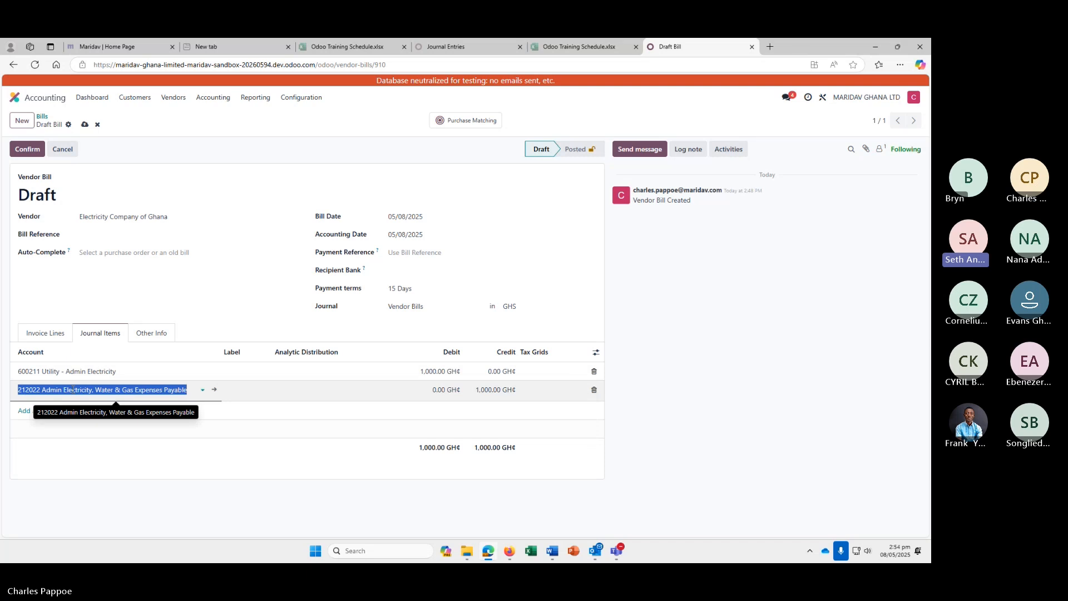
text(tr)
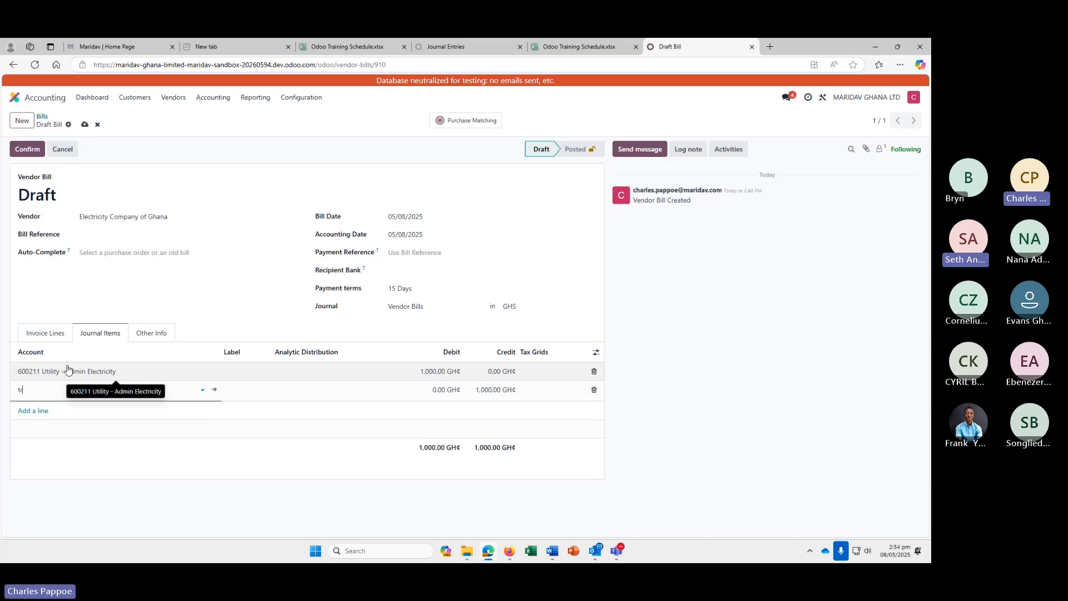
text(ade)
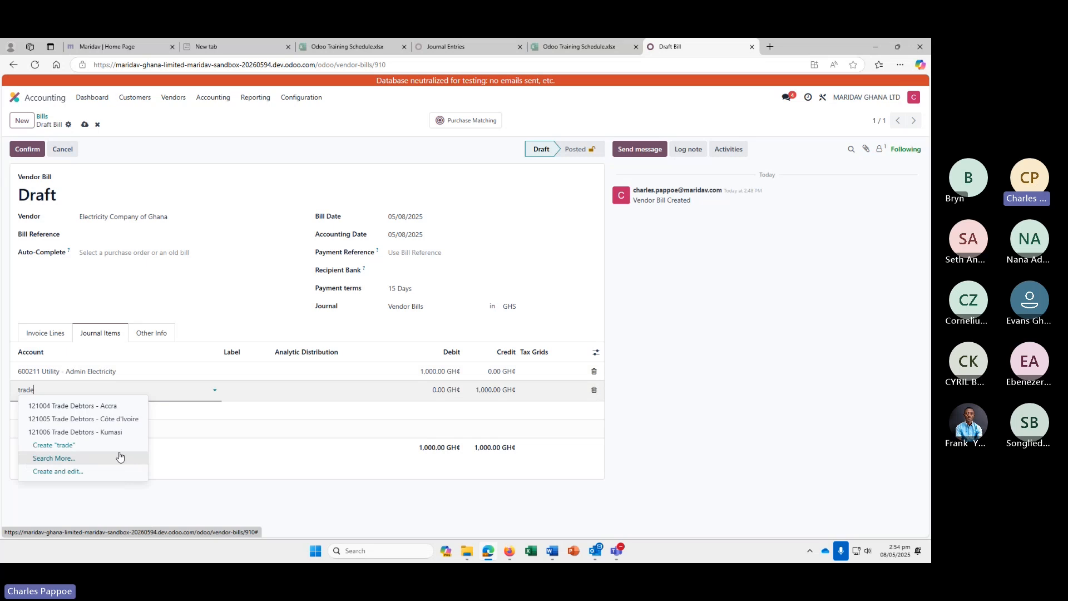
key(BackSpace)
key(BackSpace)
key(BackSpace)
key(BackSpace)
key(BackSpace)
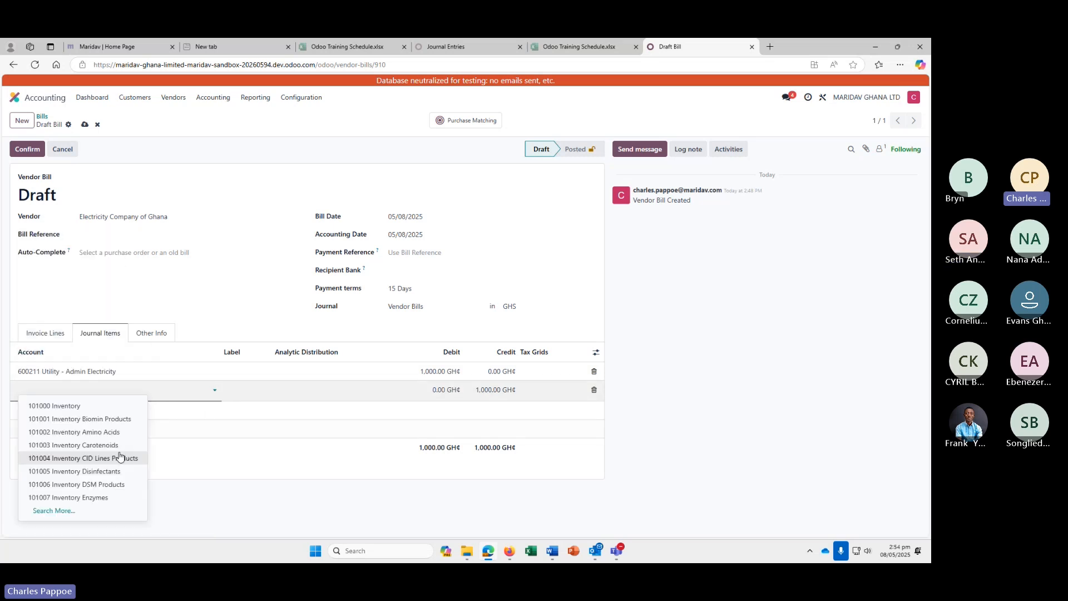
click(74, 386)
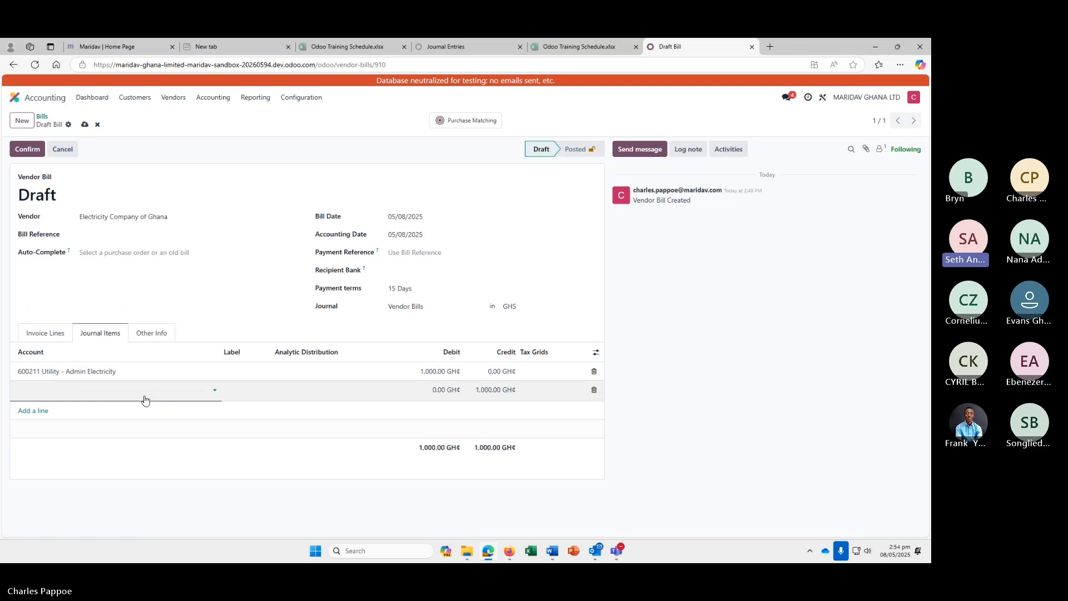
text(Account)
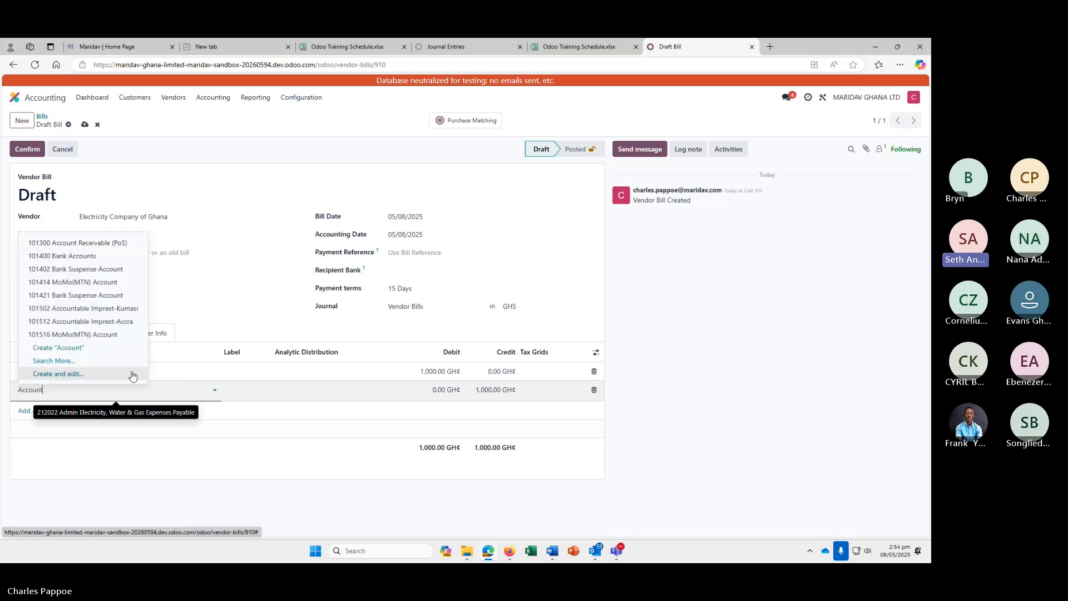
click(236, 277)
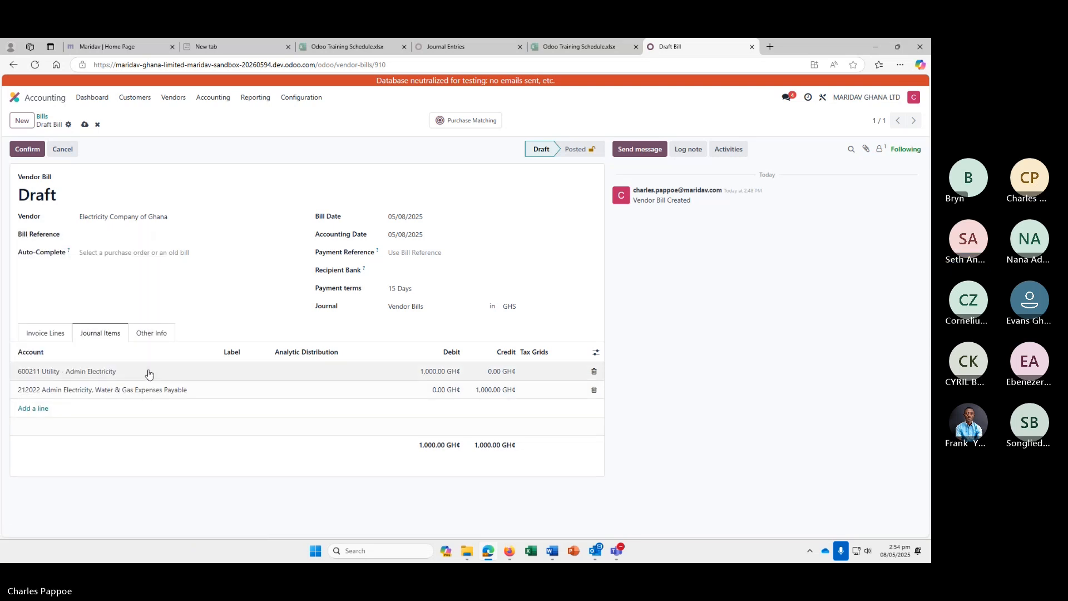
Set the credit entry's account to 211000 Accounts Payable, searching for "Account" and for "Paya"
click(118, 393)
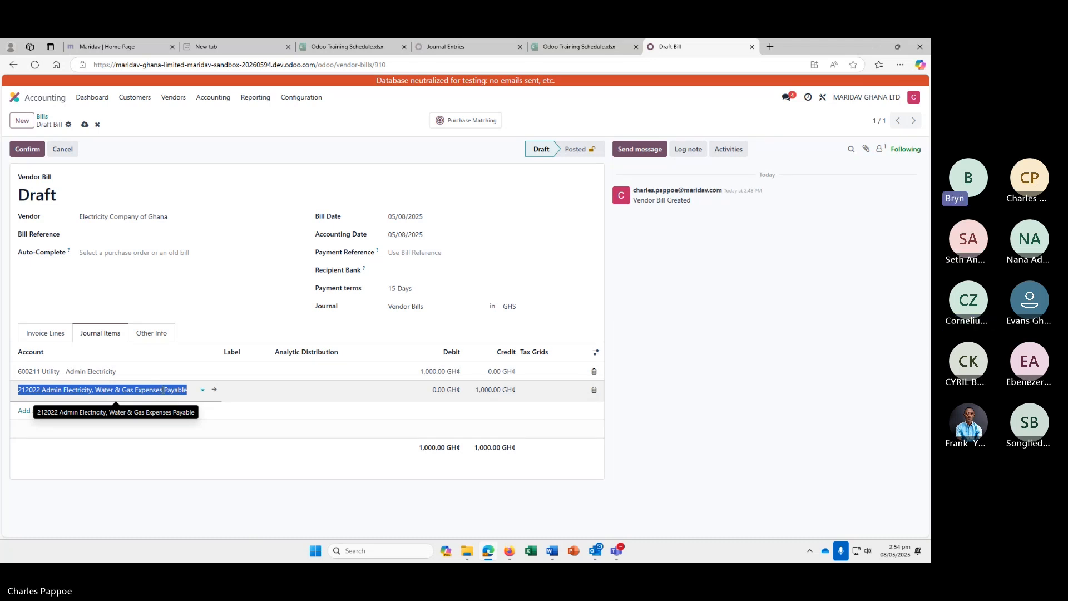
text(Acco)
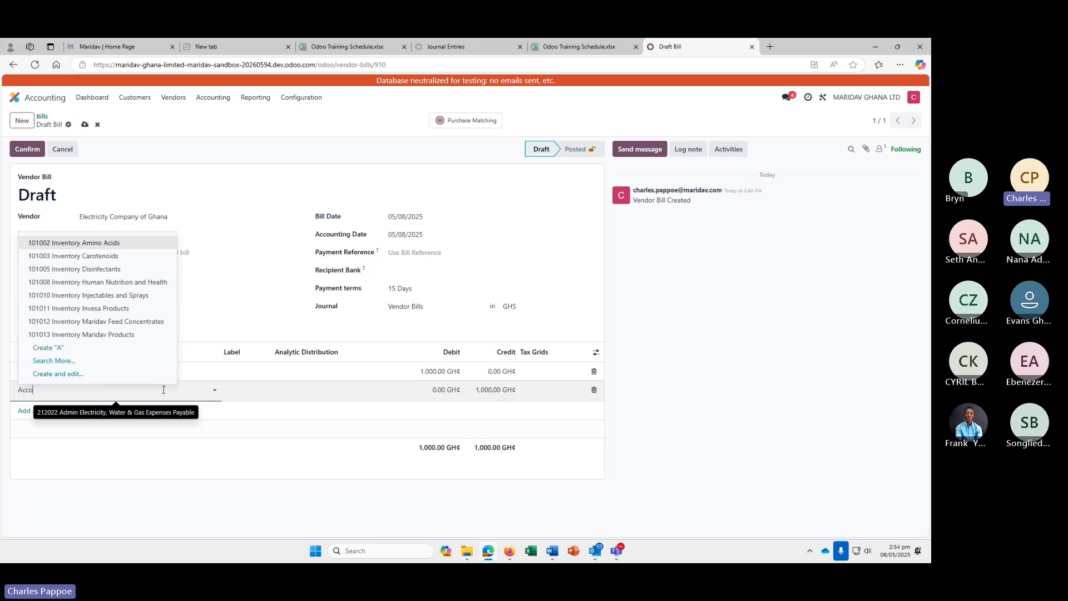
text(unt)
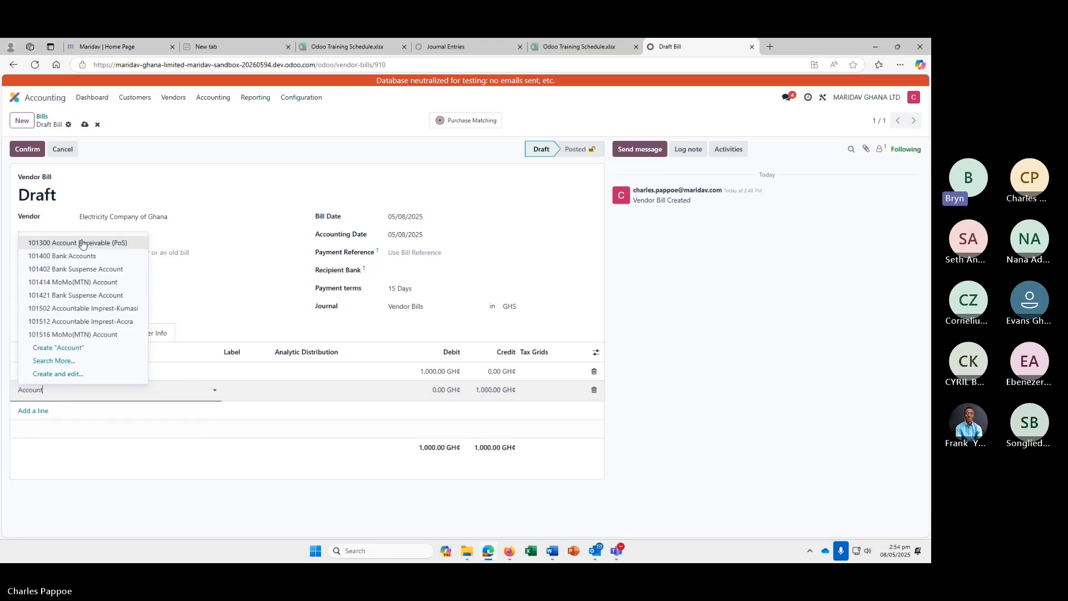
key(BackSpace)
key(BackSpace)
key(BackSpace)
key(BackSpace)
key(BackSpace)
key(BackSpace)
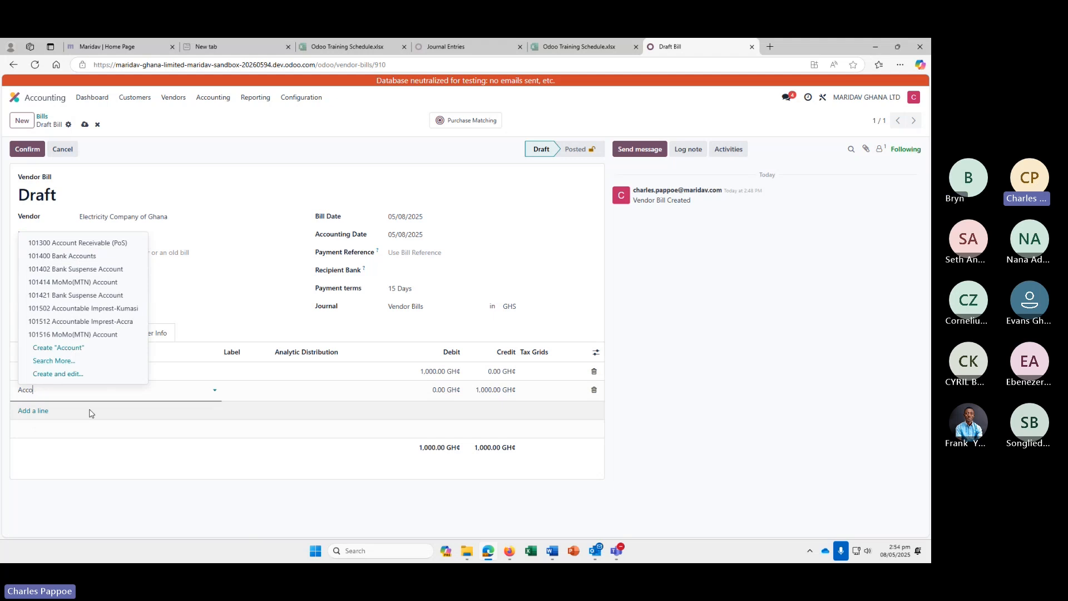
key(BackSpace)
text(Paya)
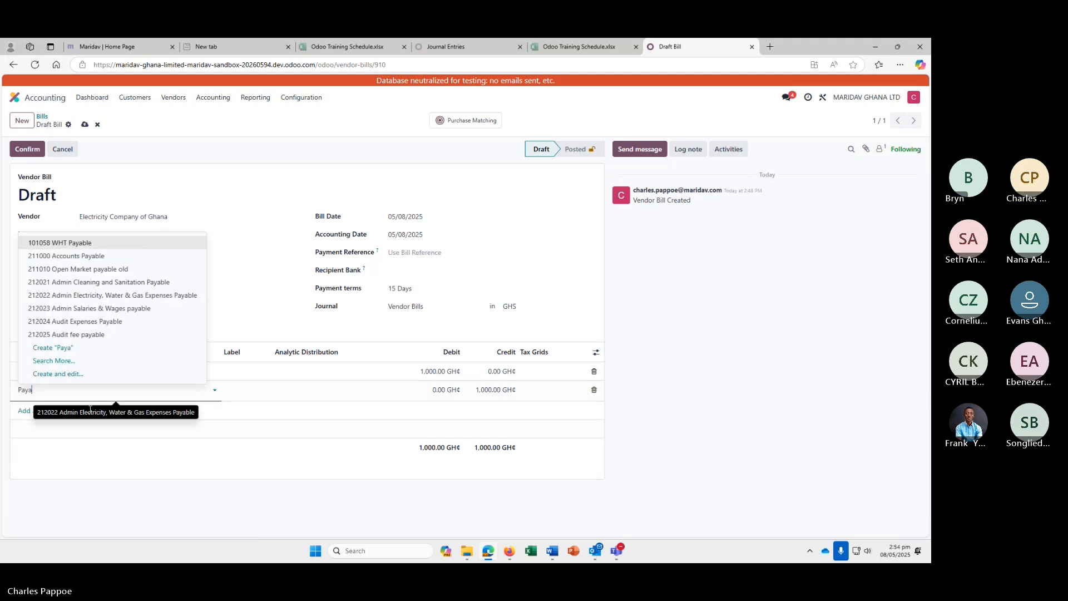
click(112, 294)
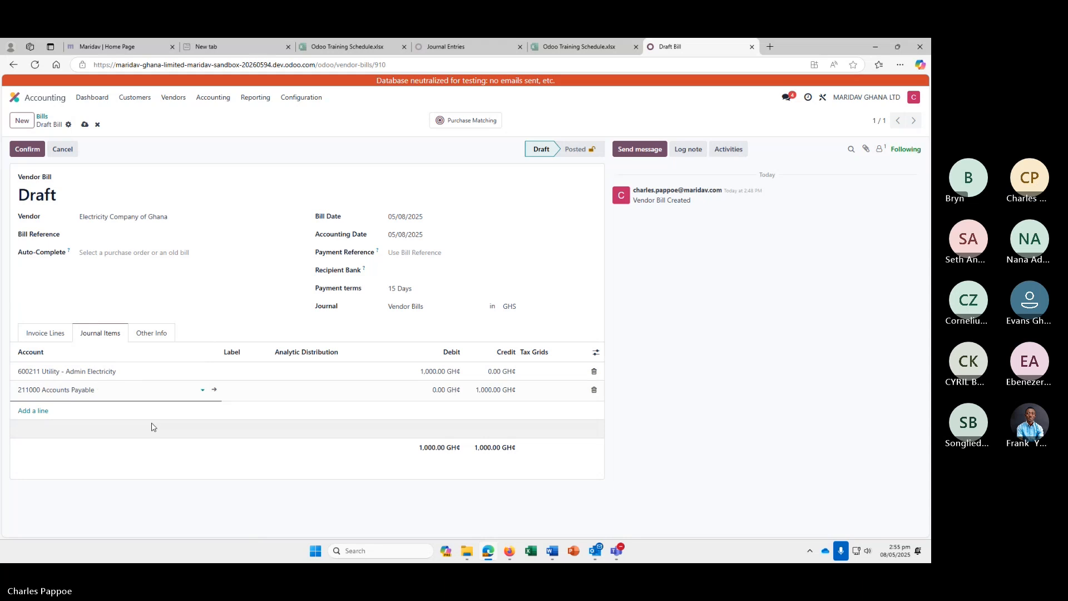
Save the draft Electricity Company of Ghana bill and confirm it
click(84, 124)
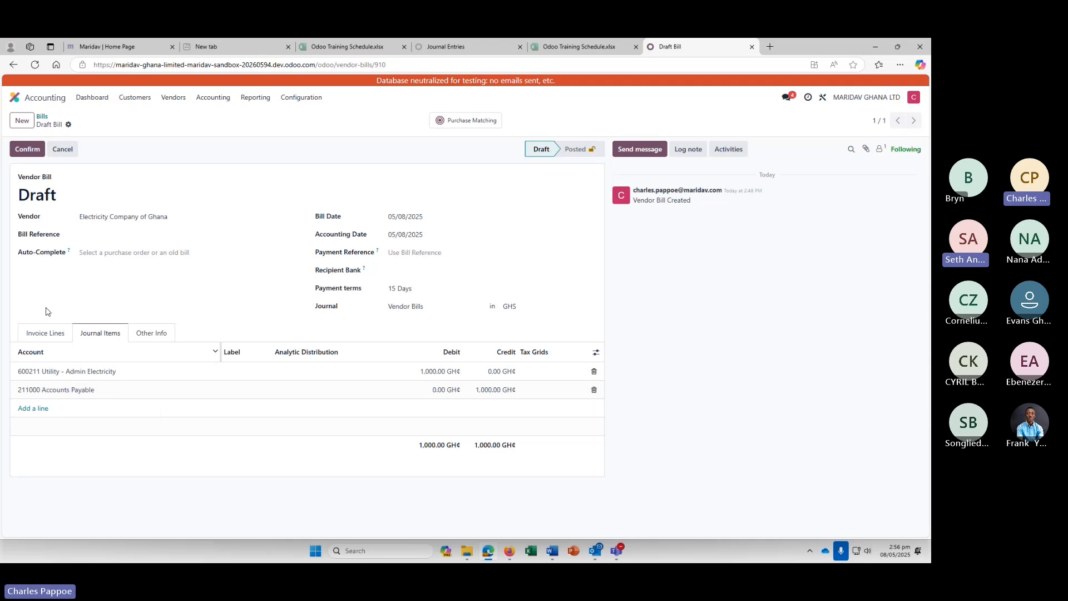
click(30, 151)
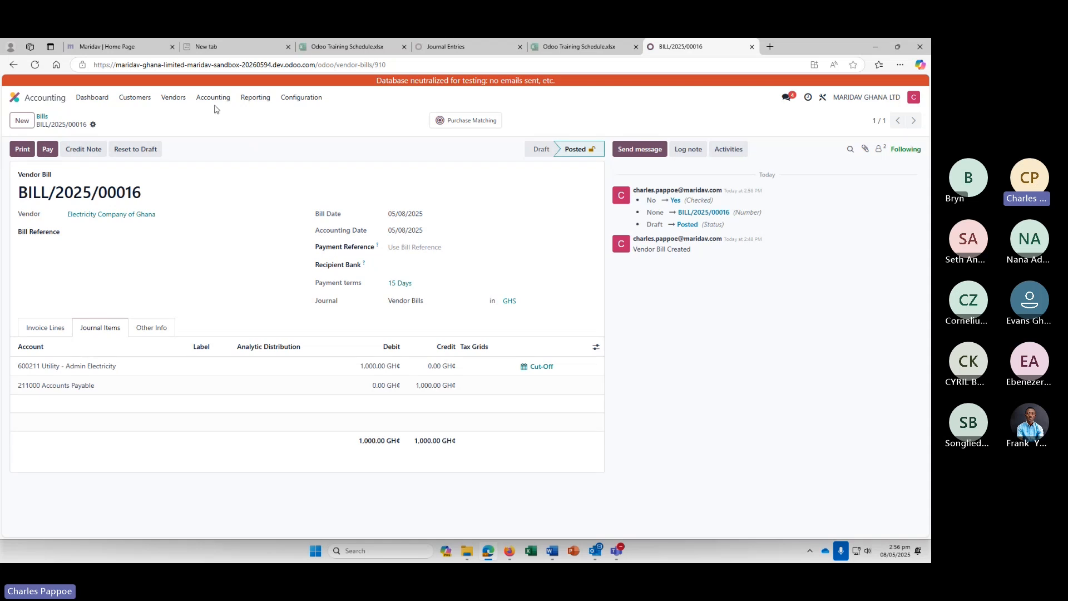
Open the Balance Sheet report and examine the accounts under Current Liabilities and under Payables
click(290, 99)
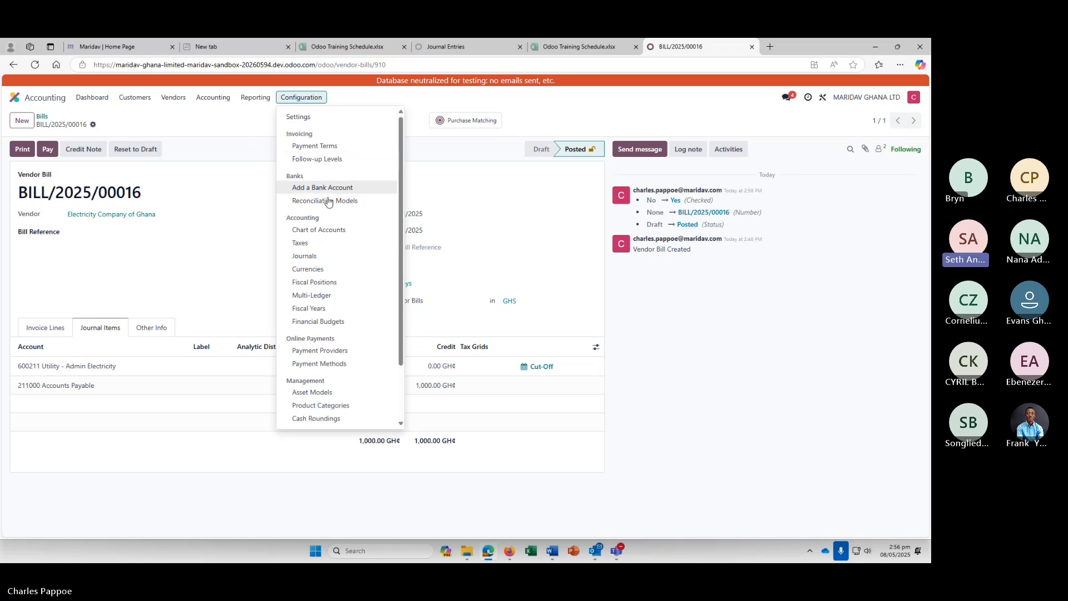
click(253, 105)
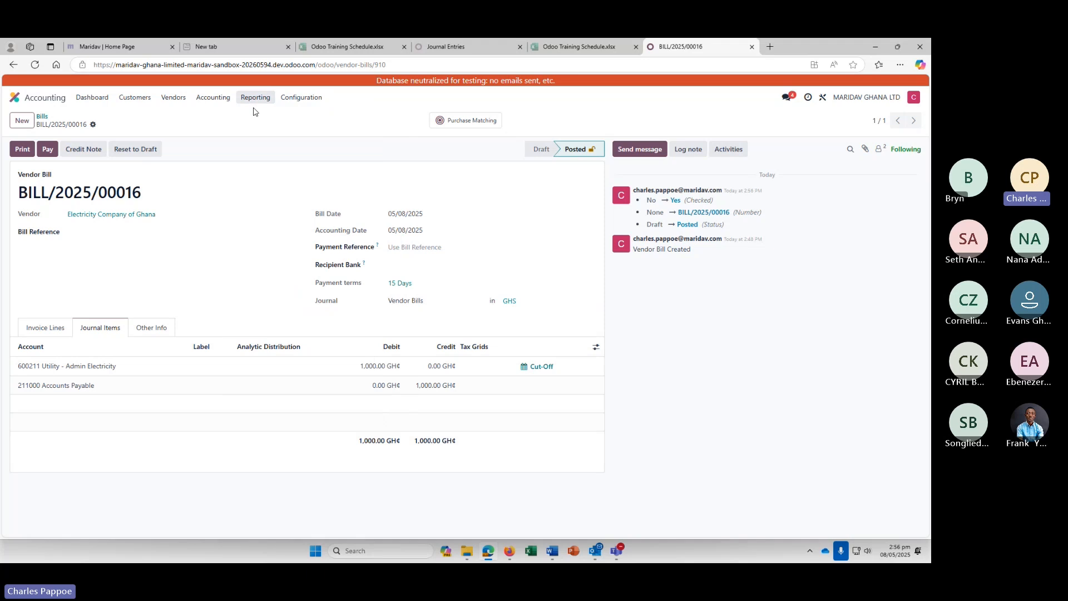
click(247, 105)
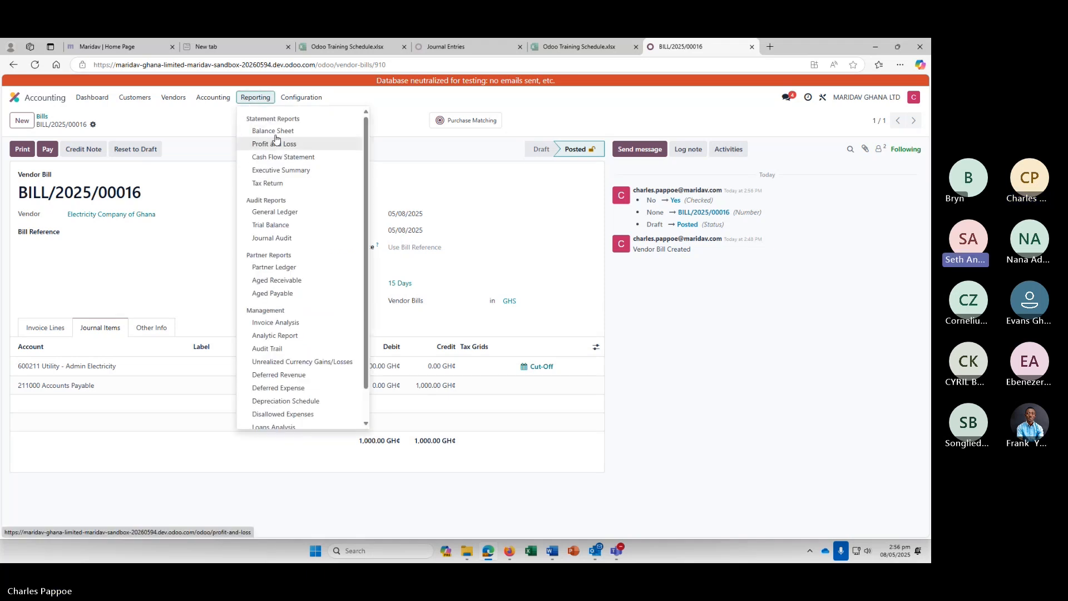
click(276, 139)
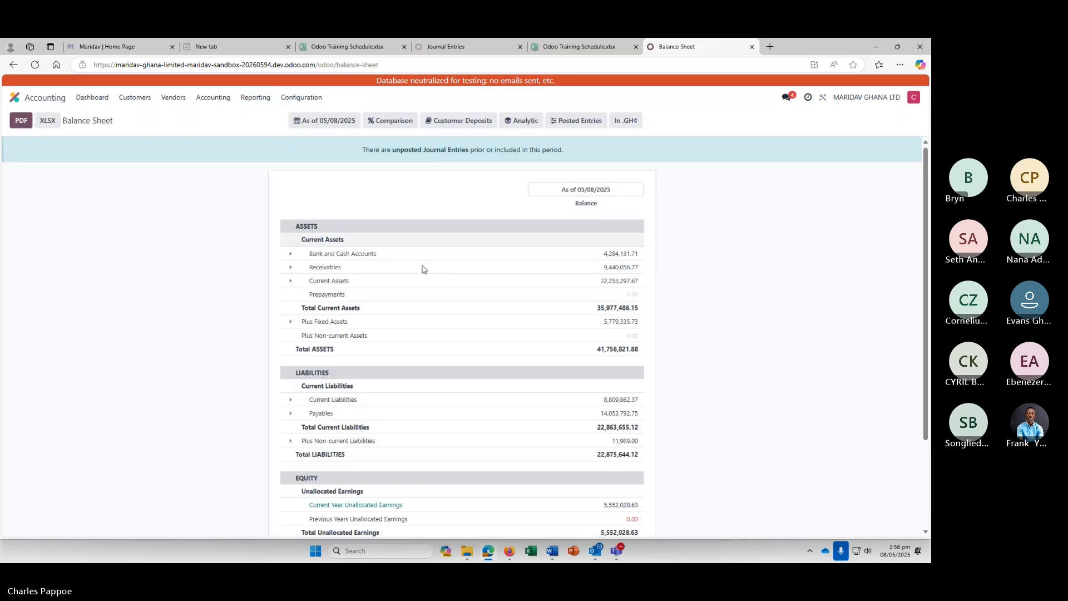
scroll(382, 434, down, 2)
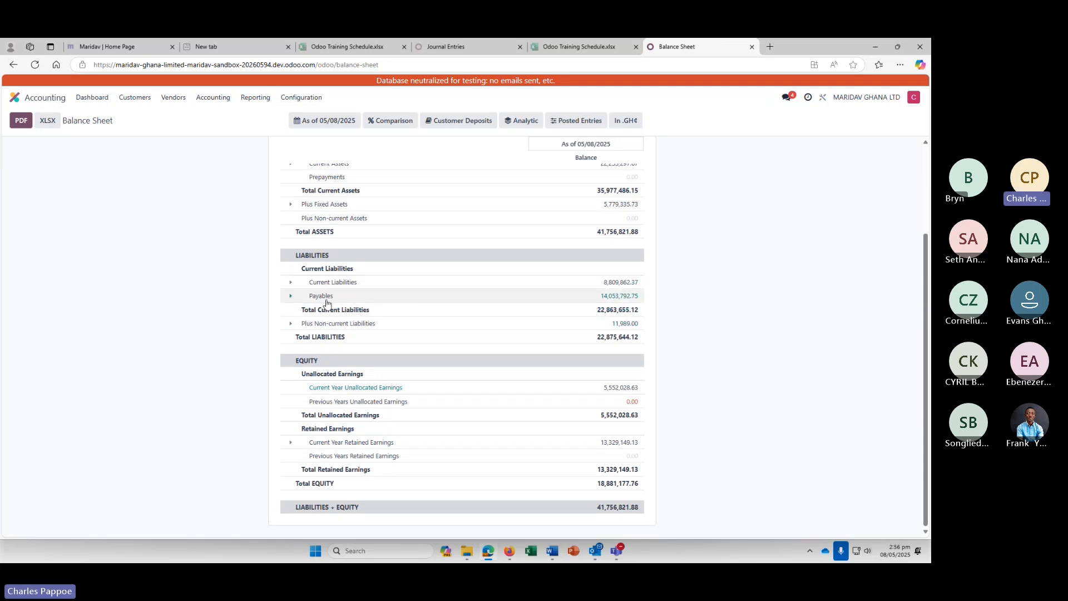
click(290, 283)
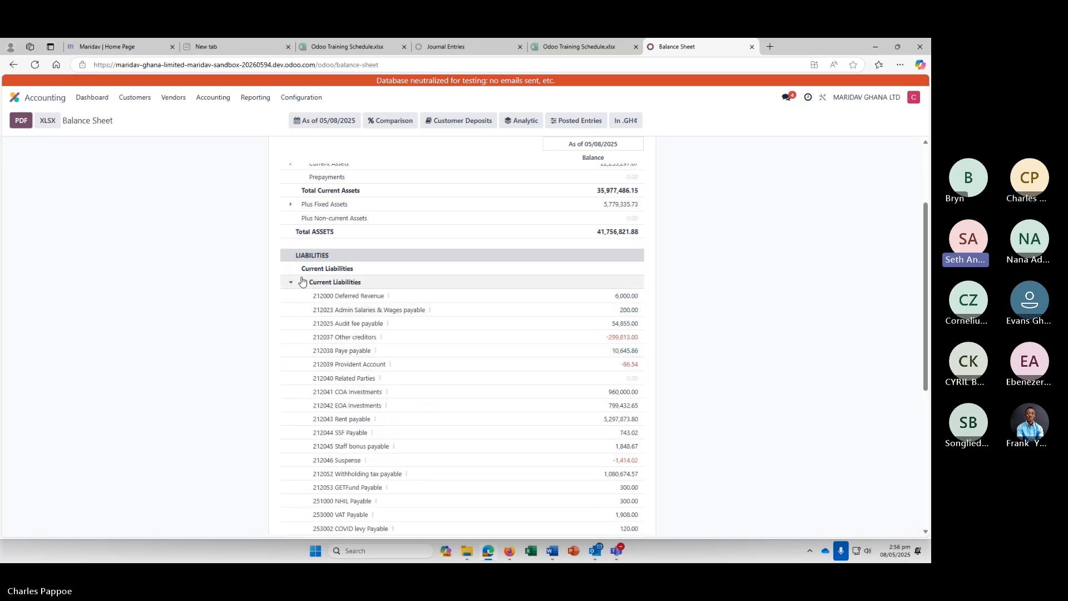
click(291, 283)
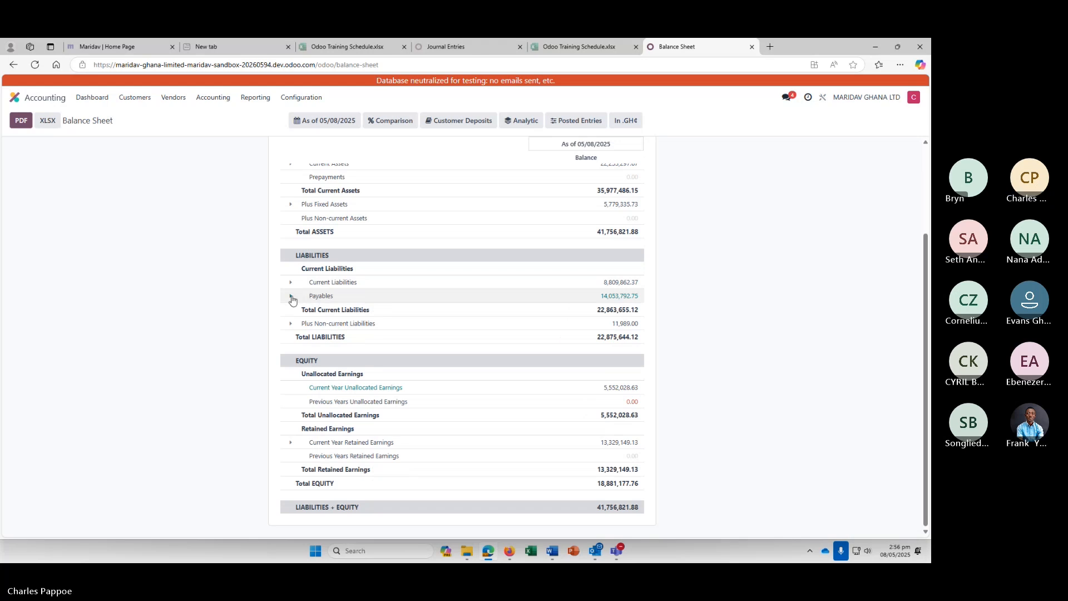
click(291, 296)
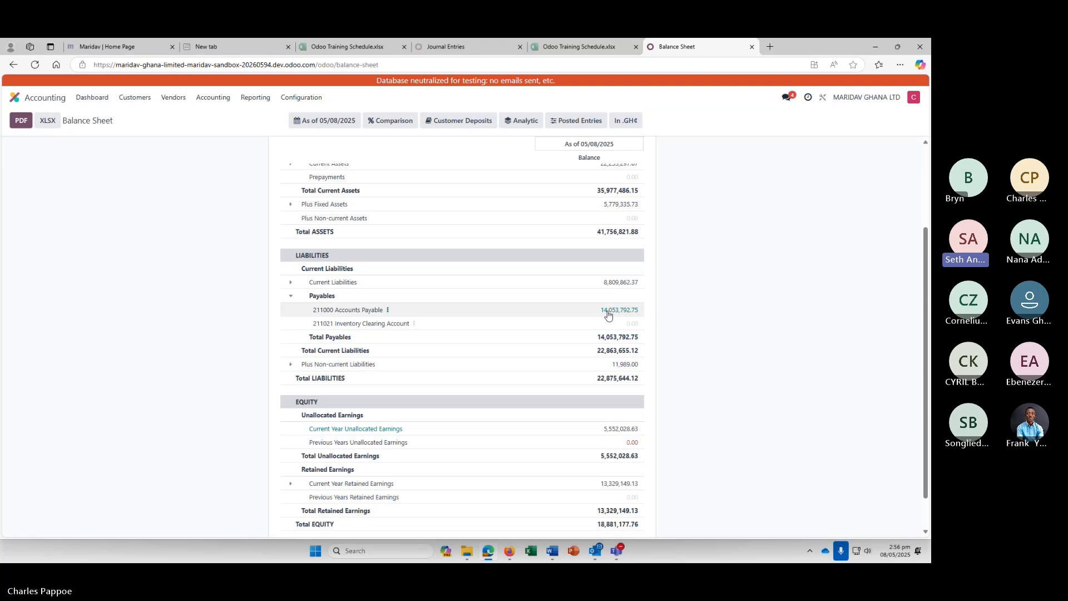
Open the general ledger for 211000 Accounts Payable from the balance sheet and dismiss the page refresh notice
click(414, 325)
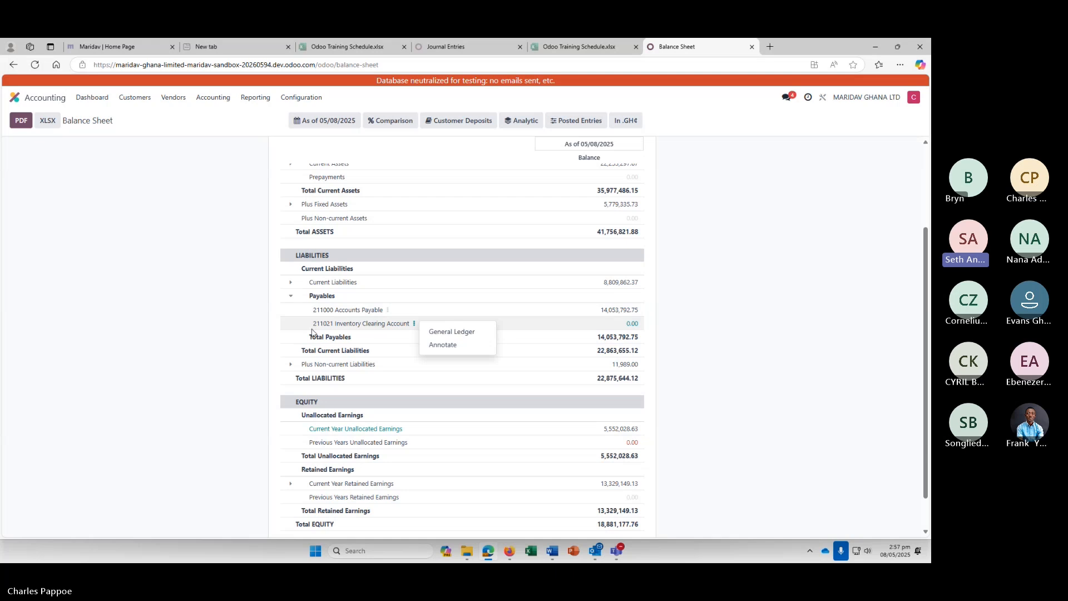
click(387, 310)
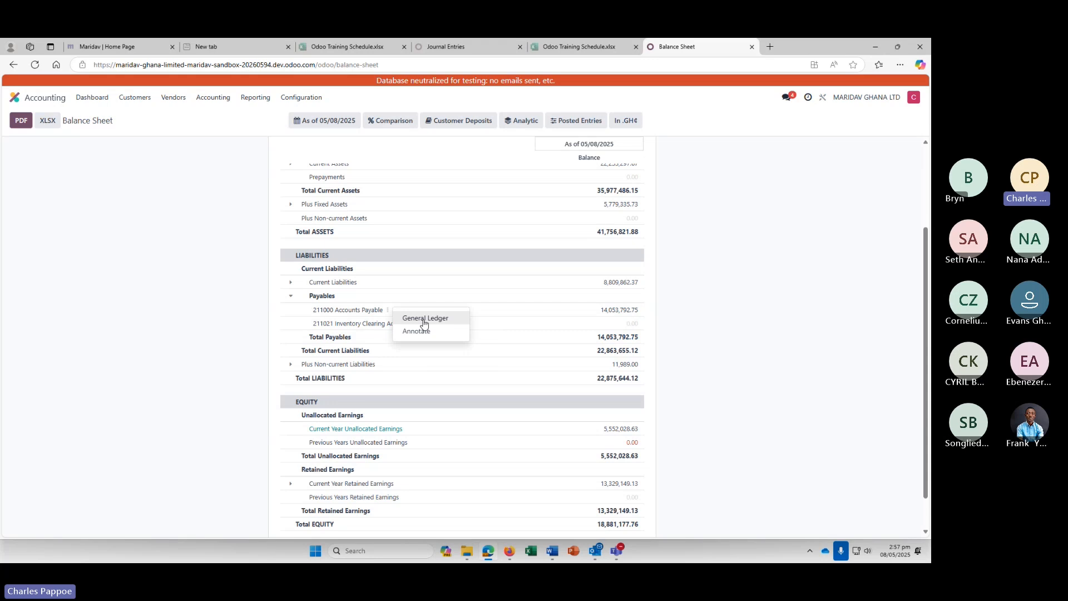
click(424, 320)
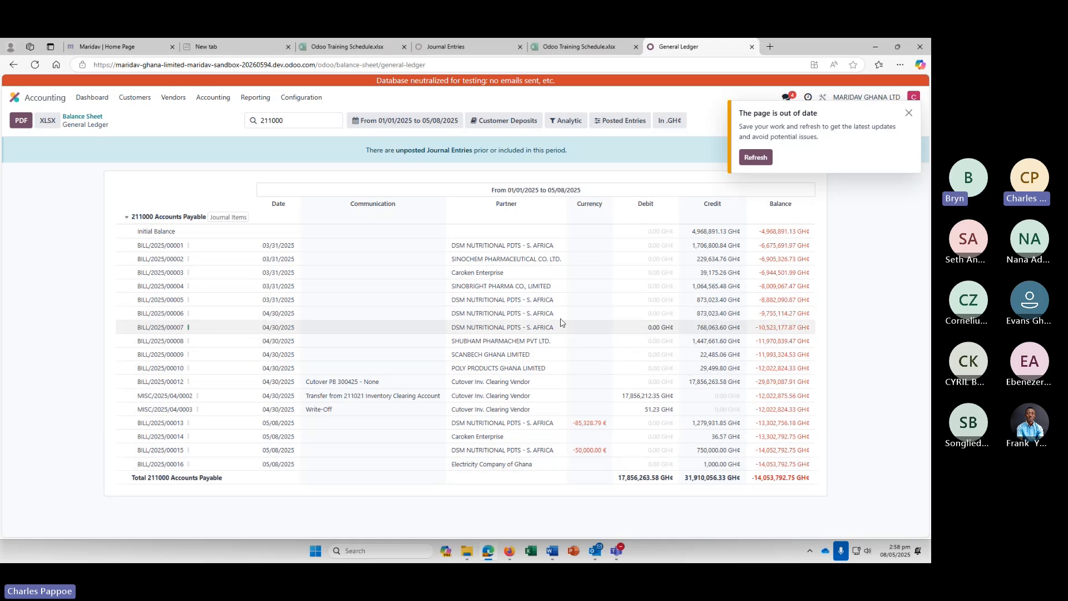
click(909, 113)
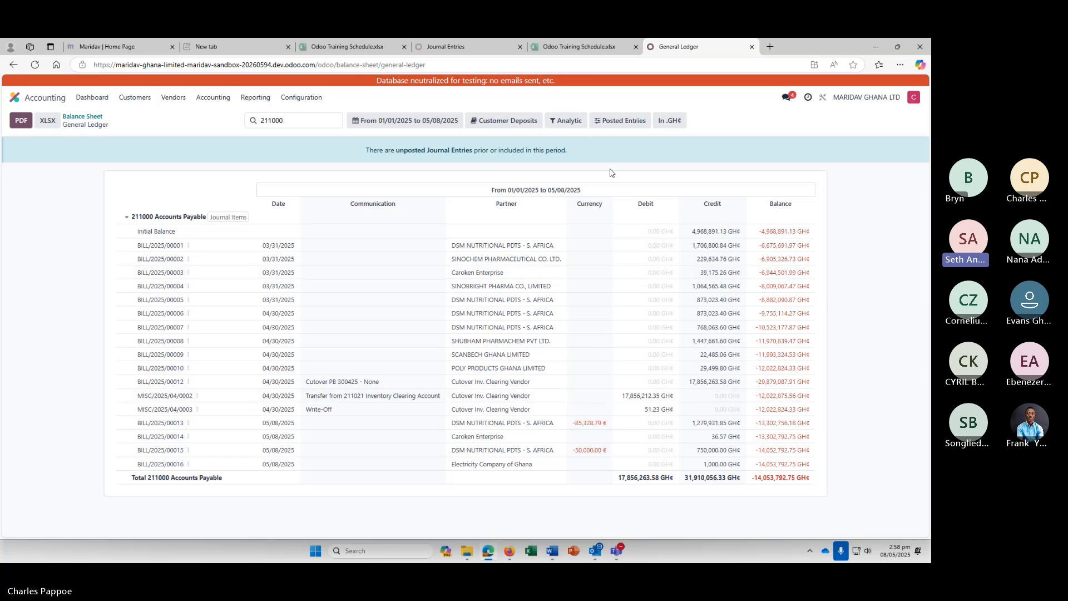
Open the Aged Payable report to review the balances owed to each vendor
click(254, 100)
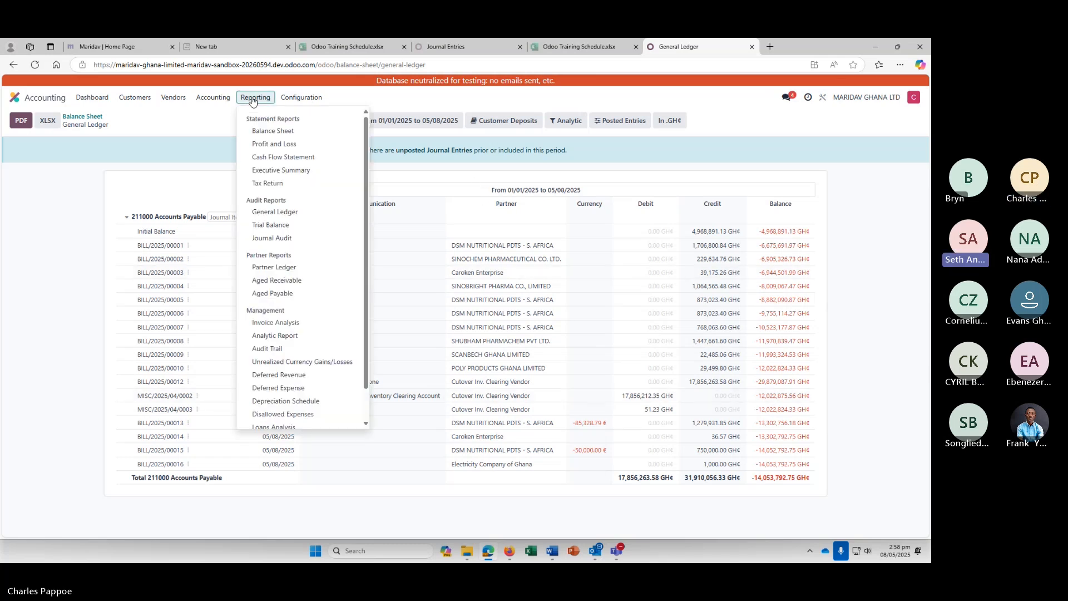
click(275, 295)
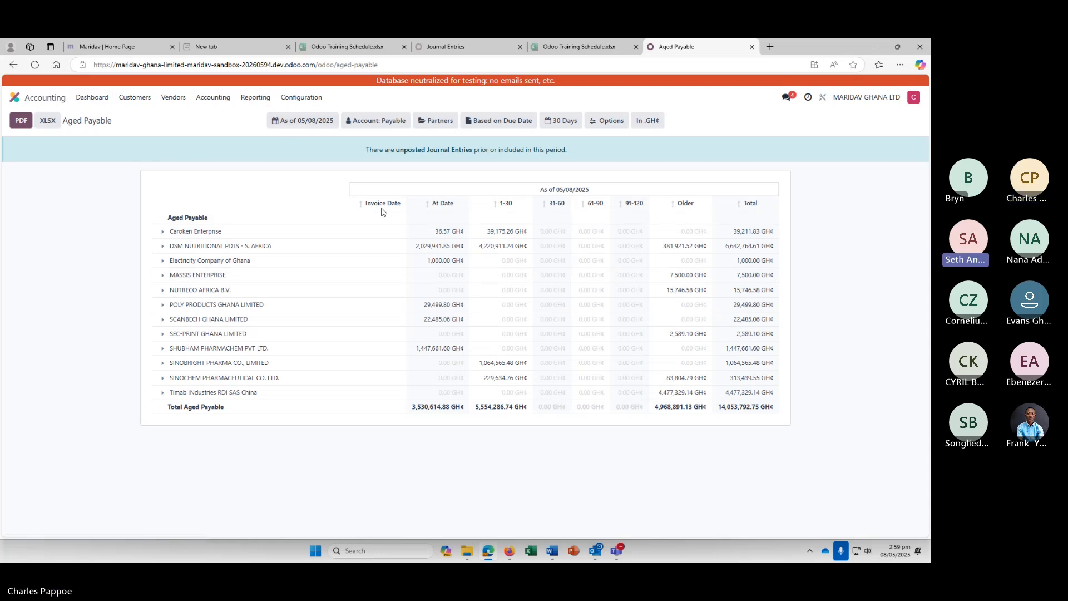
Open the remaining draft Electricity Company of Ghana bill from the vendor bills list
click(173, 99)
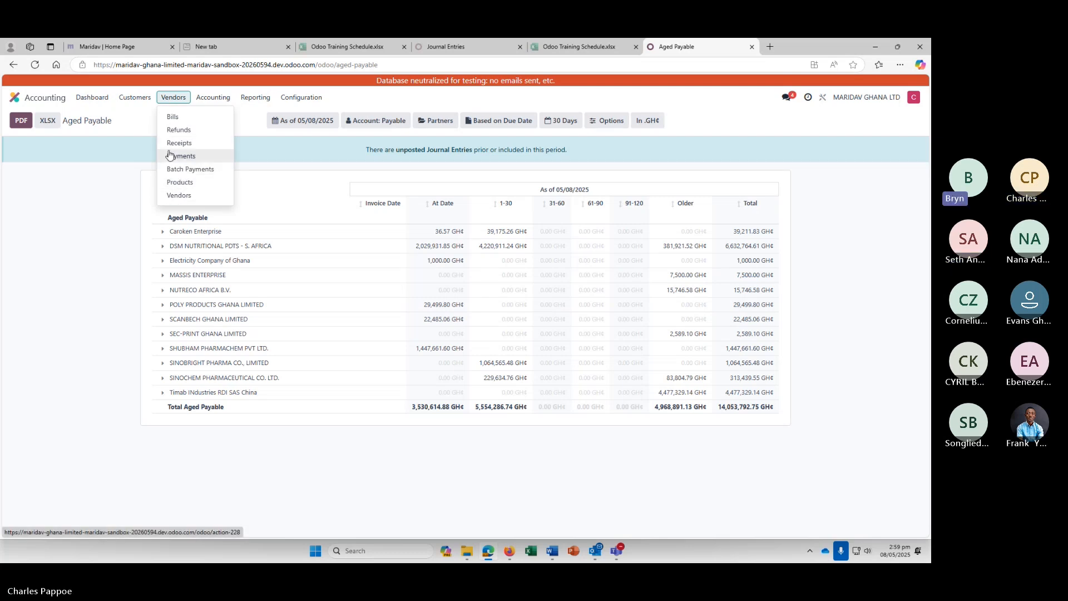
click(176, 118)
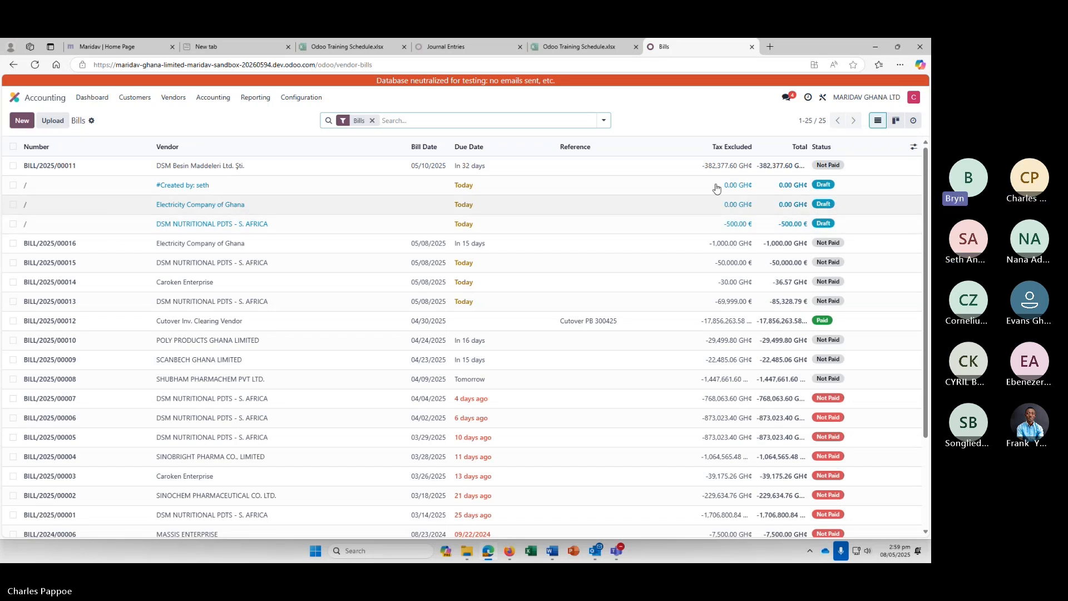
click(178, 205)
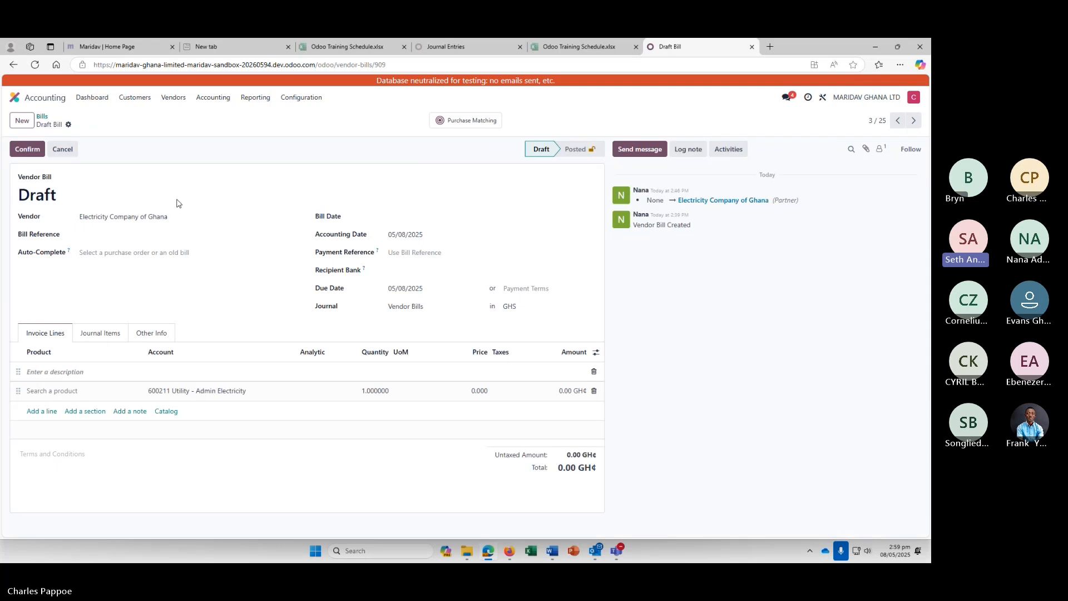
Leave the draft bill and open the posted 1,000 GH¢ Electricity Company of Ghana bill from the vendor bills list
click(14, 64)
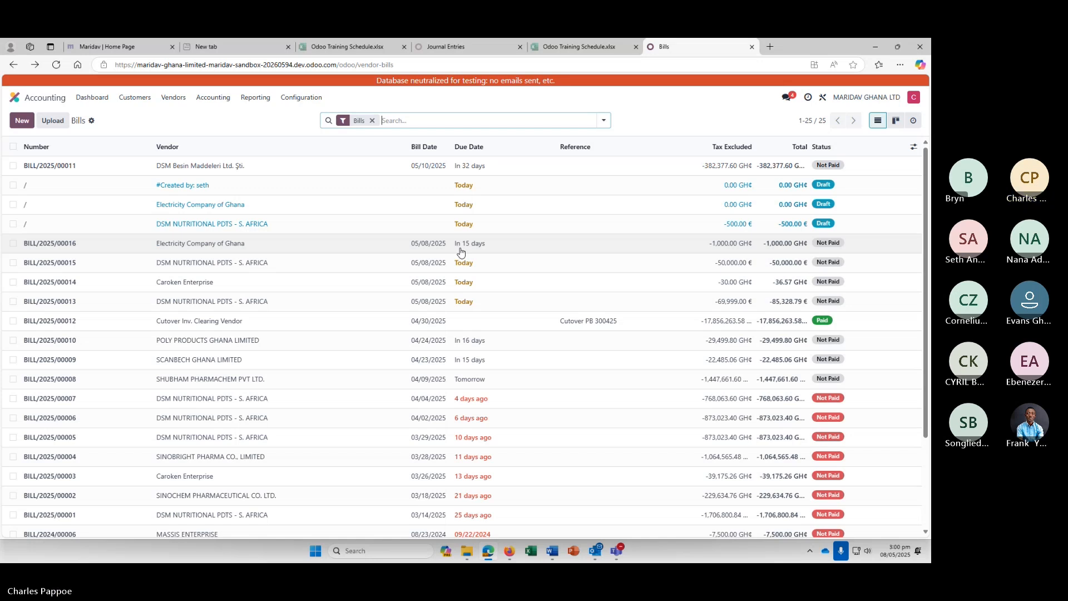
click(89, 100)
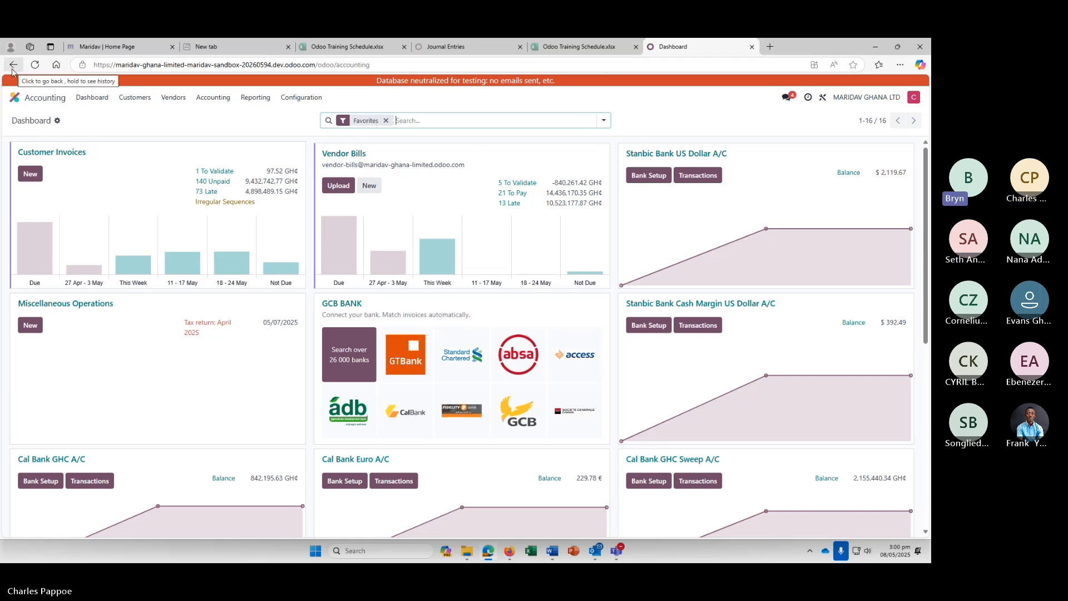
click(173, 97)
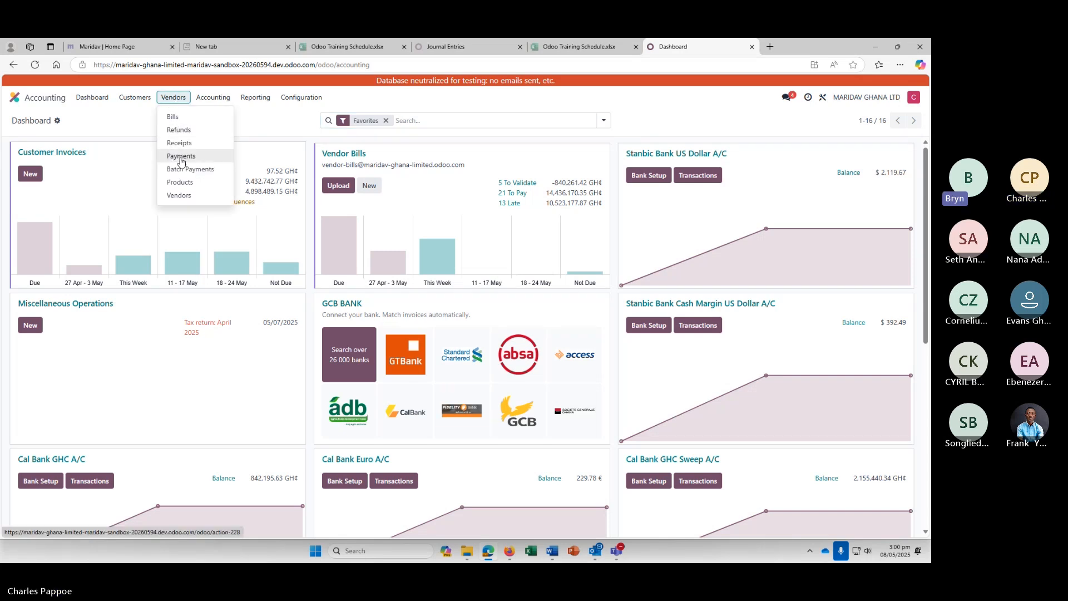
click(175, 118)
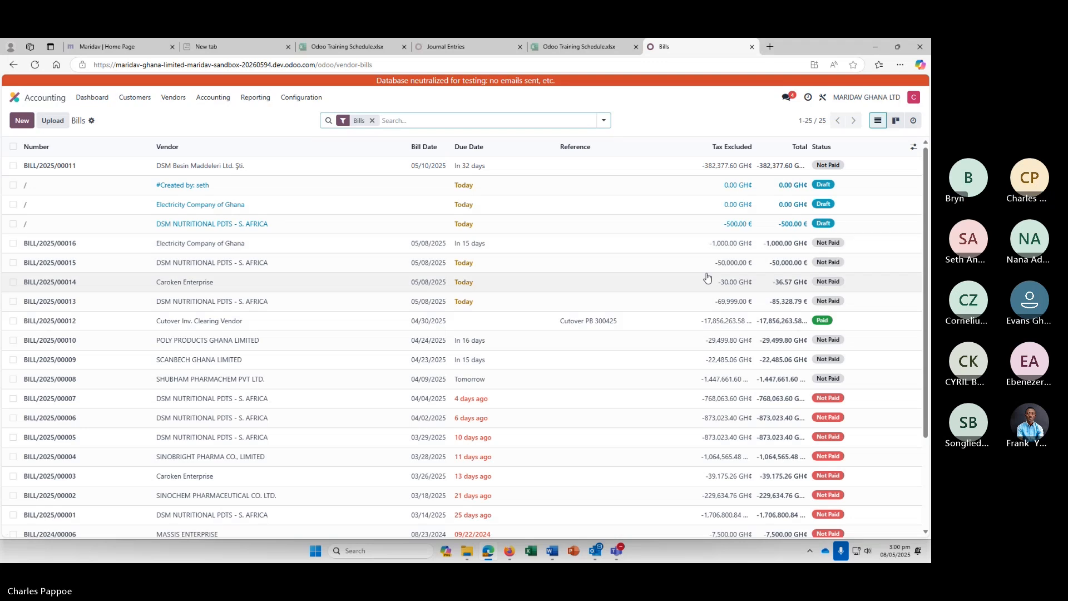
click(201, 245)
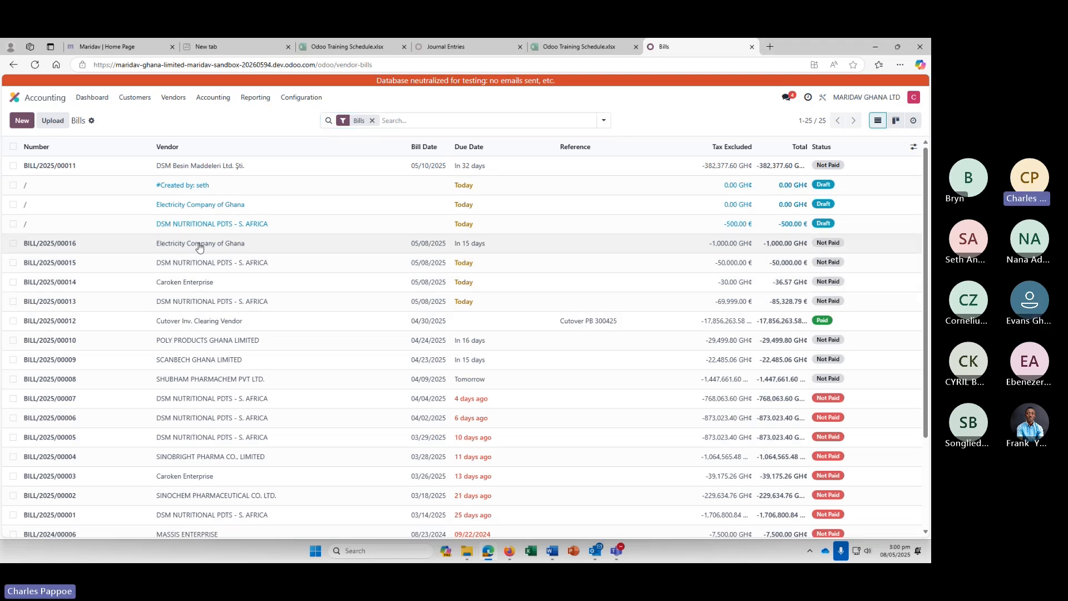
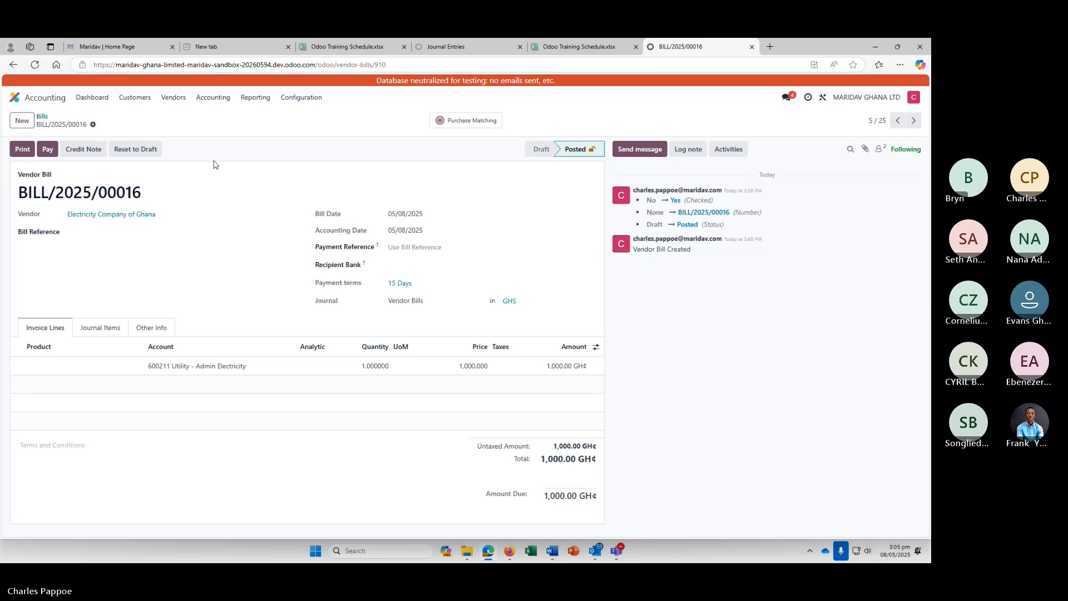
Create a 500 GH¢ partial payment for the bill from the GCB BANK journal using Manual Payment
click(48, 150)
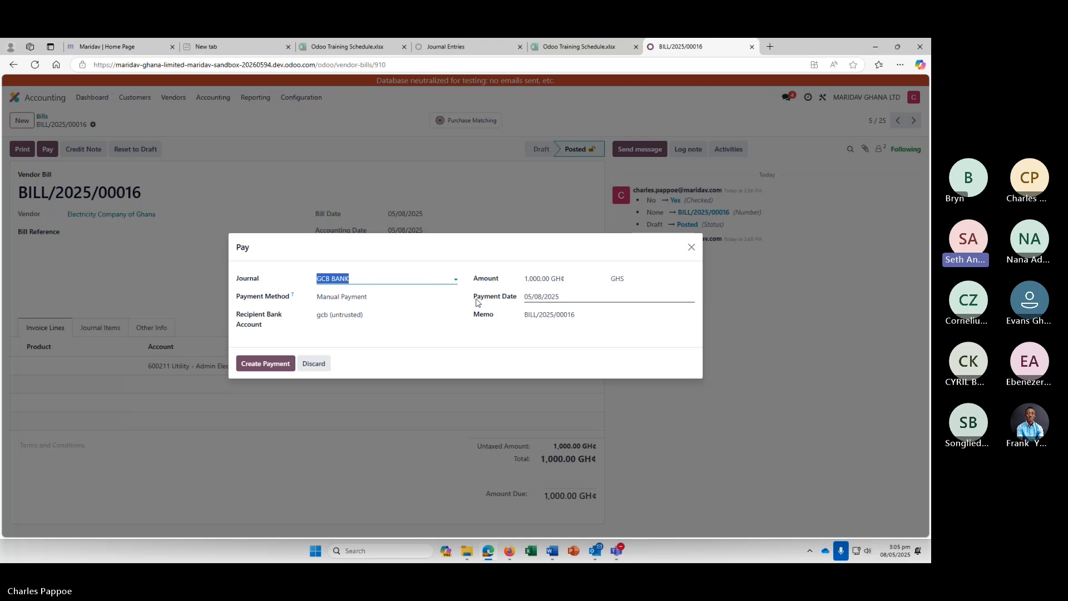
click(554, 280)
text(500)
click(650, 315)
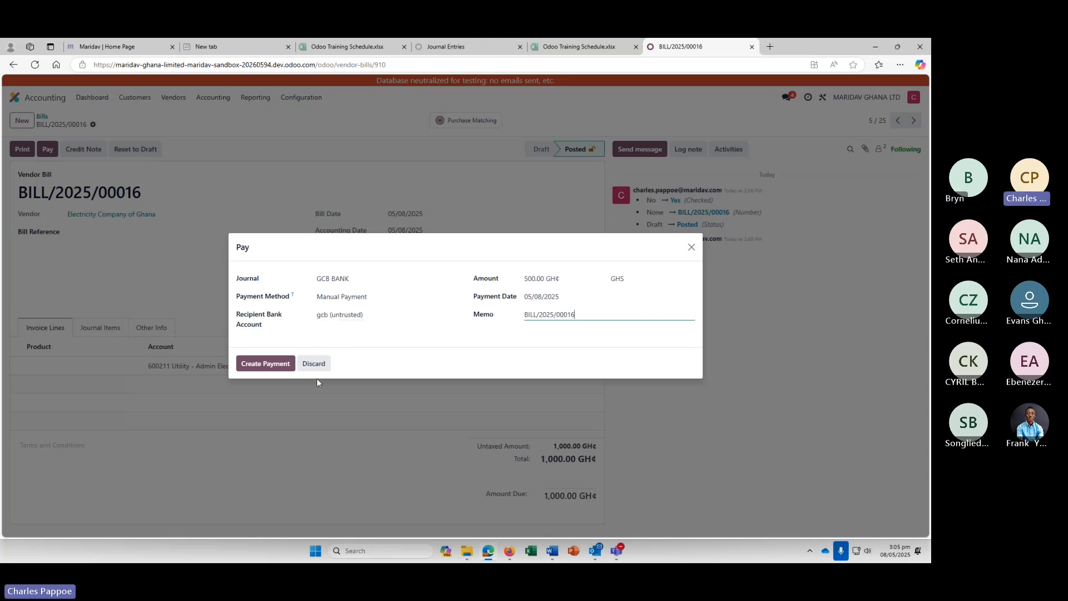
click(266, 366)
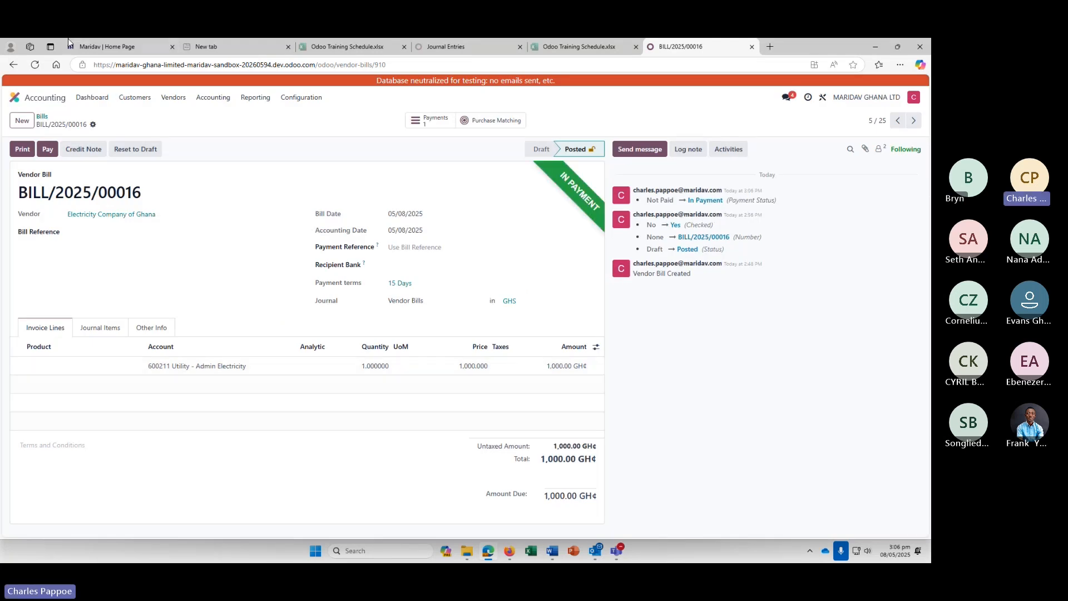
Check the Electricity Company of Ghana bill's status in the bills list and its entry in the Vendor Payments list
click(172, 99)
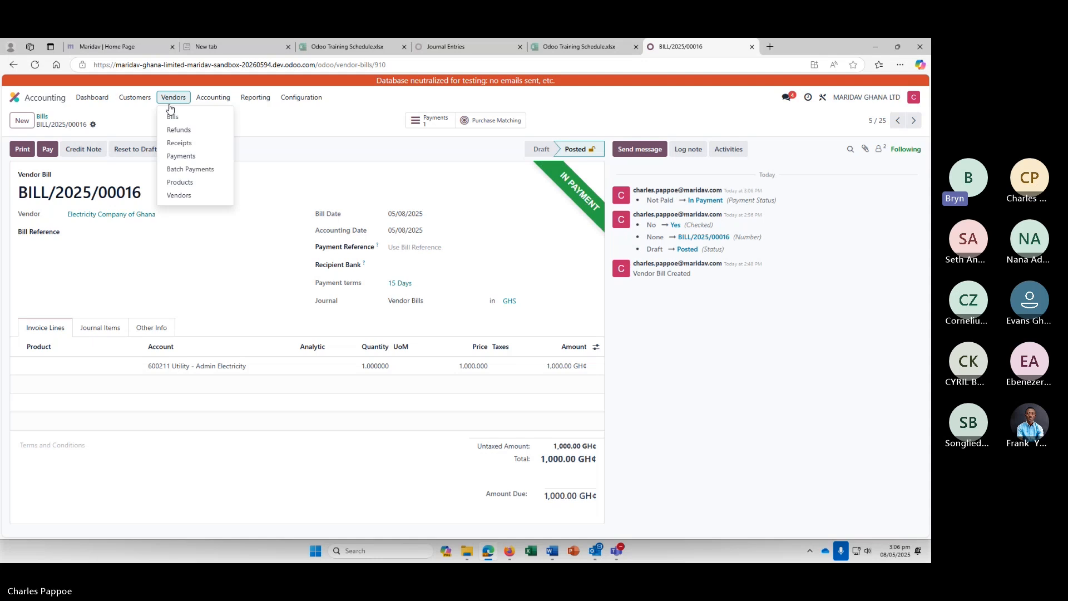
click(173, 116)
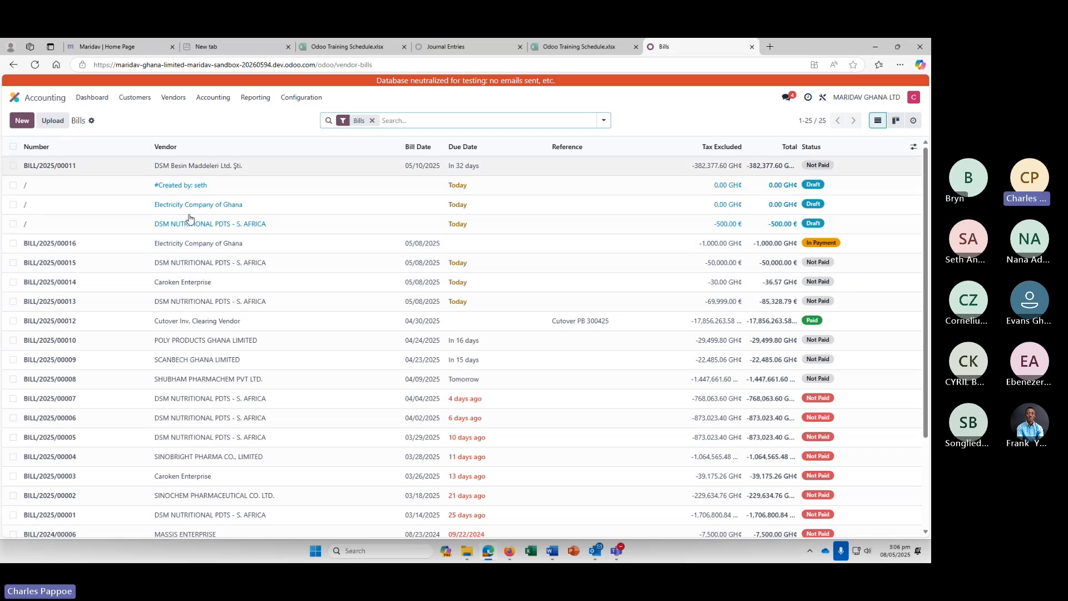
click(180, 102)
click(178, 162)
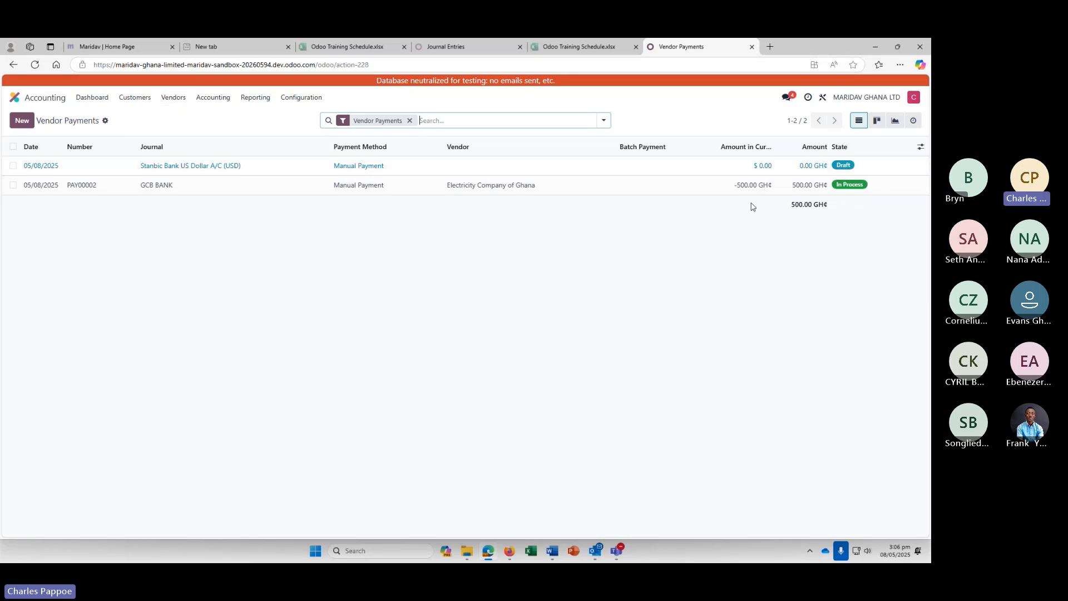
click(174, 98)
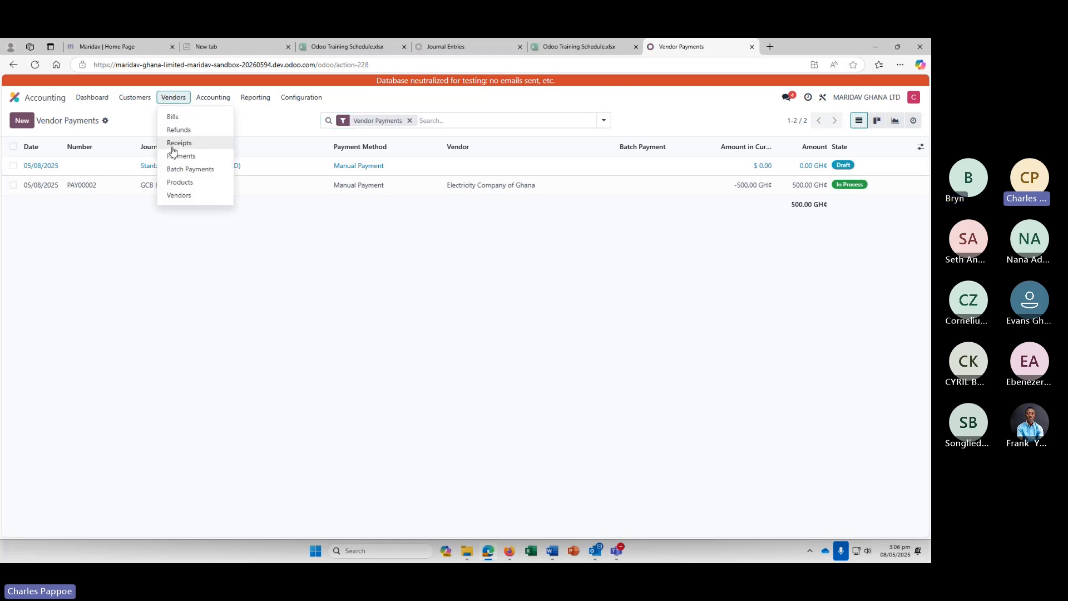
click(173, 118)
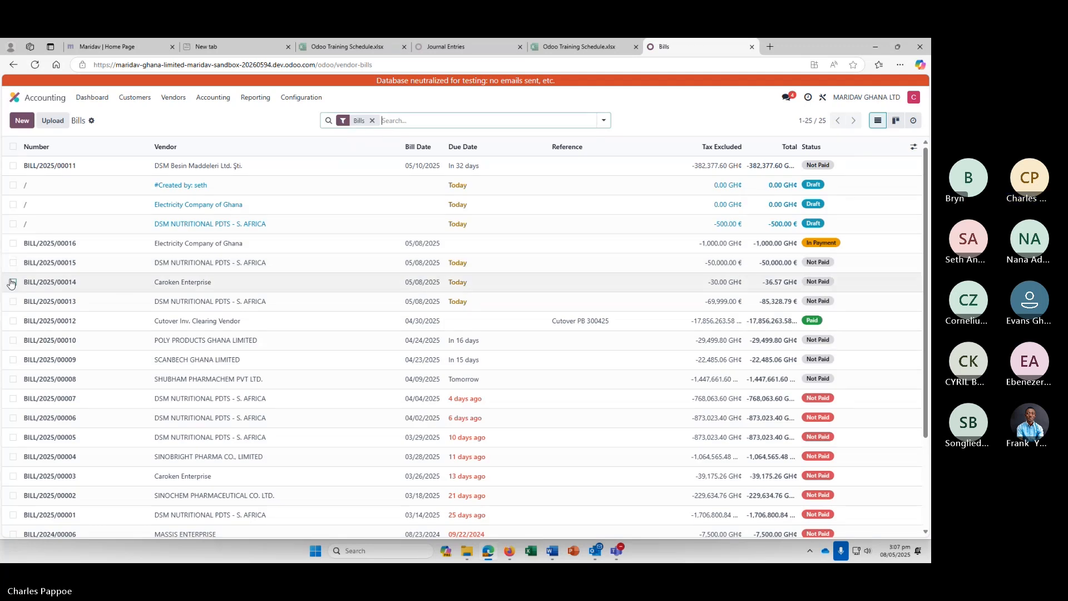
click(203, 244)
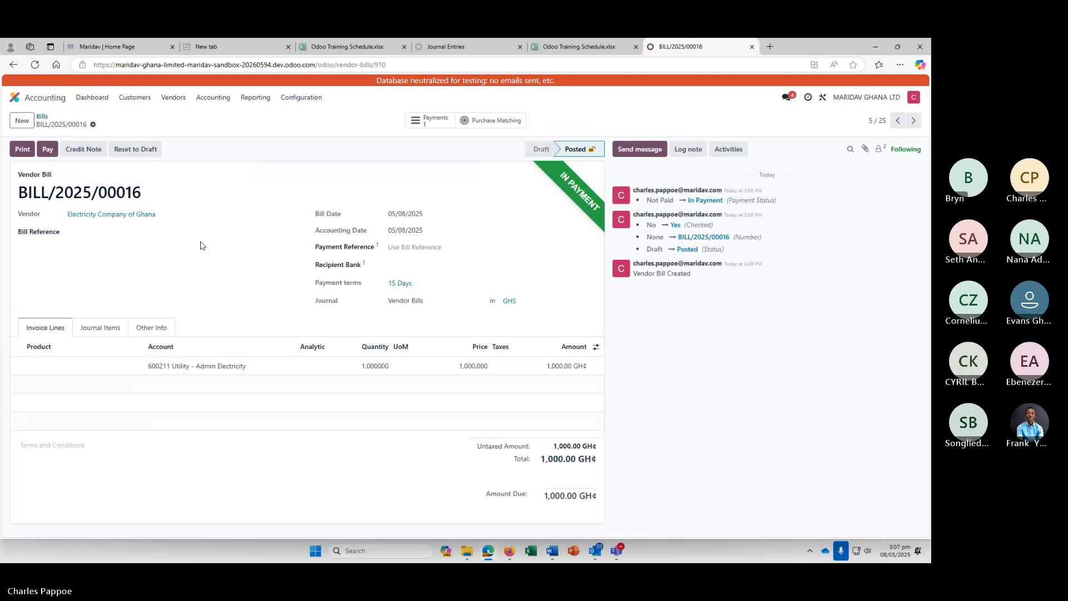
click(51, 152)
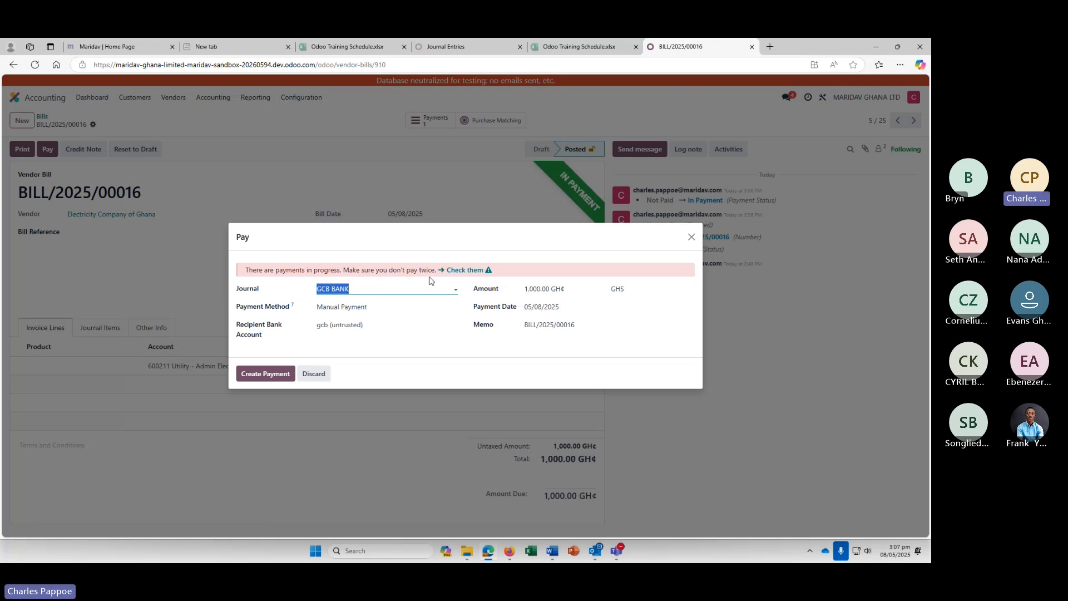
click(544, 289)
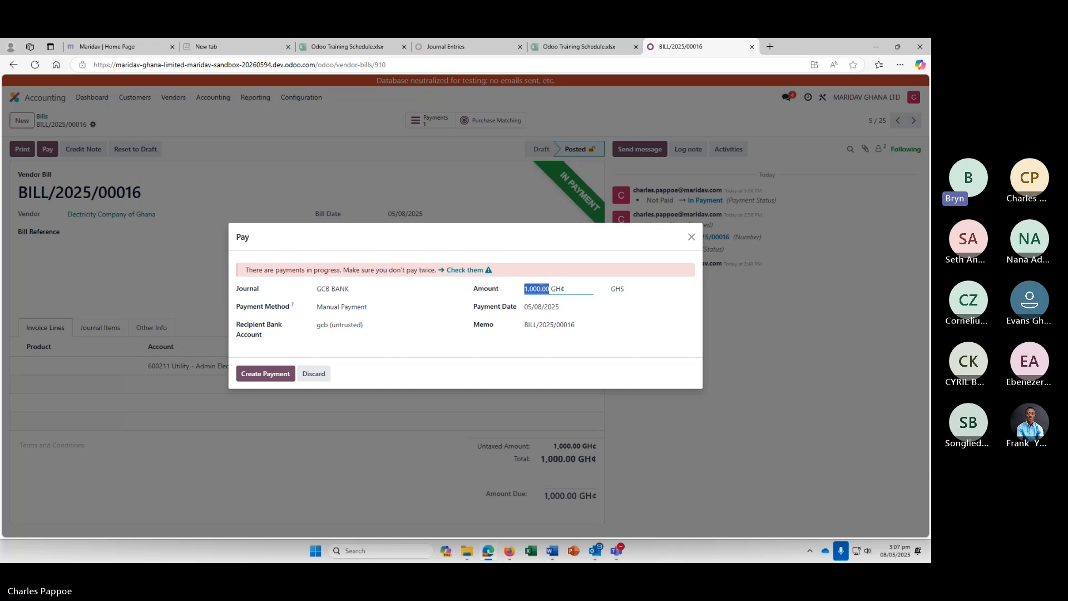
click(313, 374)
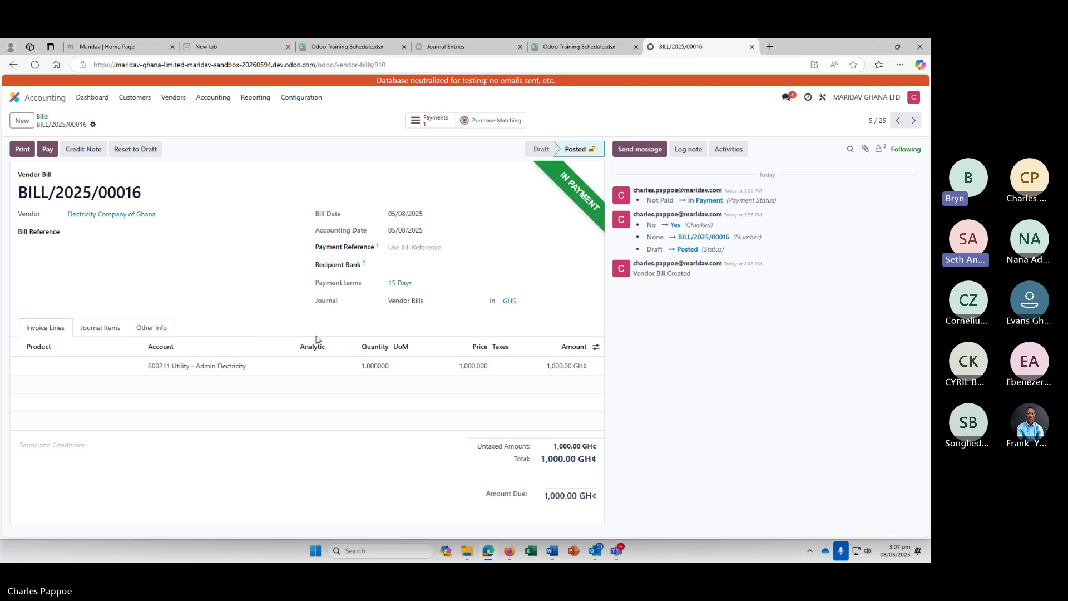
Open the 500 GH¢ Electricity Company of Ghana payment from the Vendor Payments list and validate it
click(173, 99)
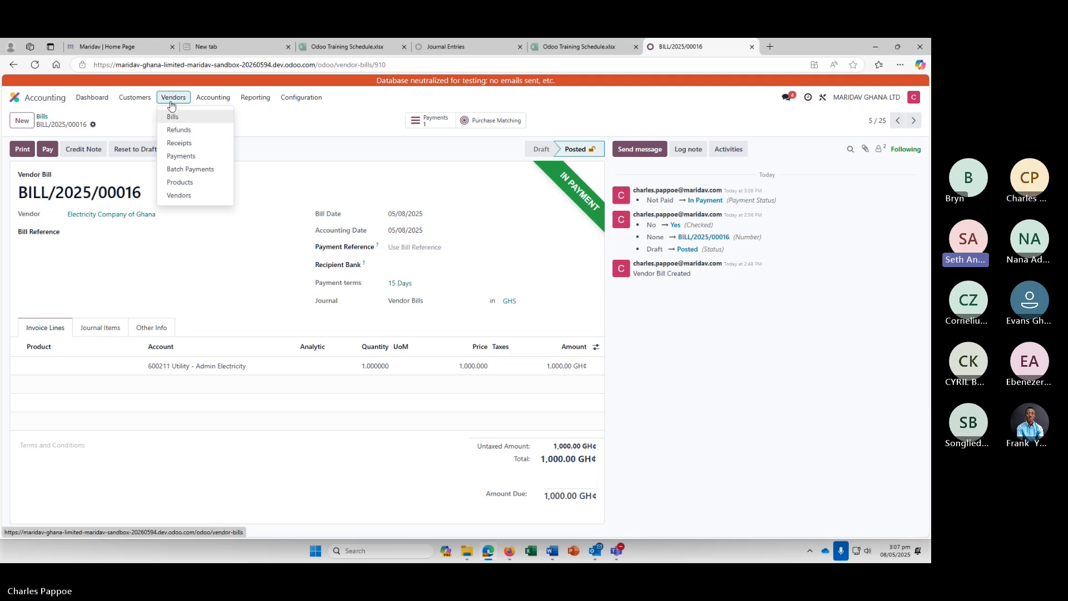
click(182, 156)
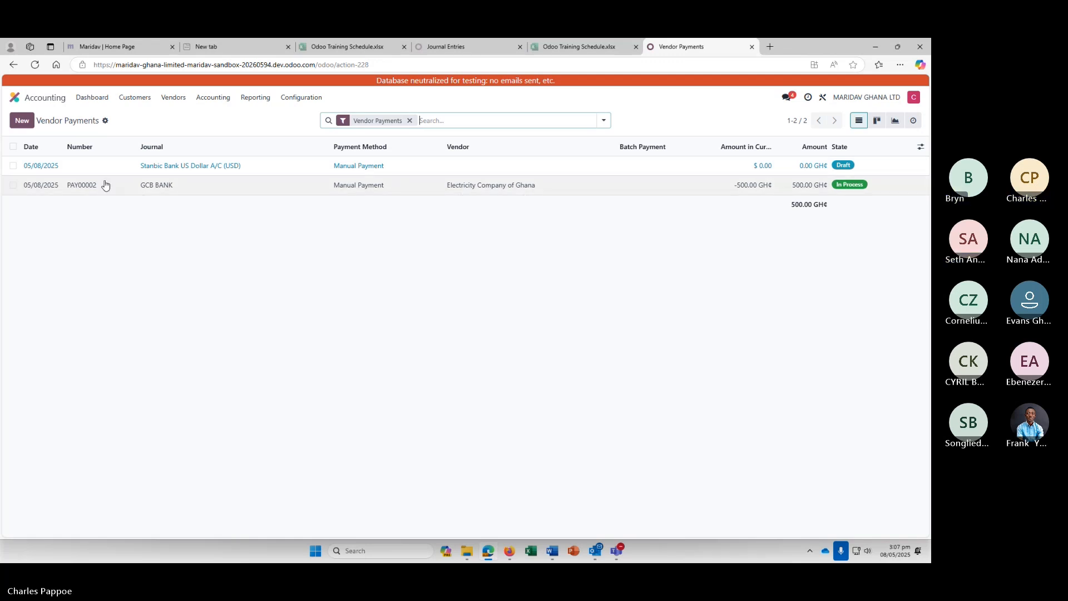
click(76, 188)
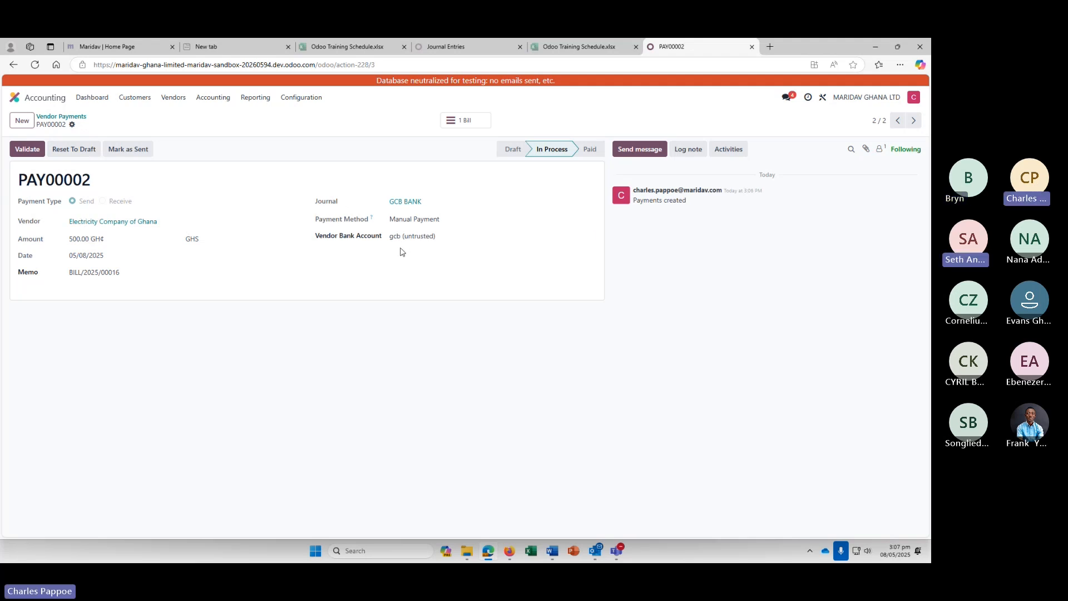
click(28, 154)
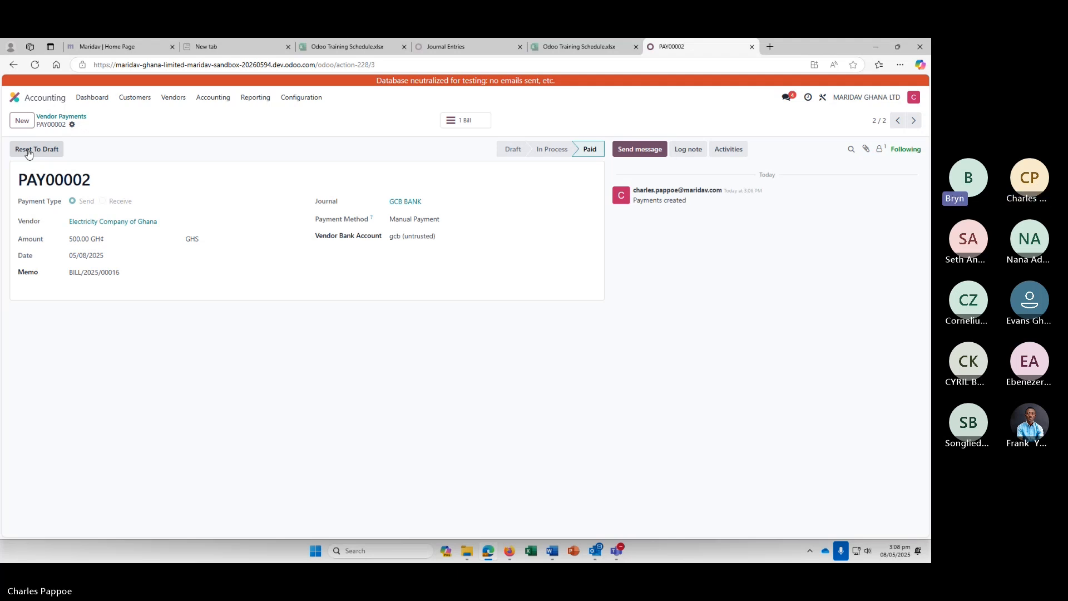
Return to the vendor bills list and check the payment status of the Electricity Company of Ghana bill
click(173, 97)
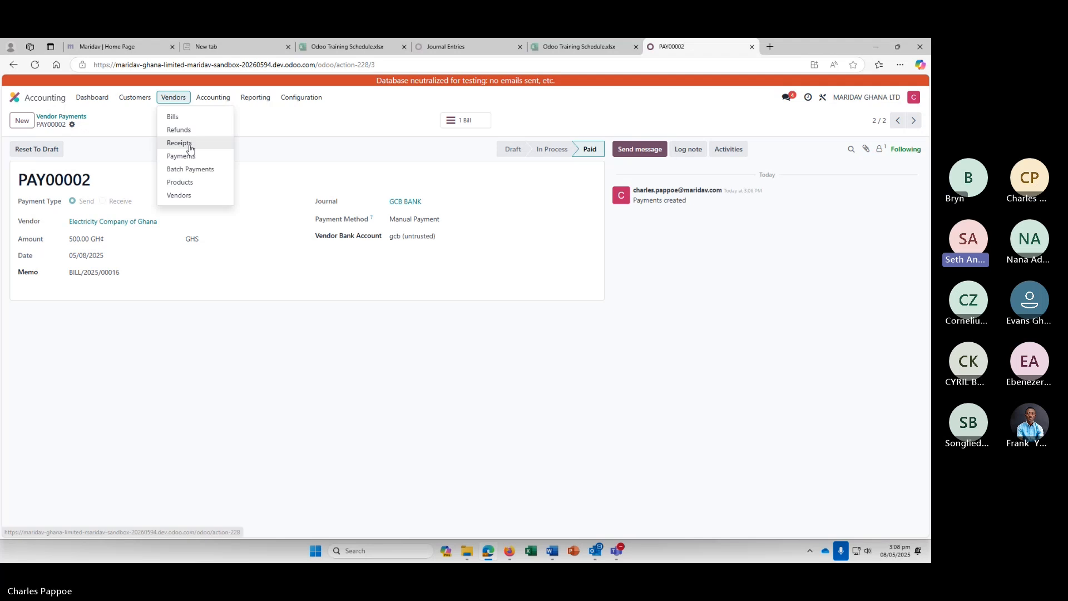
click(170, 117)
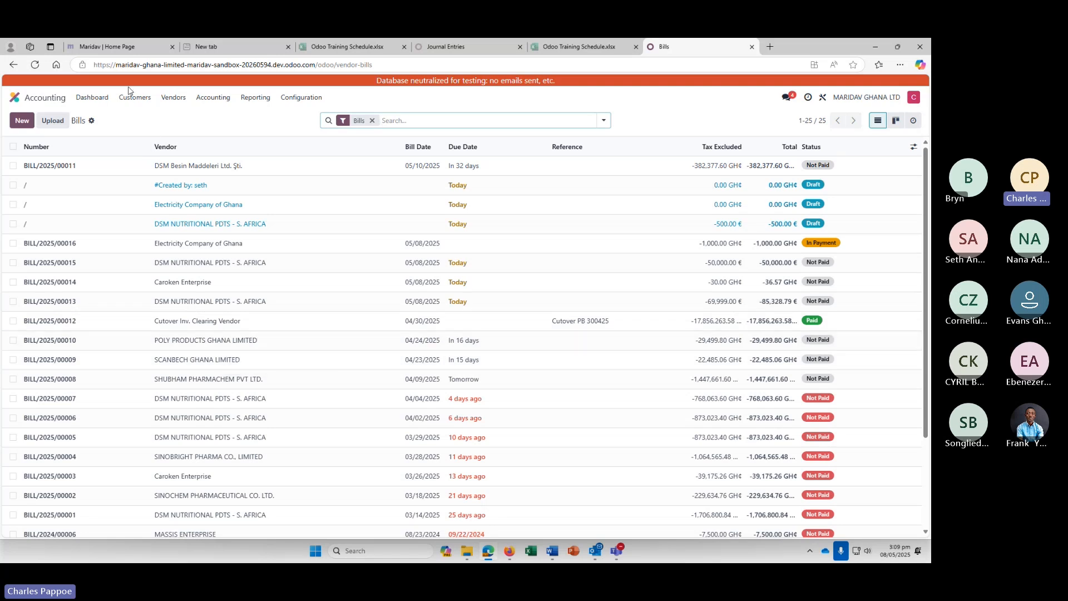
click(174, 98)
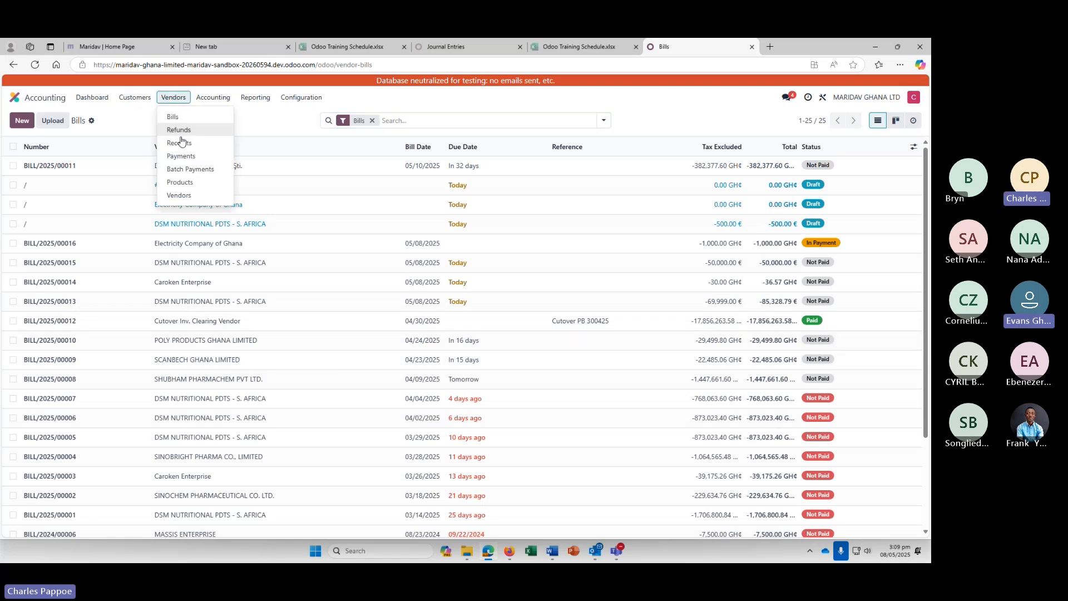
click(180, 119)
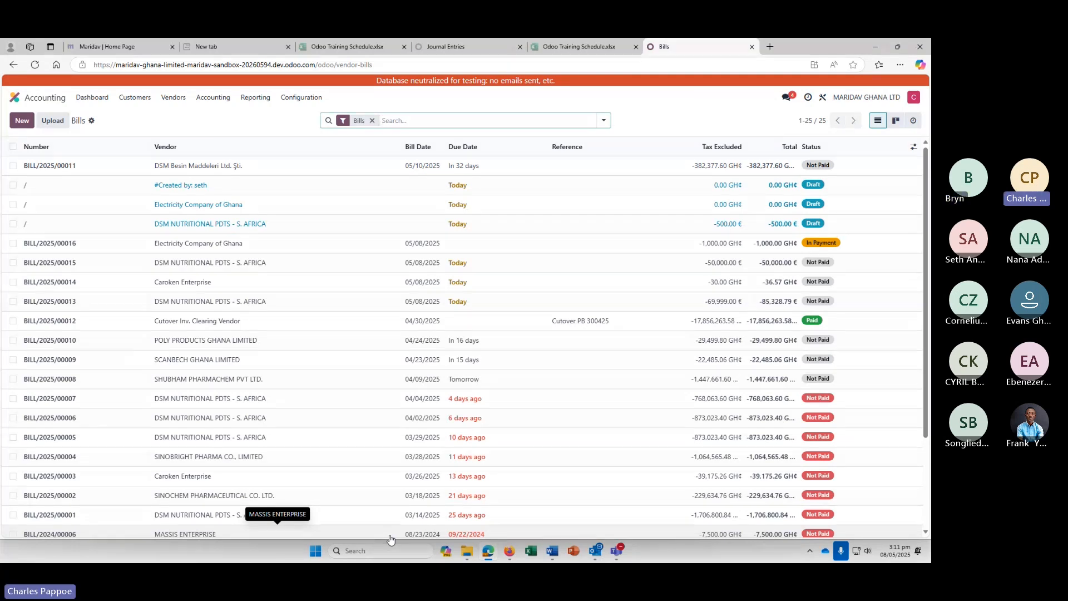
mouse_move(494, 546)
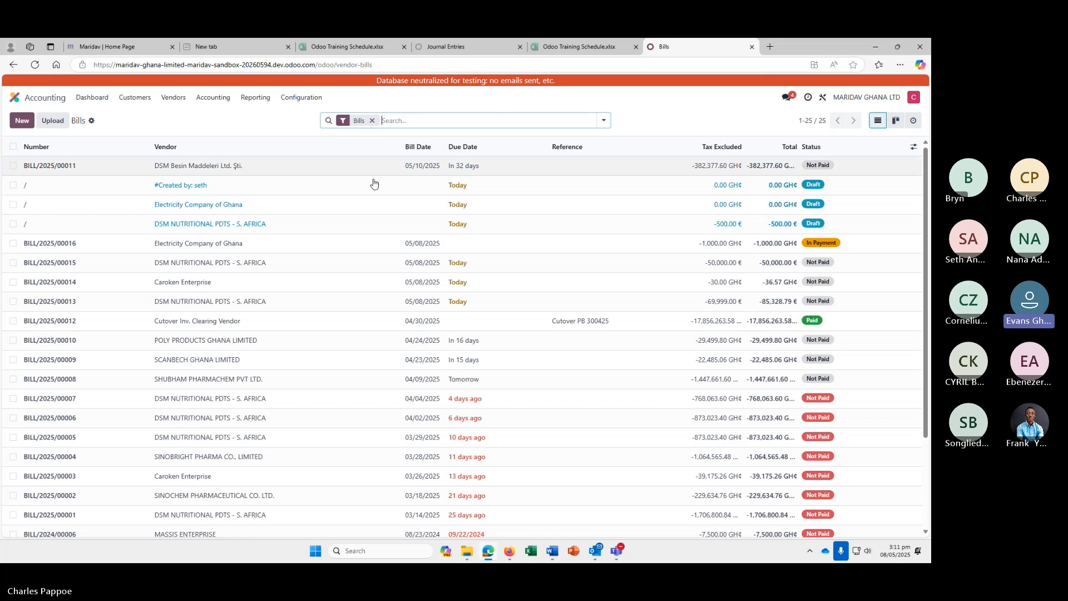
click(842, 551)
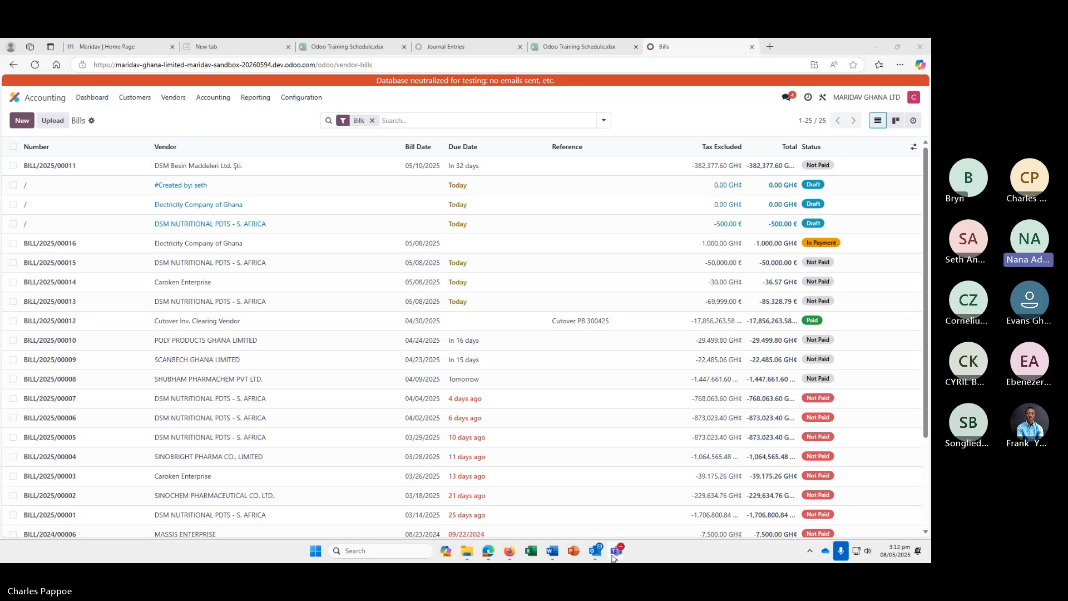
click(584, 490)
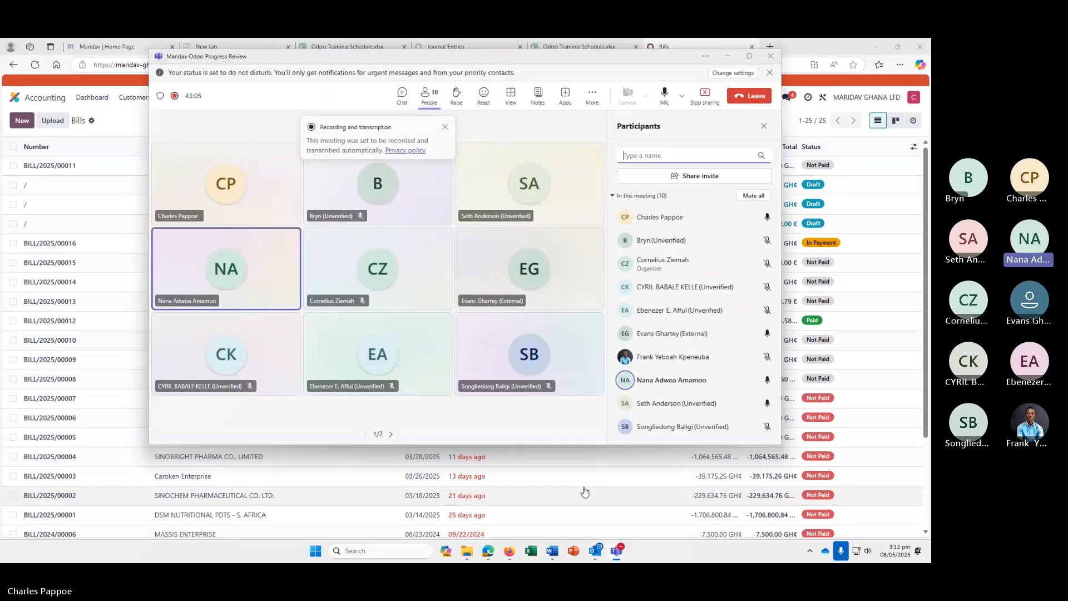
click(727, 57)
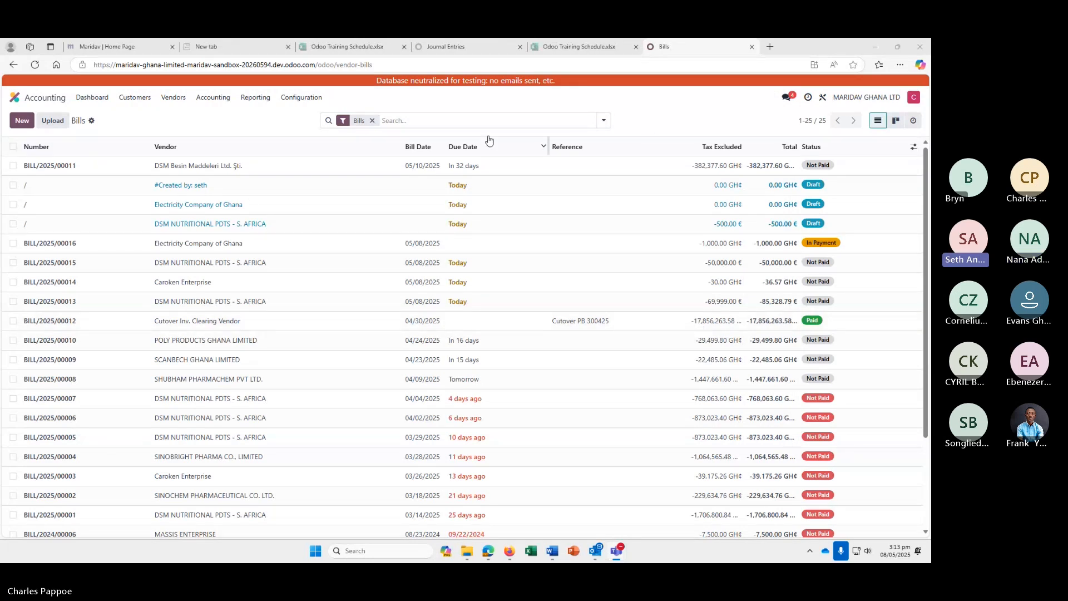
click(173, 98)
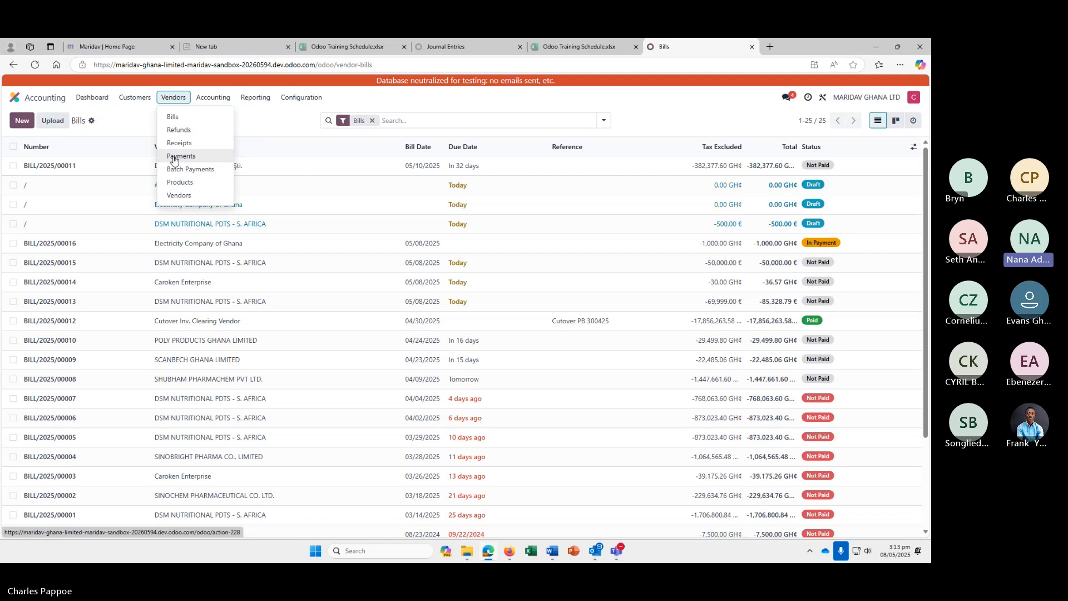
click(173, 117)
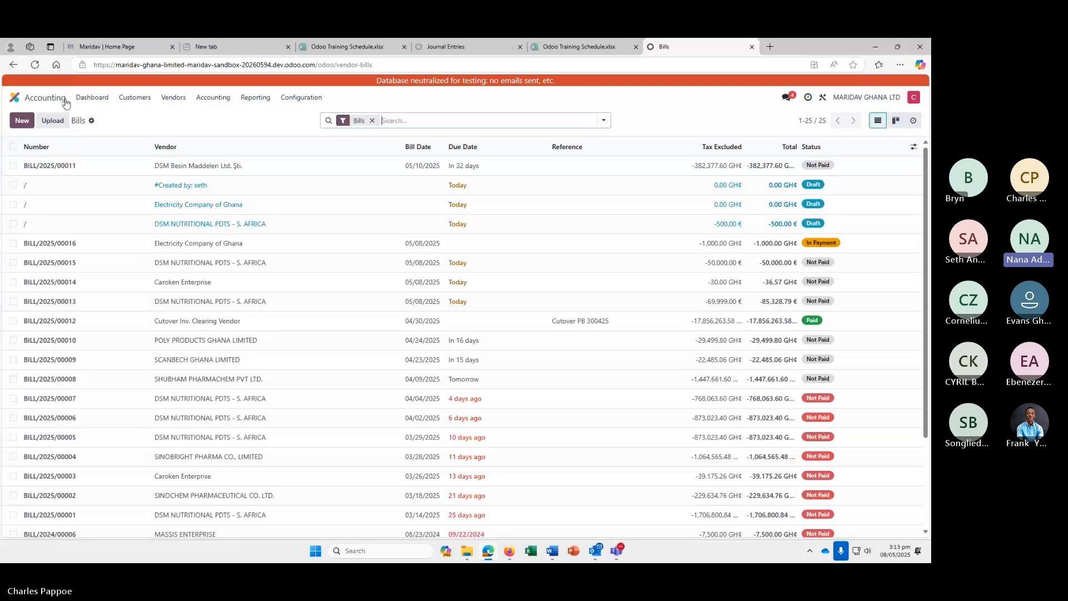
click(171, 98)
click(173, 117)
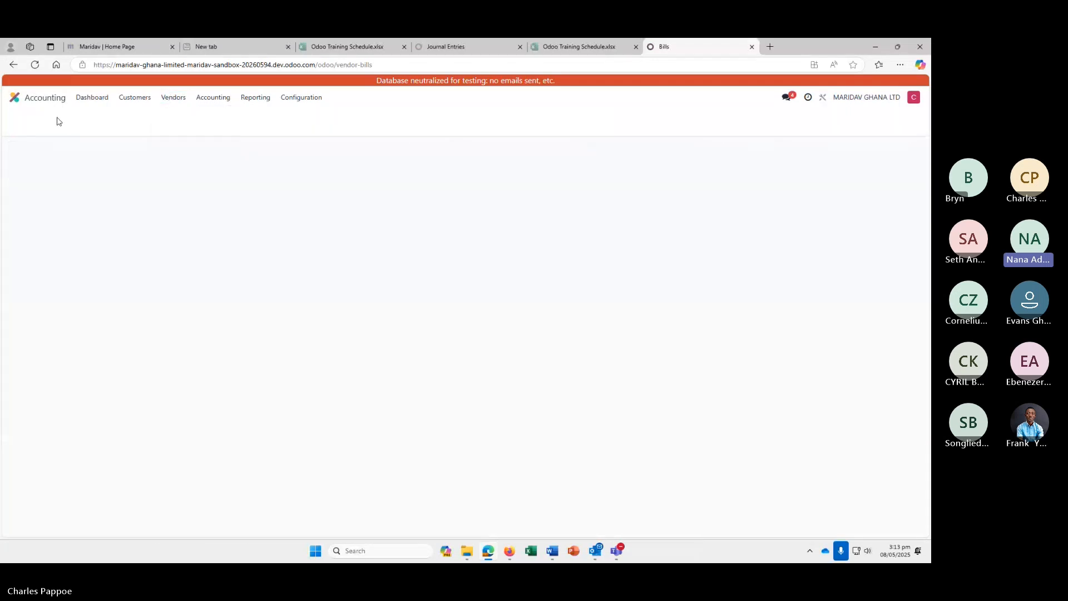
click(22, 121)
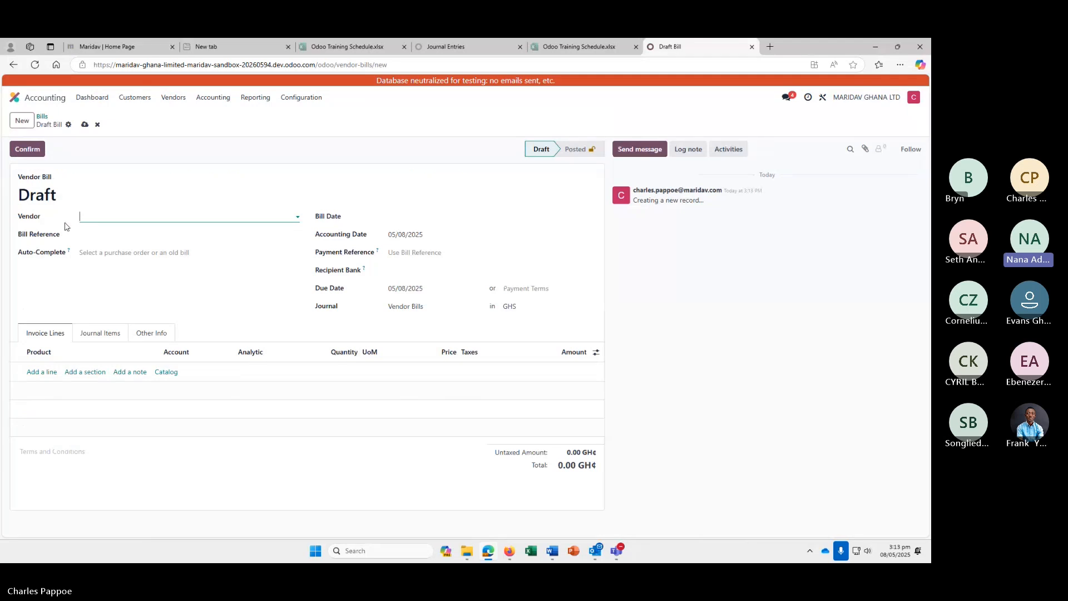
click(130, 212)
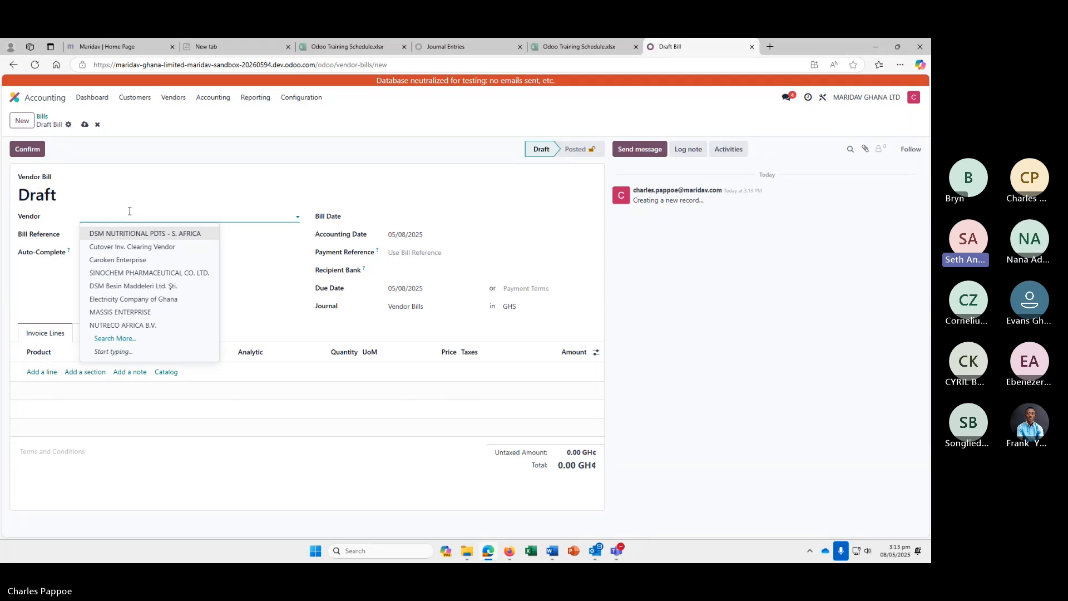
text(elect)
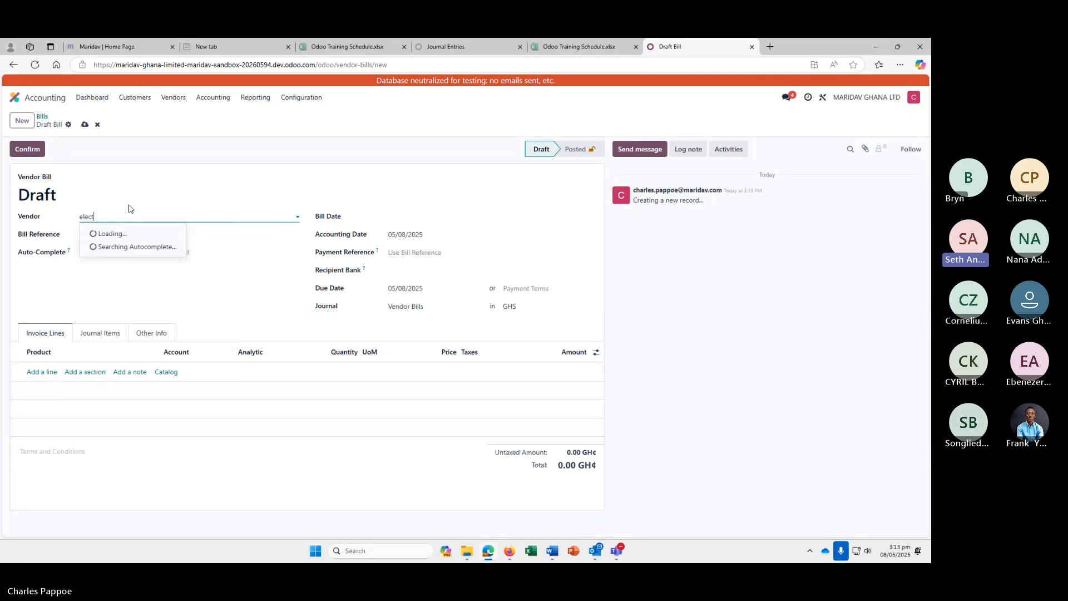
click(183, 208)
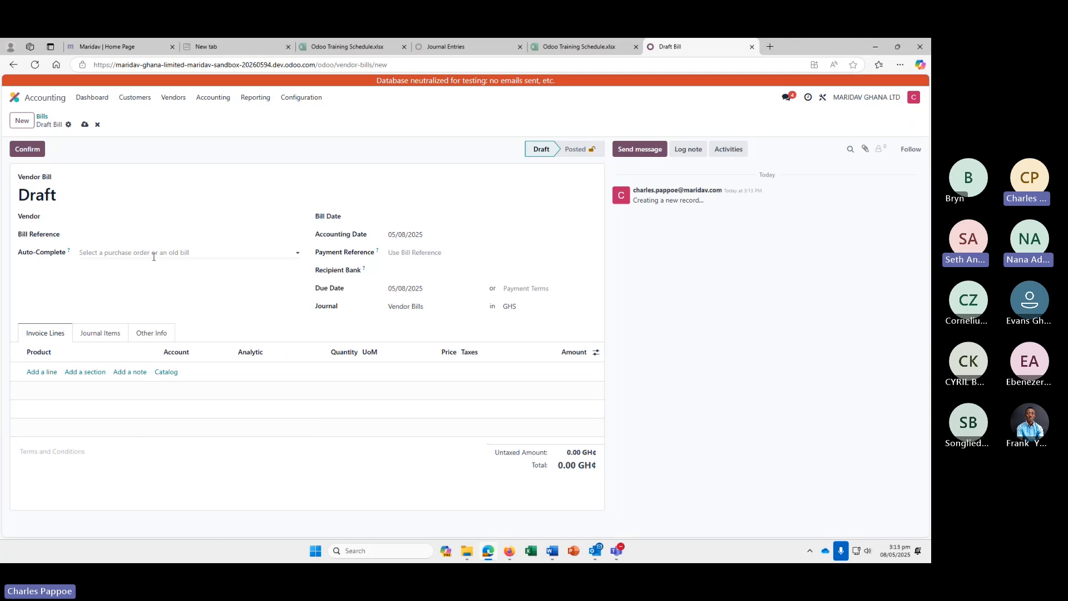
Start a new payment from the Vendor Payments list
click(173, 98)
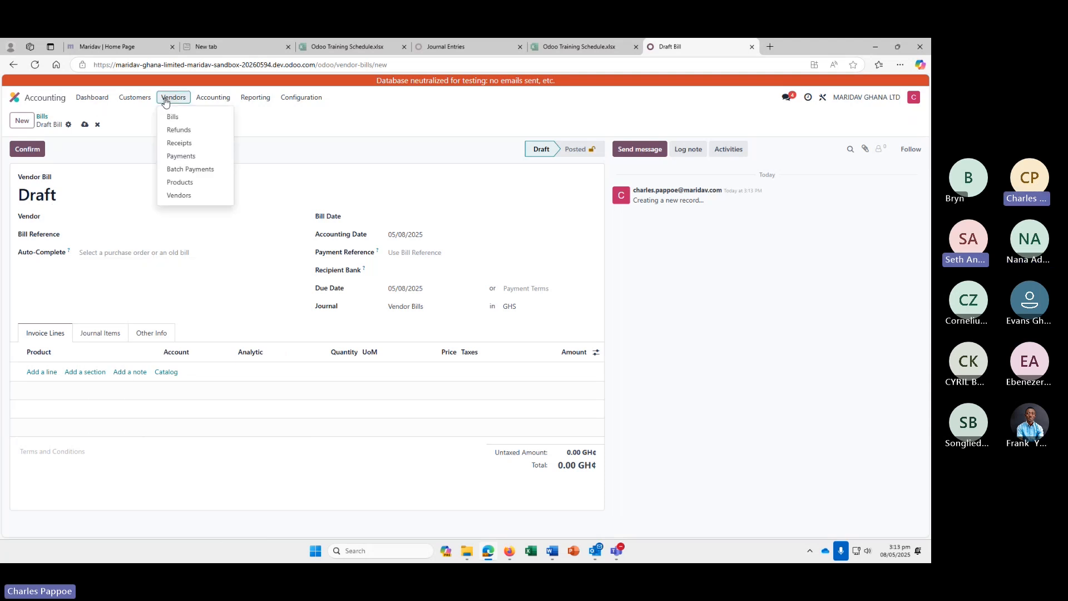
click(178, 158)
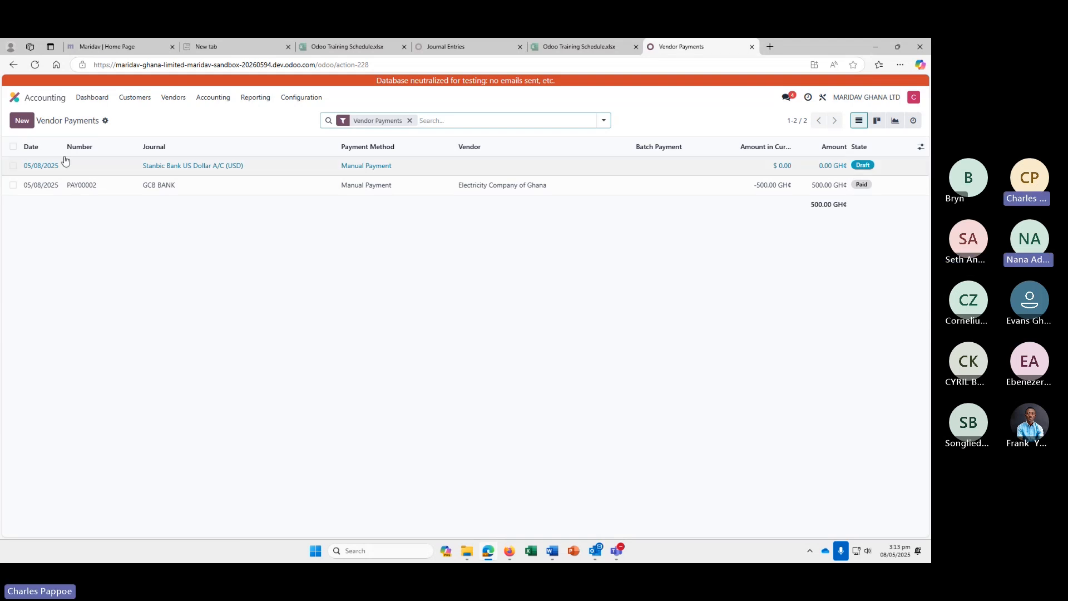
click(22, 122)
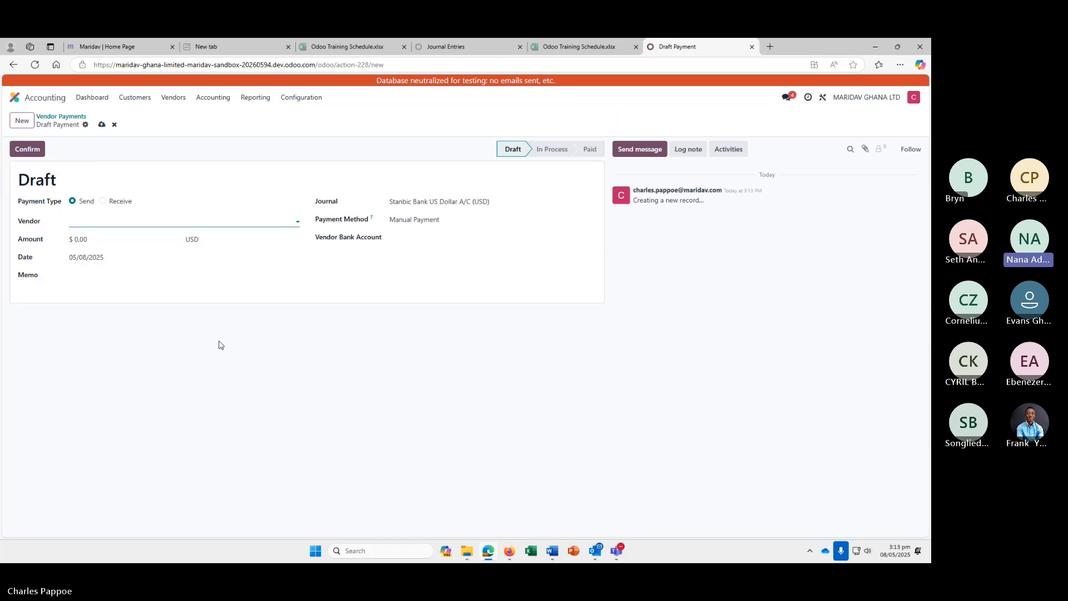
click(194, 216)
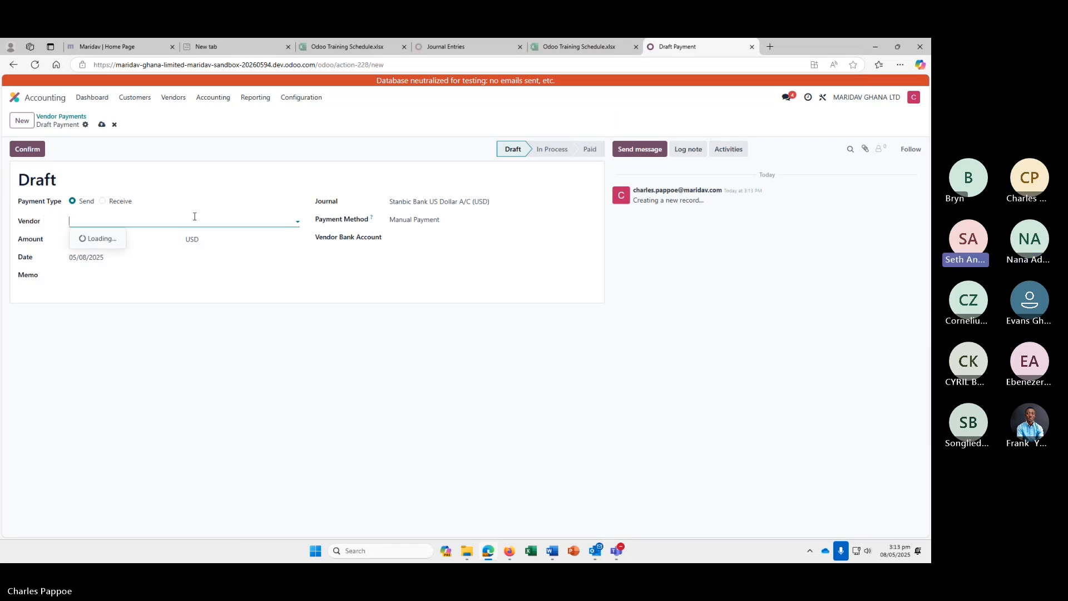
text(e)
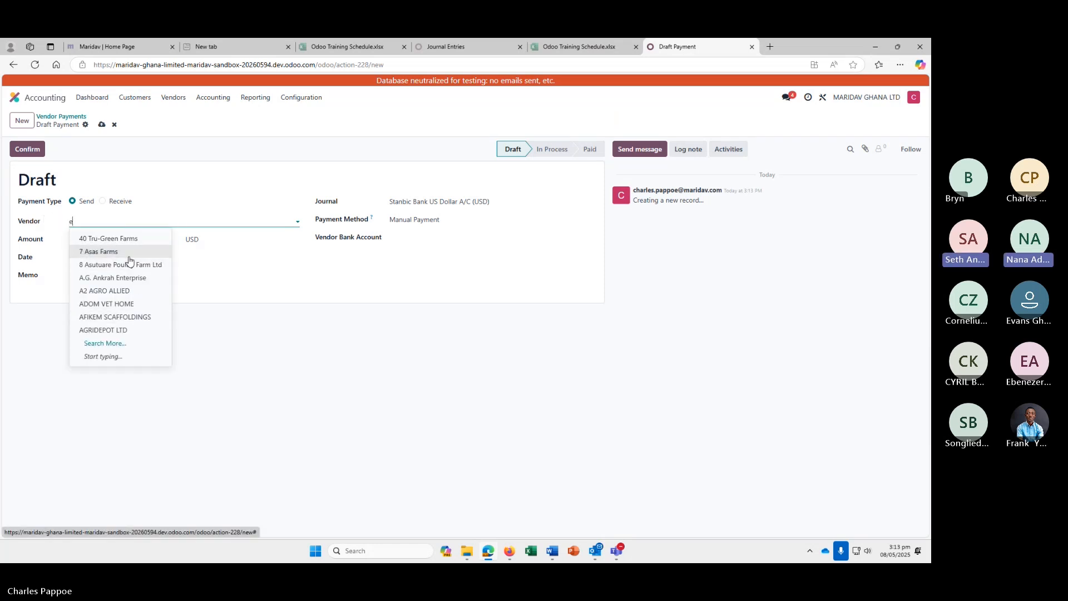
text(le)
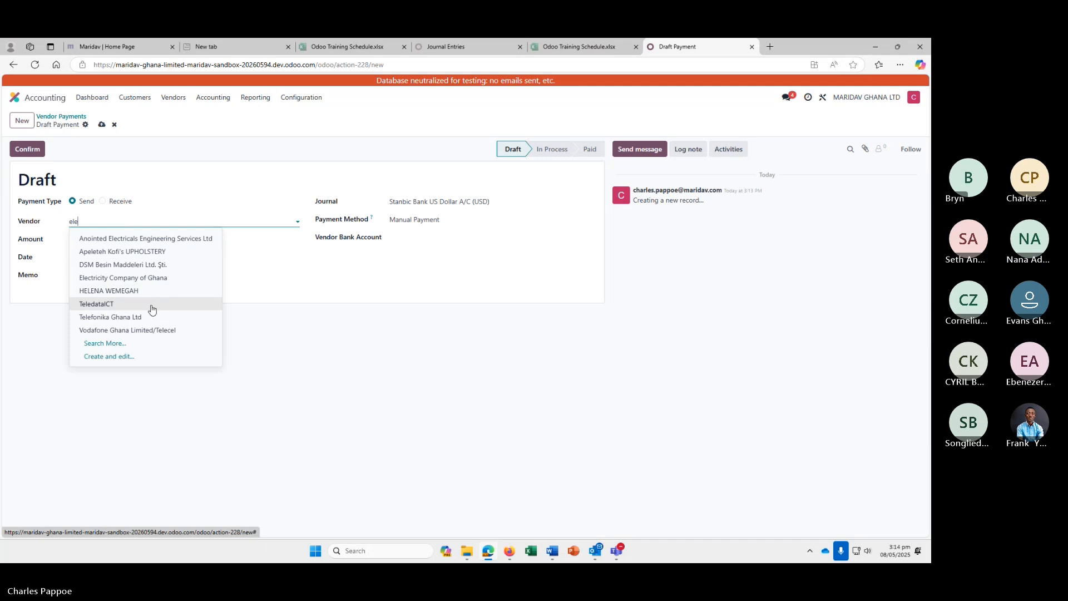
click(134, 221)
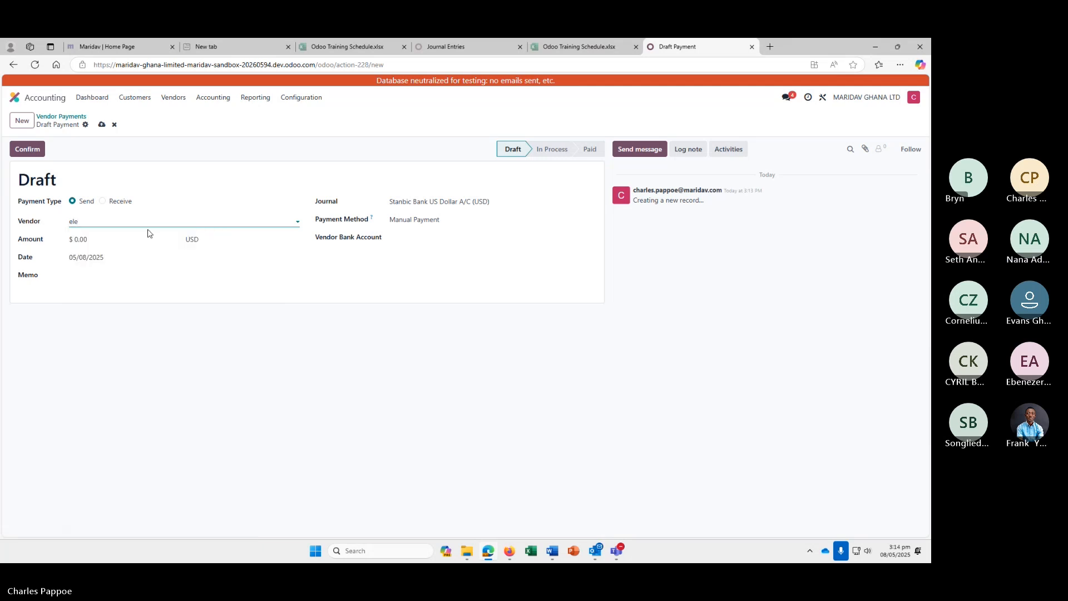
key(BackSpace)
key(BackSpace)
key(BackSpace)
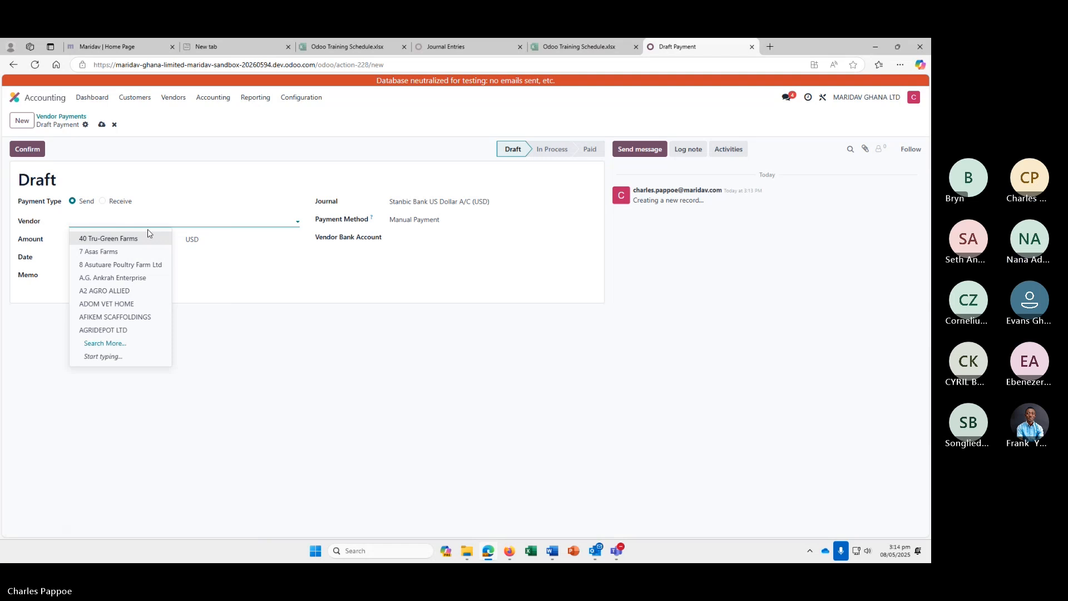
text(Admin)
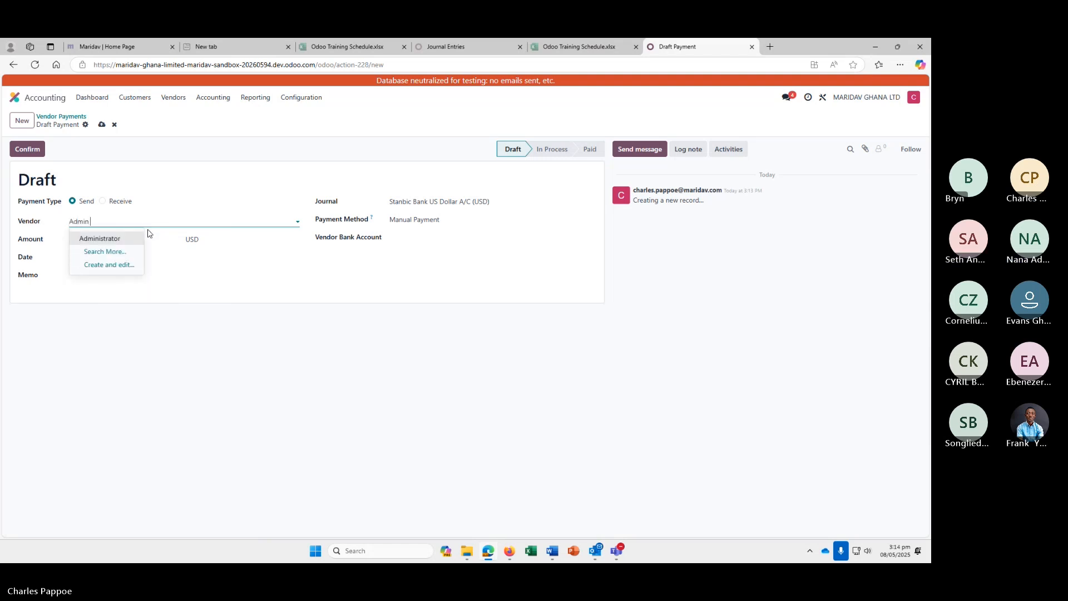
key(BackSpace)
key(BackSpace)
key(BackSpace)
key(BackSpace)
key(BackSpace)
key(BackSpace)
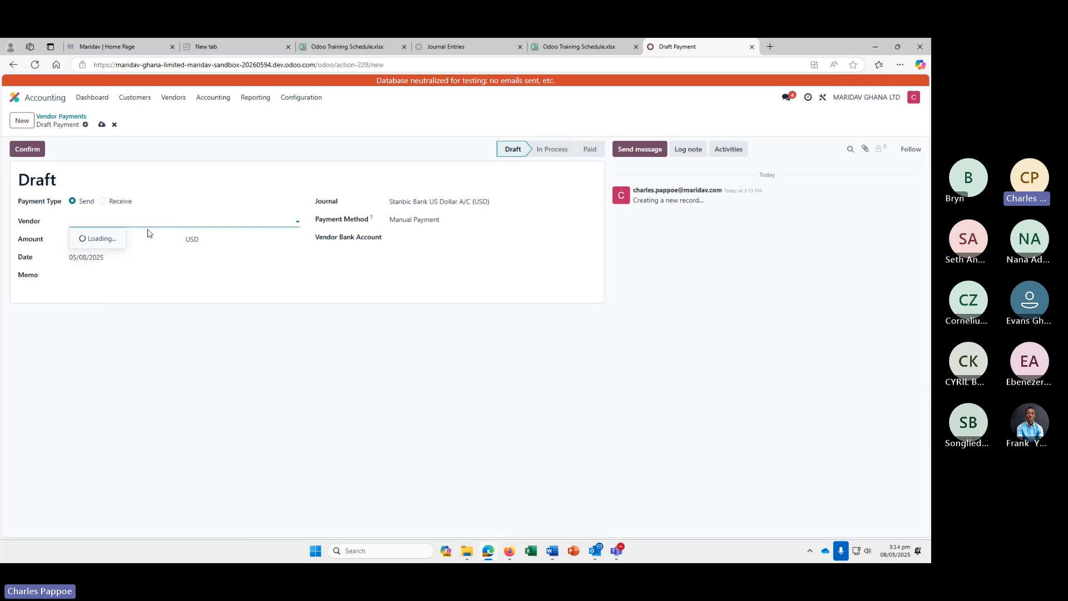
Set the draft payment's vendor to Electricity Company of Ghana and its amount to 1,000
text(elec)
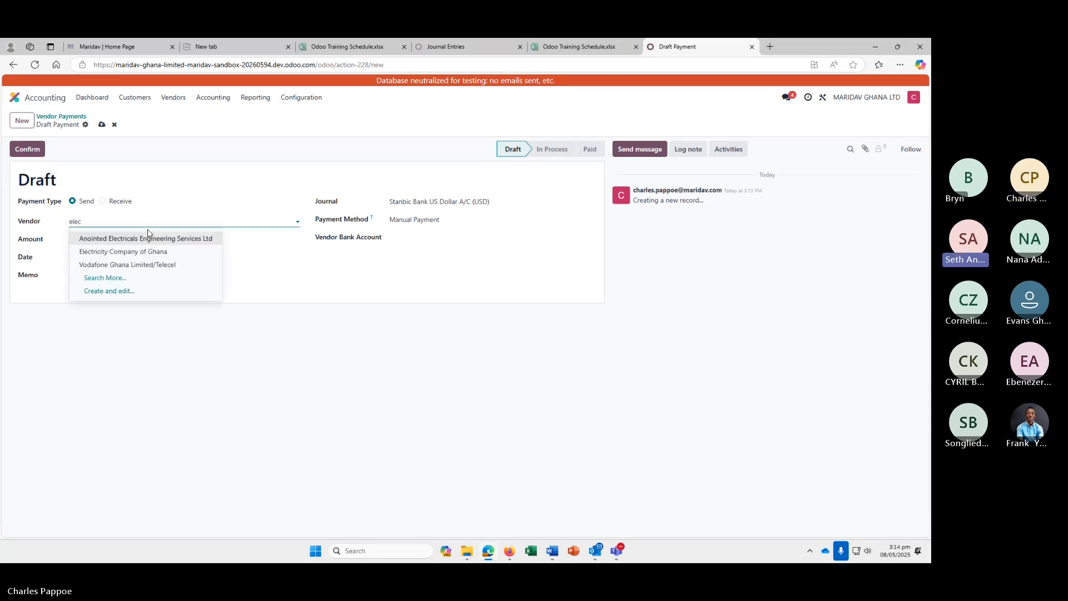
click(163, 251)
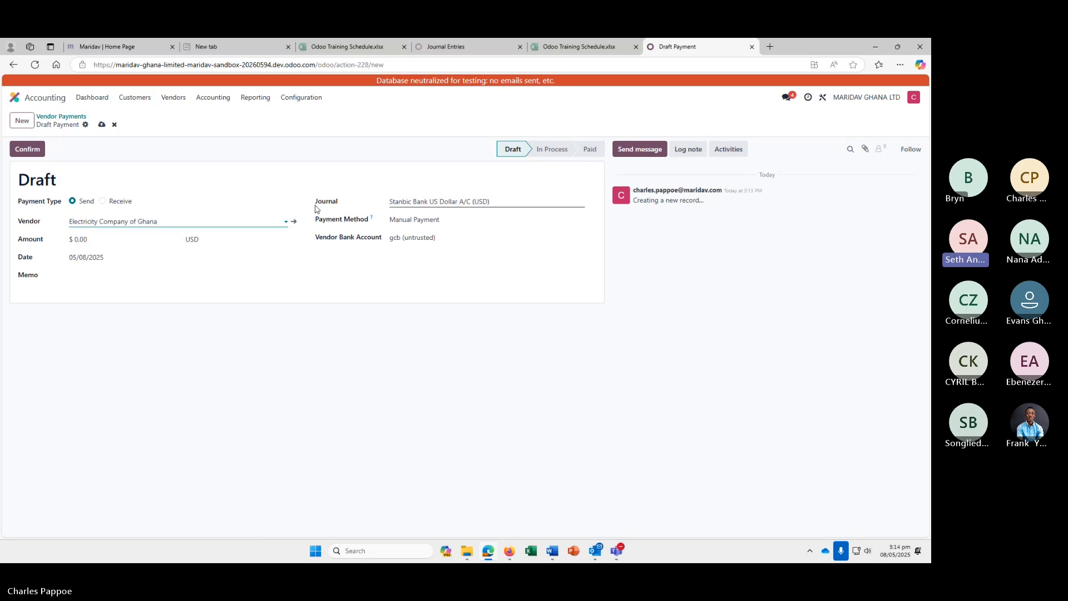
click(92, 236)
text(1000)
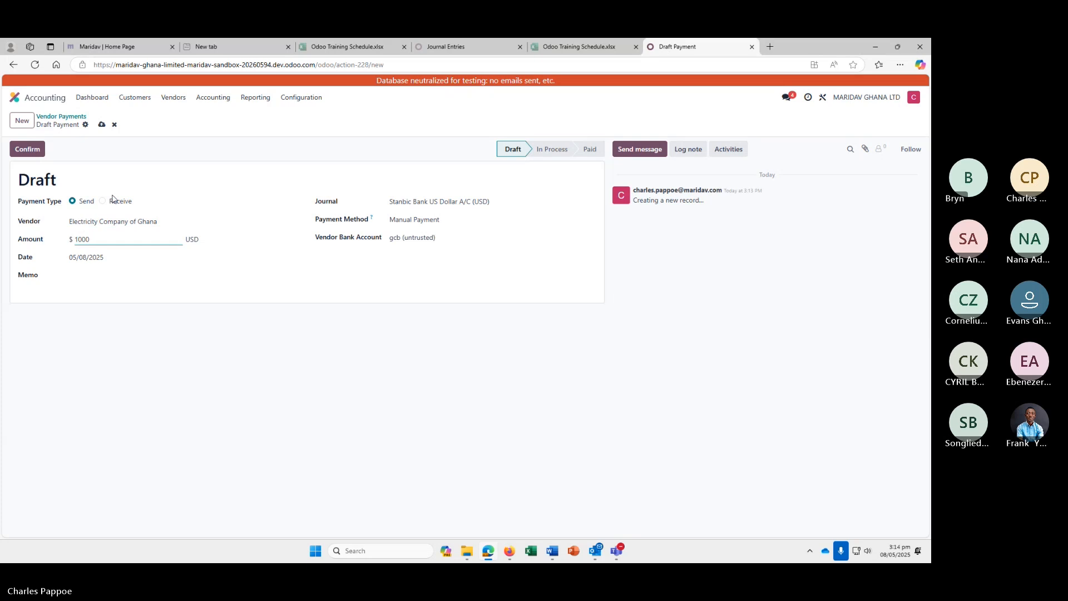
click(188, 272)
click(104, 236)
click(115, 239)
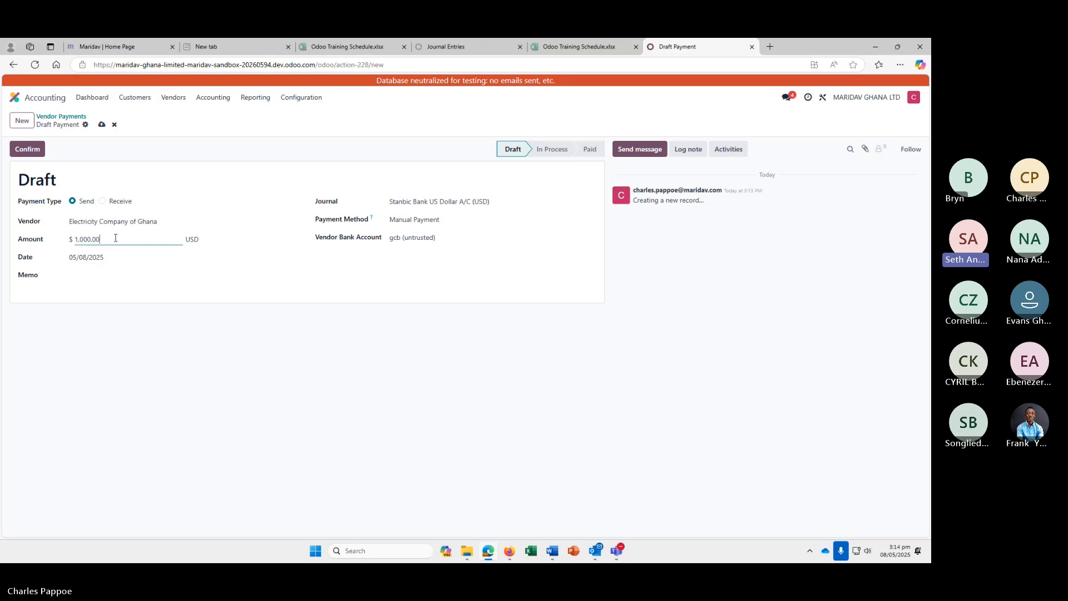
Set the draft payment's currency to GHS and its journal to Cal Bank GHC A/C
click(240, 241)
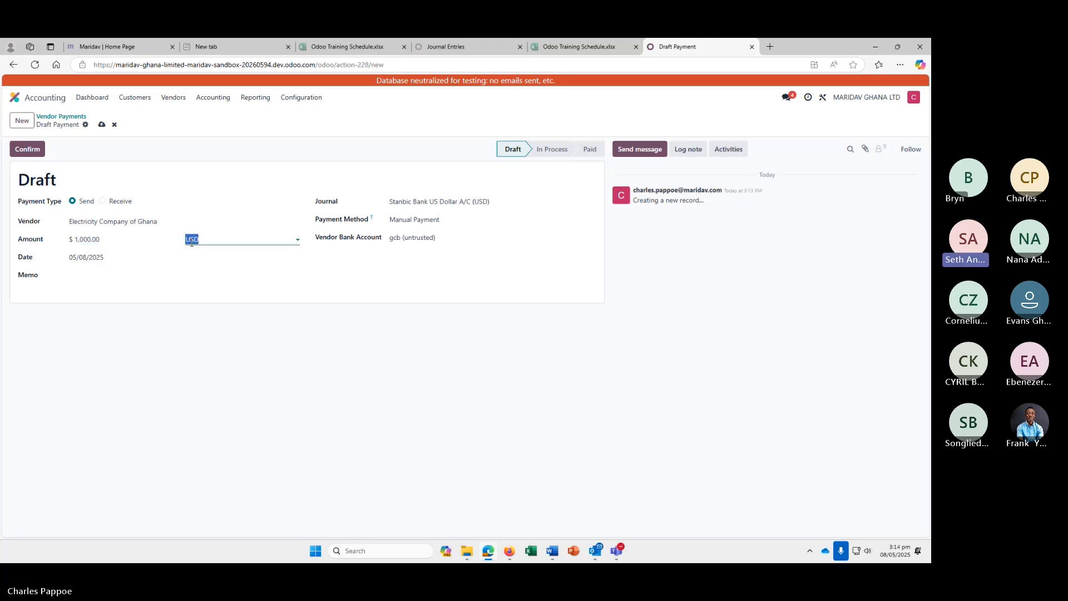
click(285, 241)
click(226, 238)
click(203, 282)
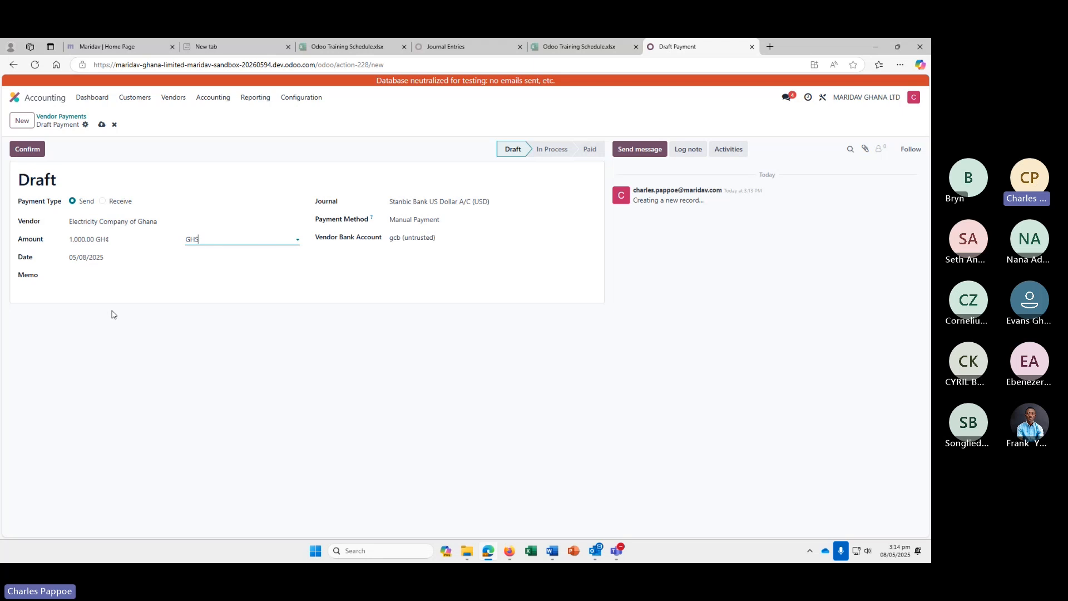
click(493, 204)
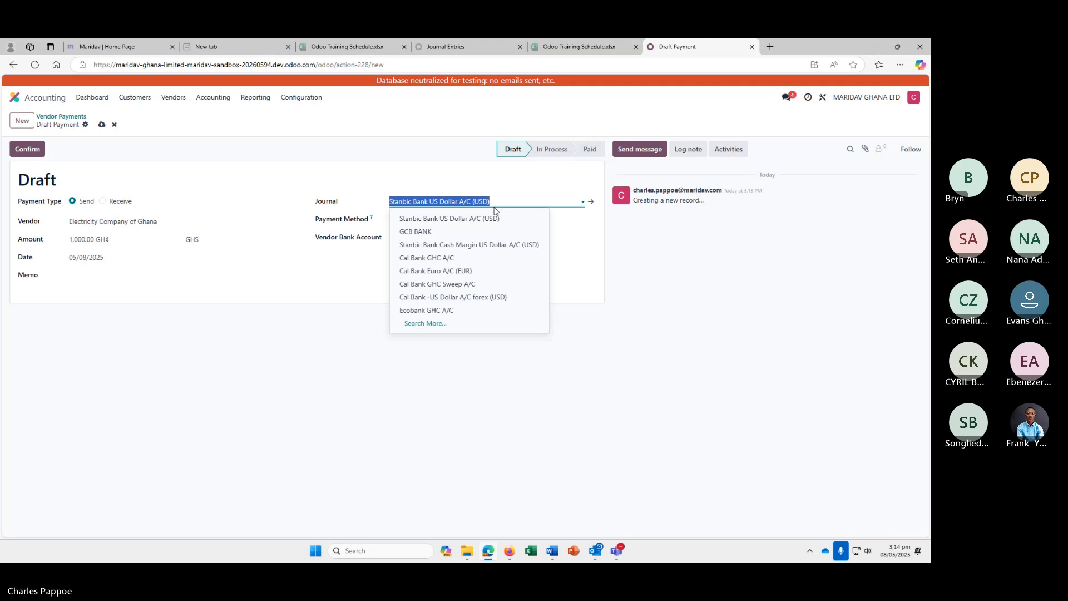
click(411, 260)
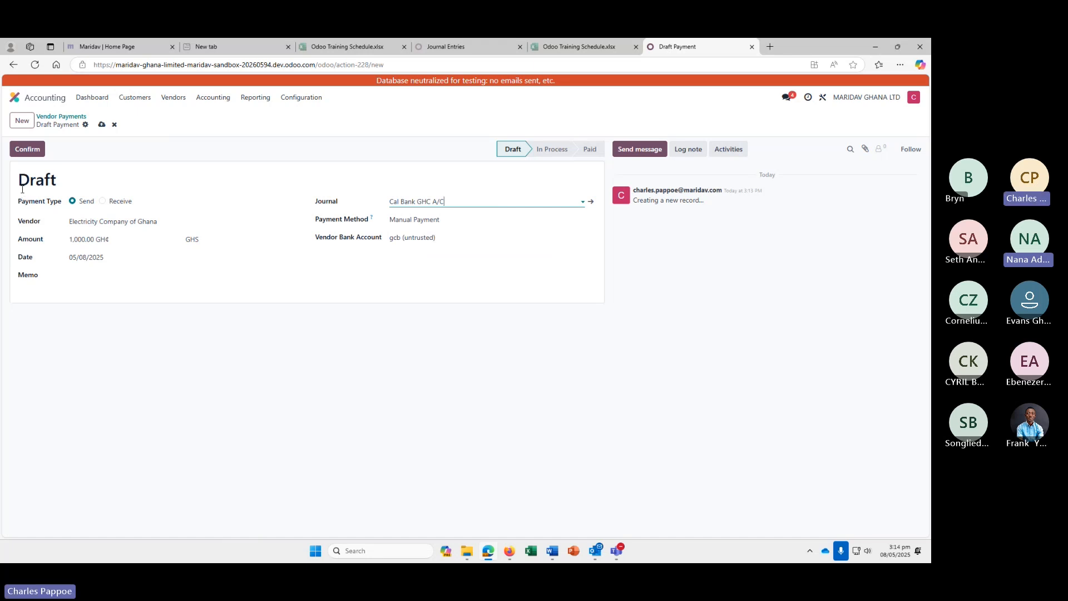
click(74, 277)
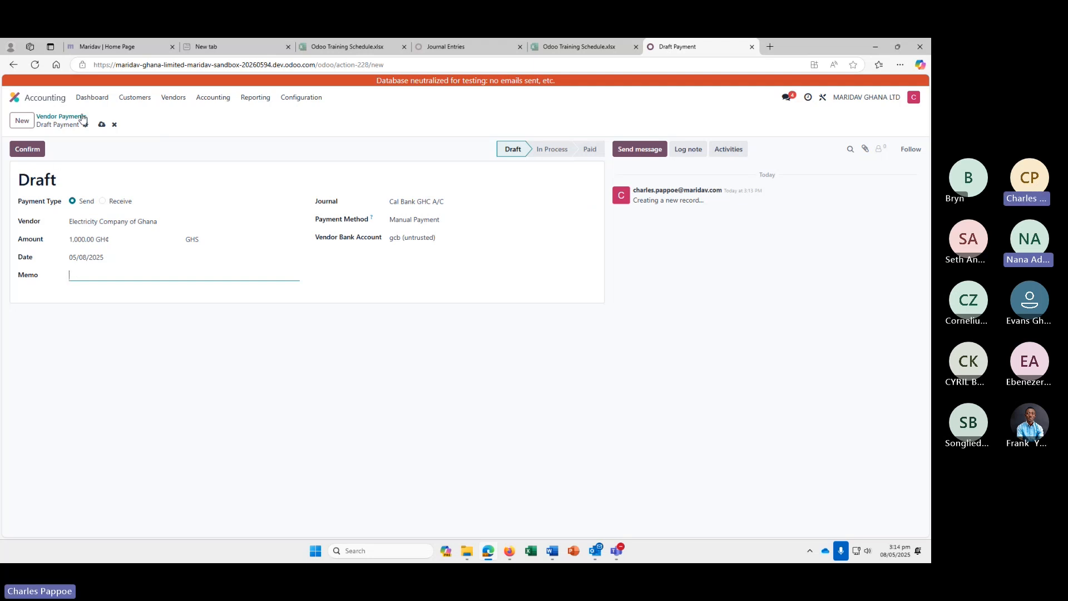
Leave the draft payment and start a new bill from the vendor bills list
click(174, 101)
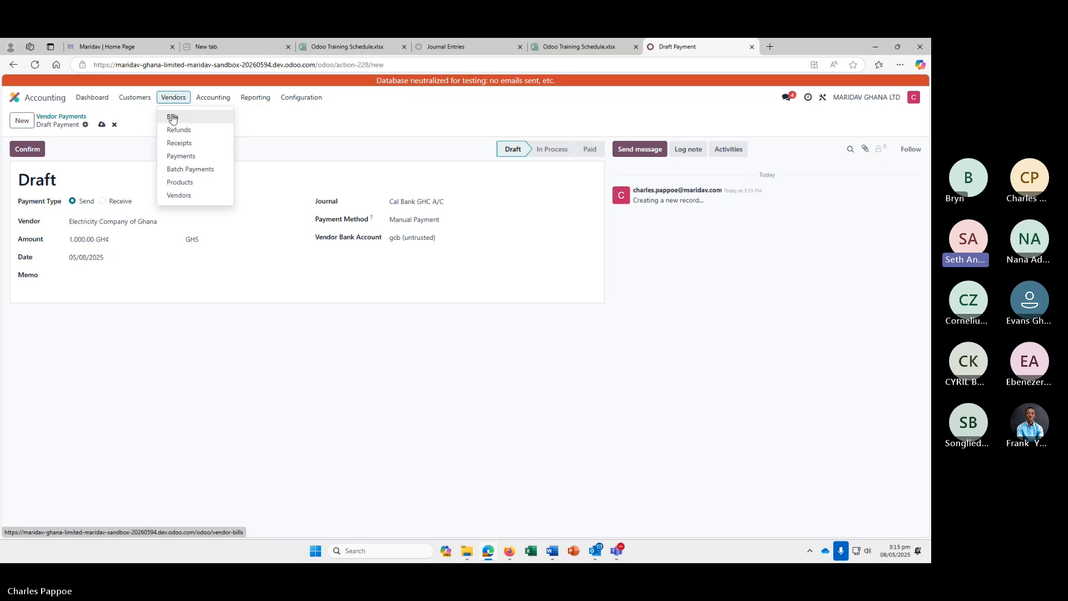
click(148, 356)
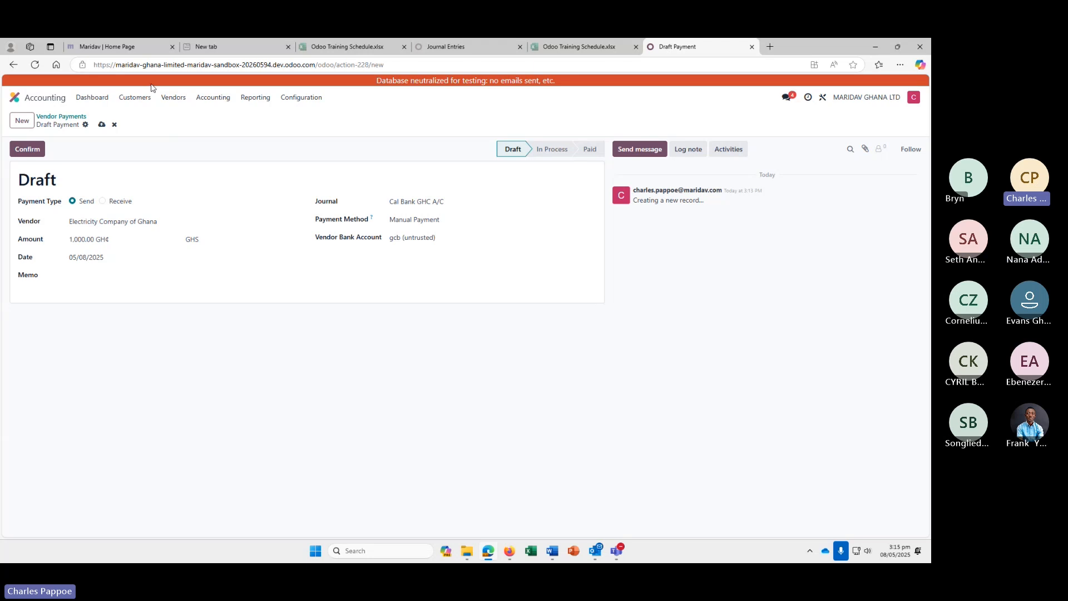
click(172, 98)
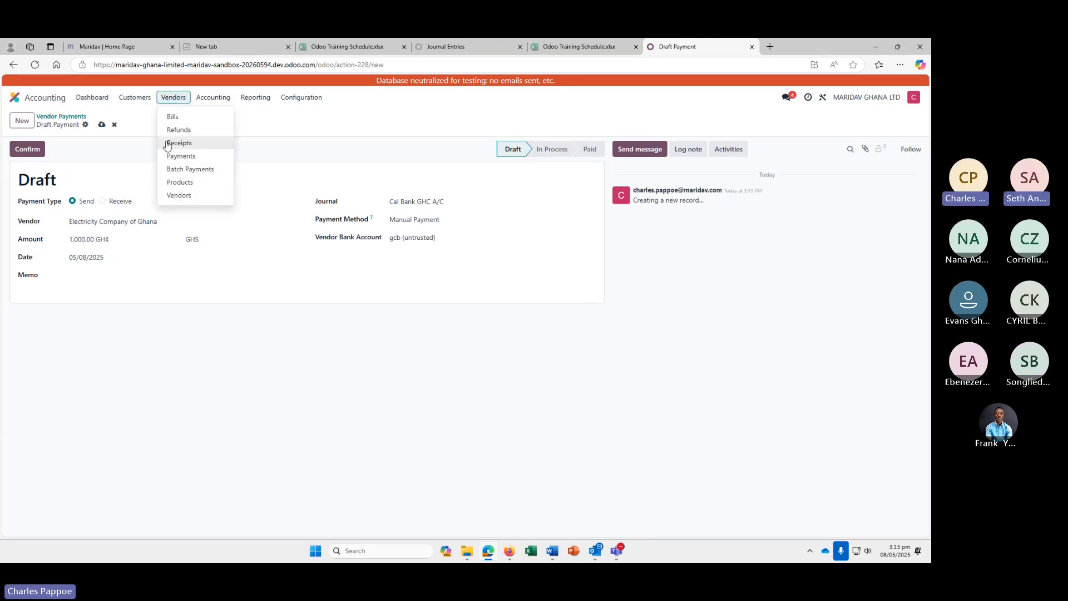
click(172, 117)
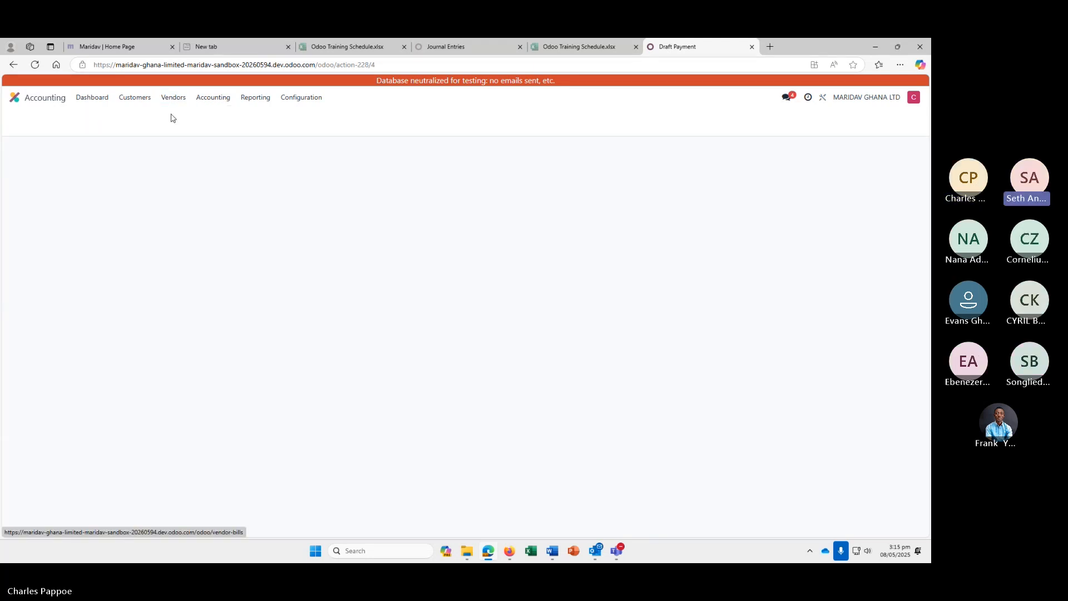
click(22, 118)
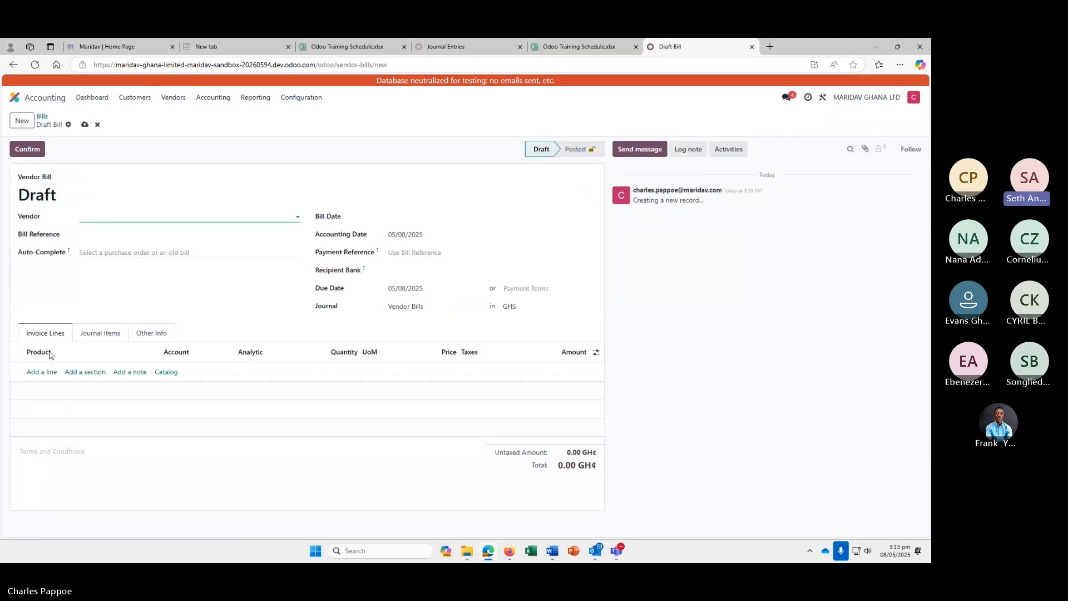
click(105, 221)
text(el)
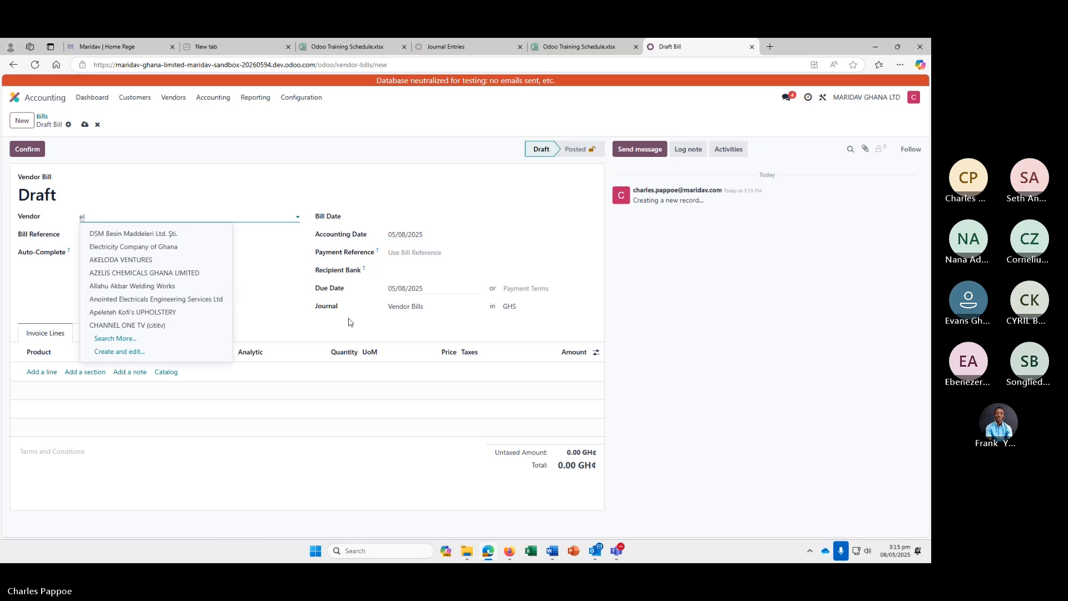
click(268, 305)
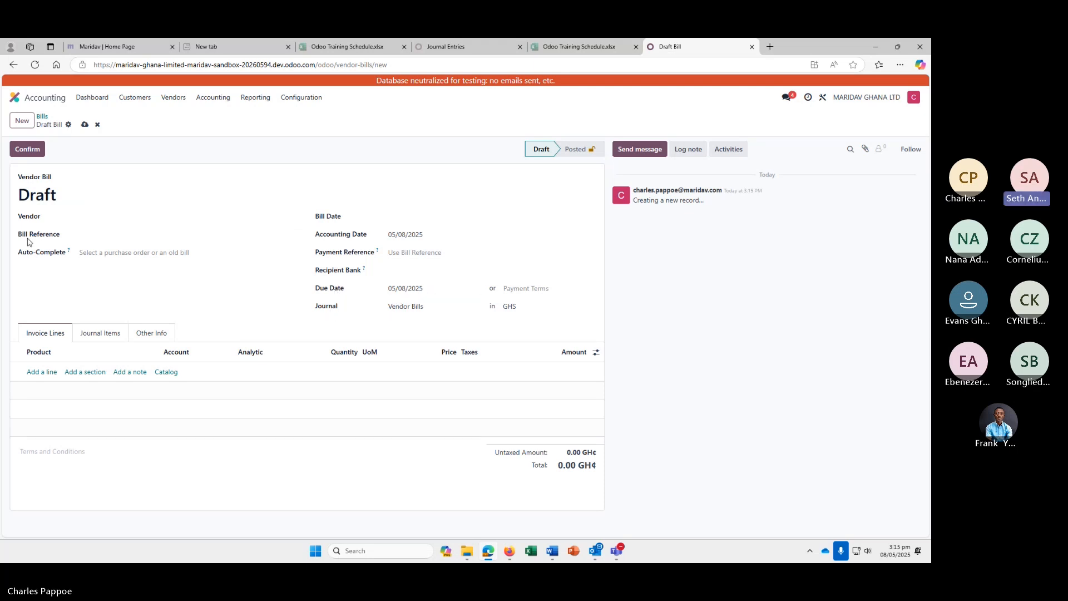
Set the new draft bill's vendor to Electricity Company of Ghana
click(113, 234)
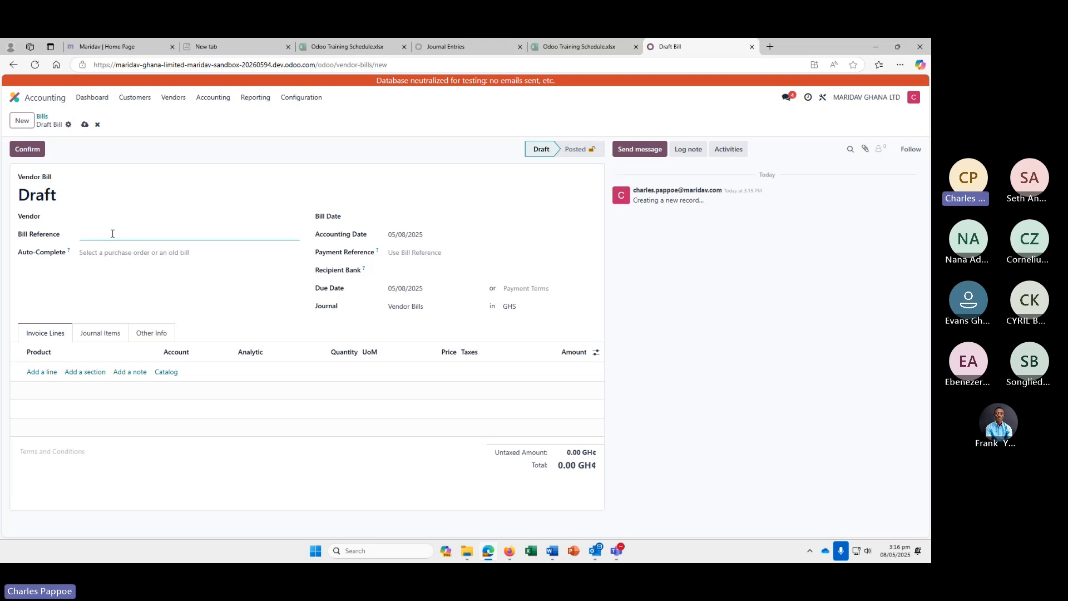
click(114, 219)
text(elec)
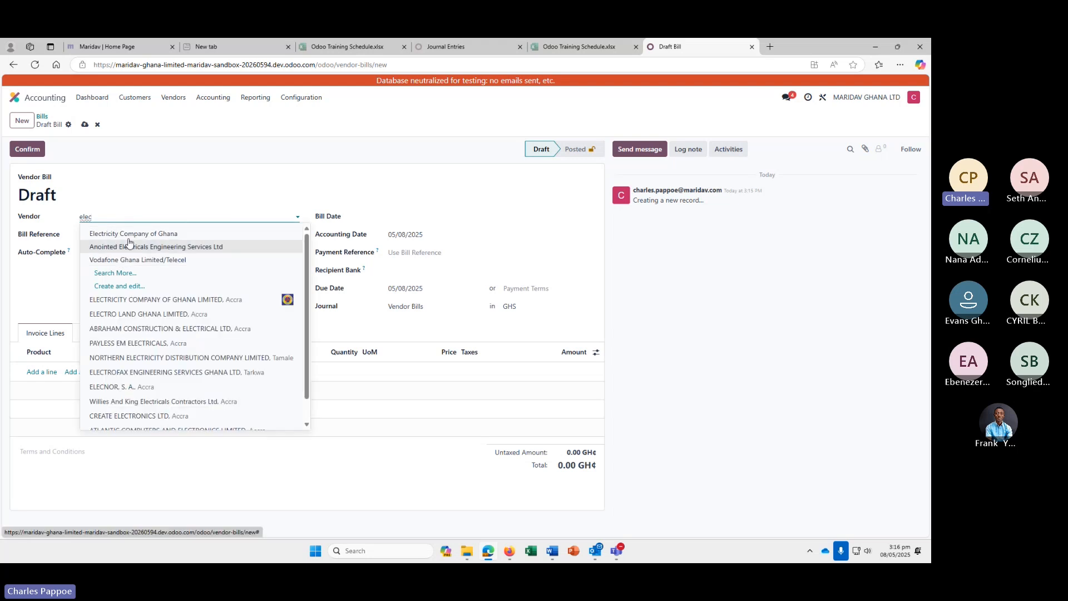
click(128, 234)
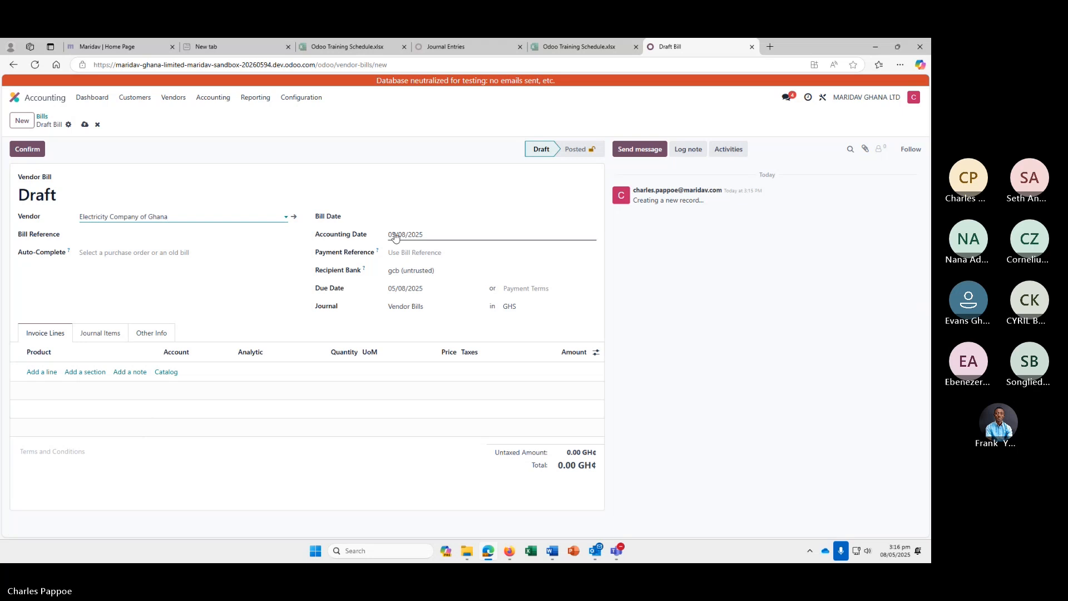
Set the draft bill's payment terms to 15 Days and its bill date to 05/08/2025
click(532, 288)
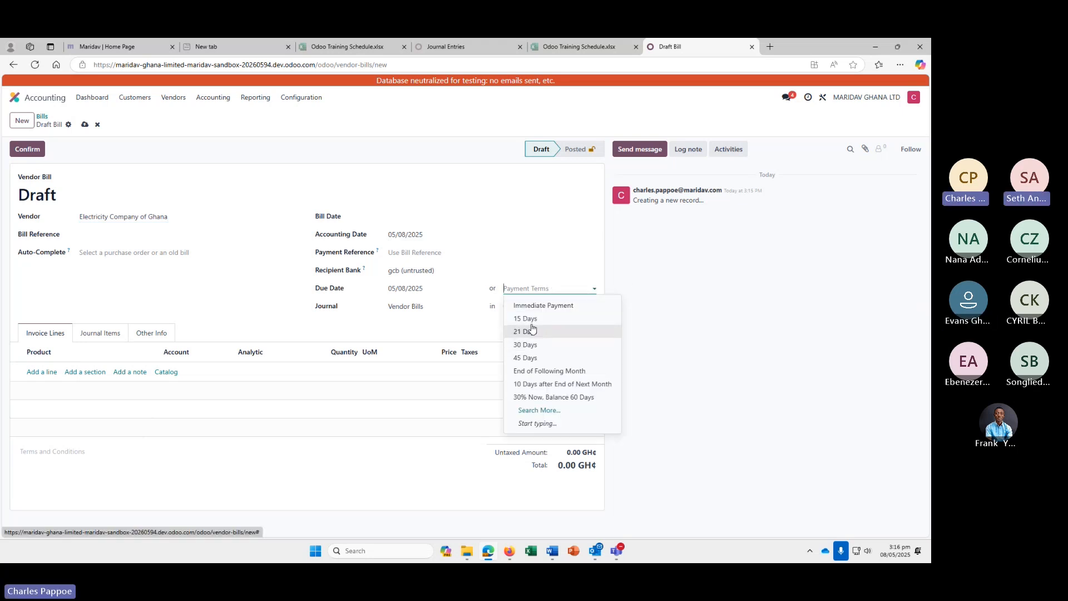
click(532, 320)
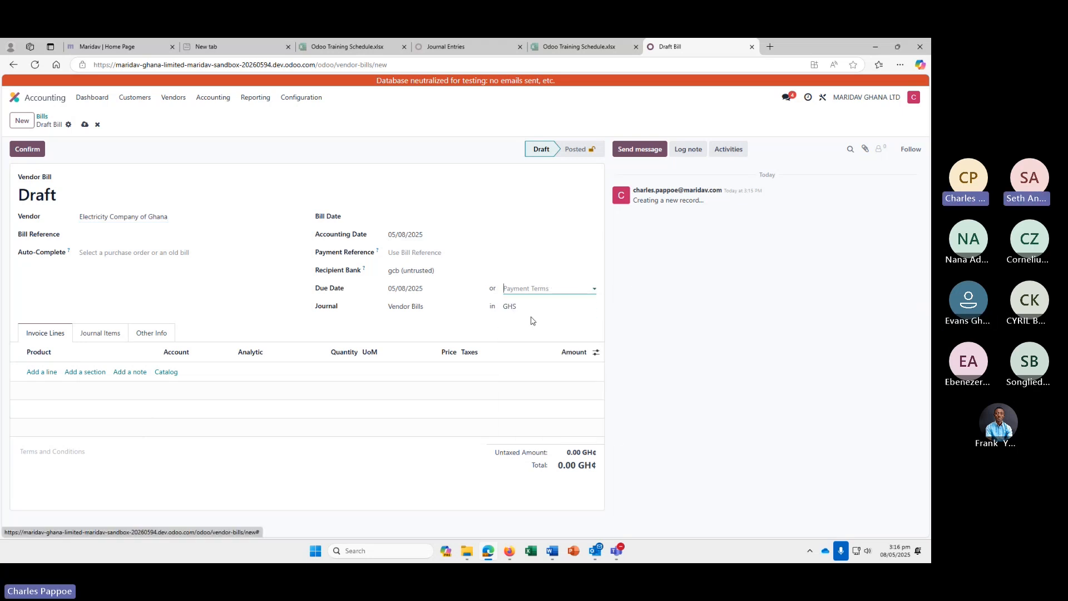
click(412, 216)
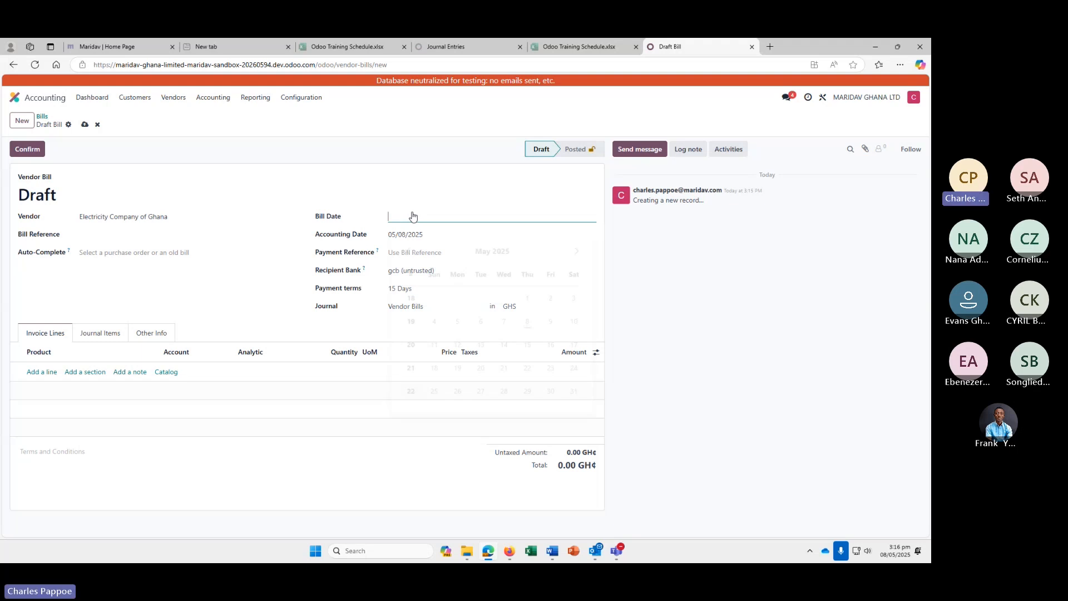
click(527, 321)
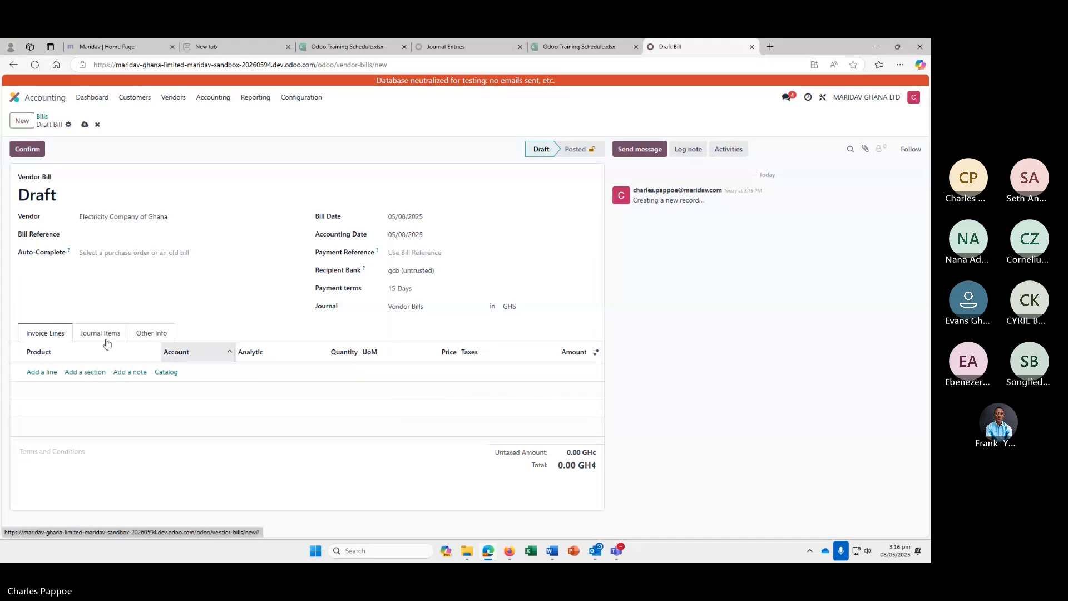
Check the draft bill's journal items and the vendor's product catalog, and return to the Accounting dashboard
click(101, 333)
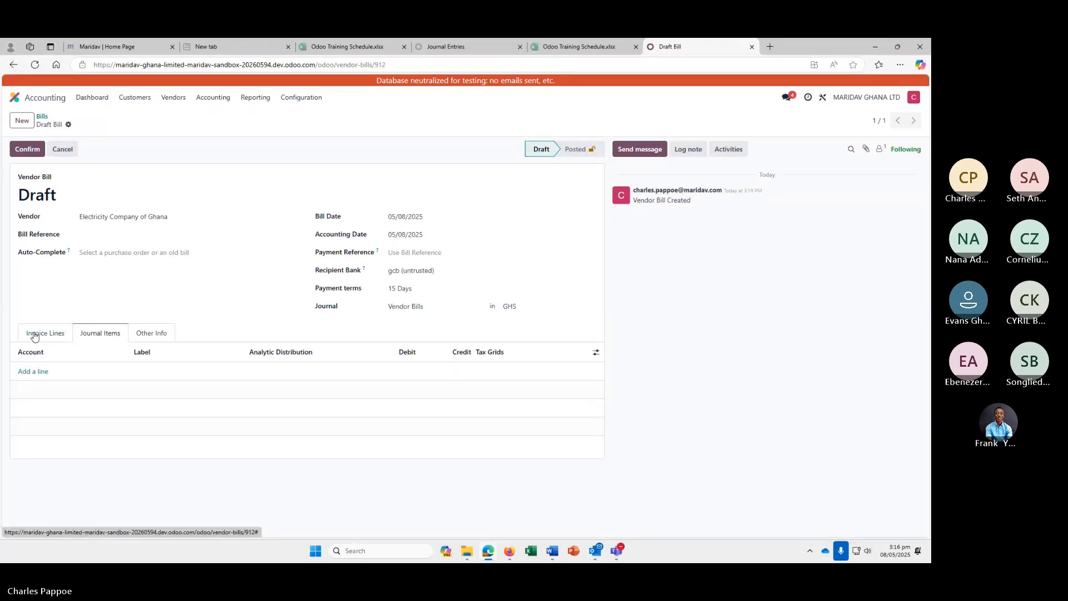
click(34, 336)
click(35, 372)
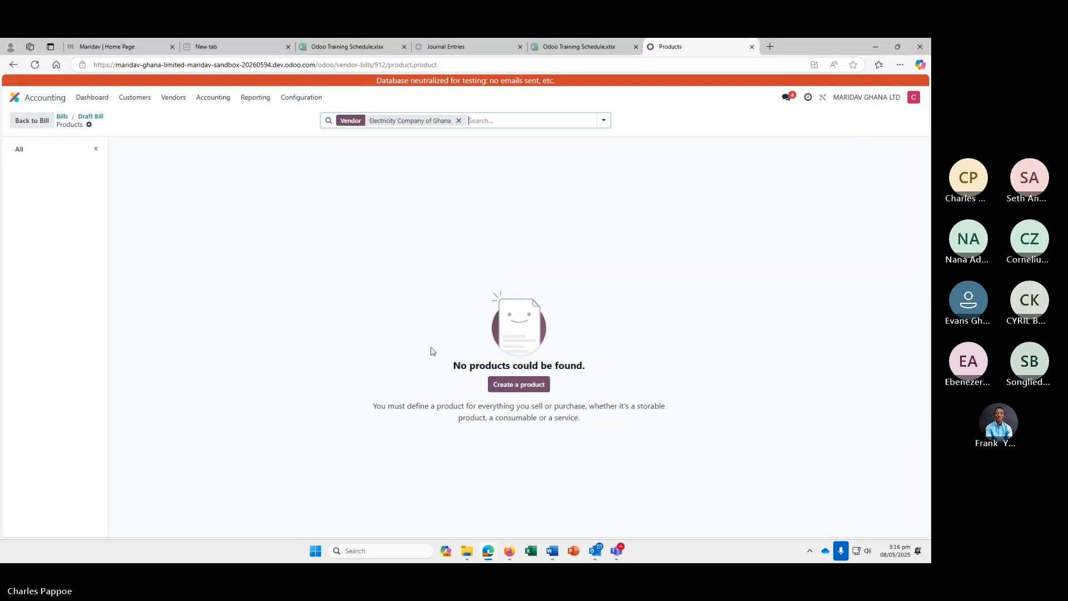
click(15, 99)
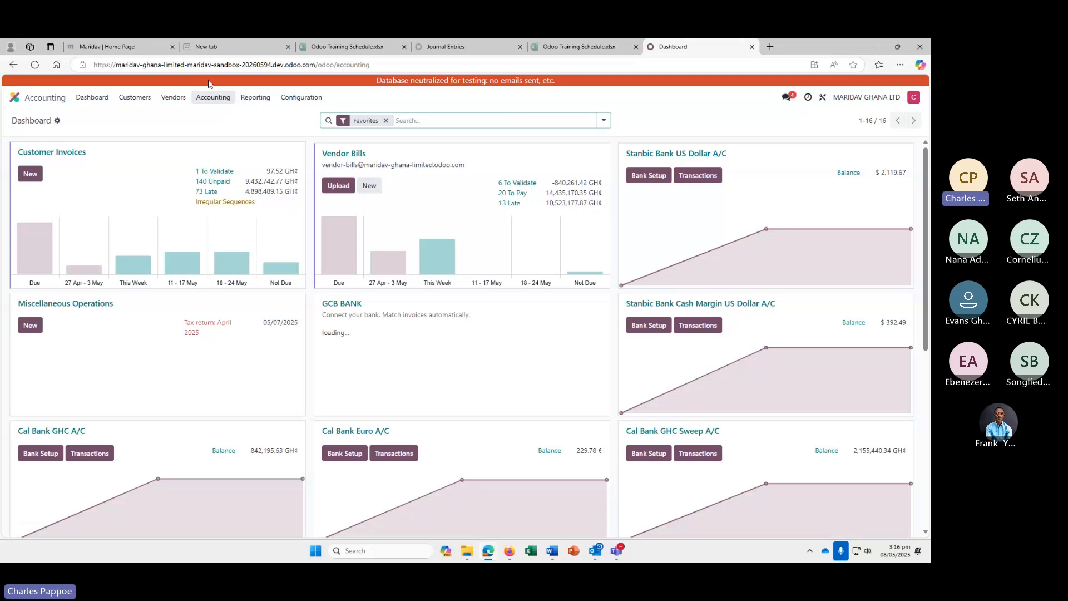
Start another new vendor bill and set its vendor to Electricity Company of Ghana
click(174, 97)
click(174, 118)
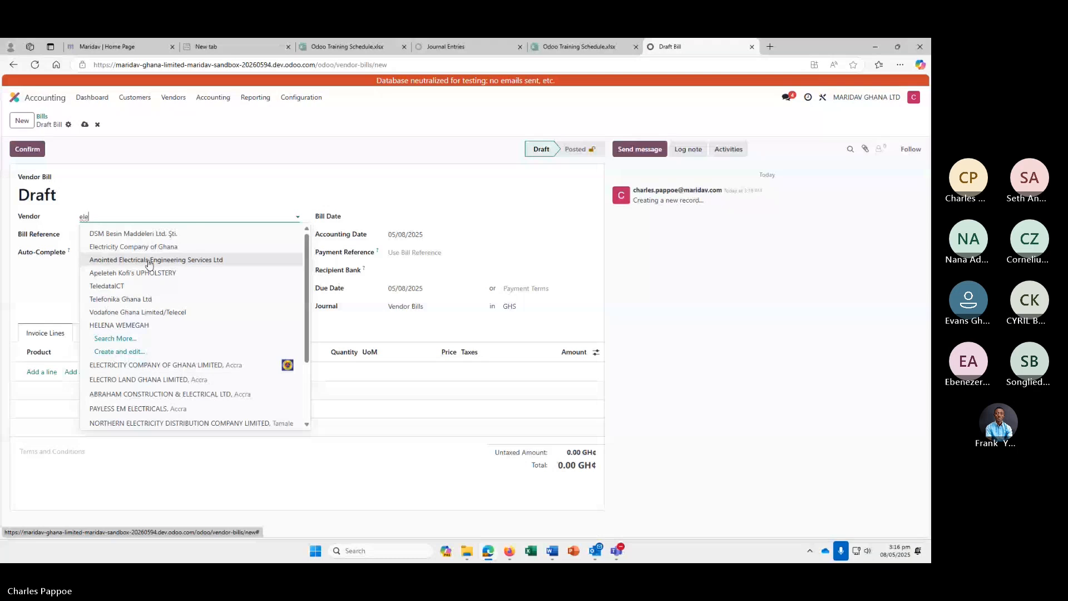
text(ct)
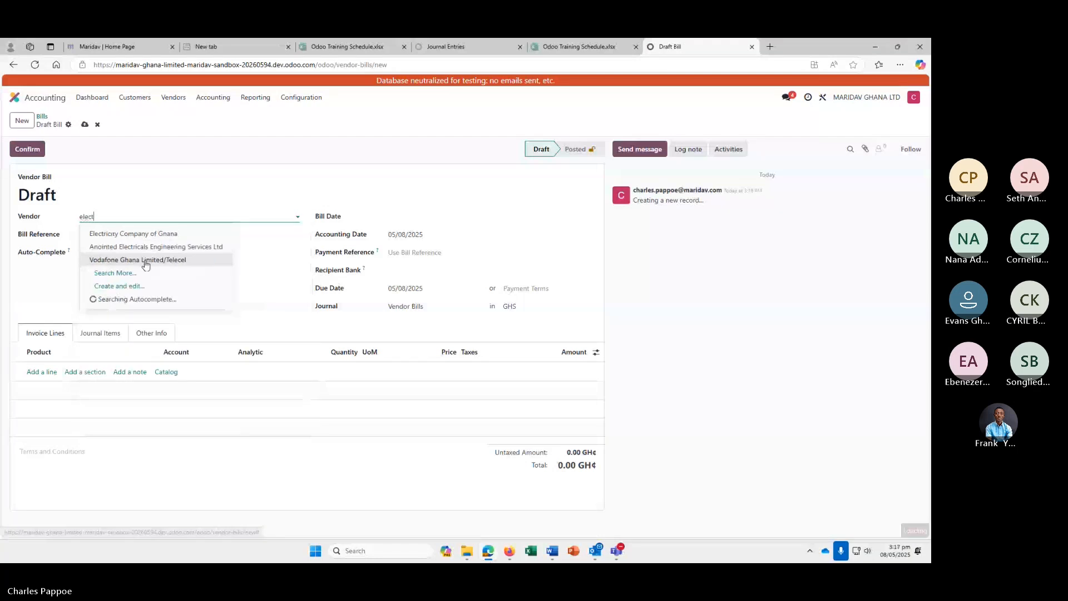
click(143, 234)
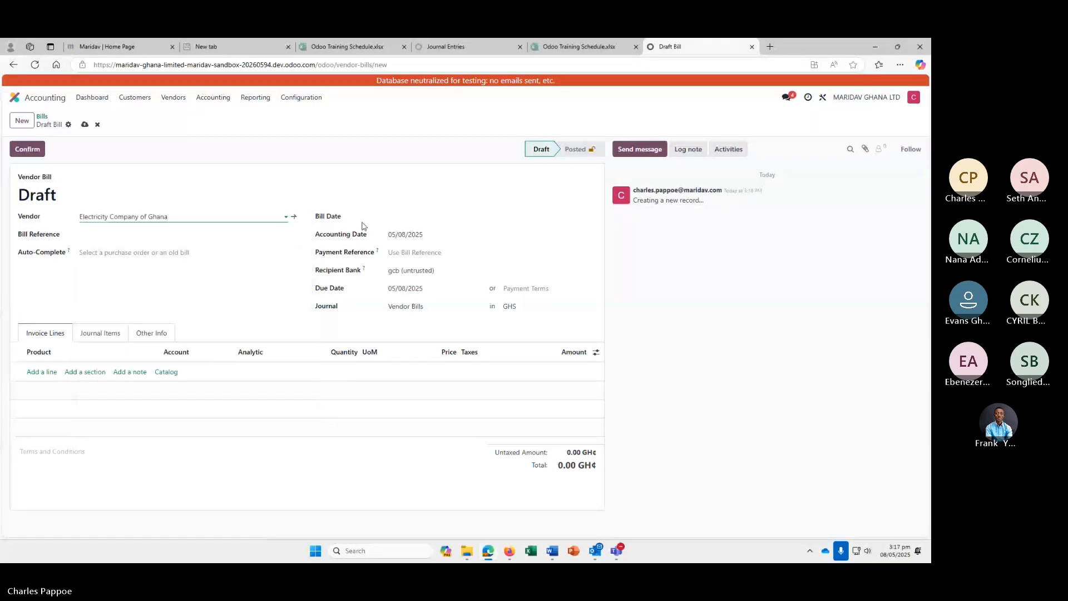
Set the new bill's date to 05/08/2025 and its payment terms to Immediate Payment
click(396, 217)
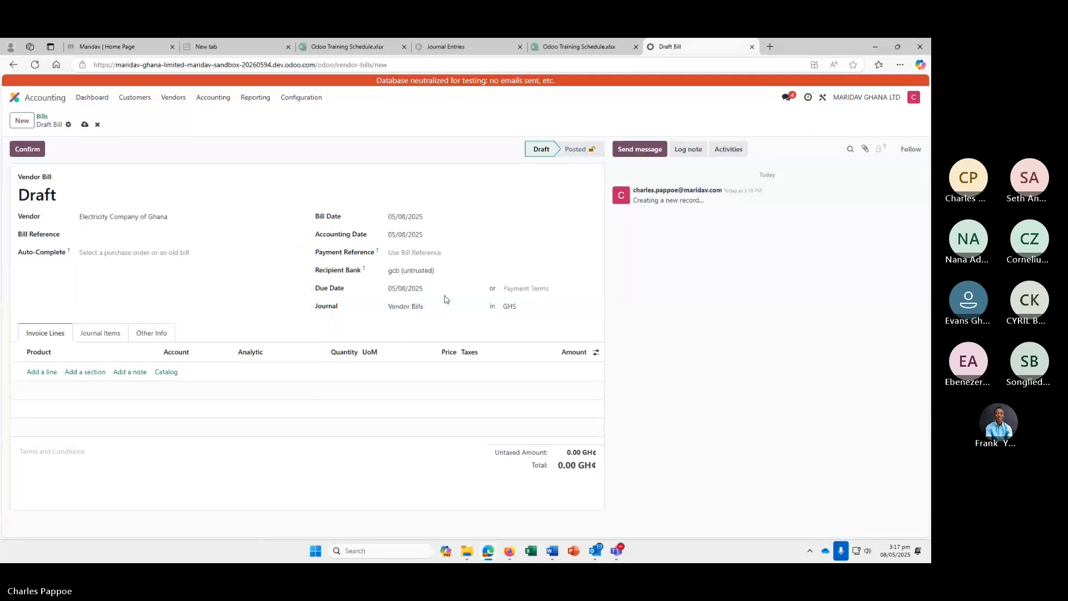
click(538, 288)
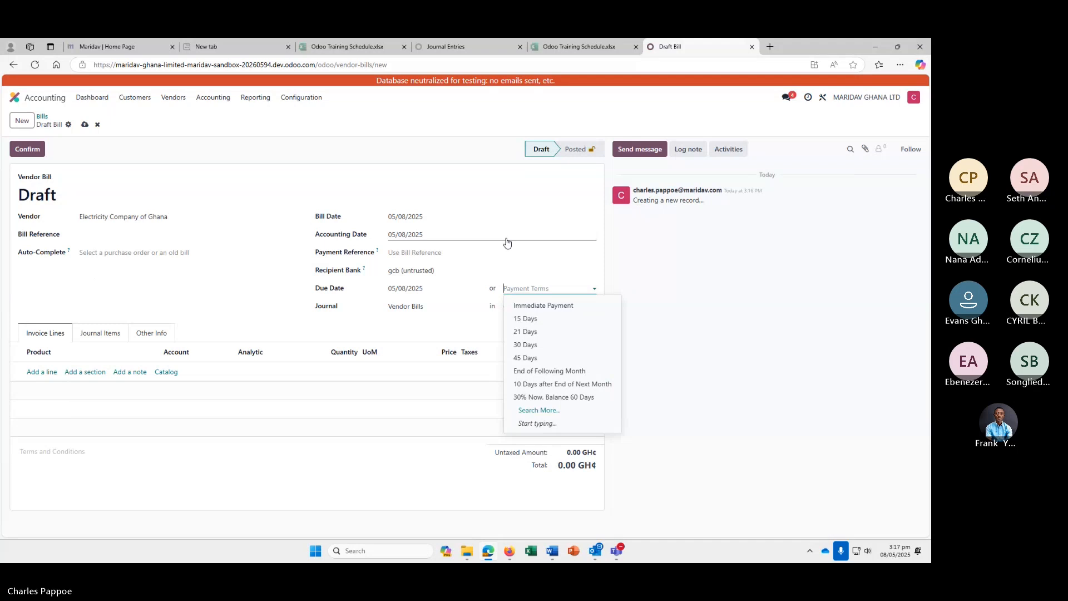
click(518, 306)
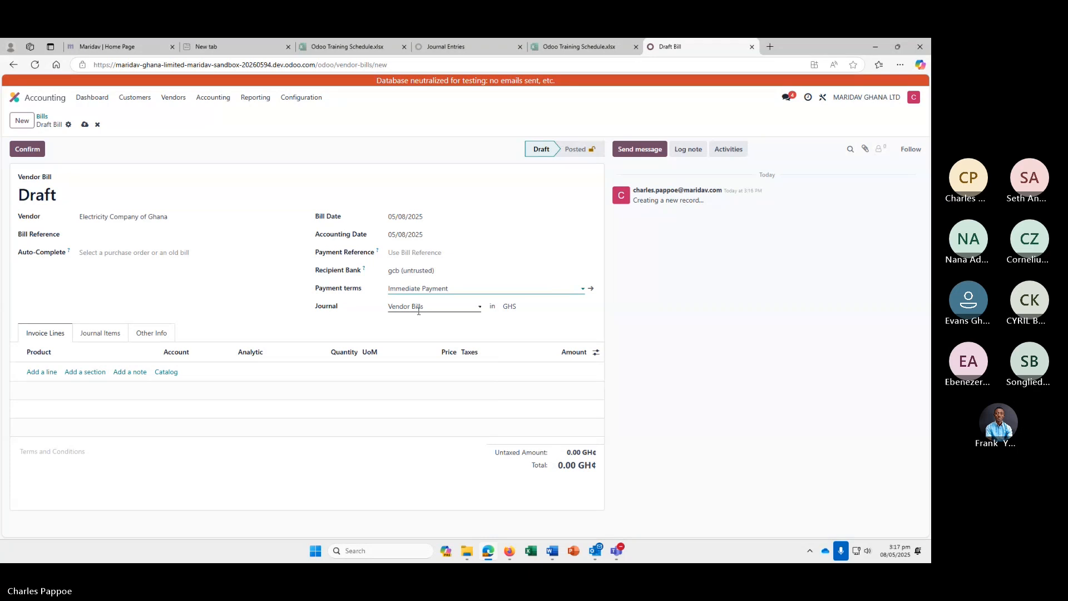
click(481, 304)
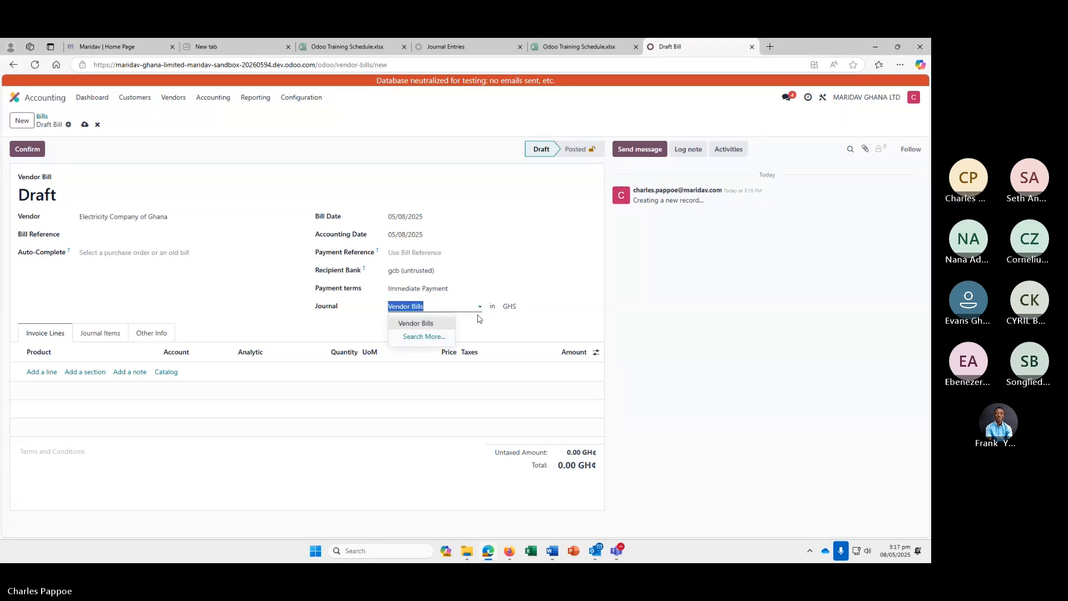
click(579, 301)
click(569, 305)
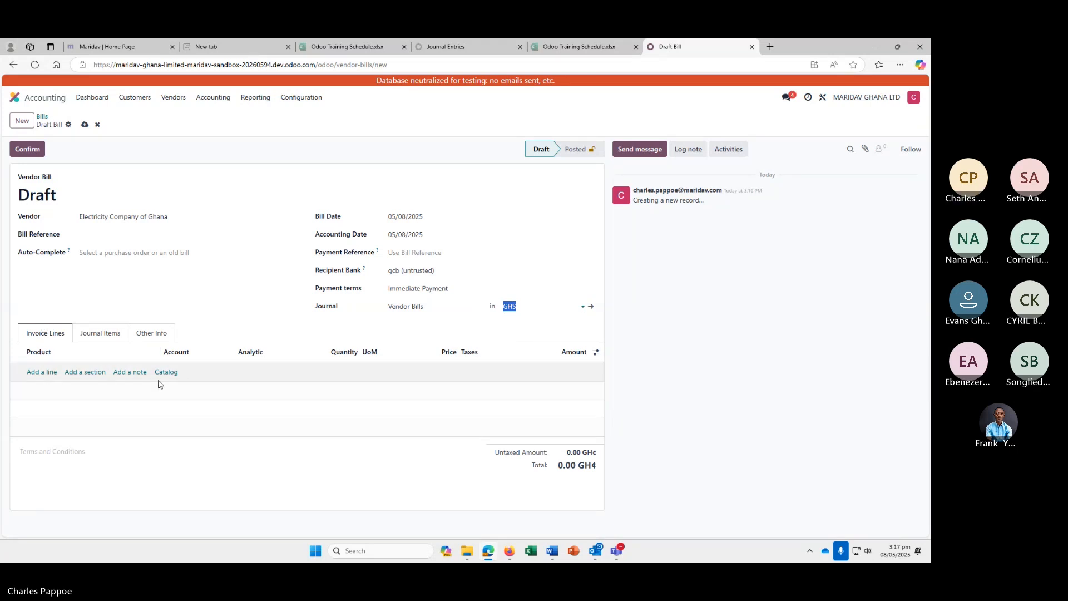
Add a bill line on account 600211 Utility - Admin Electricity with a price of 10,000, and save and confirm the bill
click(39, 373)
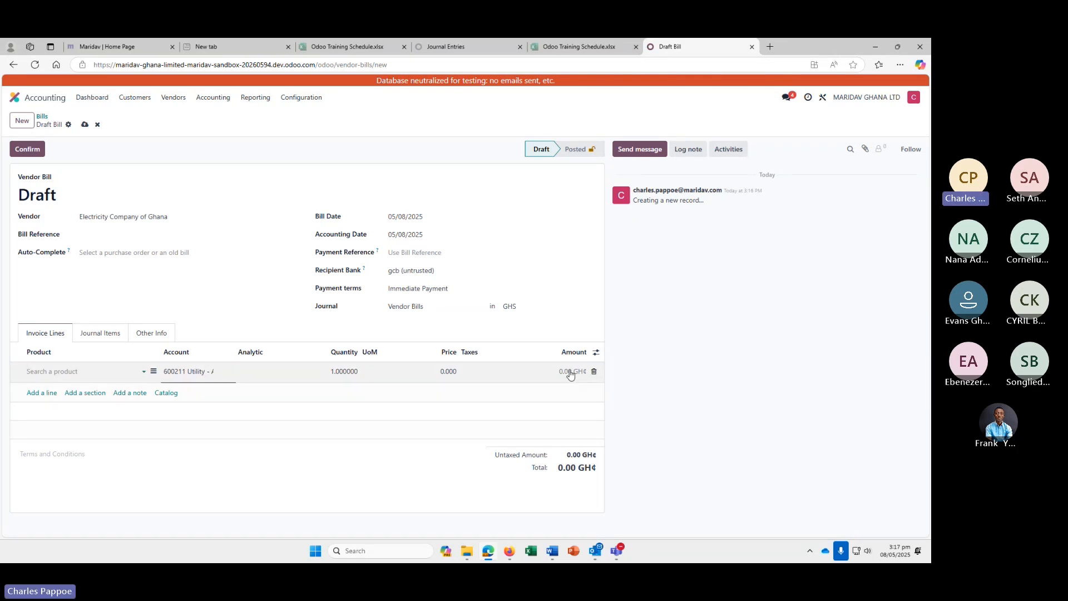
click(195, 372)
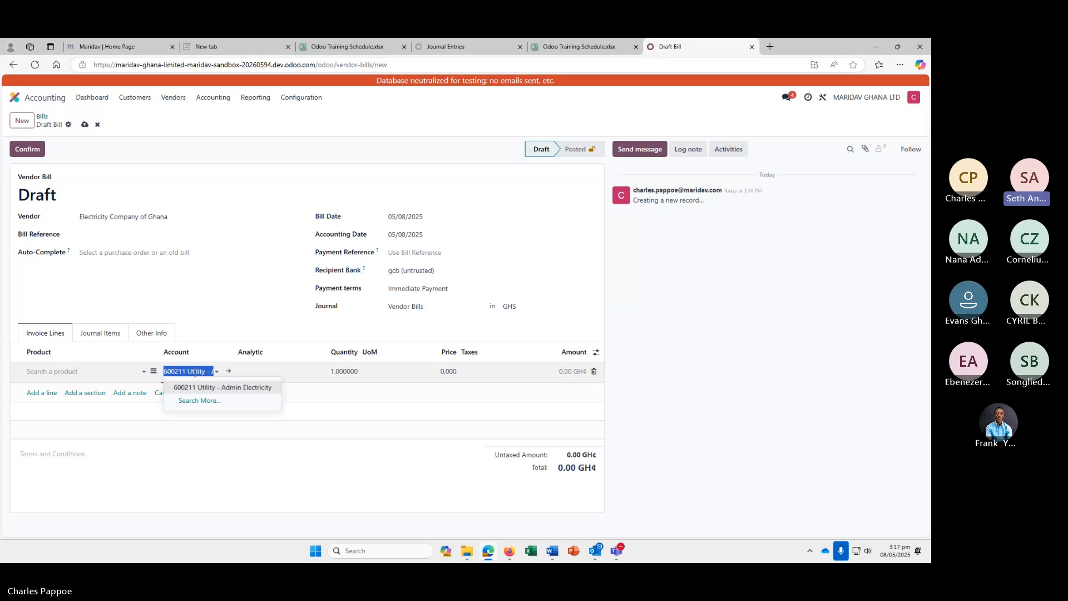
click(245, 388)
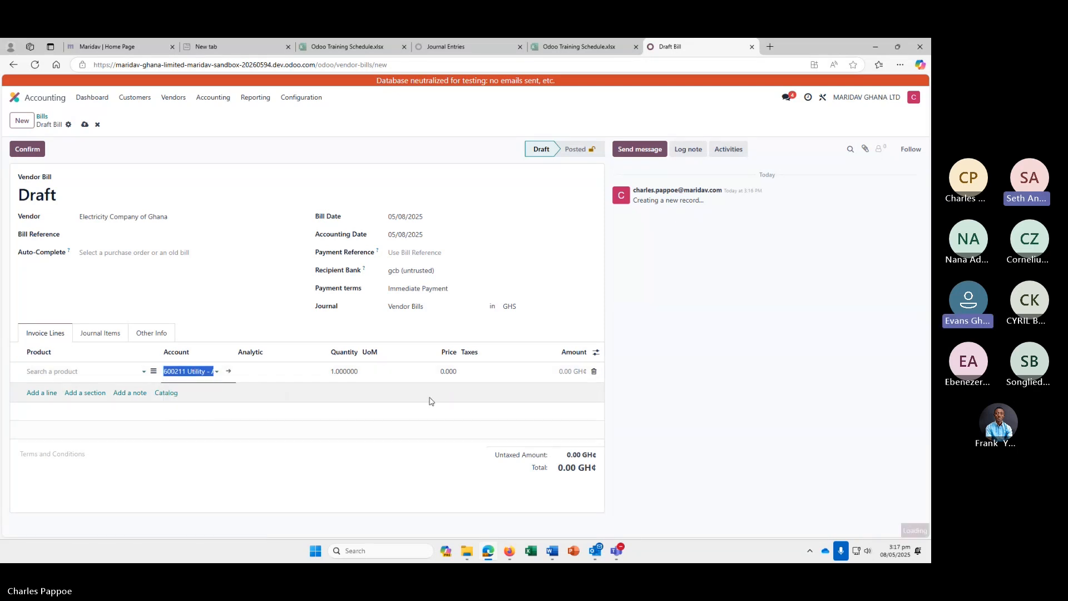
click(448, 371)
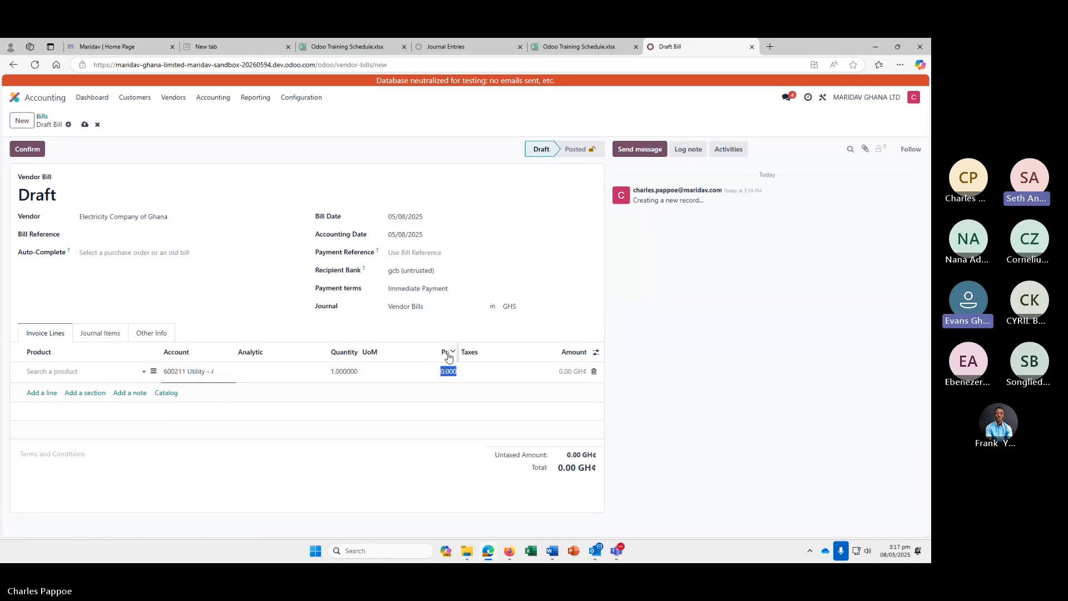
key(Right)
text(10000)
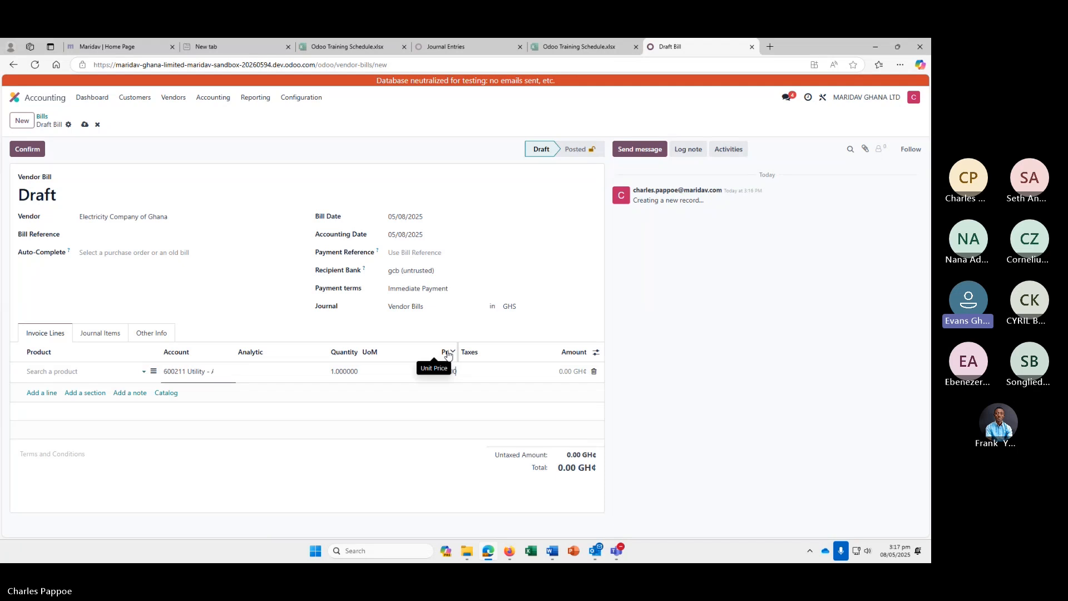
click(574, 305)
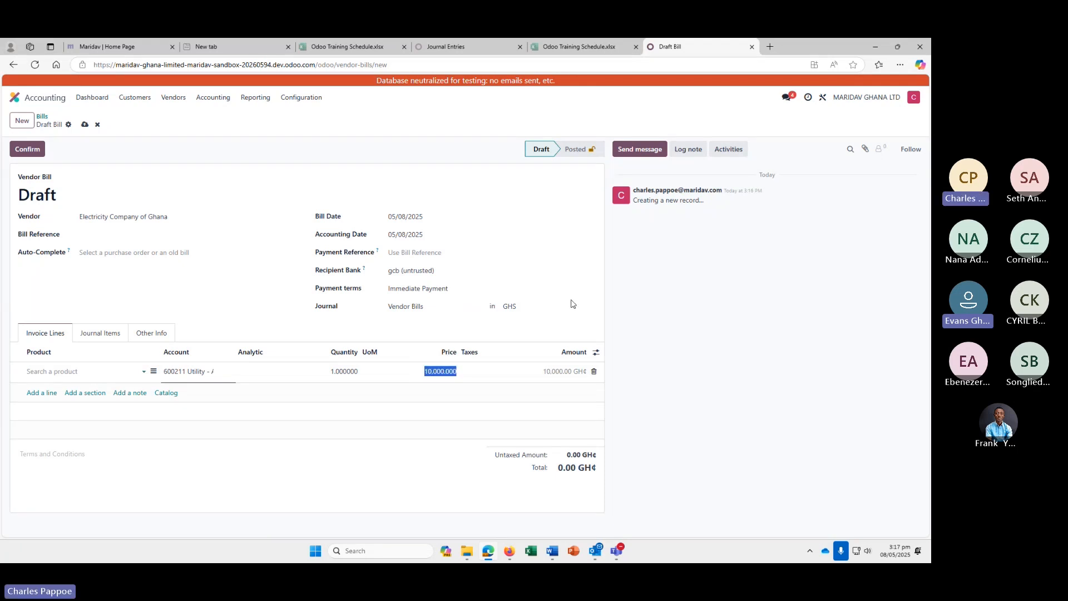
click(277, 434)
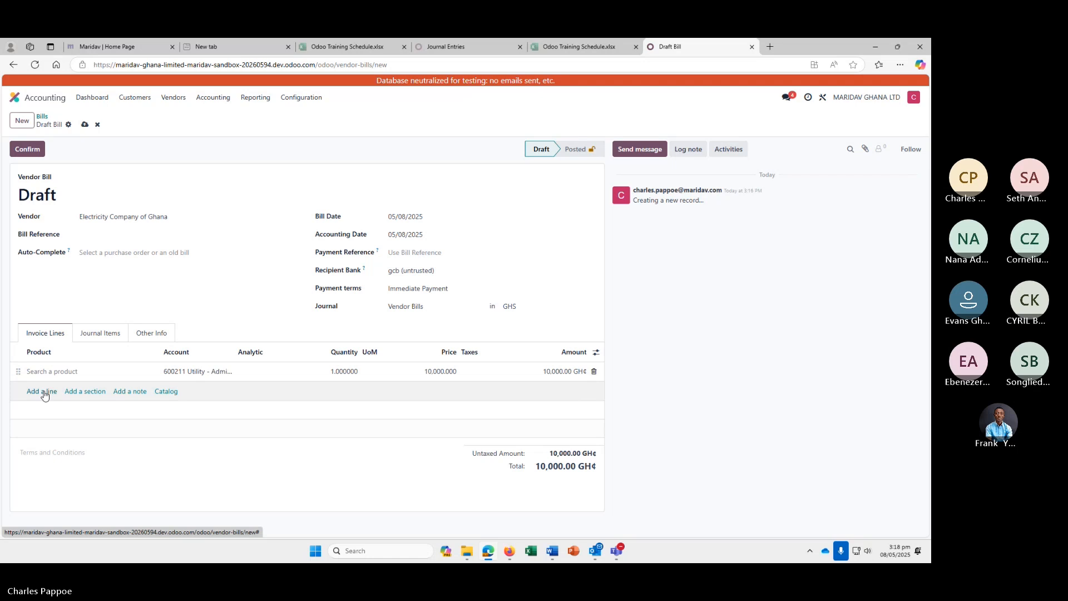
click(85, 125)
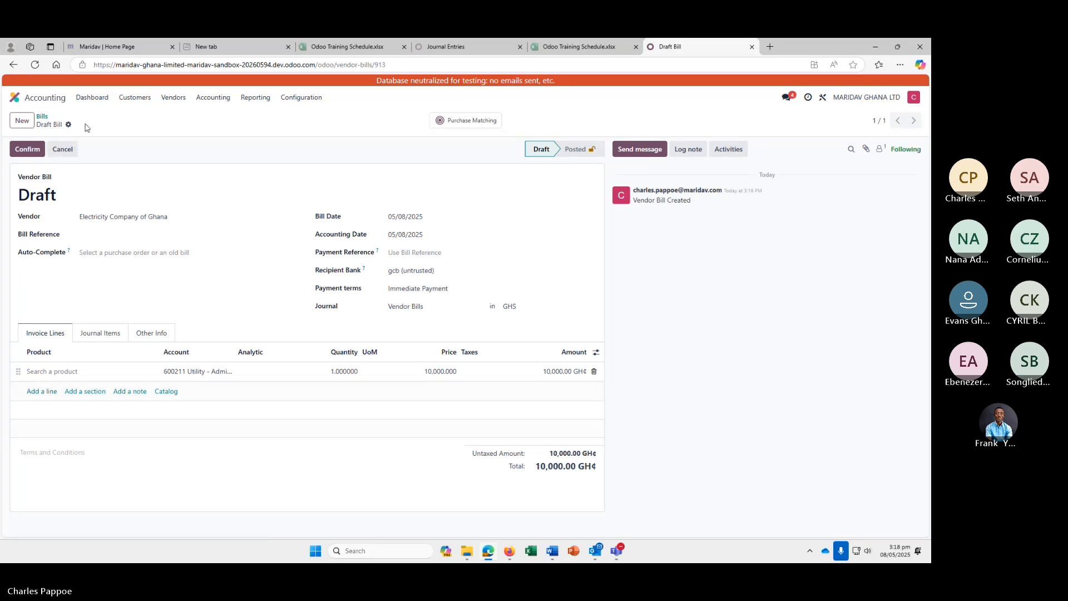
click(28, 149)
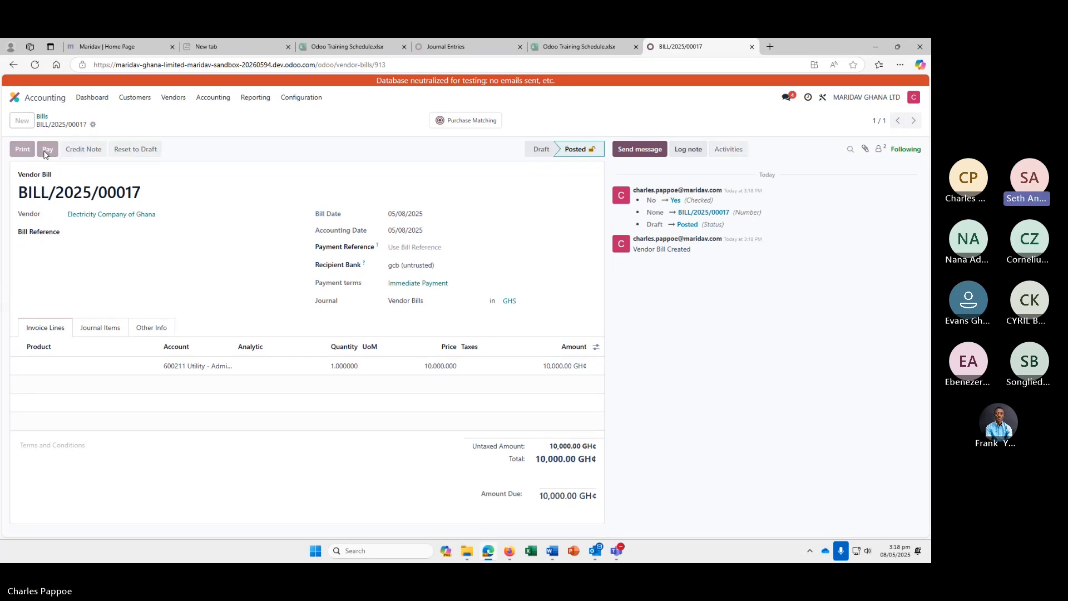
Register a partial payment of 9,000 GH¢ against the bill through the GCB BANK journal
click(47, 149)
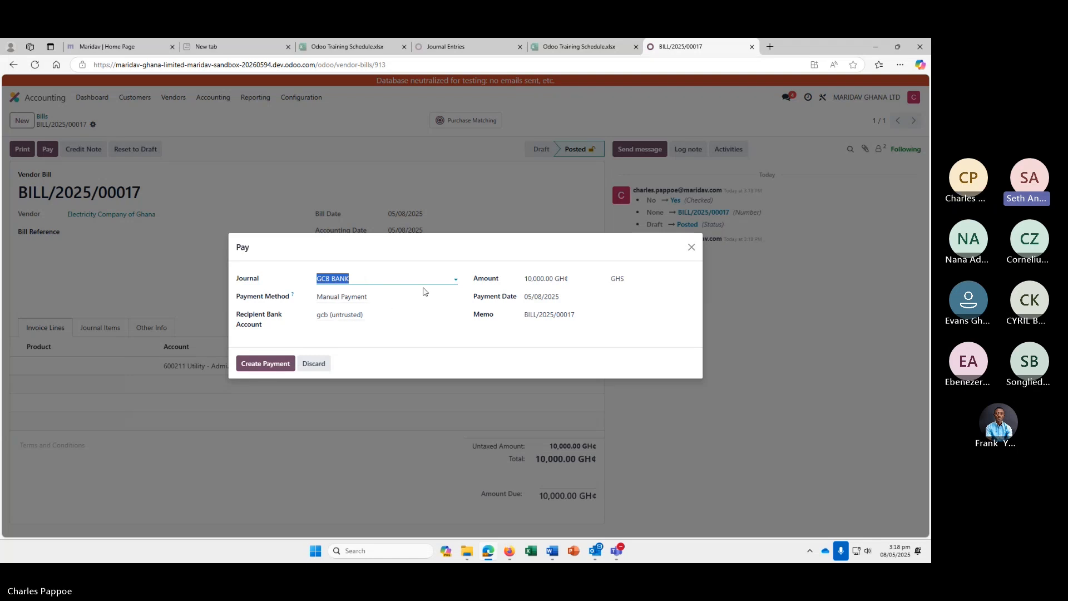
click(535, 280)
click(535, 280)
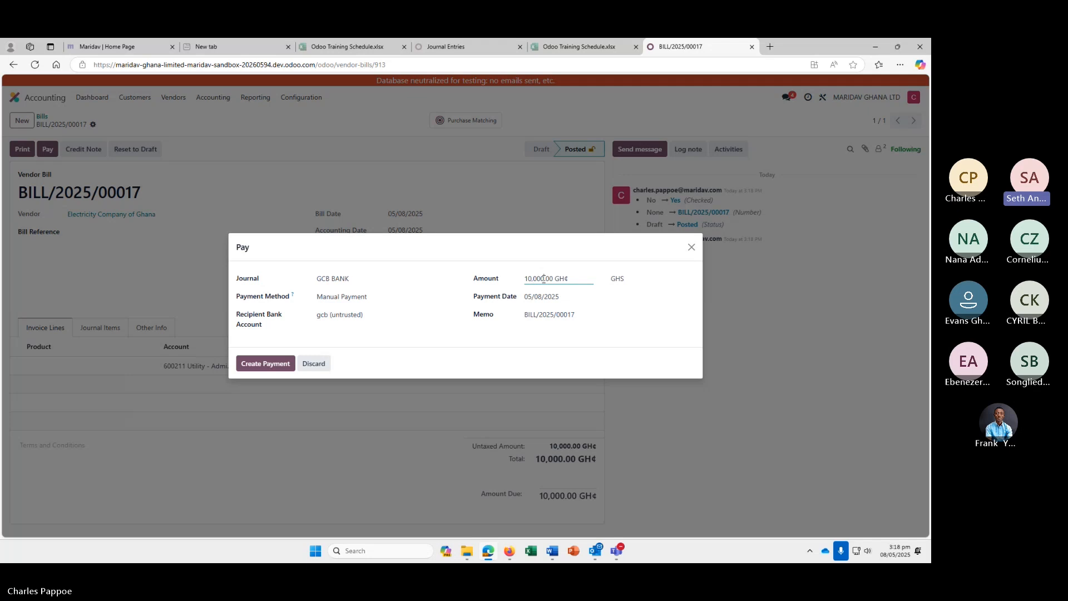
key(BackSpace)
key(BackSpace)
key(BackSpace)
key(BackSpace)
key(BackSpace)
key(BackSpace)
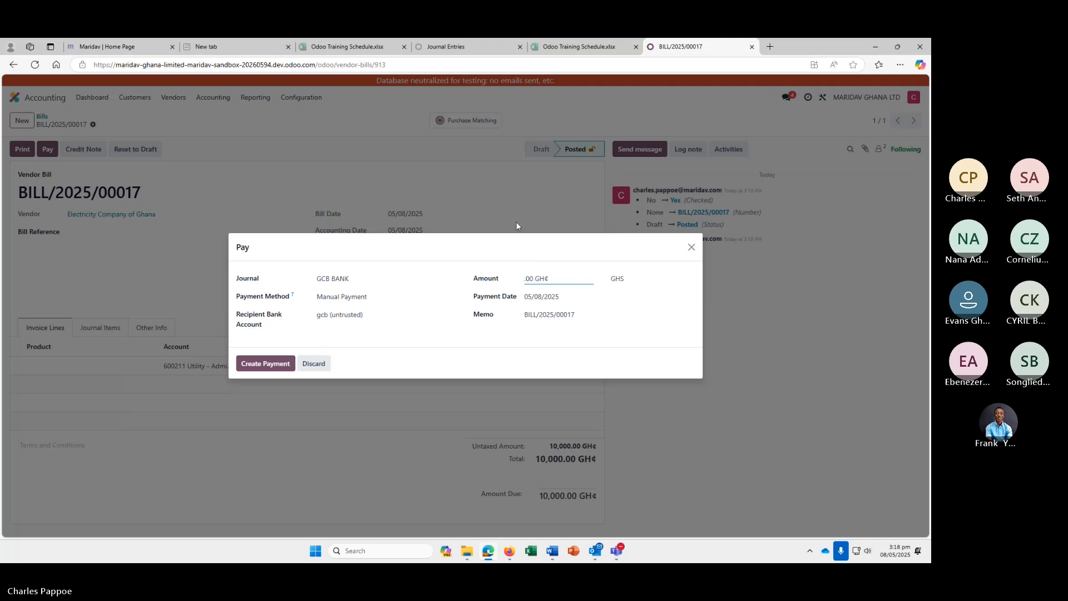
text(9000)
click(559, 352)
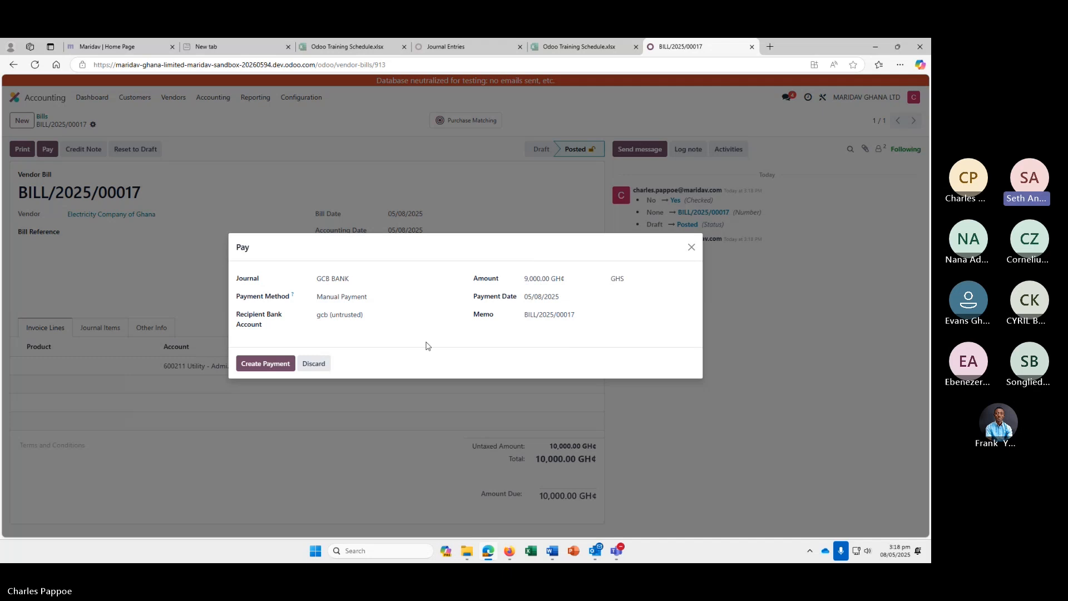
click(267, 368)
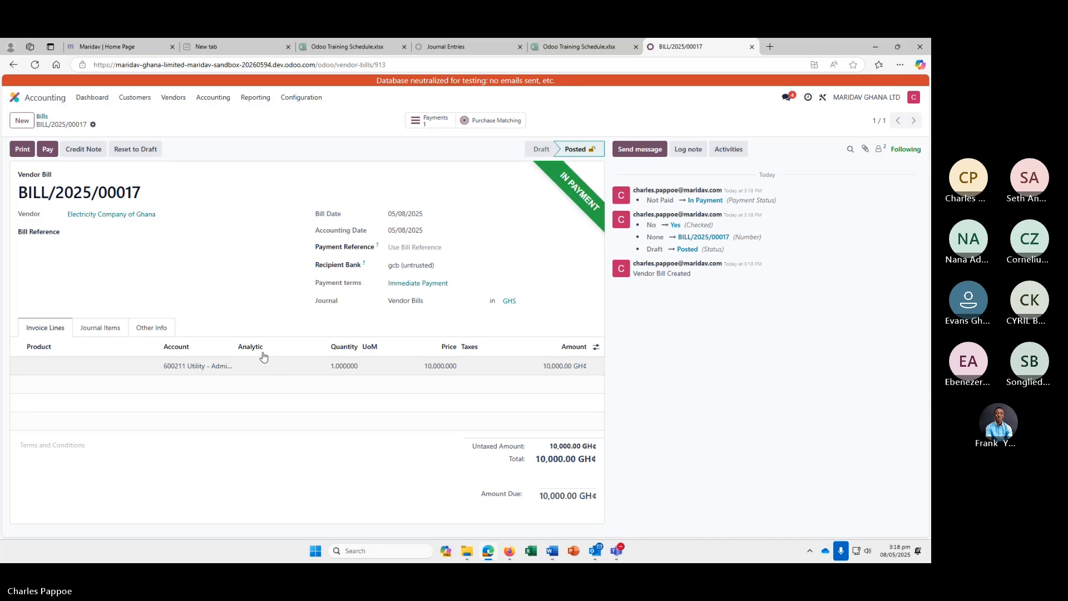
Review the status of the vendor bills in the bills list and open the vendor payments list
click(173, 99)
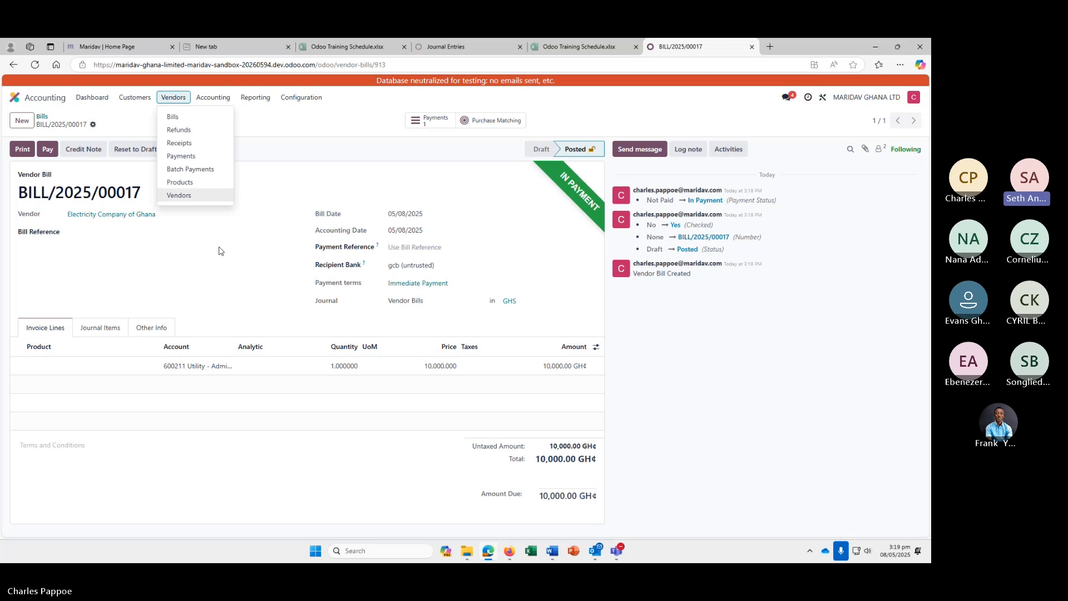
click(282, 192)
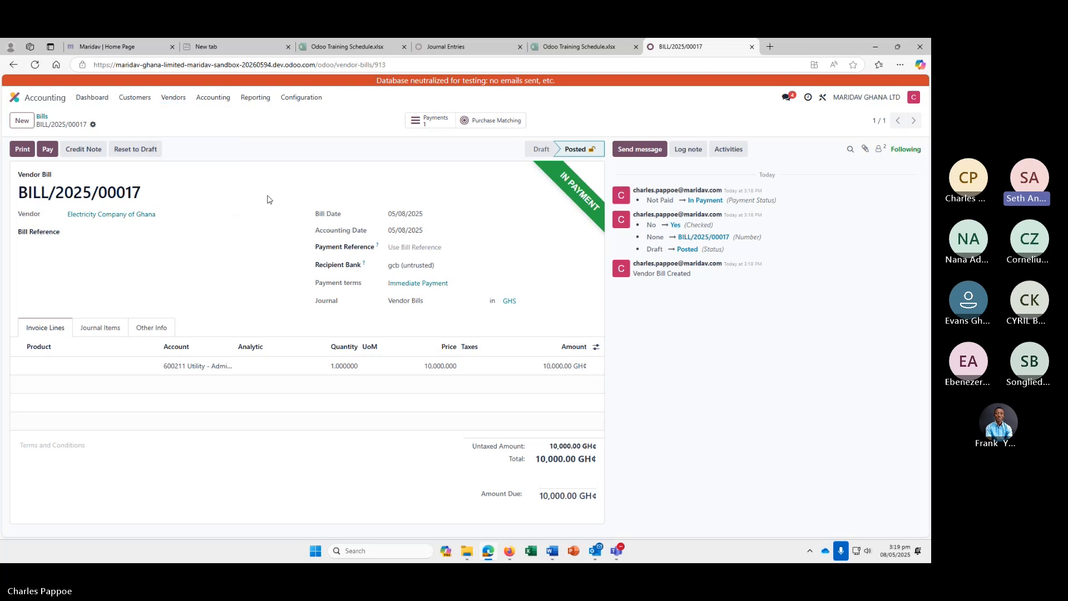
click(43, 117)
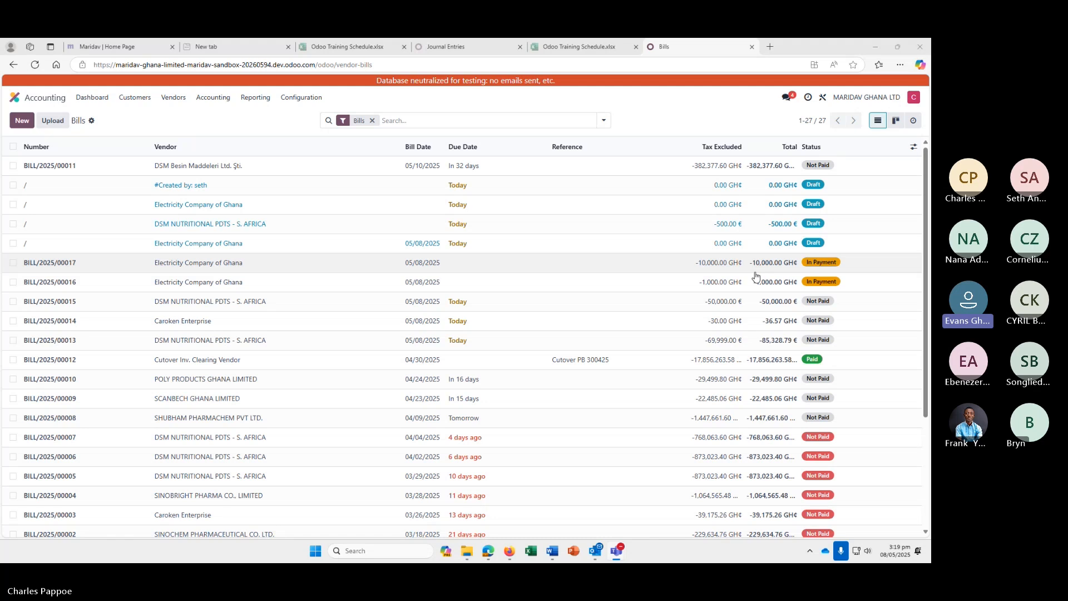
click(175, 100)
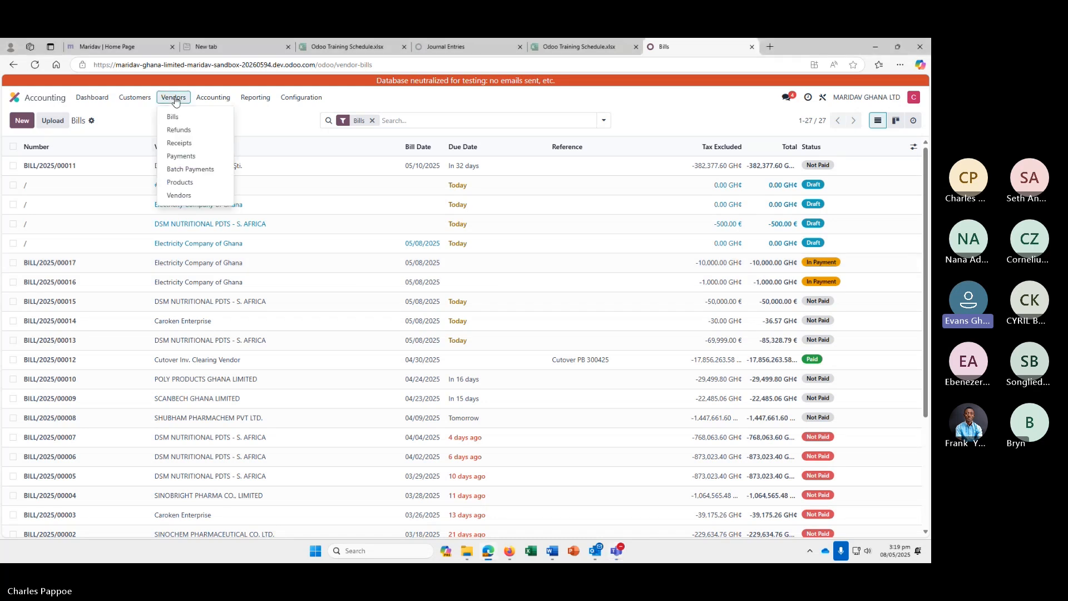
click(181, 158)
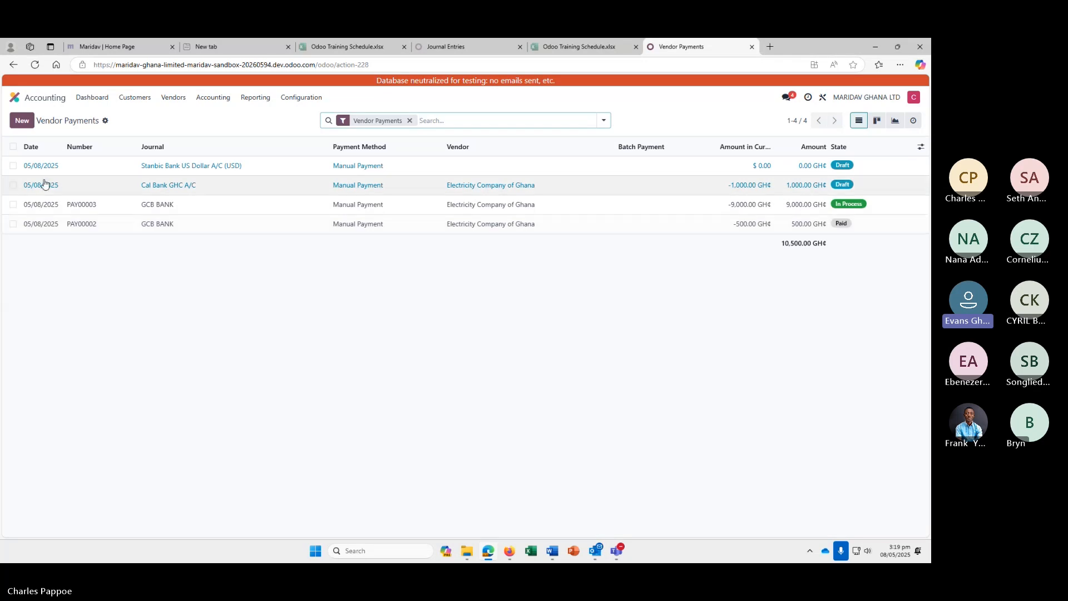
Validate the 9,000 GH¢ payment to Electricity Company of Ghana and return to the vendor payments list
click(80, 208)
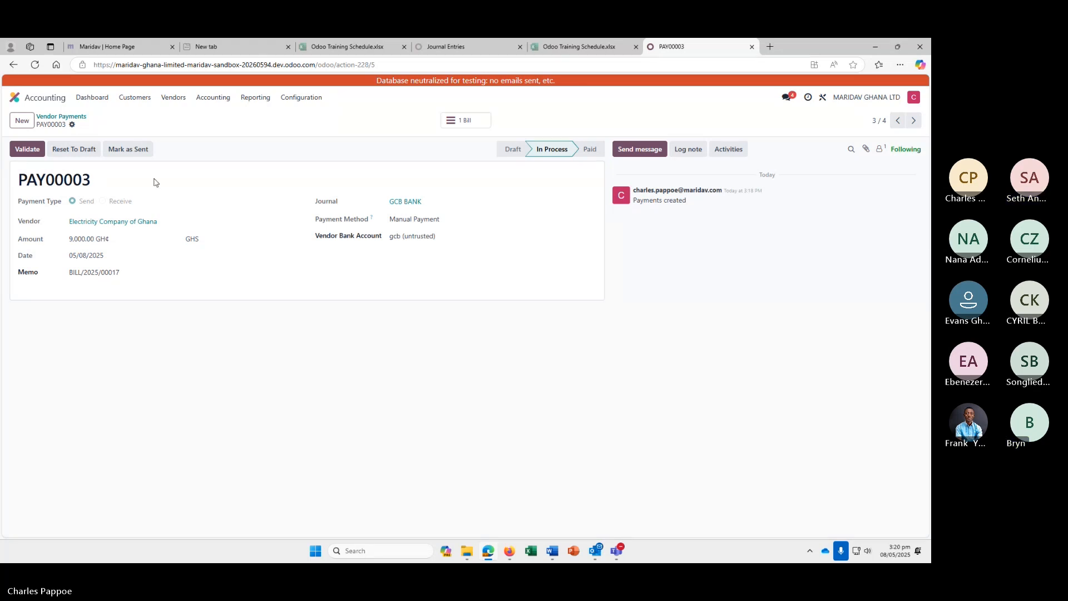
click(60, 252)
double_click(92, 238)
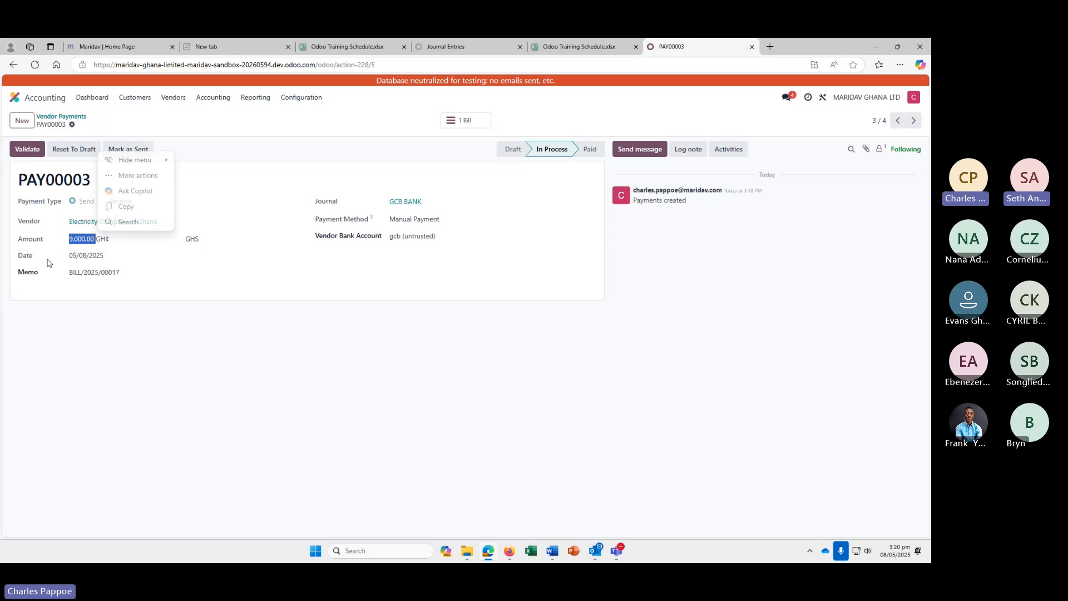
click(110, 328)
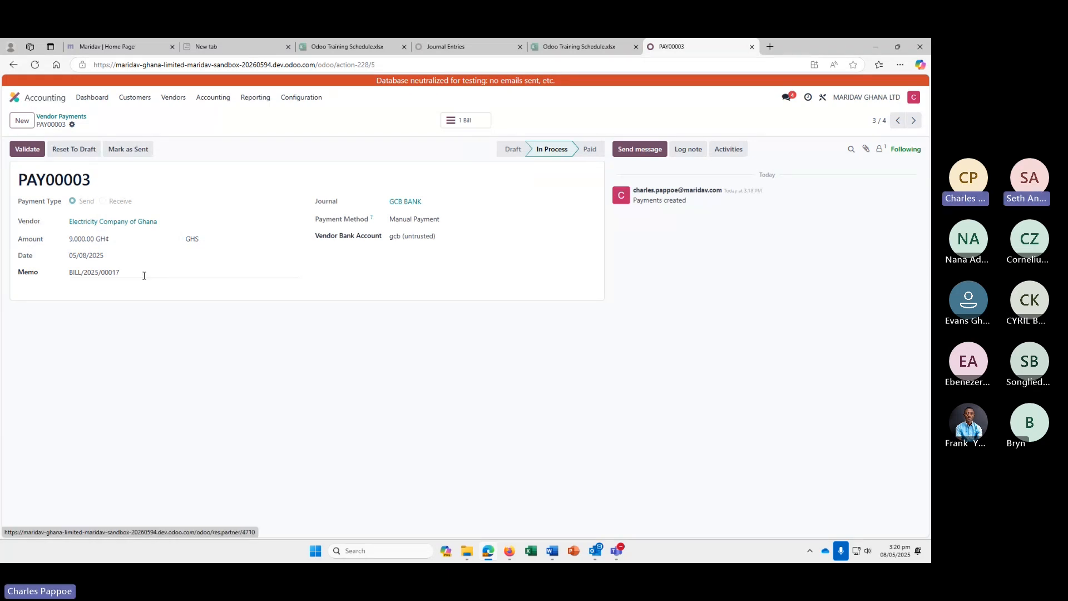
click(49, 119)
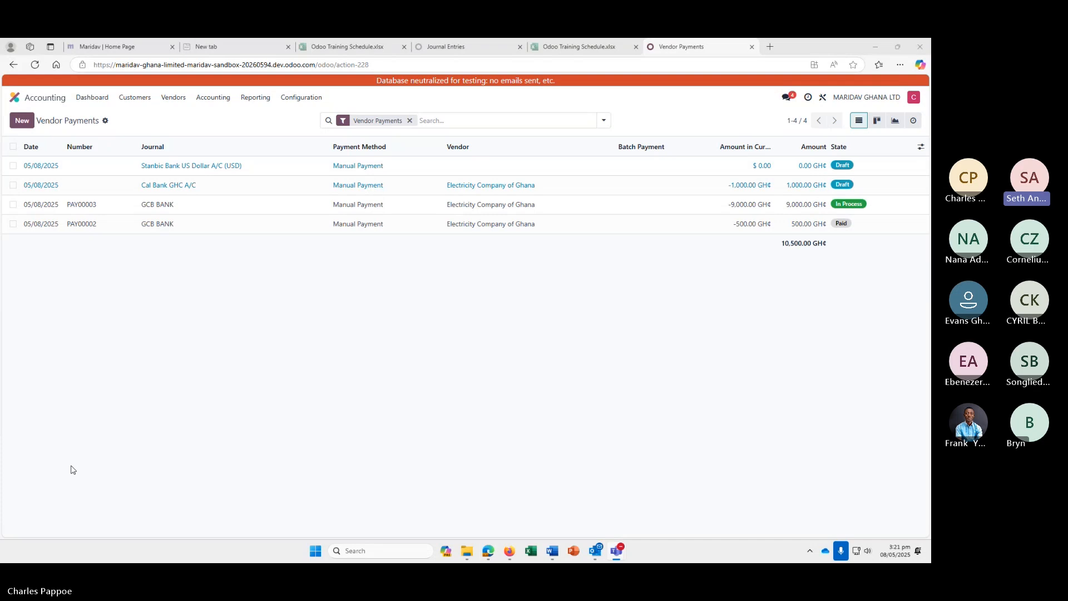
click(84, 206)
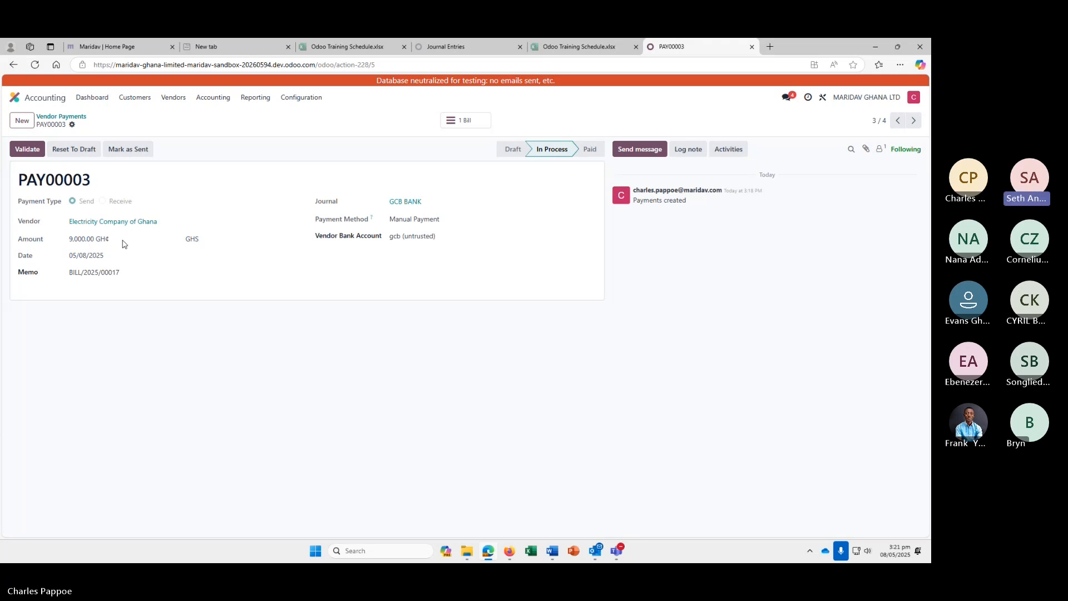
click(30, 149)
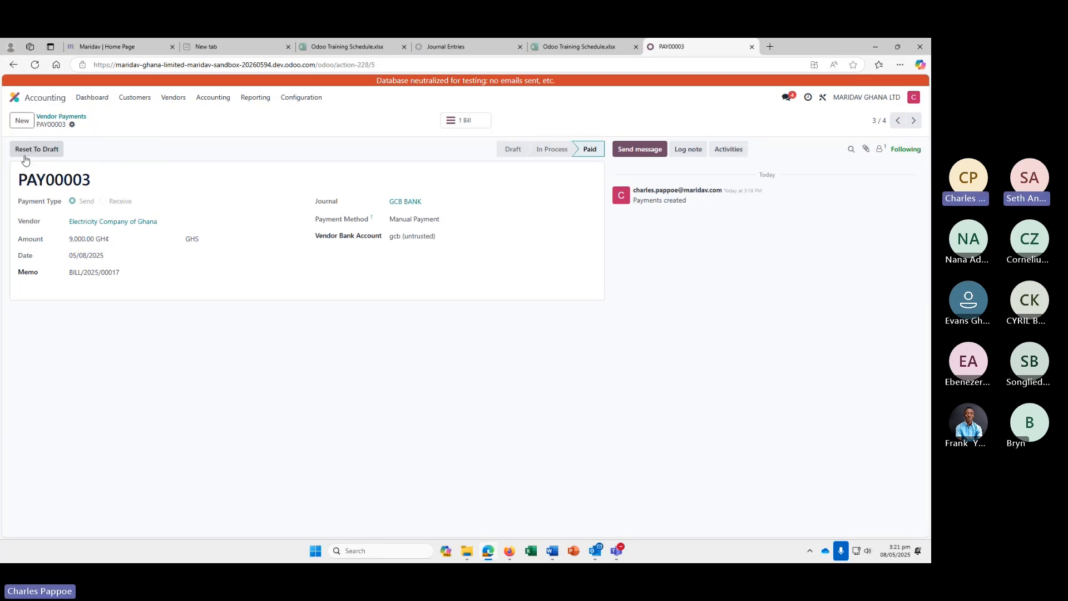
click(61, 118)
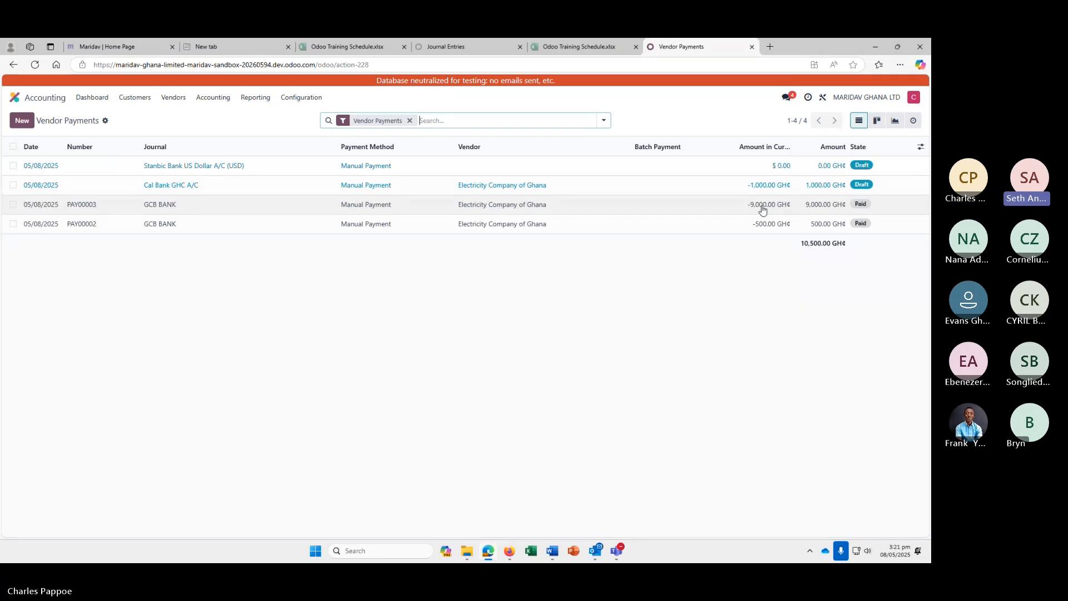
Change the journal of the draft 1,000 GH¢ payment to Electricity Company of Ghana to GCB BANK
click(171, 187)
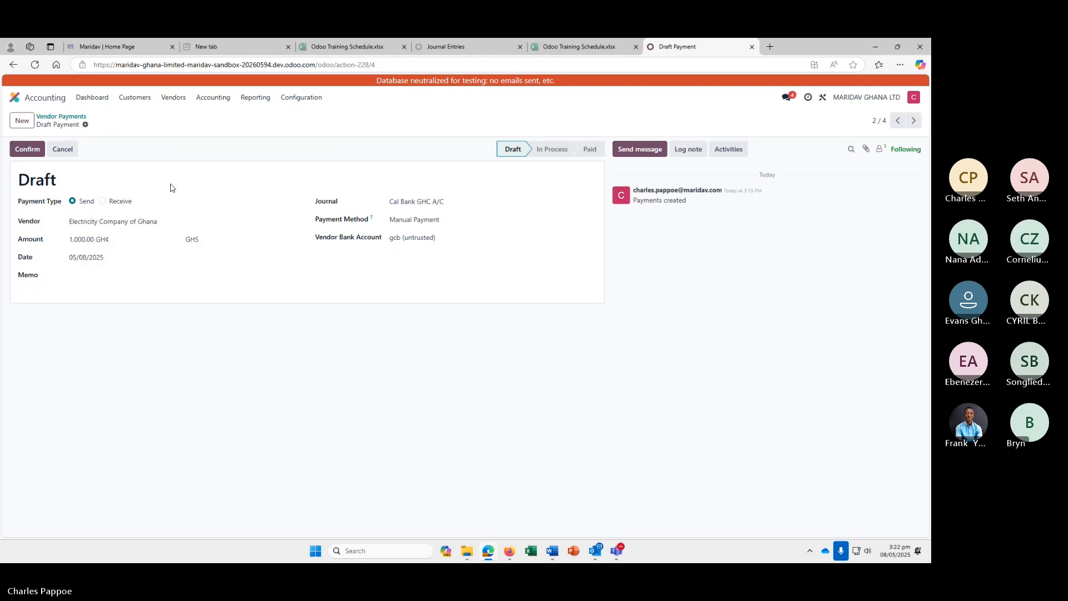
click(89, 236)
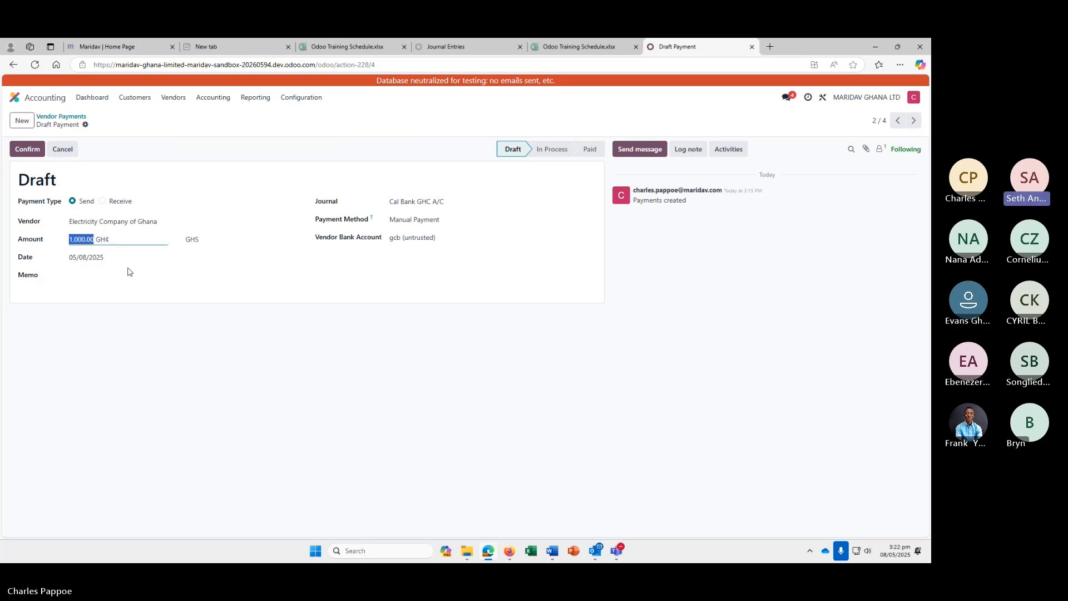
click(148, 303)
click(409, 201)
click(313, 327)
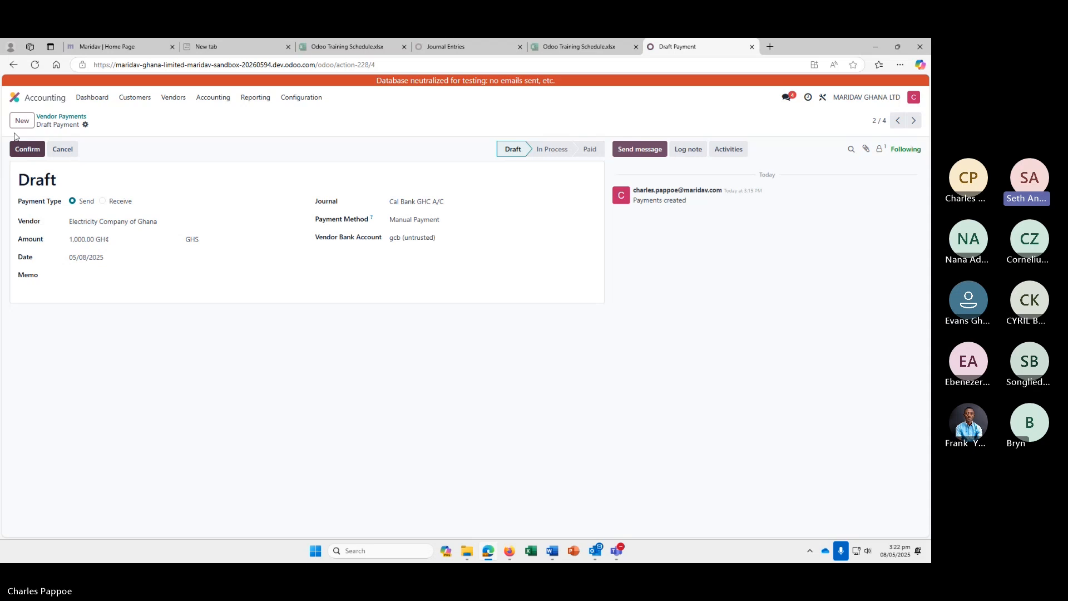
click(58, 117)
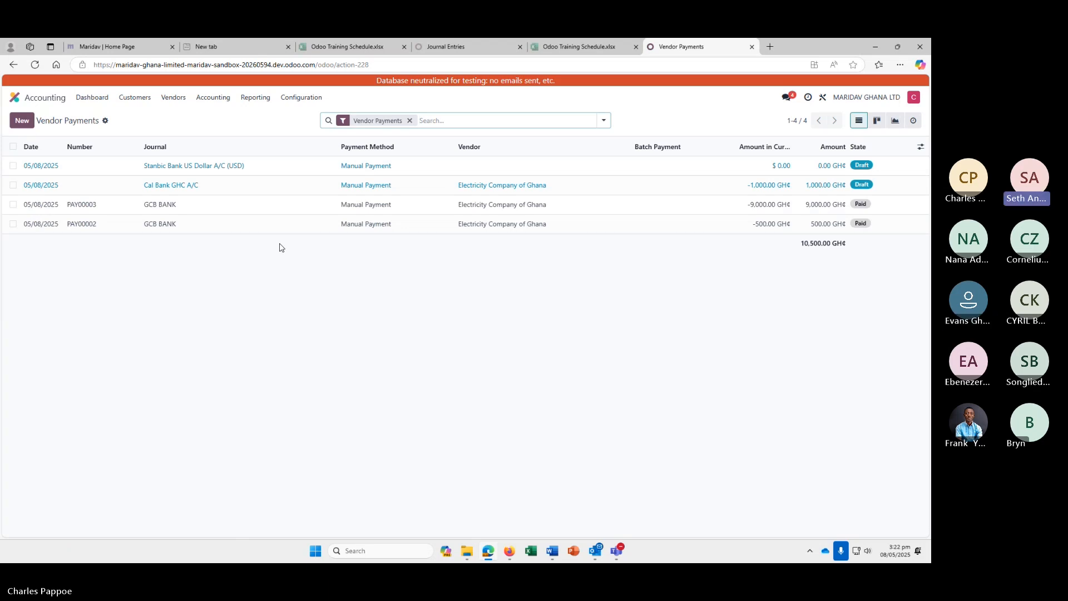
click(167, 190)
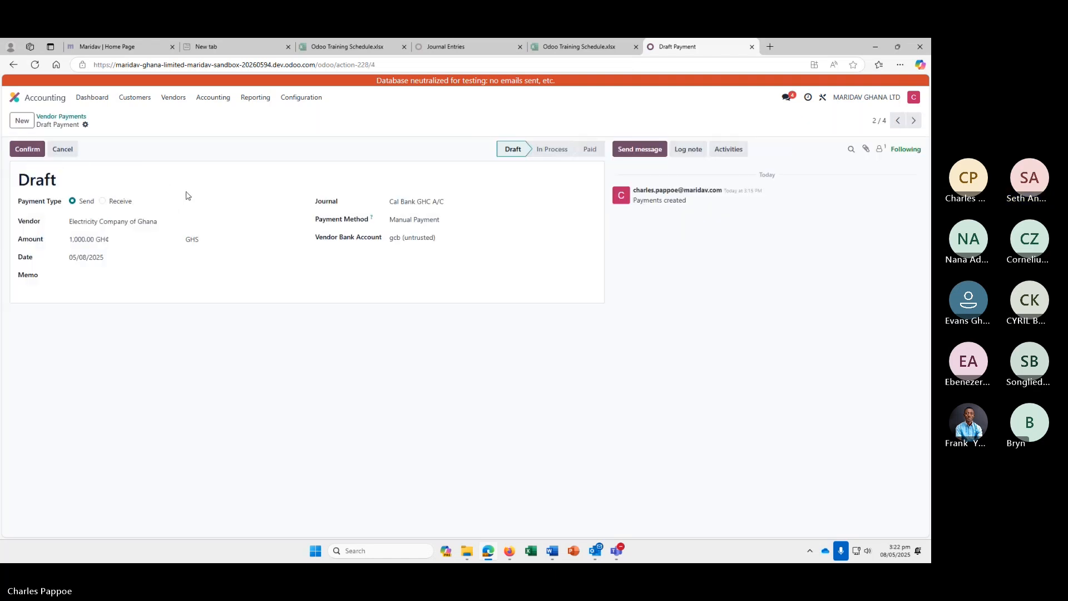
click(418, 201)
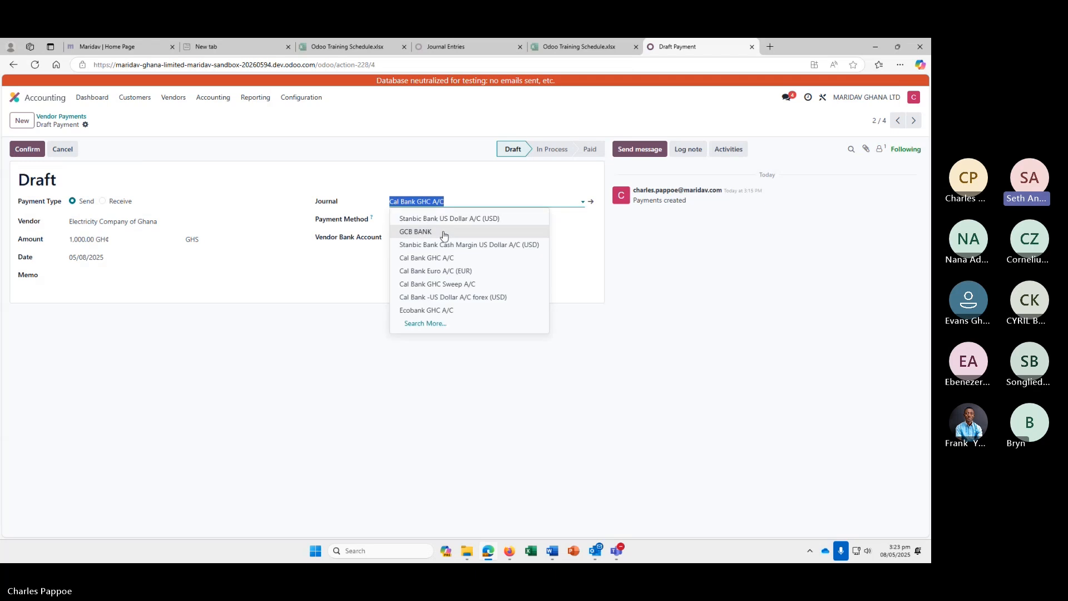
click(440, 233)
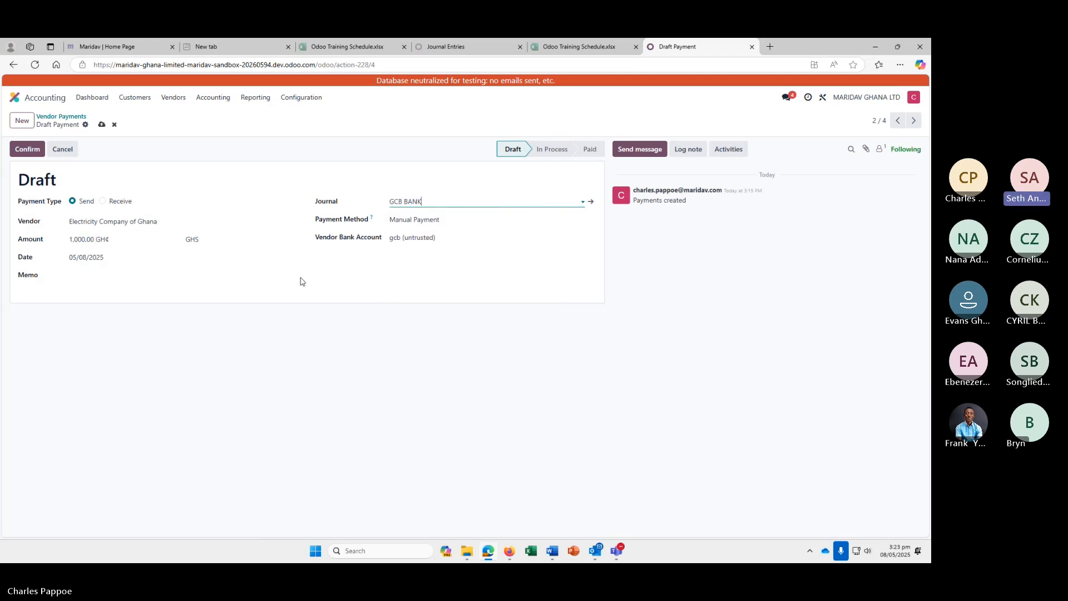
Confirm and validate the 1,000 GH¢ payment to Electricity Company of Ghana and return to the vendor payments list
click(24, 149)
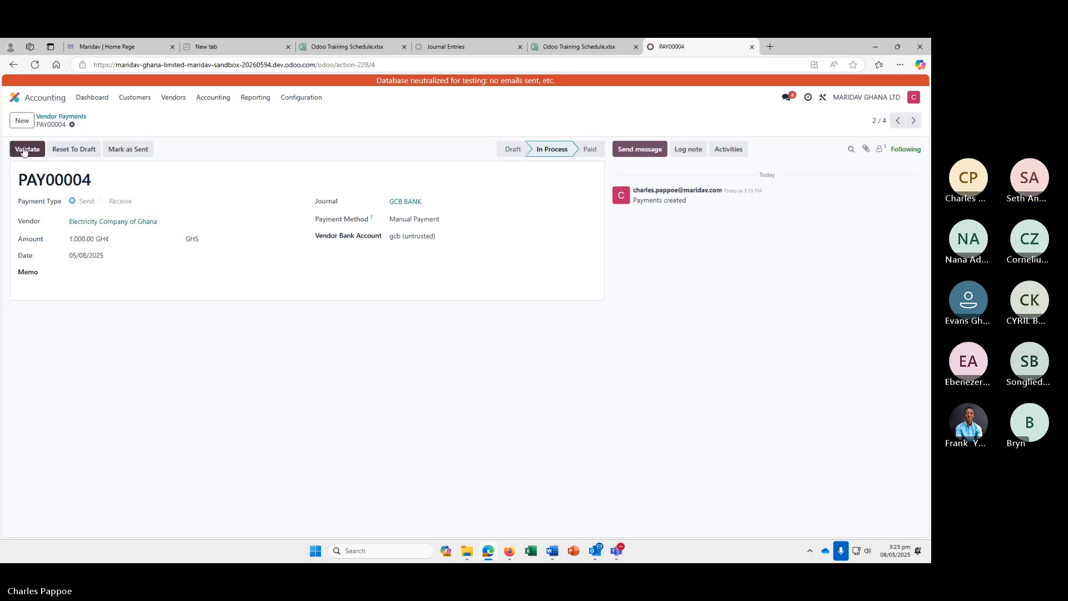
click(32, 151)
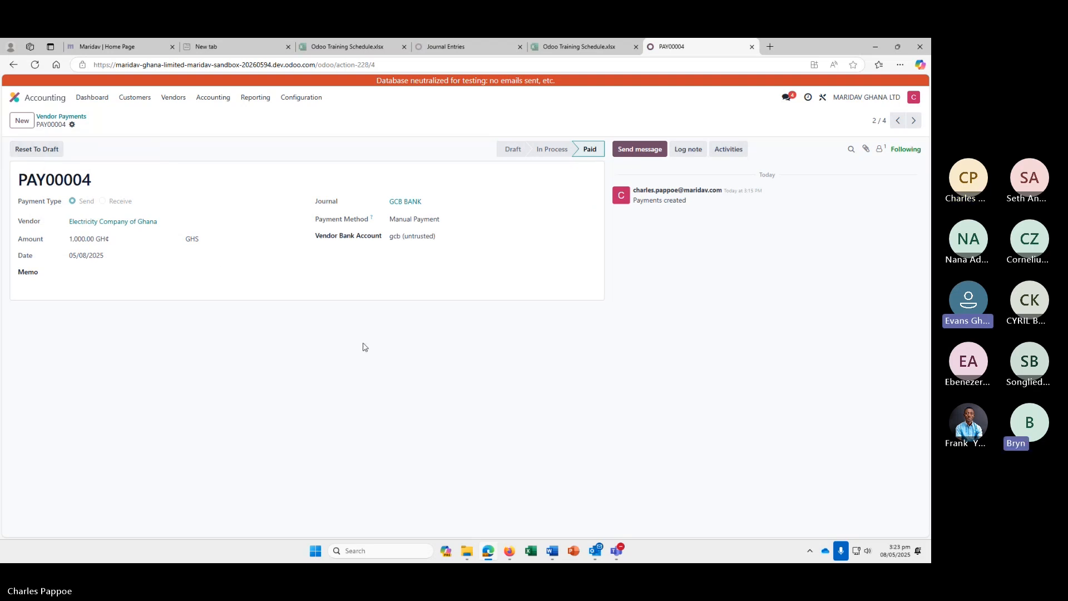
click(54, 117)
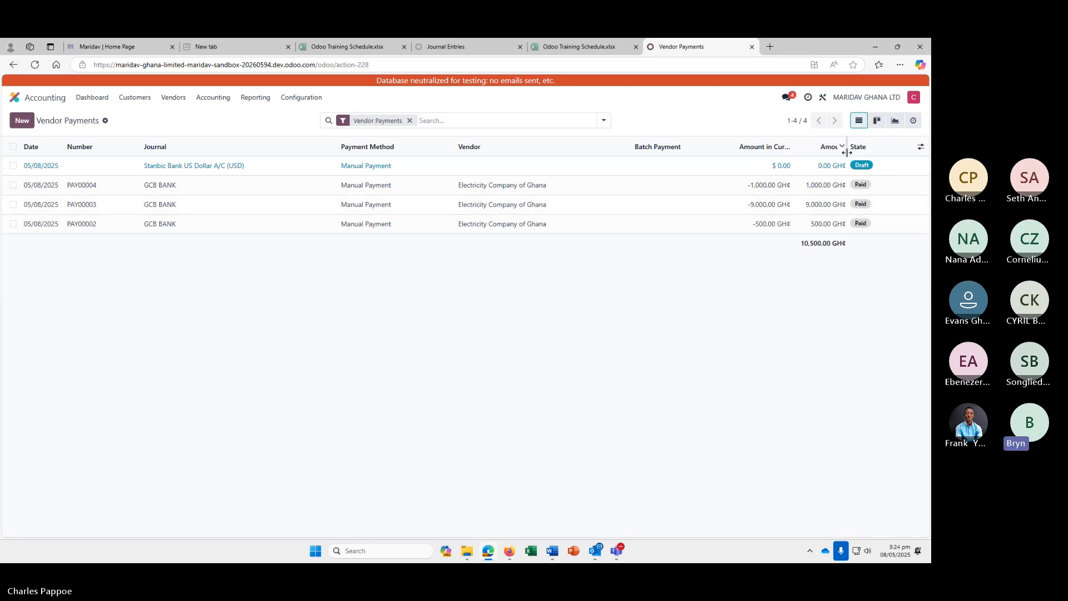
Inspect the draft Stanbic Bank US Dollar A/C (USD) payment and return to the vendor payments list
click(165, 171)
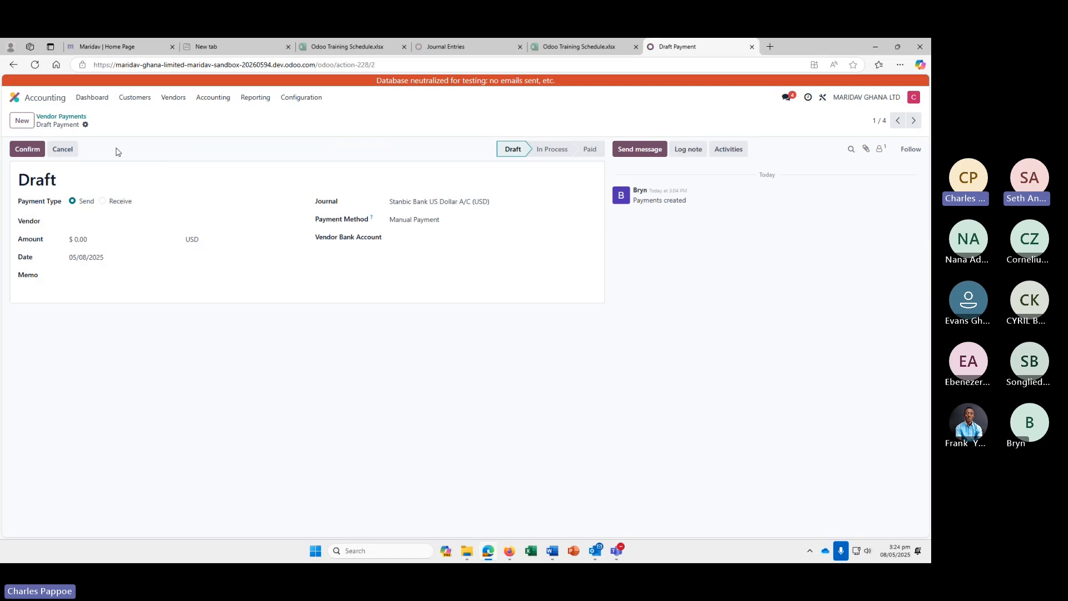
click(49, 118)
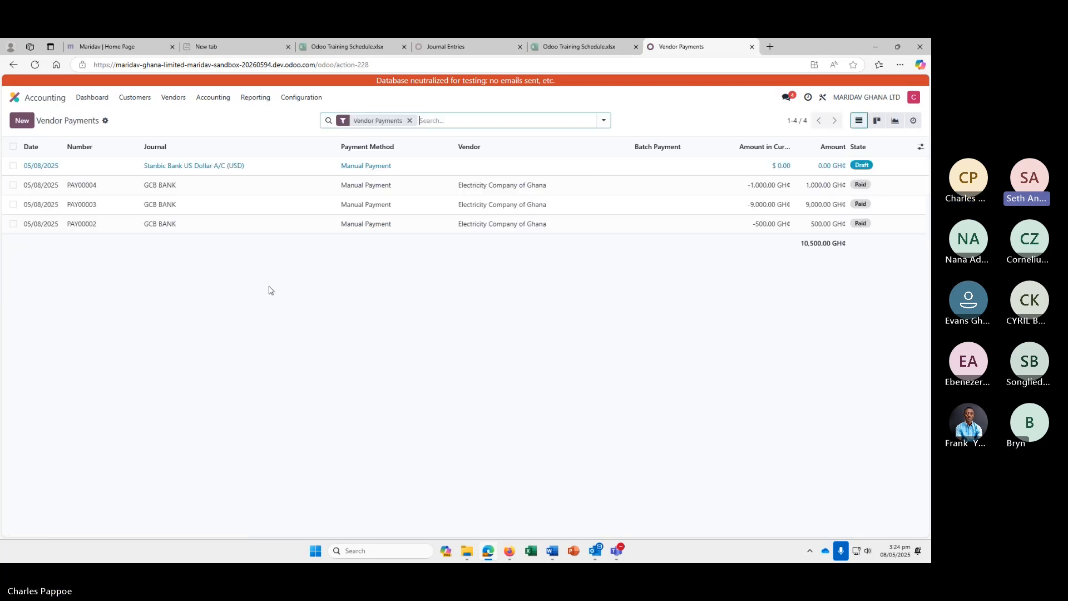
Look through the vendor bills list and open the DSM NUTRITIONAL PDTS - S. AFRICA bill dated 04/04/2025
click(173, 98)
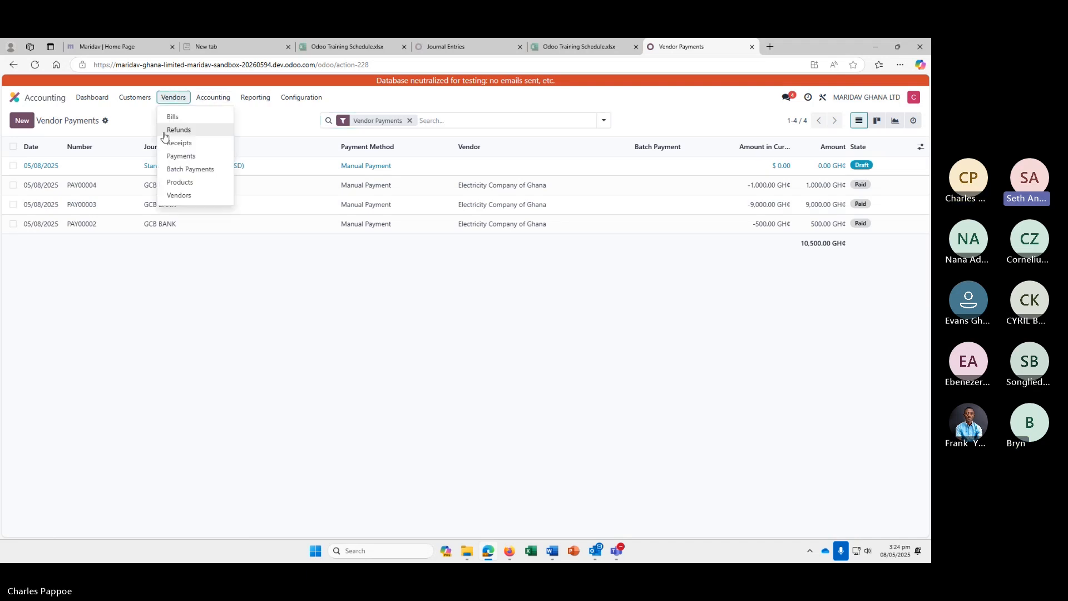
click(173, 117)
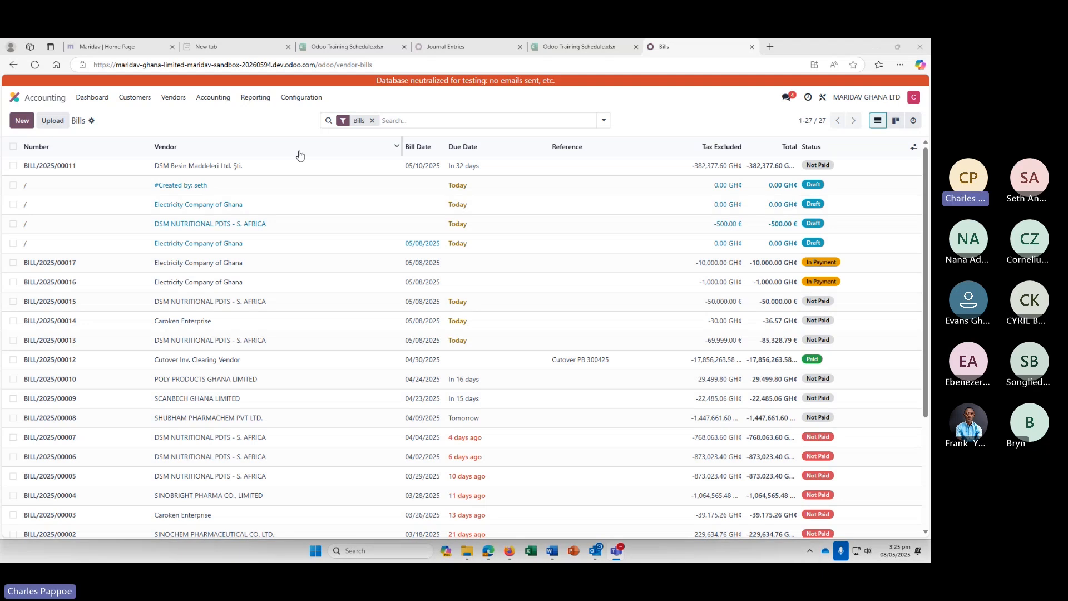
scroll(666, 395, down, 3)
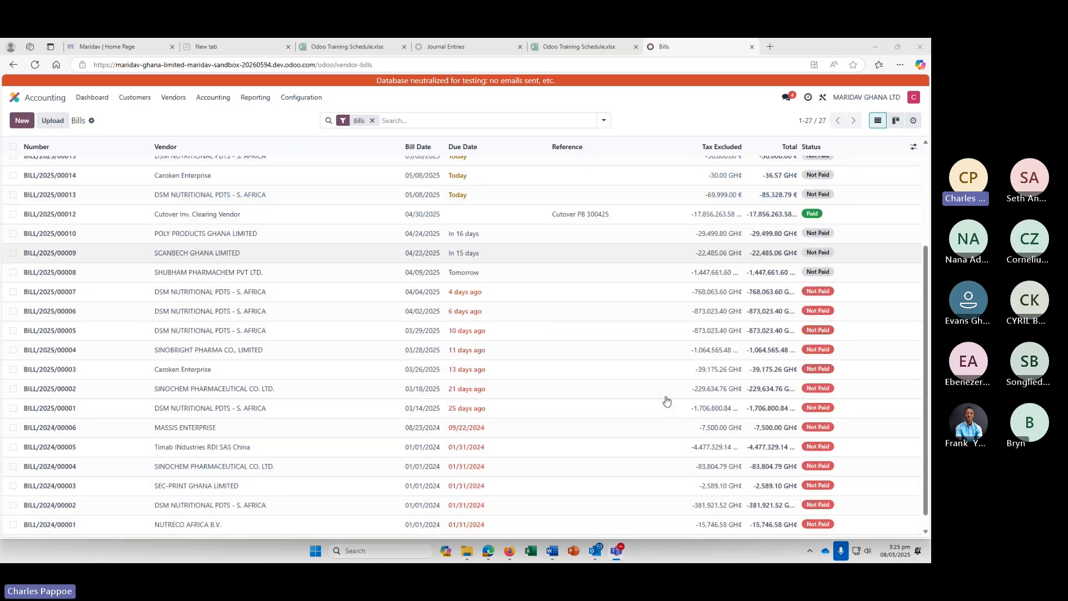
scroll(668, 391, up, 1)
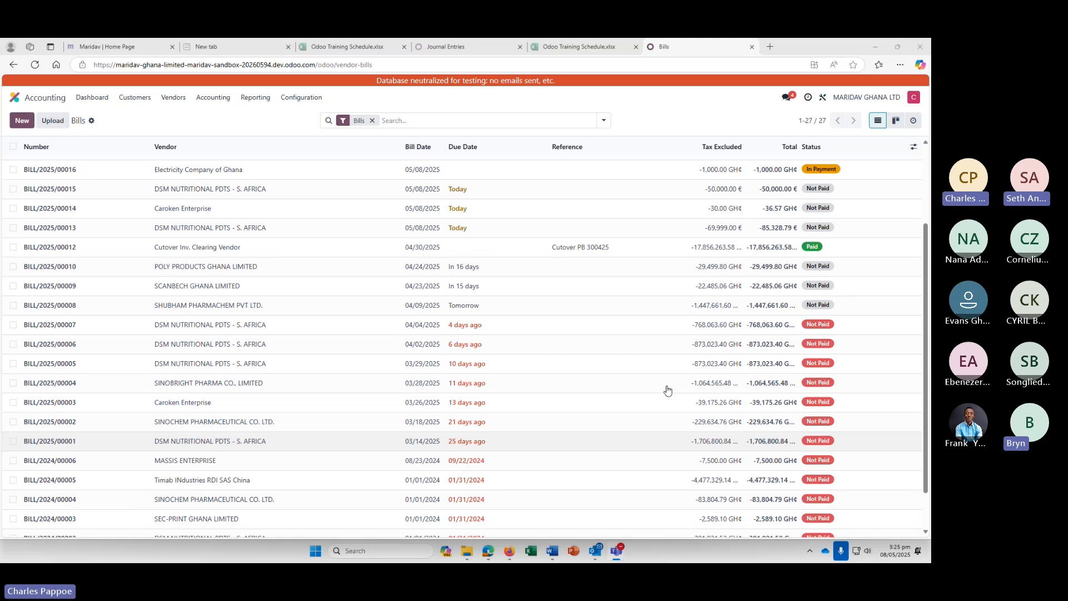
scroll(667, 389, up, 2)
scroll(668, 390, down, 3)
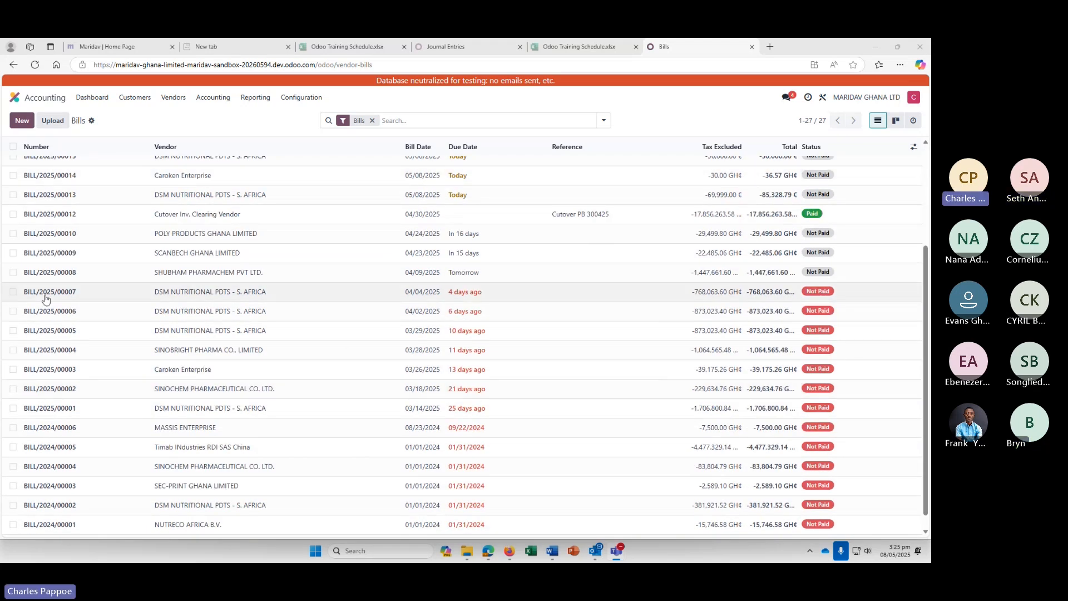
click(190, 293)
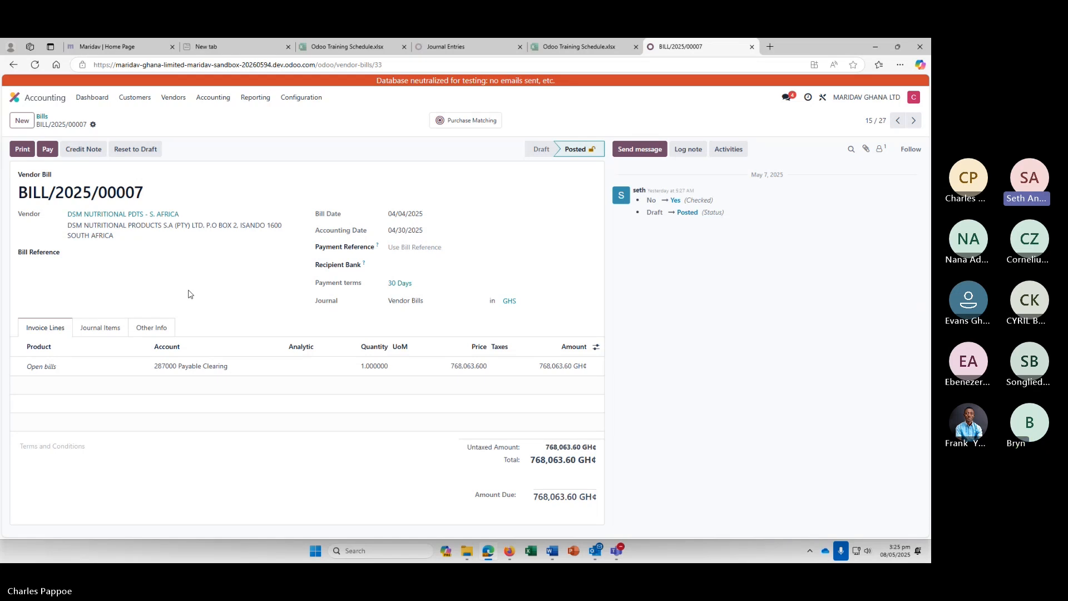
Register a partial payment of 1,000 GH¢ against the DSM NUTRITIONAL PDTS - S. AFRICA bill through the GCB BANK journal
click(47, 149)
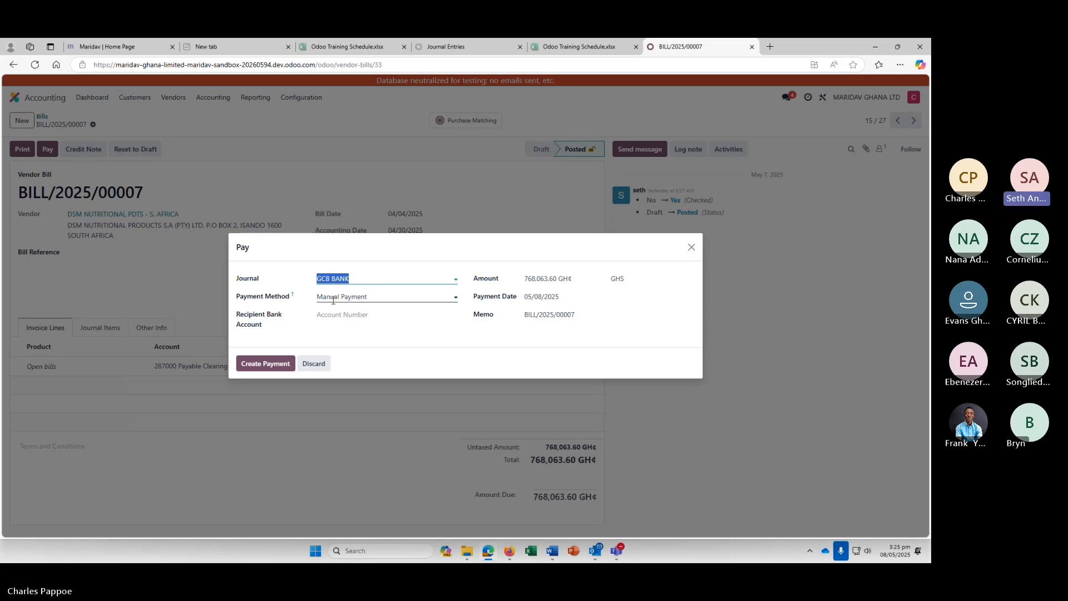
click(555, 280)
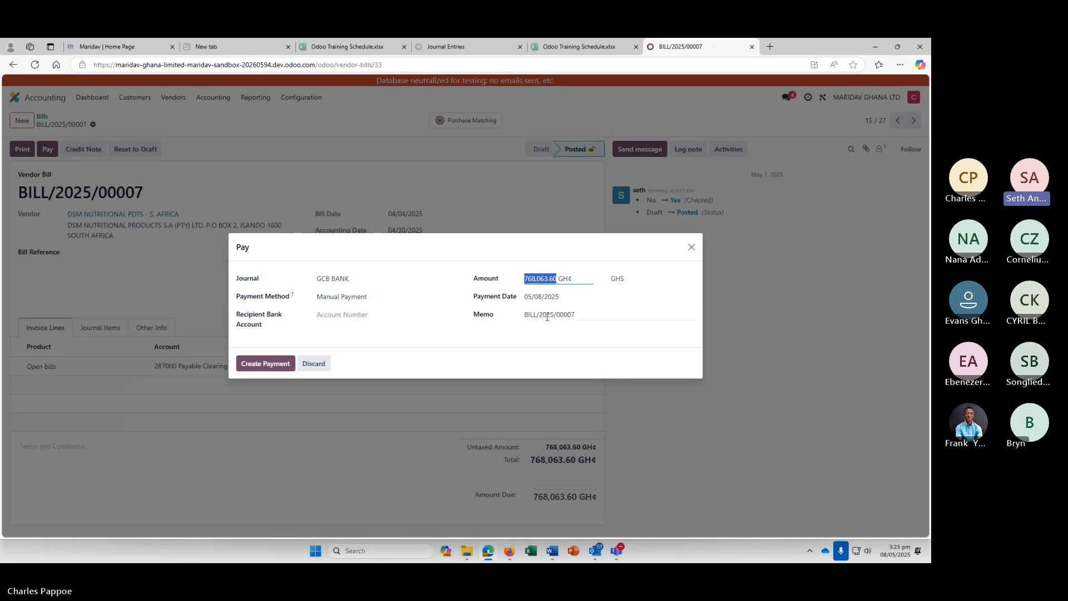
text(1000)
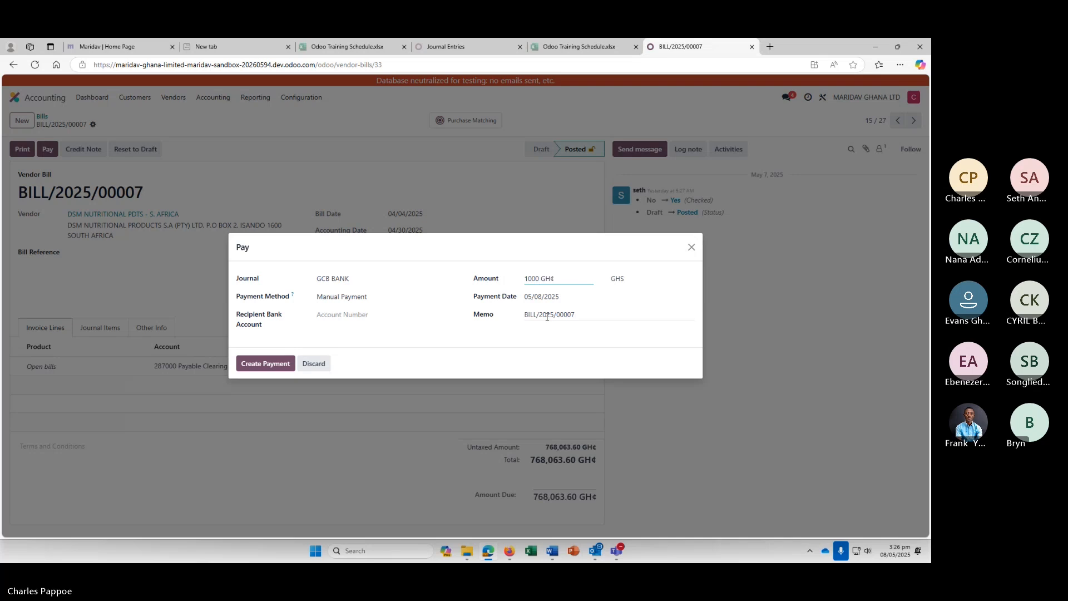
click(476, 363)
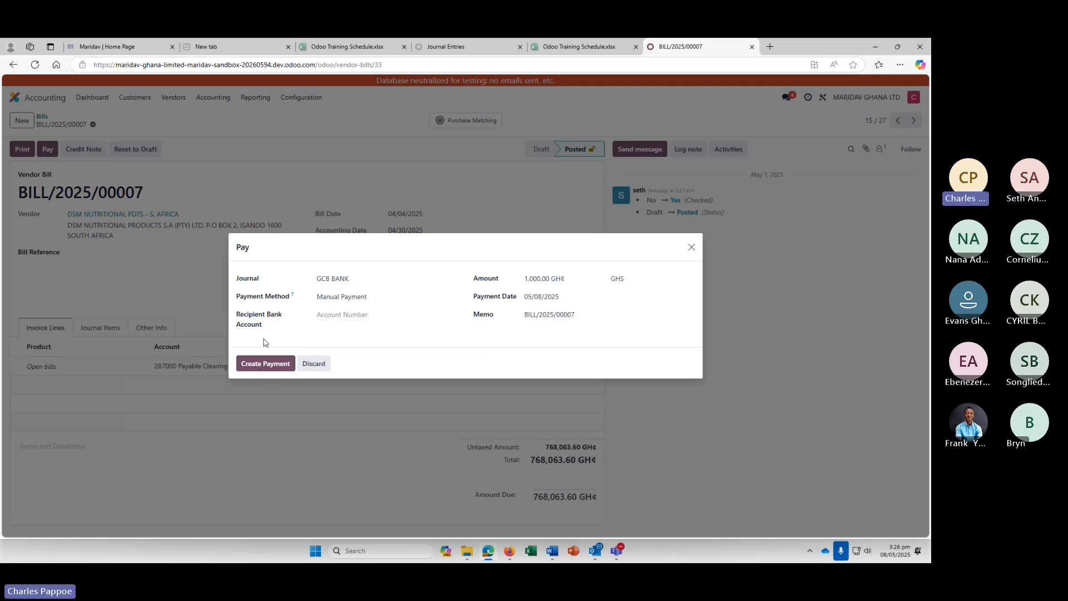
click(265, 364)
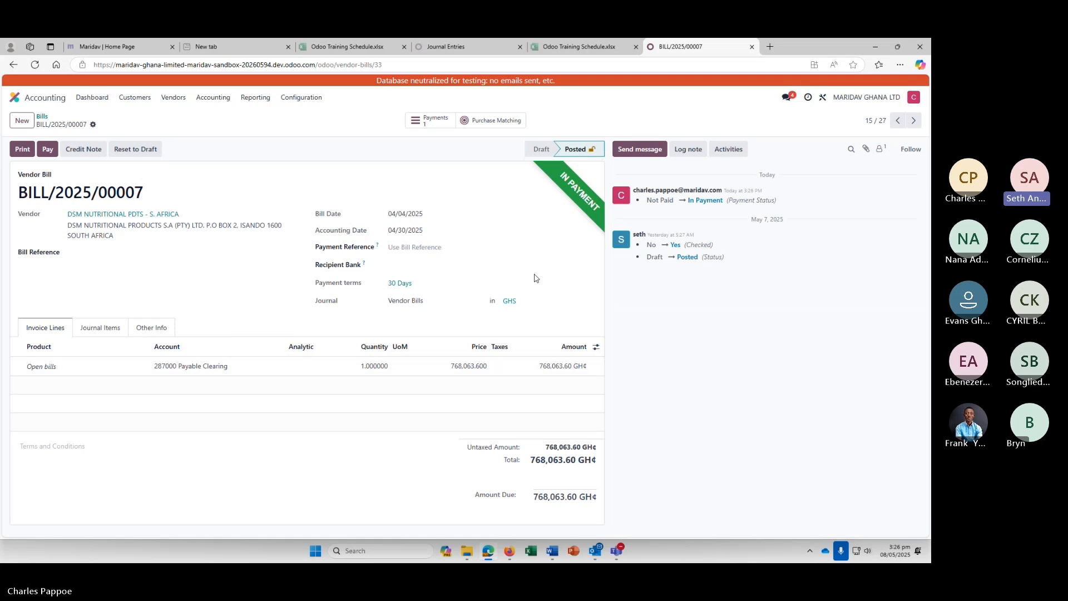
click(899, 268)
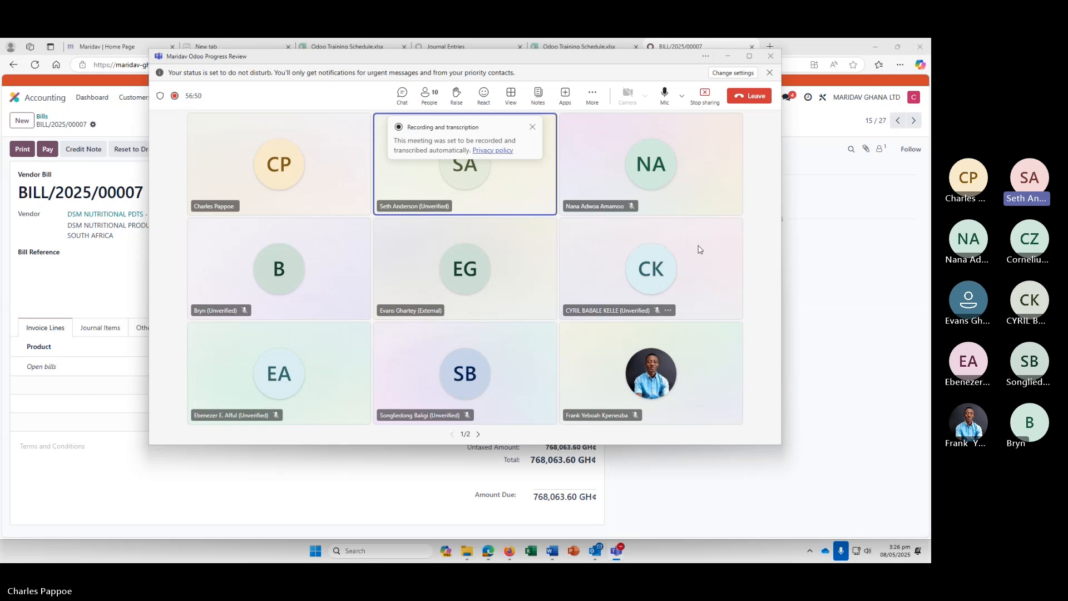
click(823, 142)
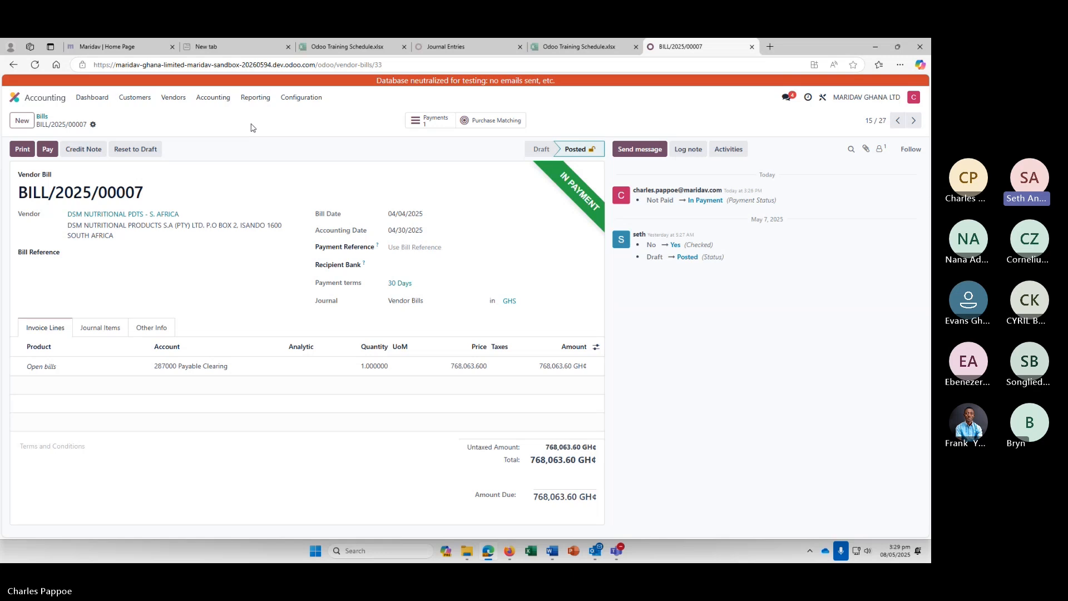
click(29, 120)
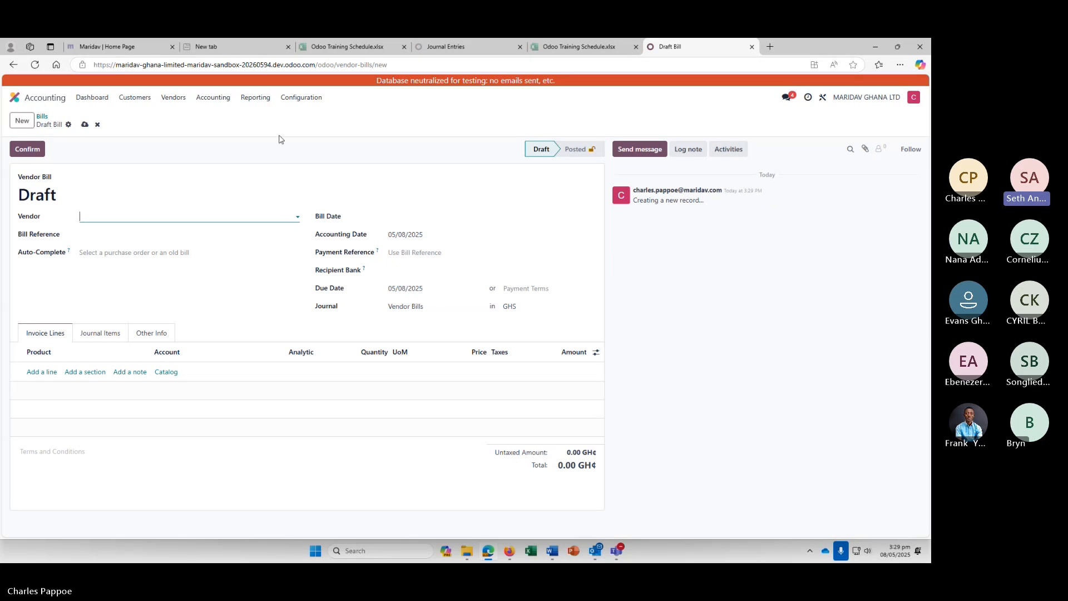
Open the Accounting settings and examine the options from default accounts and digitization to customer payments, vendor bills and vendor payments
click(314, 103)
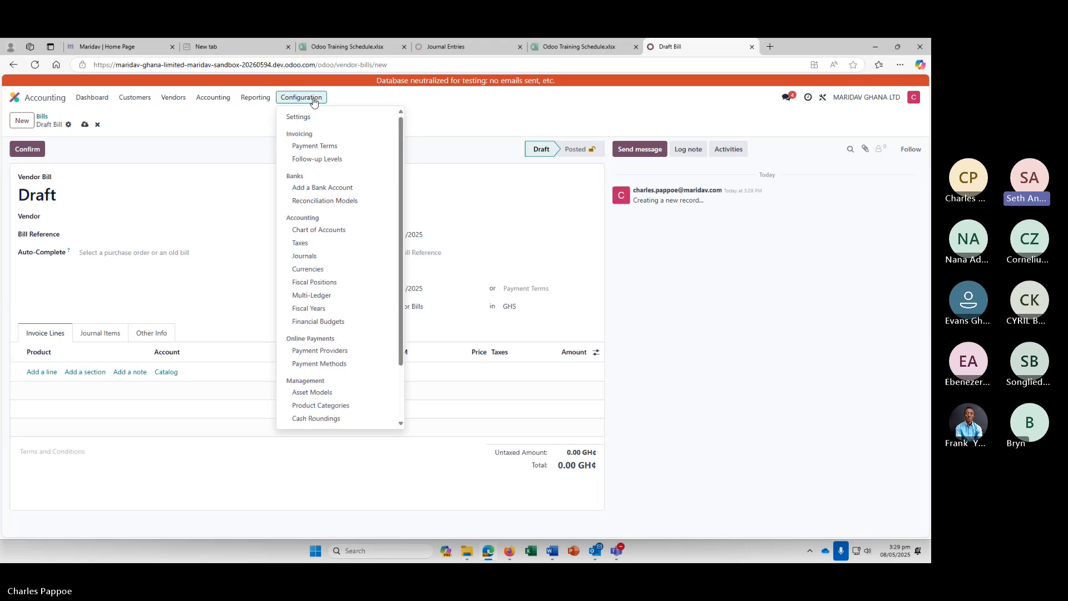
scroll(348, 212, down, 2)
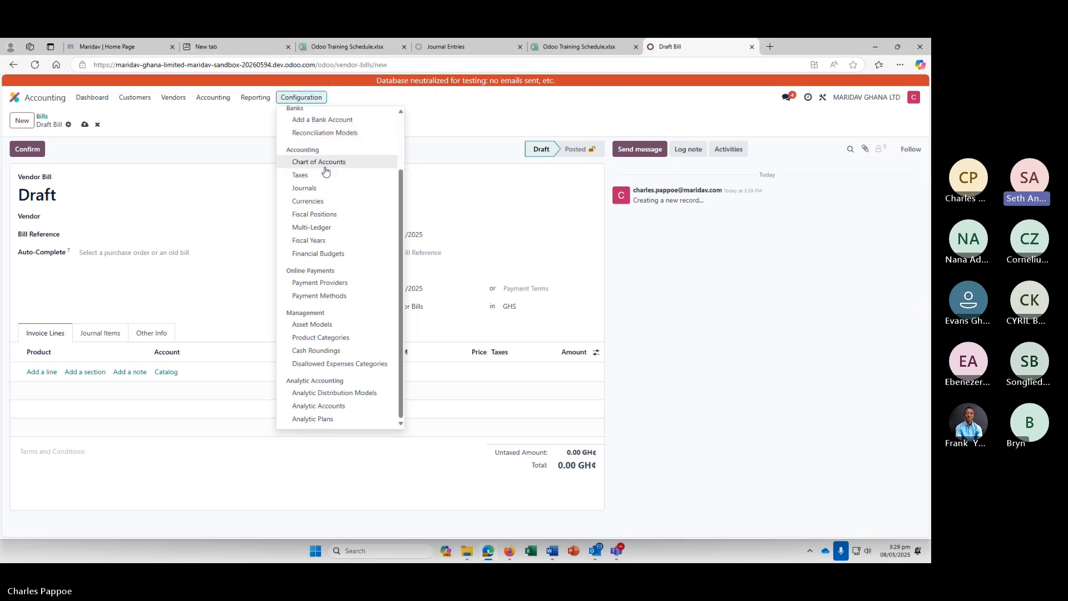
scroll(325, 171, up, 2)
click(301, 120)
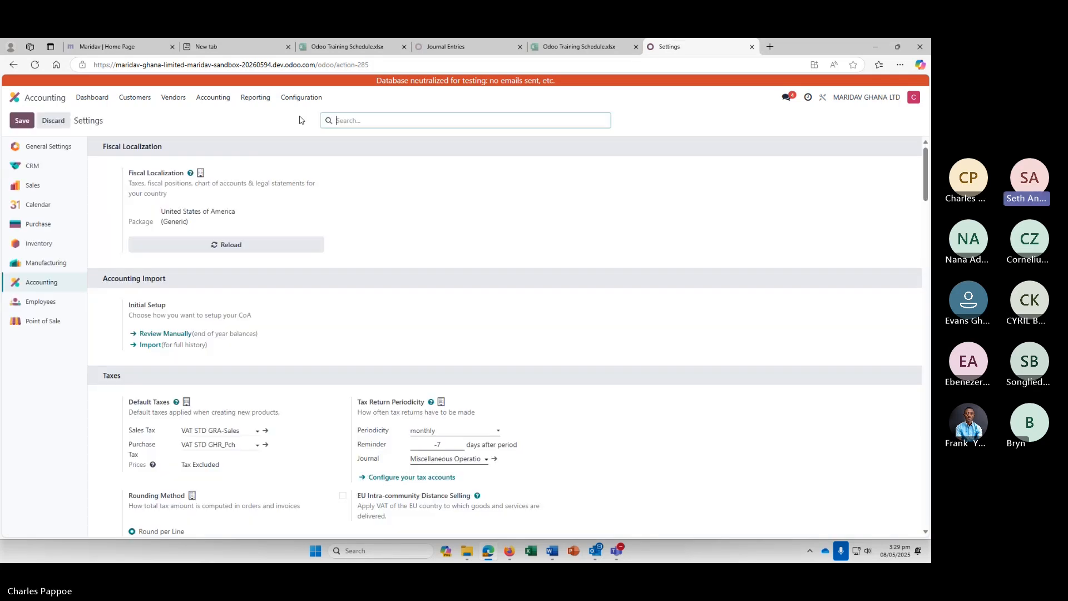
scroll(330, 231, down, 10)
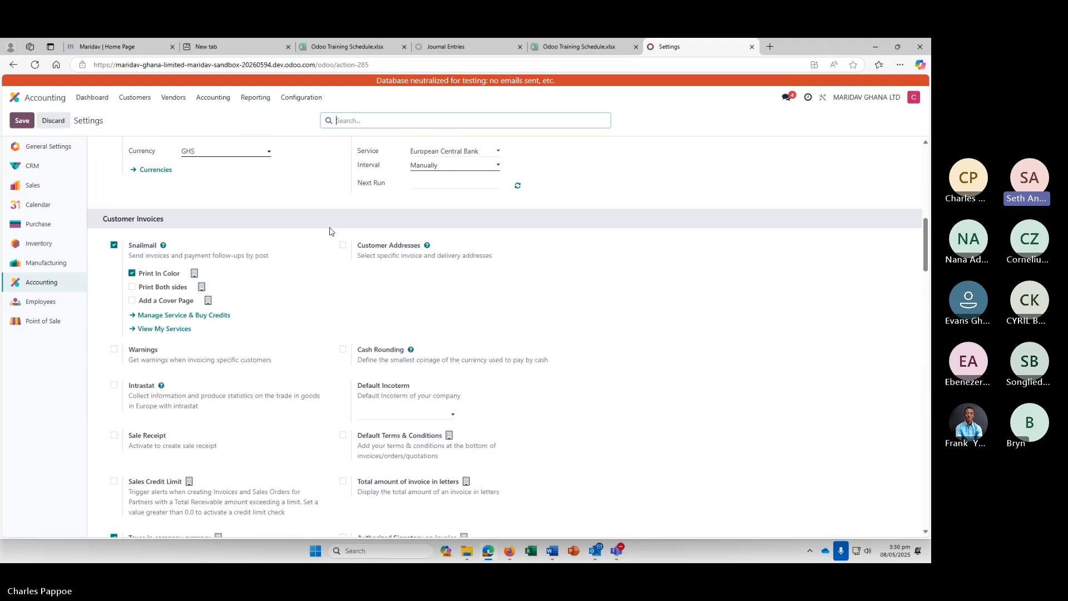
scroll(329, 231, down, 12)
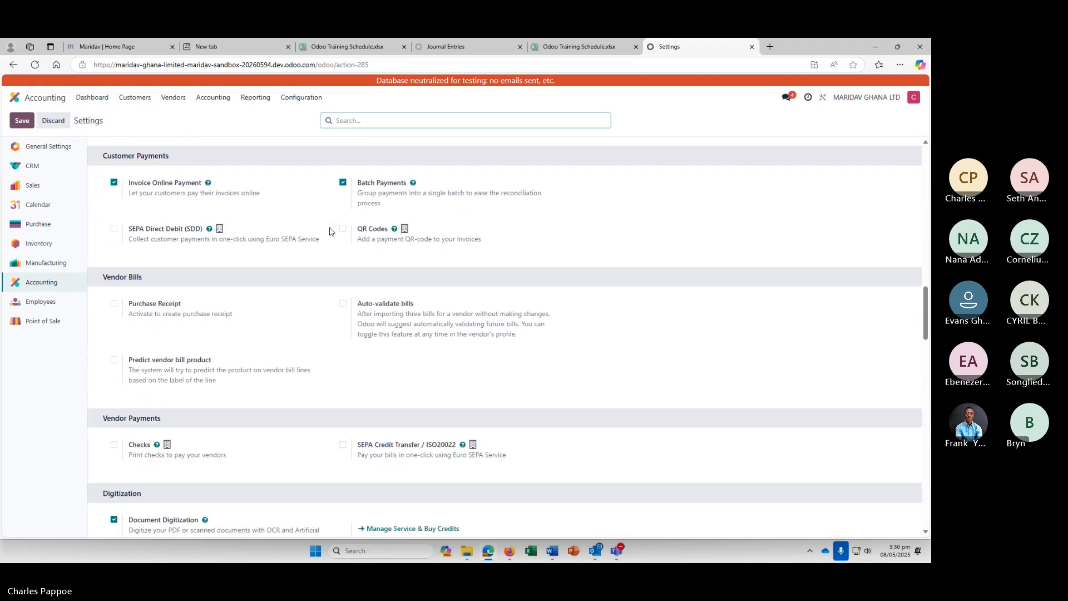
scroll(329, 231, down, 3)
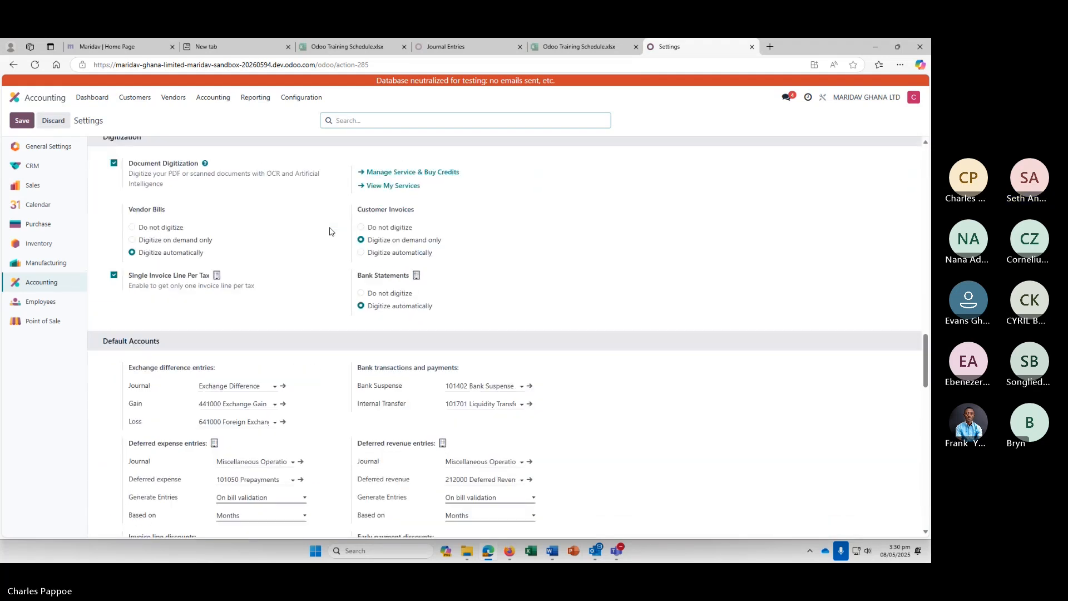
scroll(330, 231, down, 3)
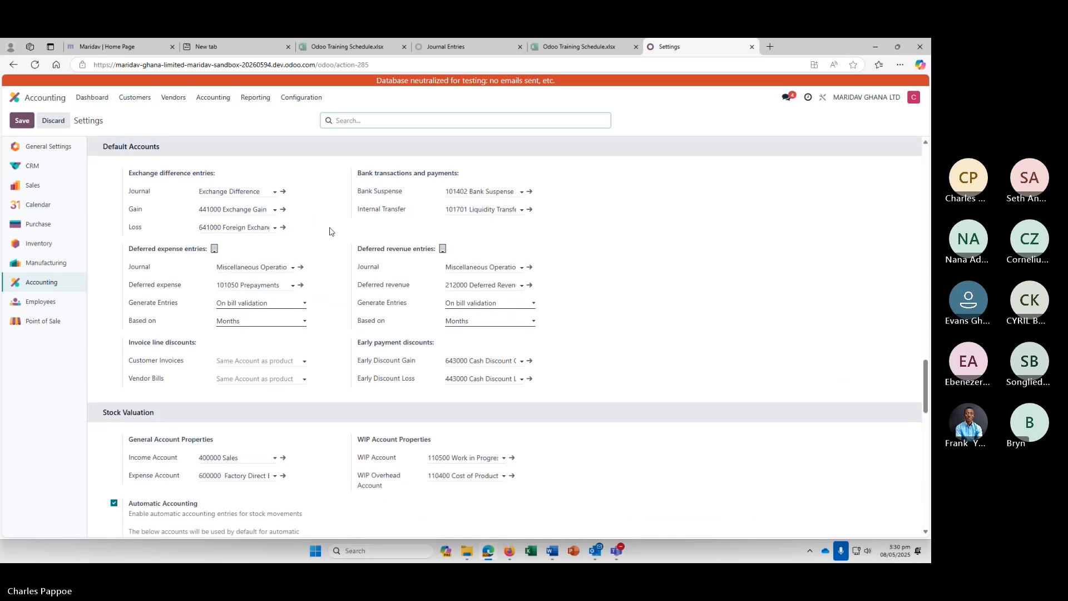
scroll(330, 231, down, 10)
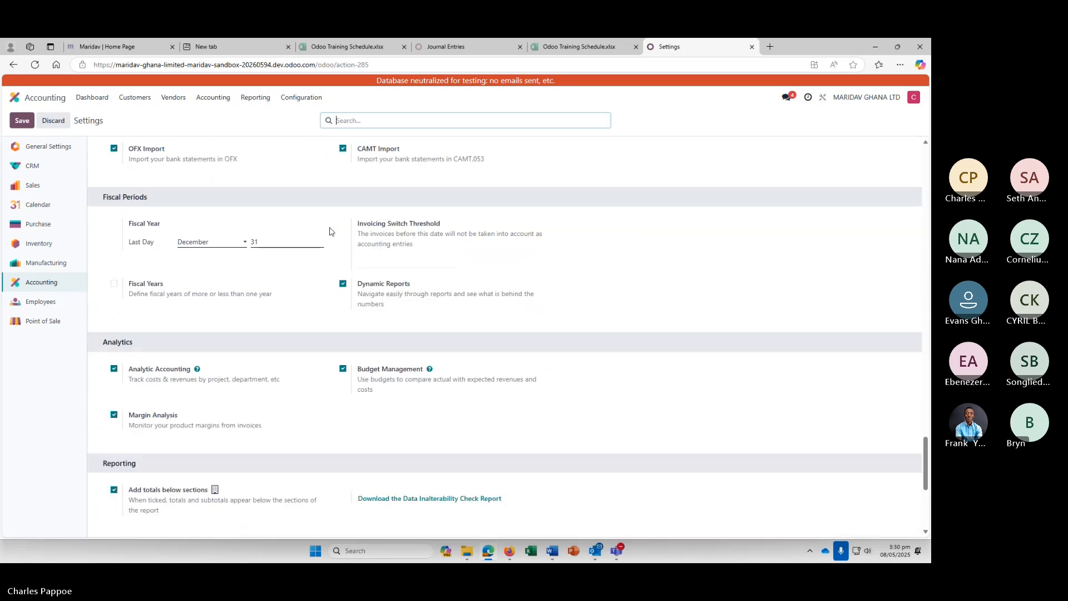
scroll(330, 231, down, 5)
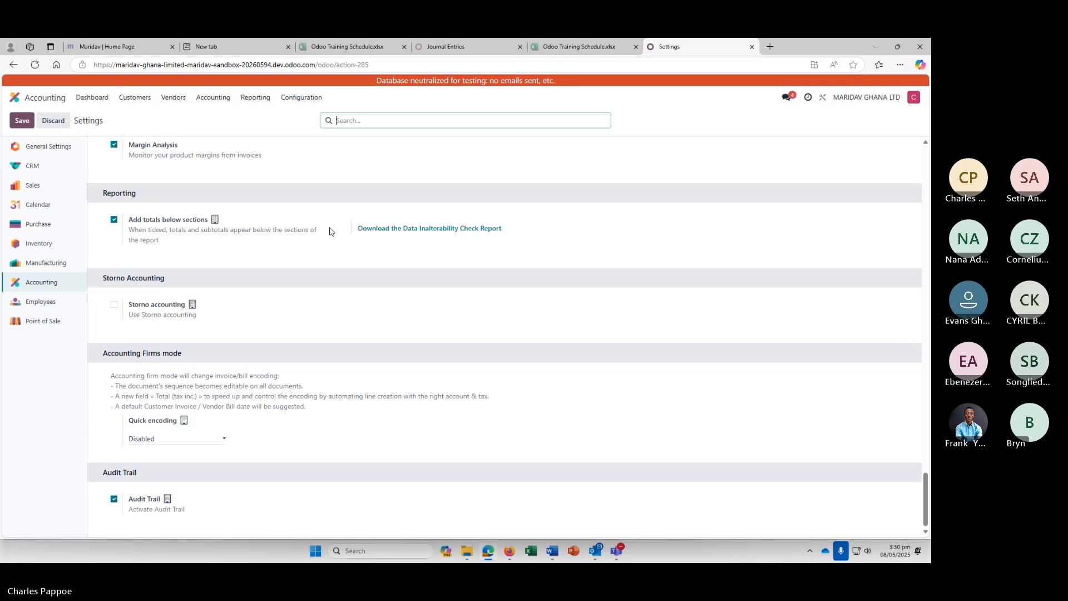
mouse_move(320, 226)
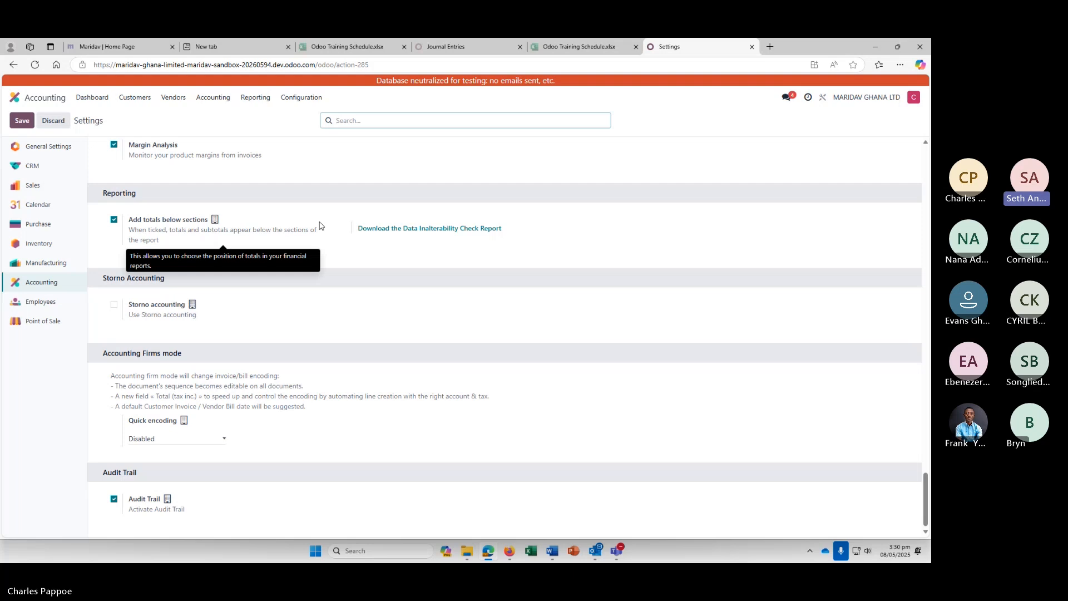
scroll(322, 211, up, 10)
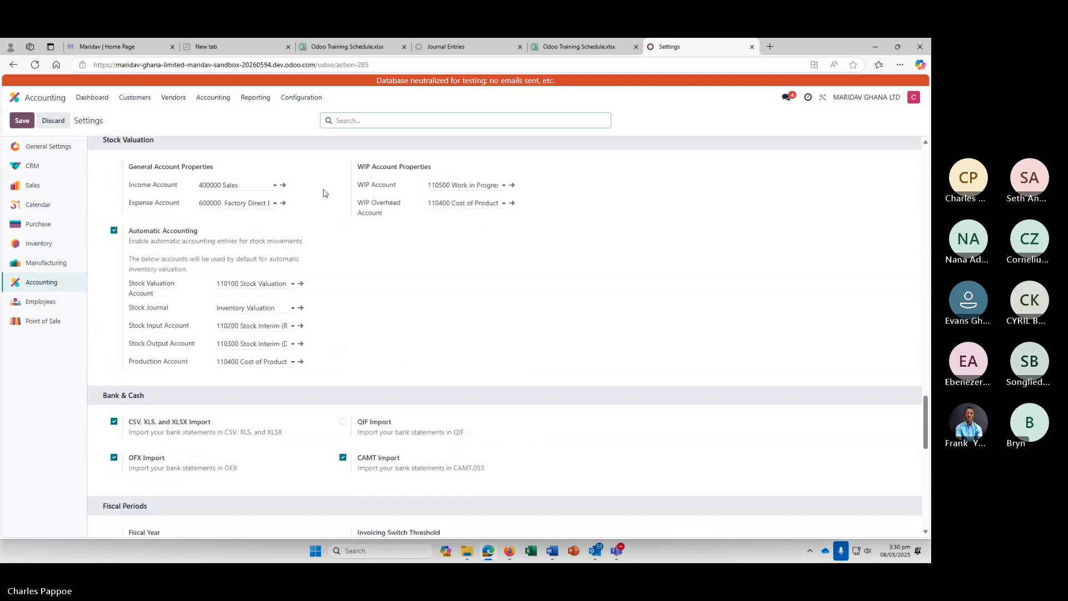
scroll(324, 193, up, 3)
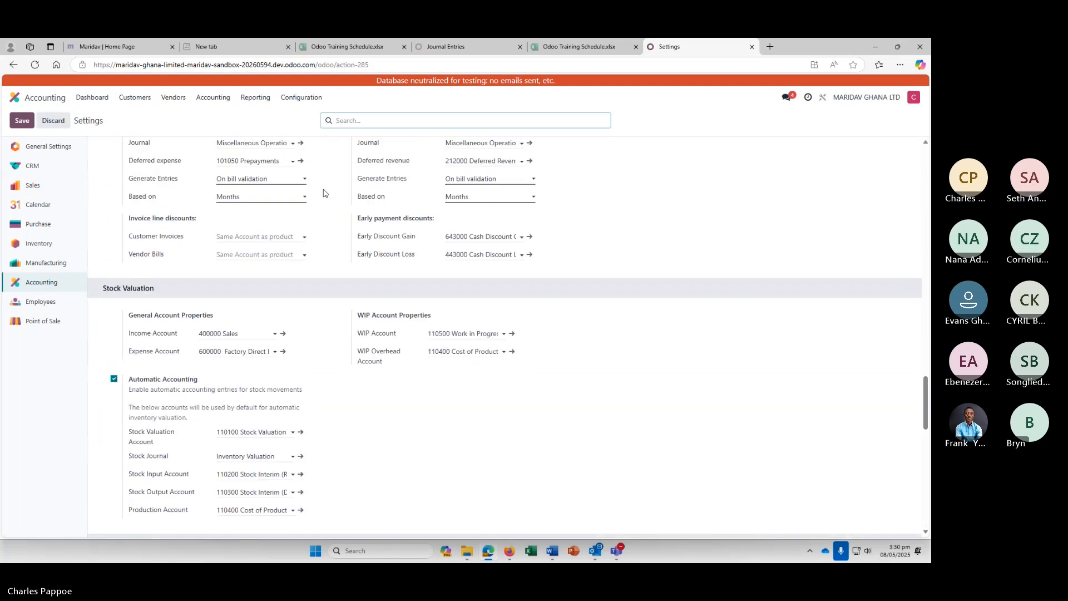
scroll(324, 193, up, 3)
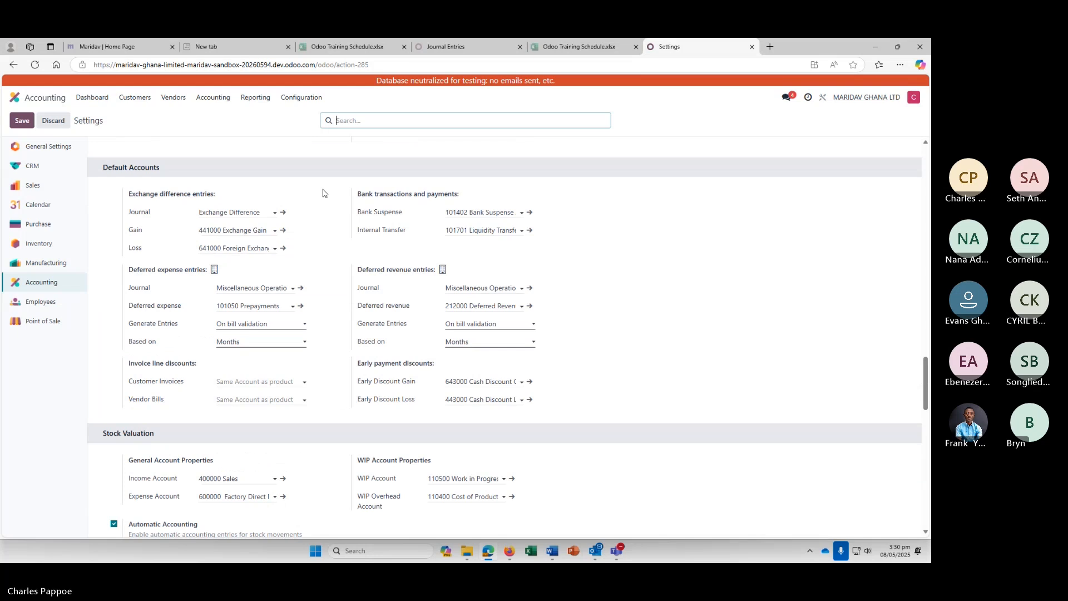
scroll(323, 193, up, 2)
scroll(323, 193, up, 3)
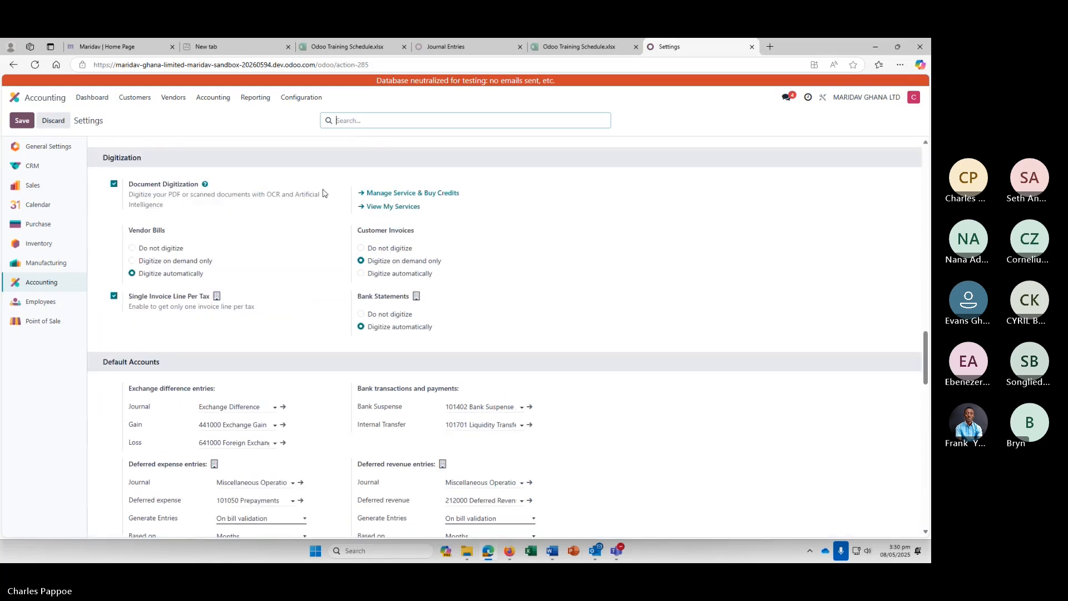
scroll(323, 193, up, 6)
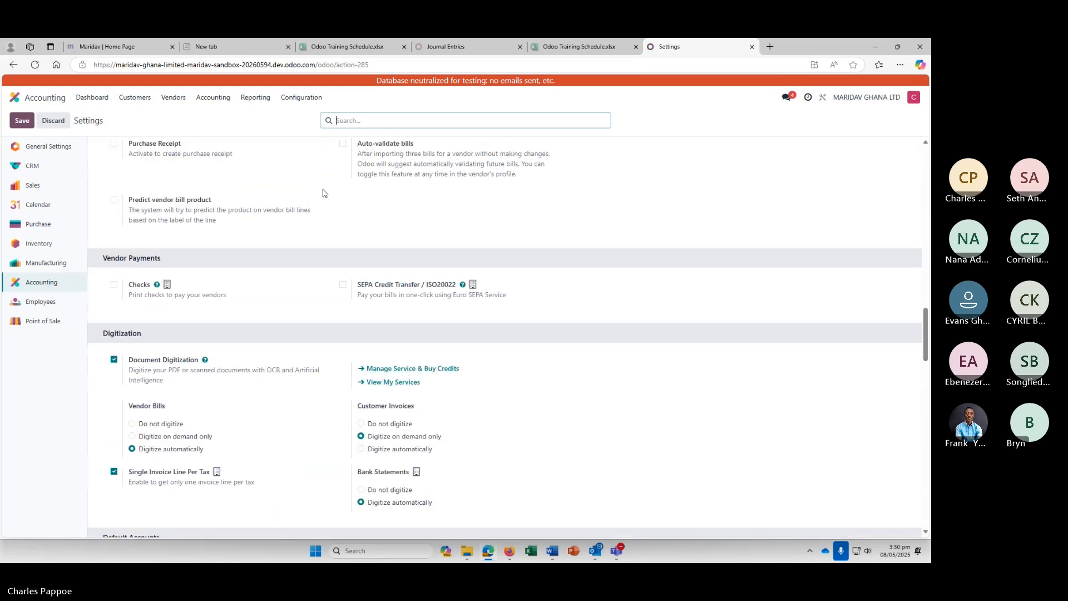
scroll(323, 193, up, 1)
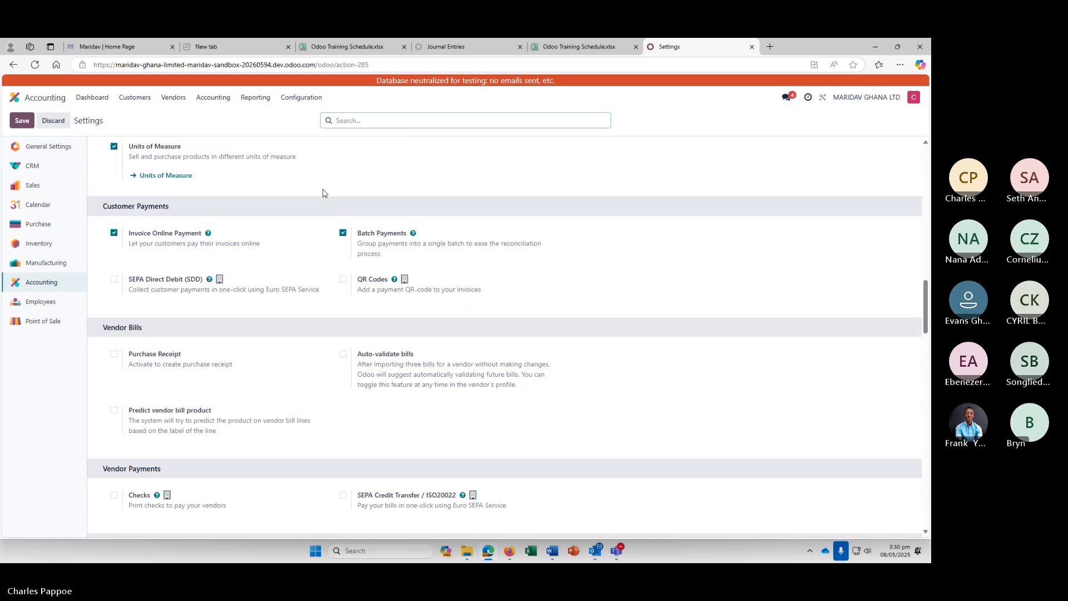
Examine the Accounting settings for customer payments, vendor bills, digitization and default accounts, including the Based on options for deferred expense entries
scroll(324, 193, up, 6)
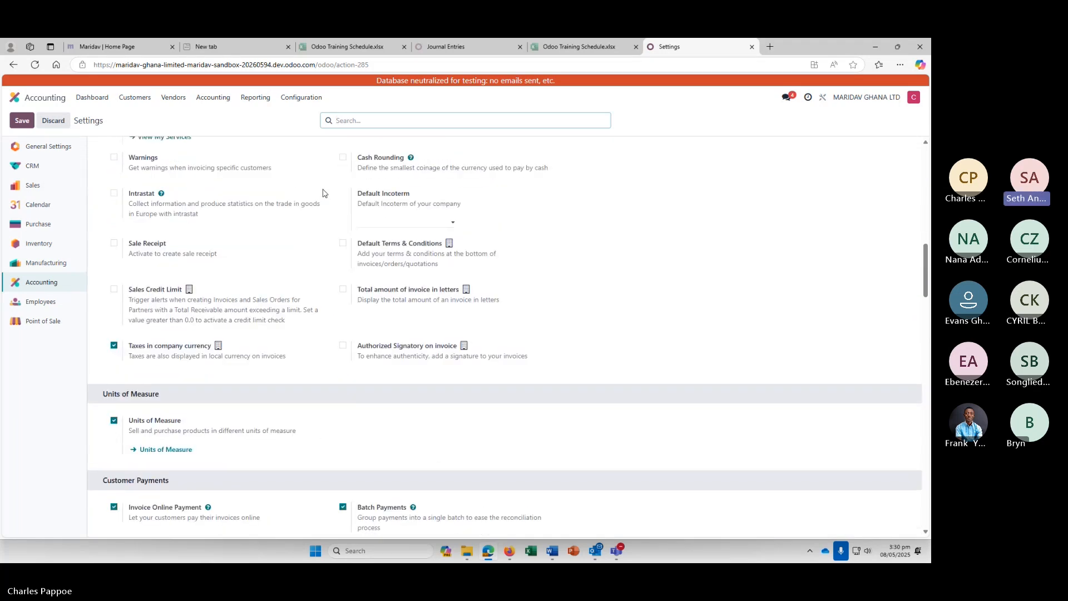
scroll(323, 193, up, 4)
scroll(323, 193, down, 9)
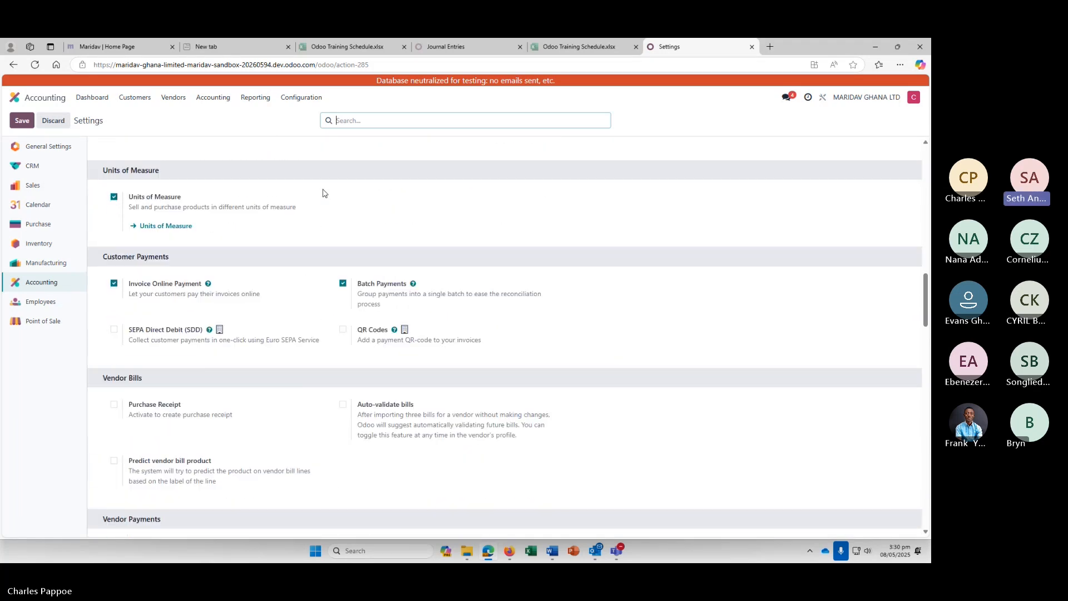
scroll(323, 193, down, 2)
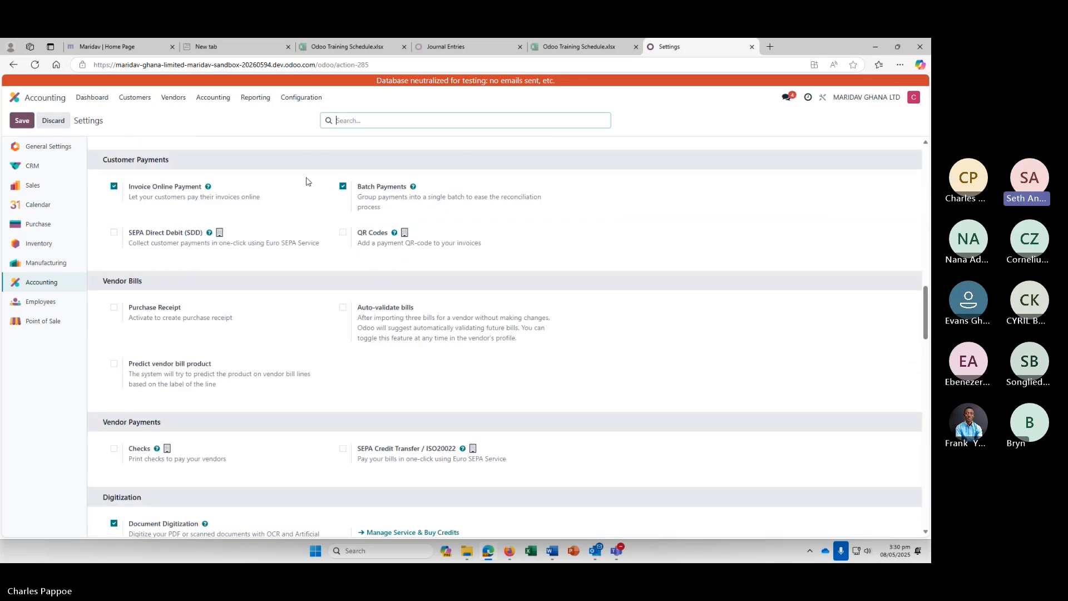
scroll(300, 167, down, 4)
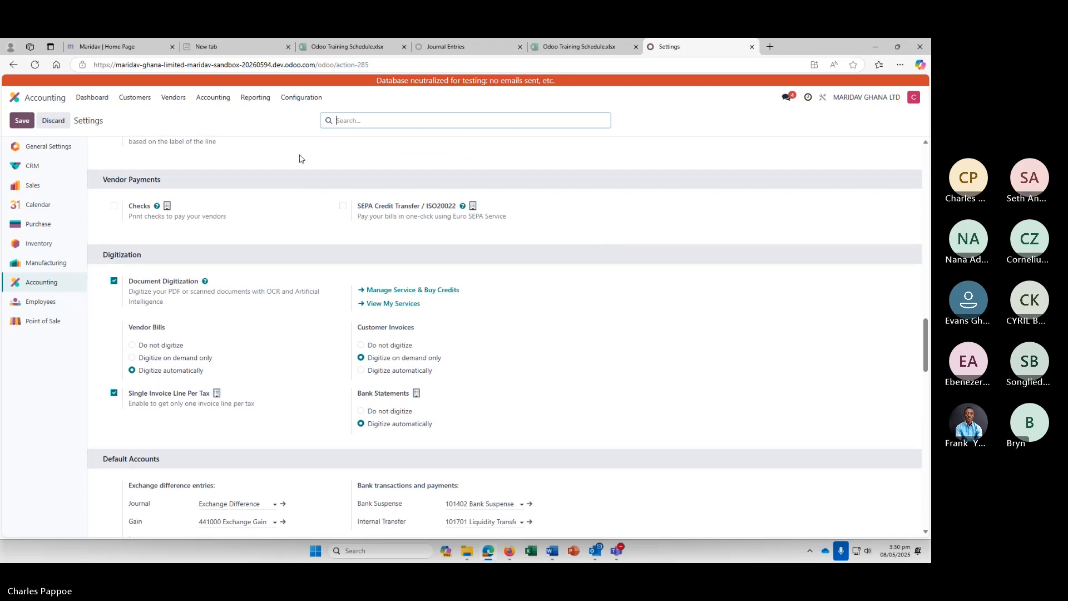
scroll(298, 151, down, 3)
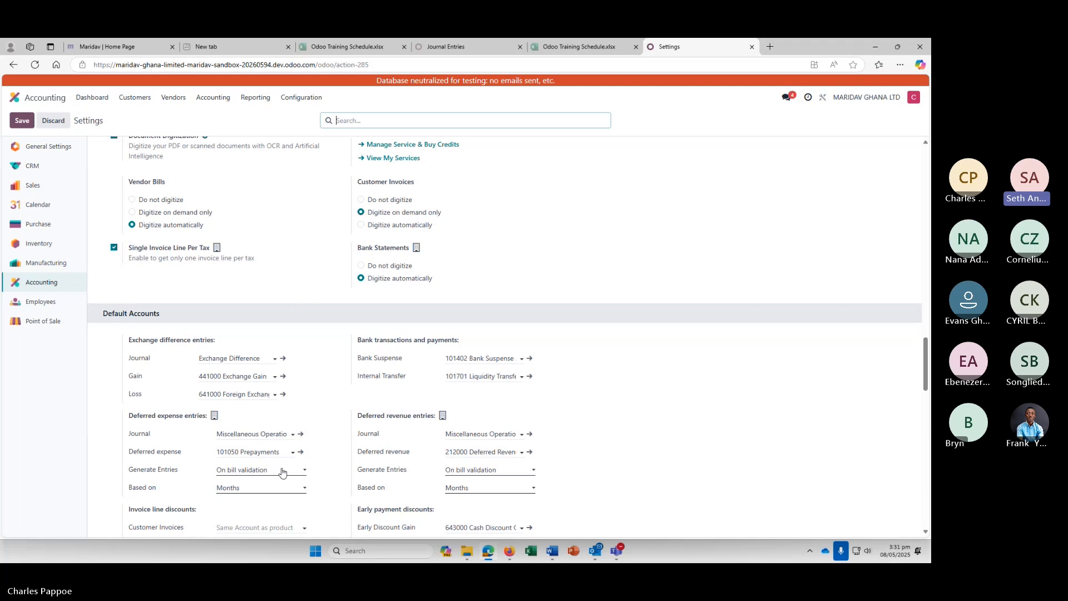
click(304, 489)
scroll(303, 482, down, 1)
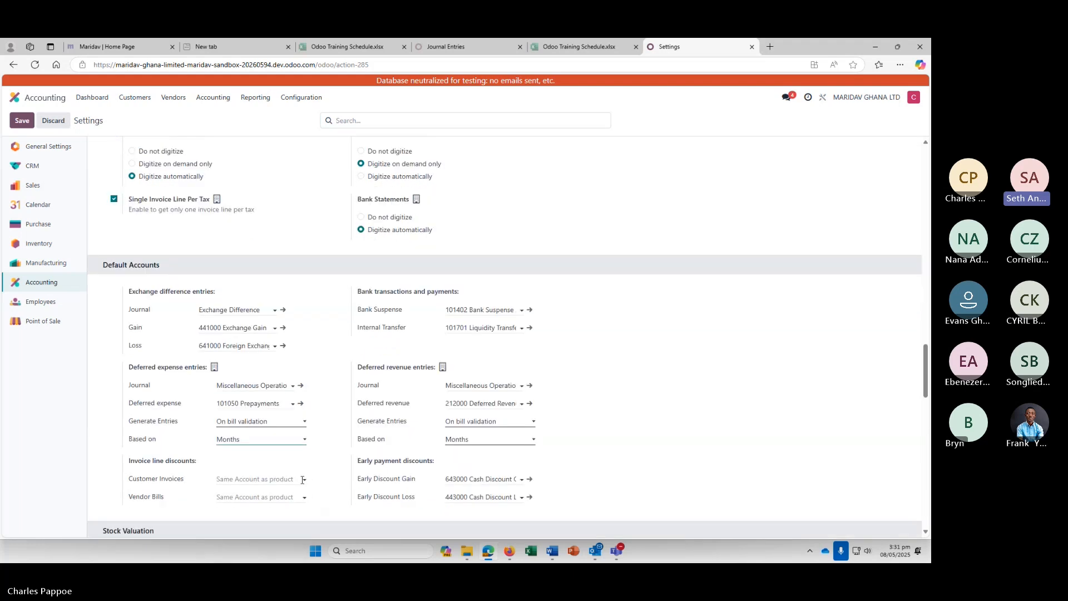
click(304, 440)
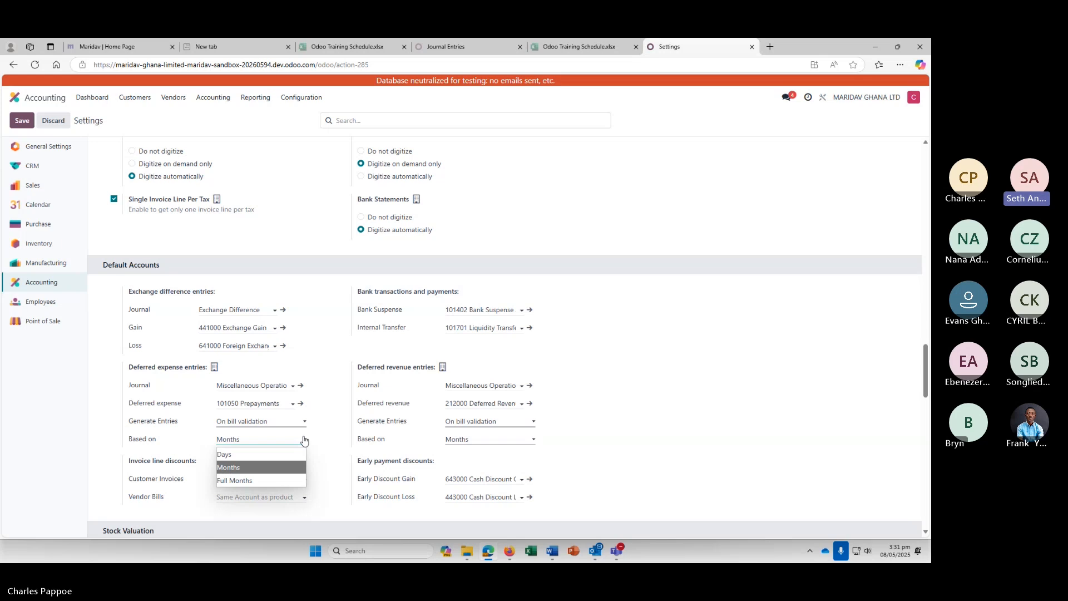
click(347, 316)
scroll(310, 339, up, 15)
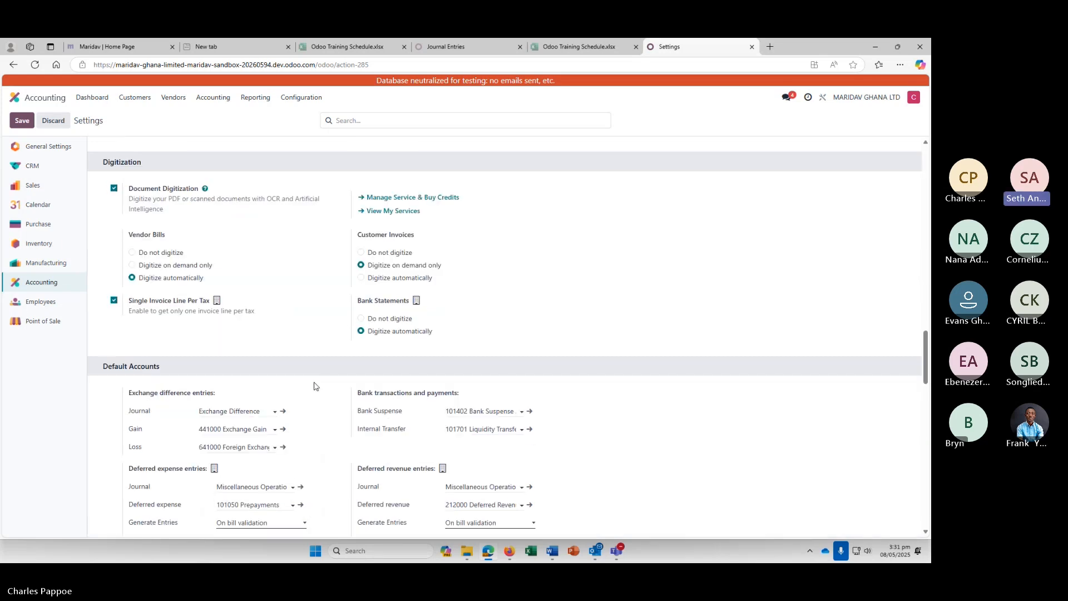
scroll(310, 374, up, 10)
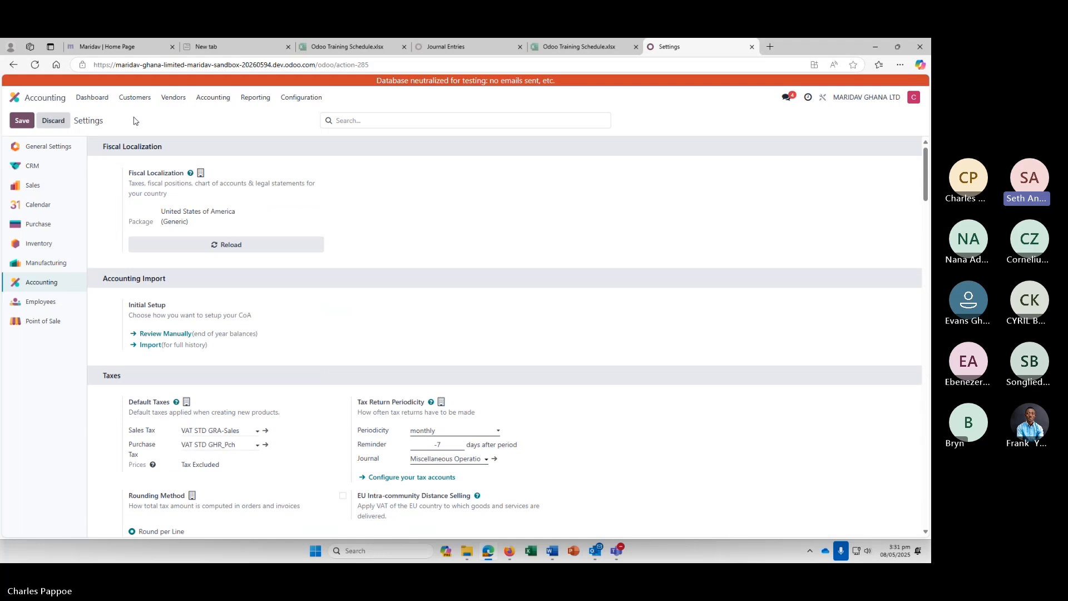
Create a new vendor bill with Caroken Enterprise as the vendor
click(172, 101)
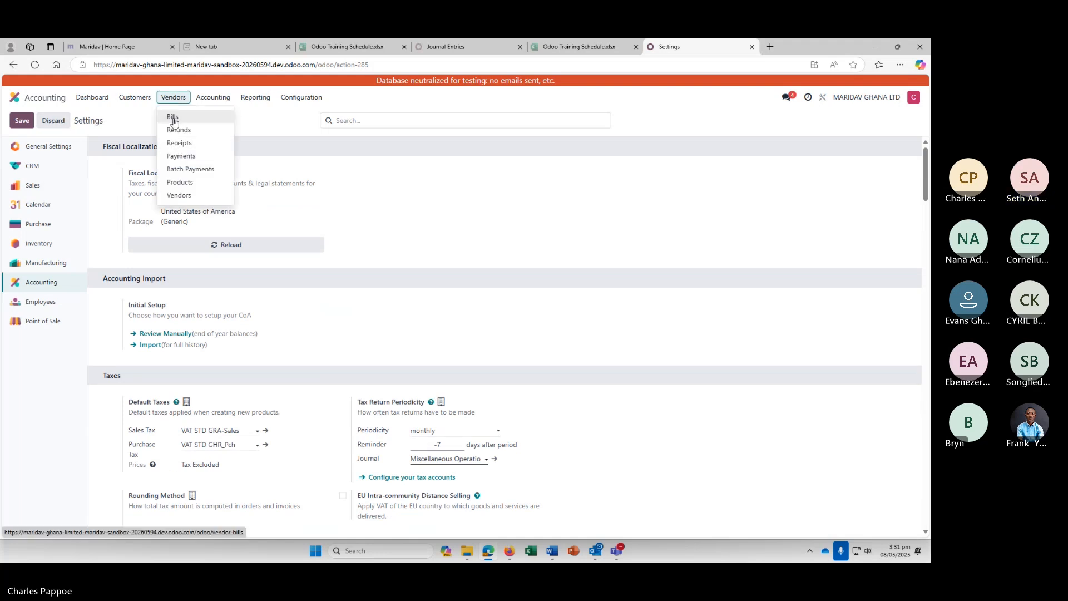
click(172, 116)
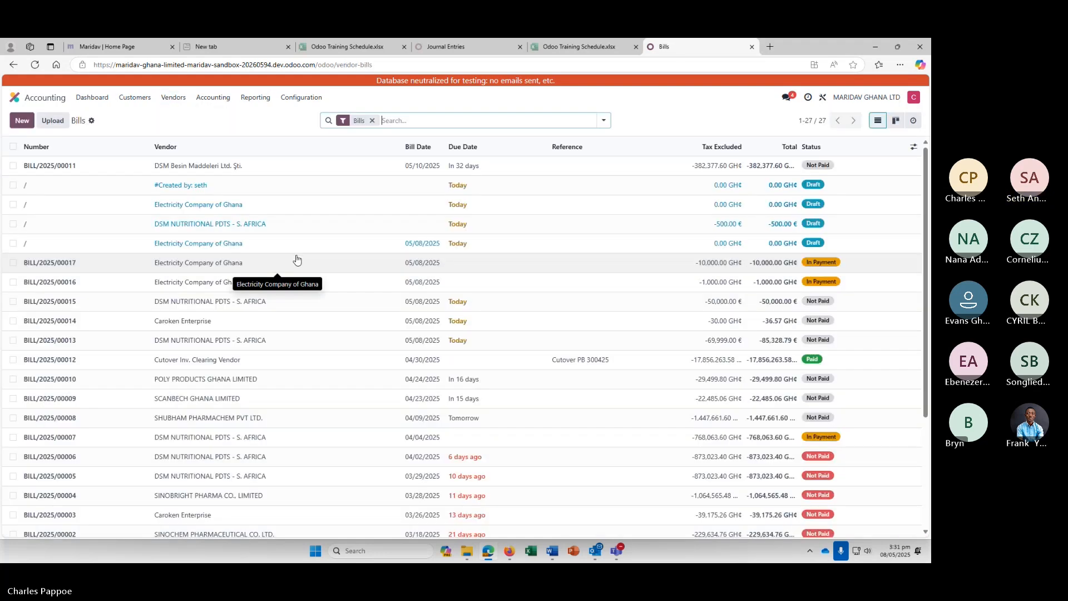
click(23, 121)
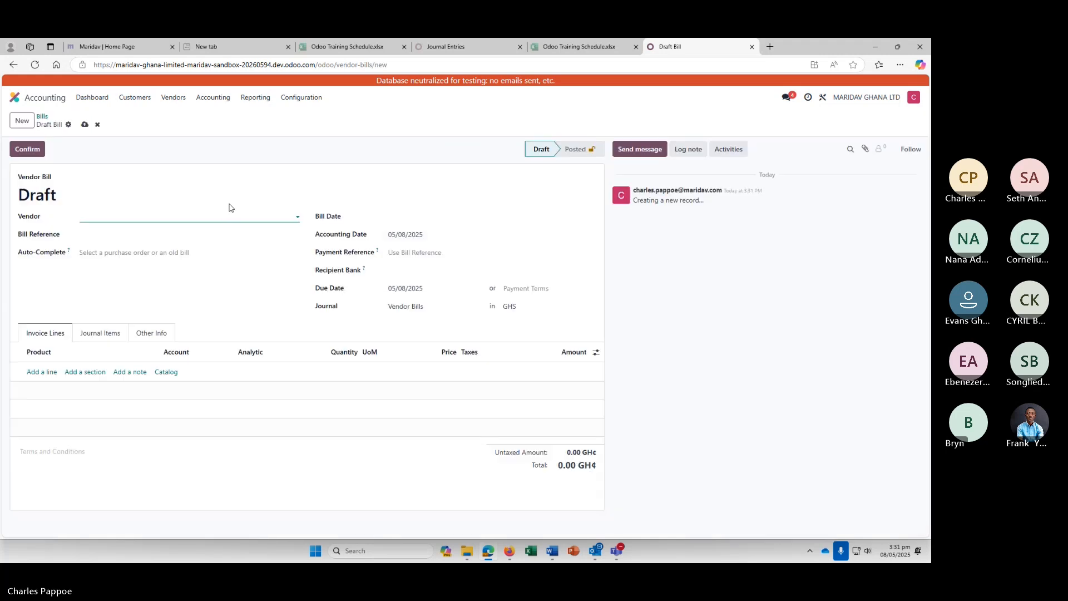
click(233, 216)
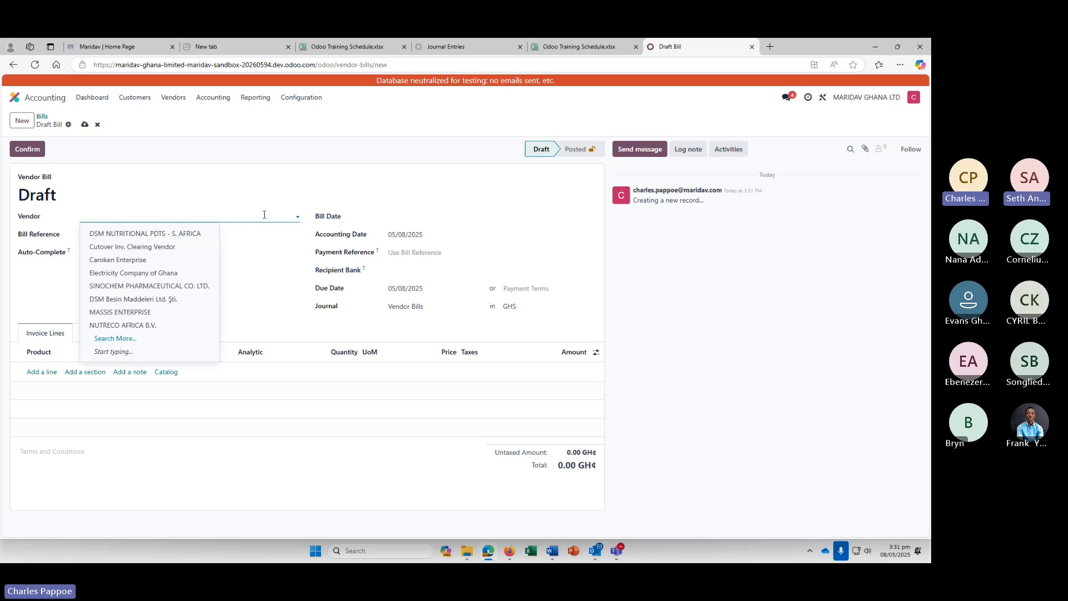
text(caro)
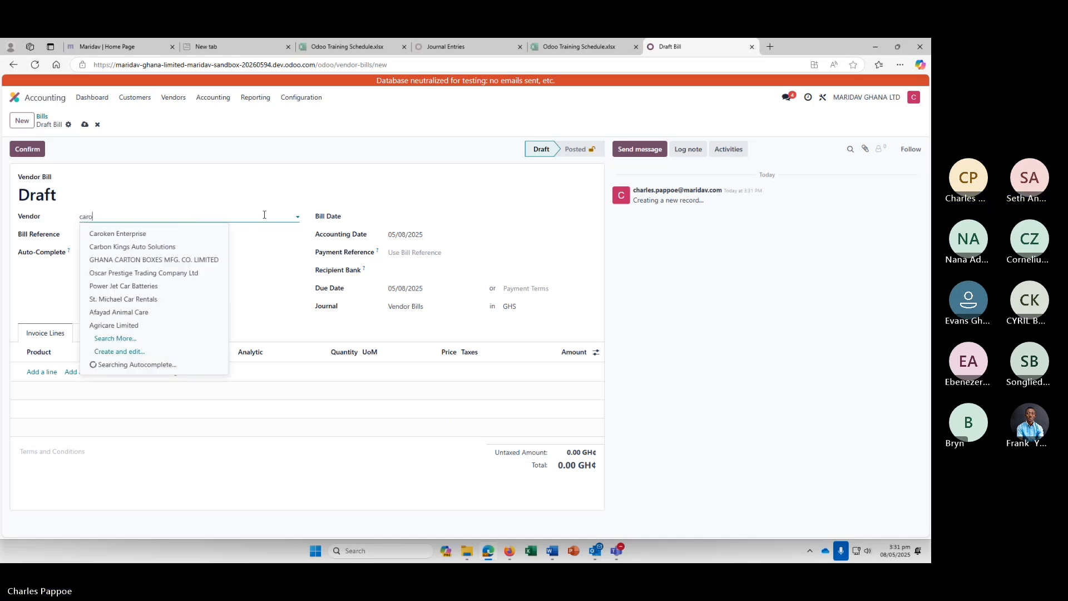
click(168, 239)
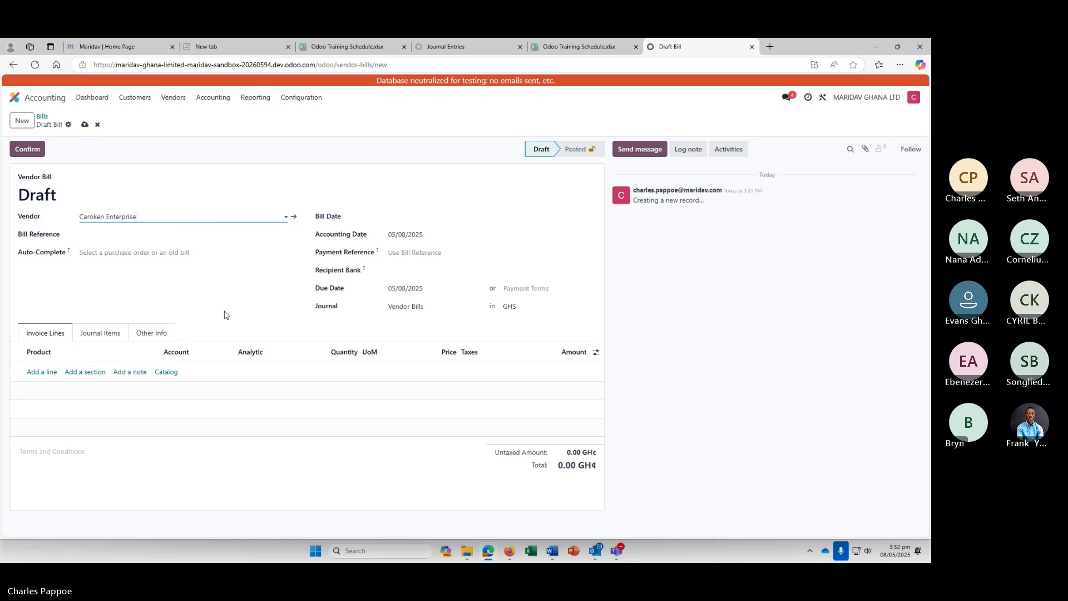
Set the draft bill's payment terms to 30 Days and its currency to GHS
click(523, 289)
click(523, 344)
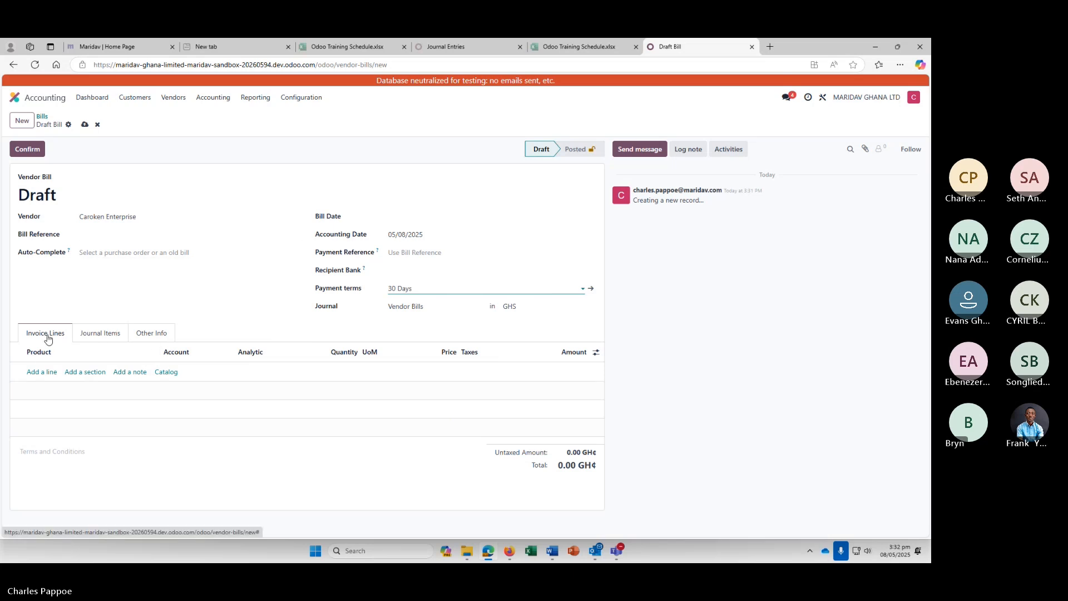
click(40, 356)
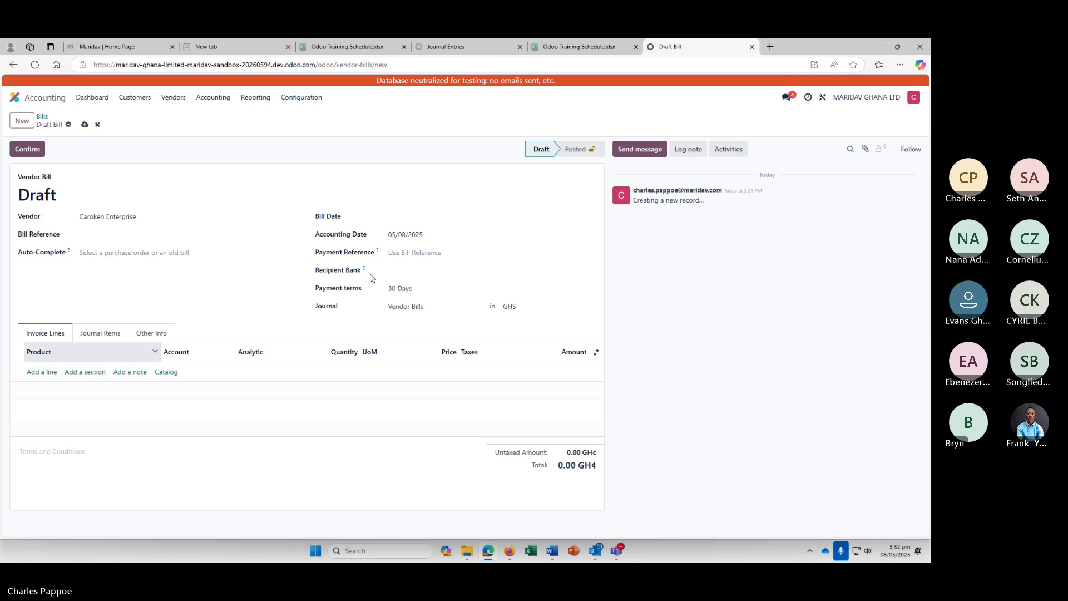
click(528, 307)
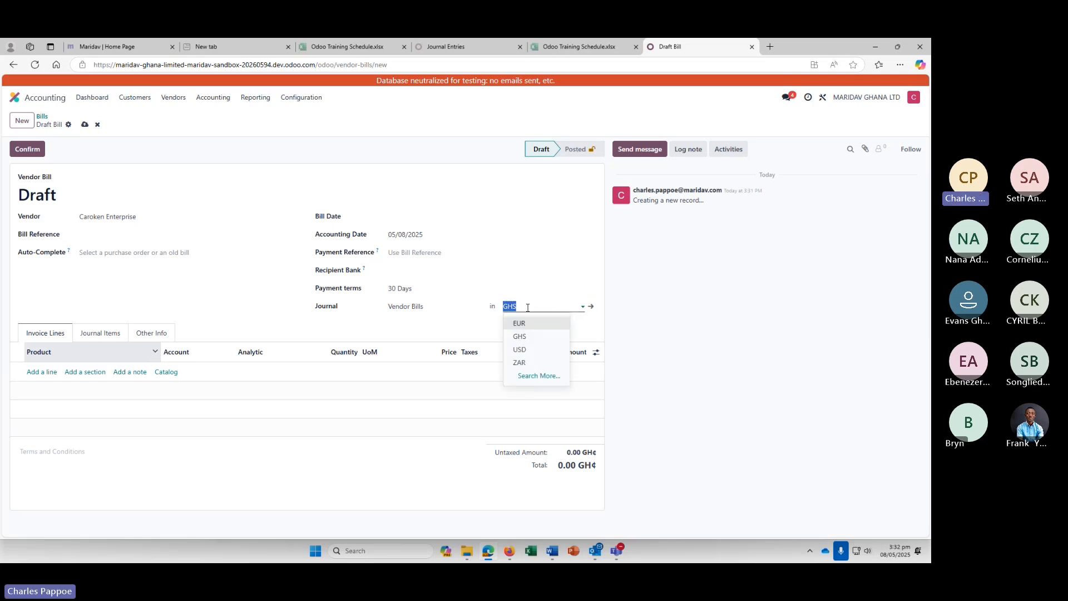
click(520, 338)
click(142, 355)
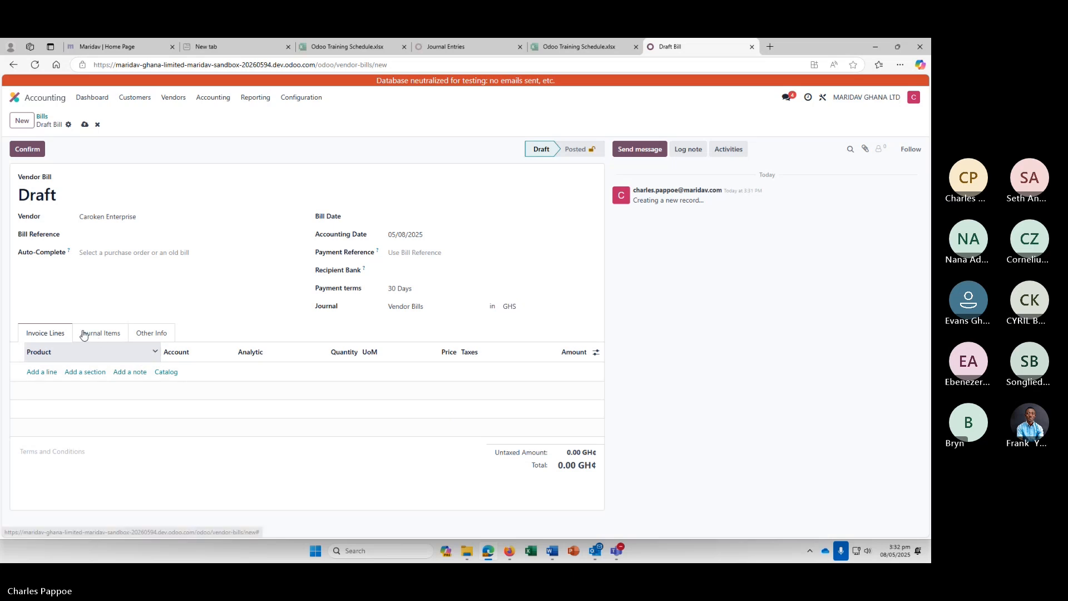
click(130, 354)
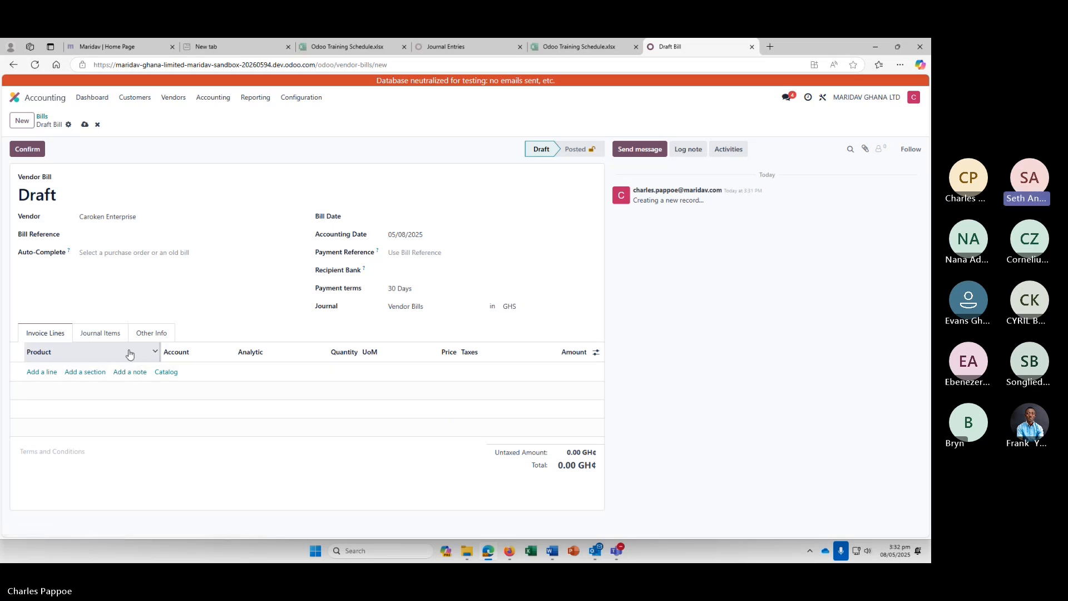
Add an invoice line for [525] Soyabean Kg, view the details of its 110200 Stock Interim (Received) account and return to the bill
click(44, 373)
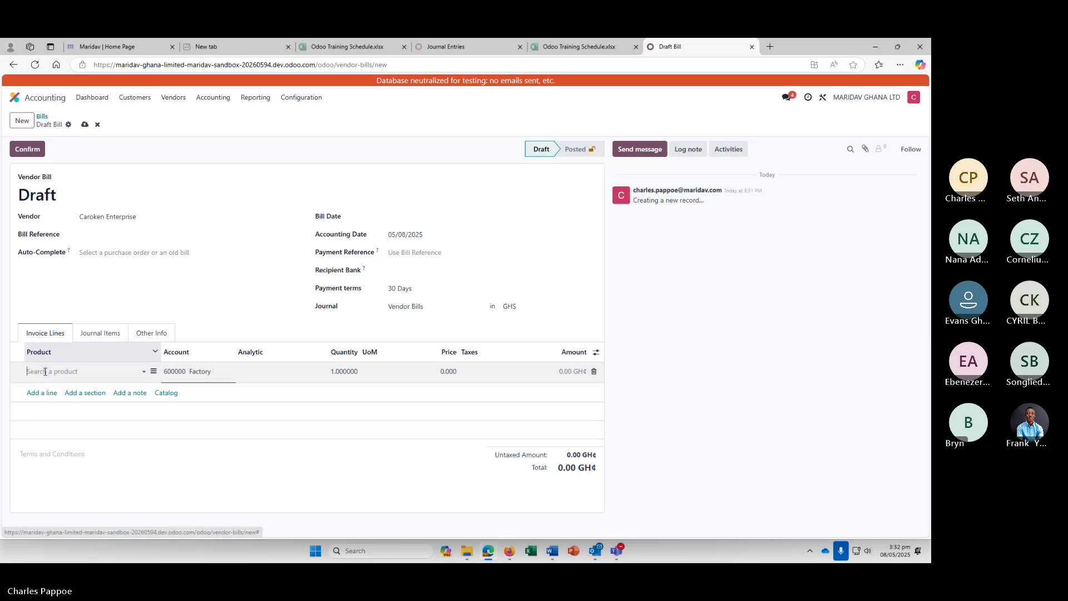
click(144, 371)
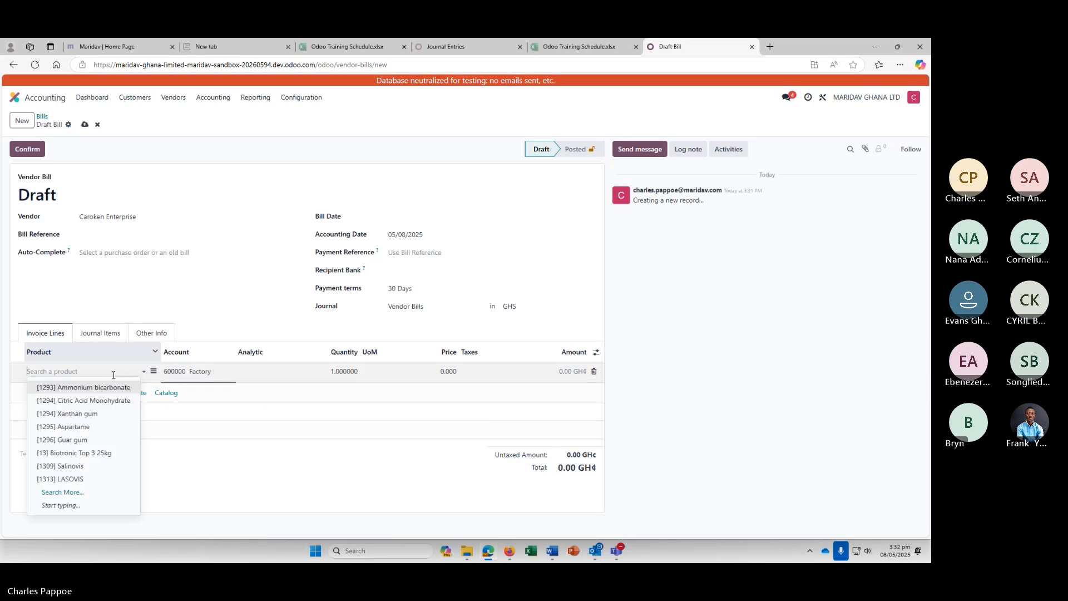
text(s)
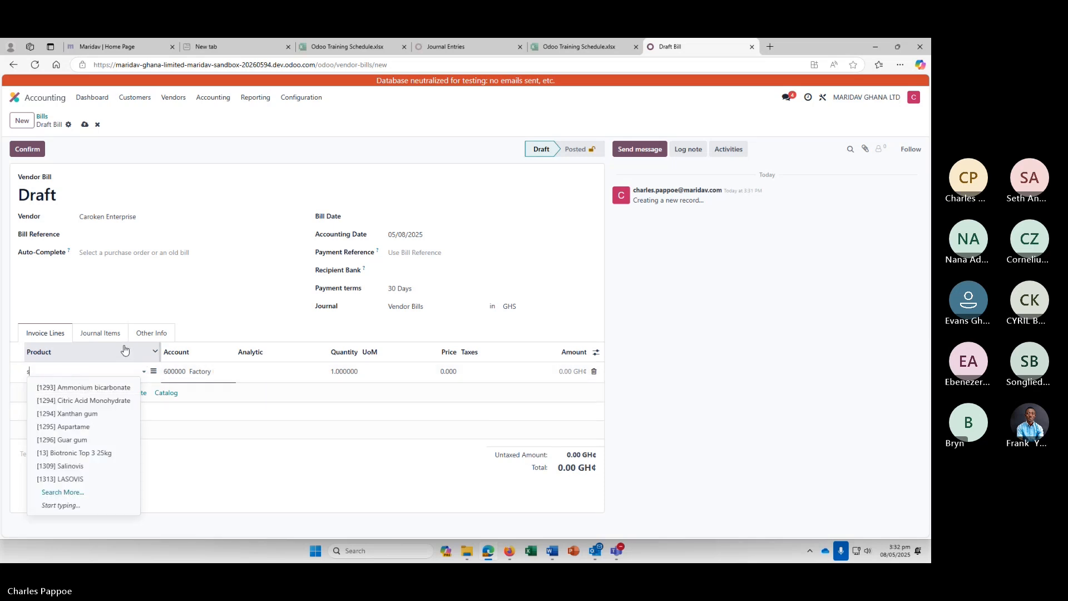
text(oy)
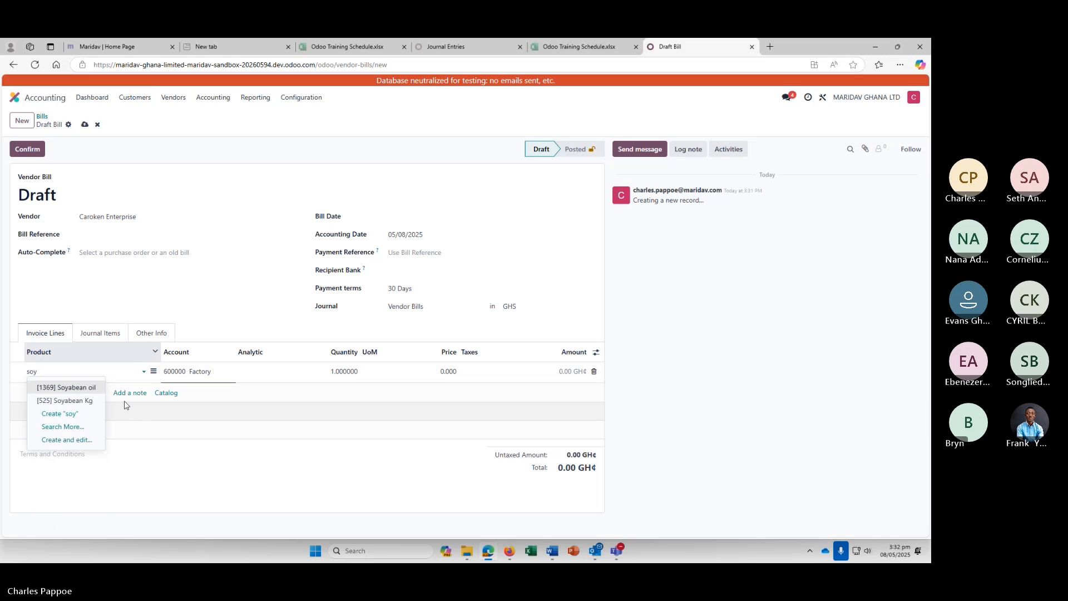
click(81, 403)
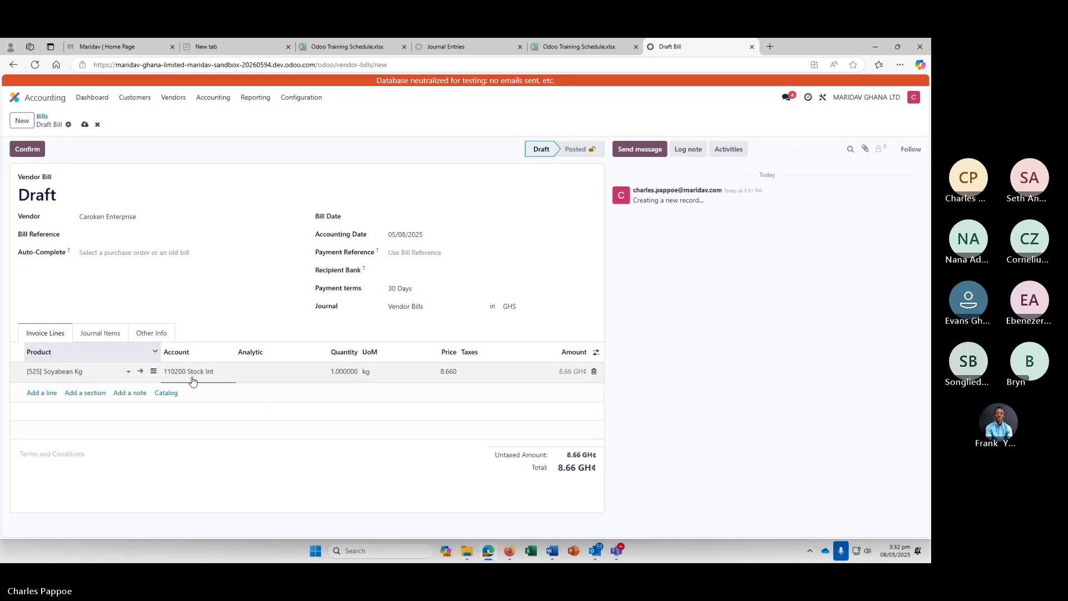
click(227, 372)
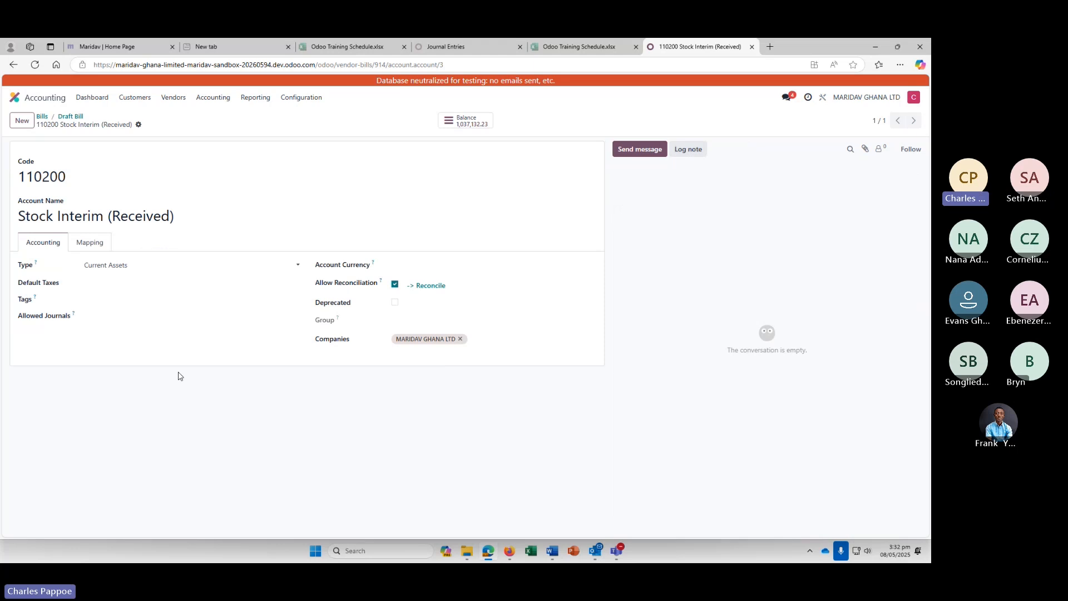
click(12, 65)
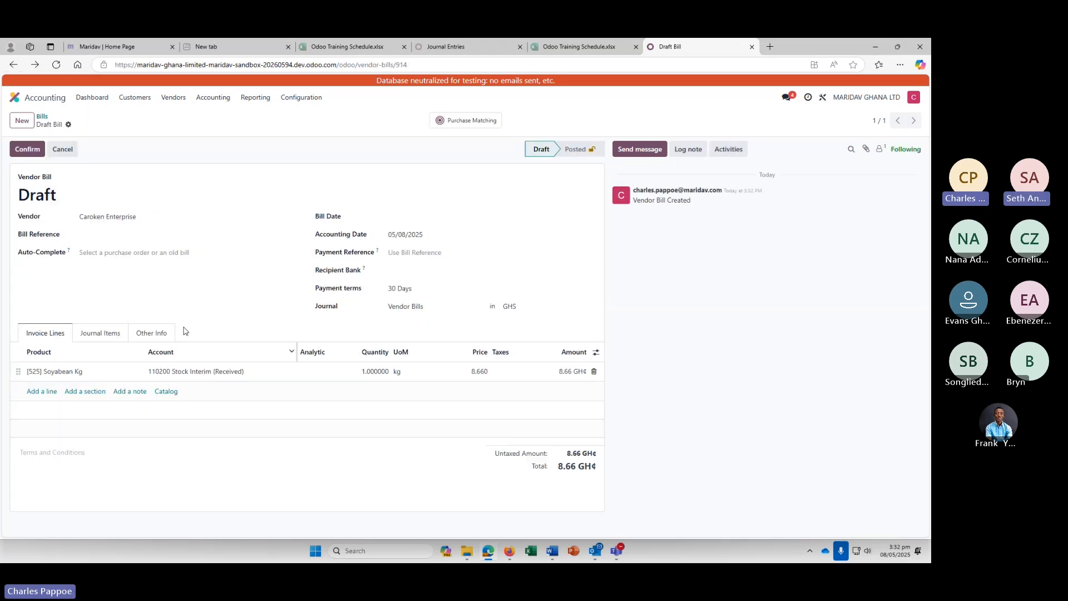
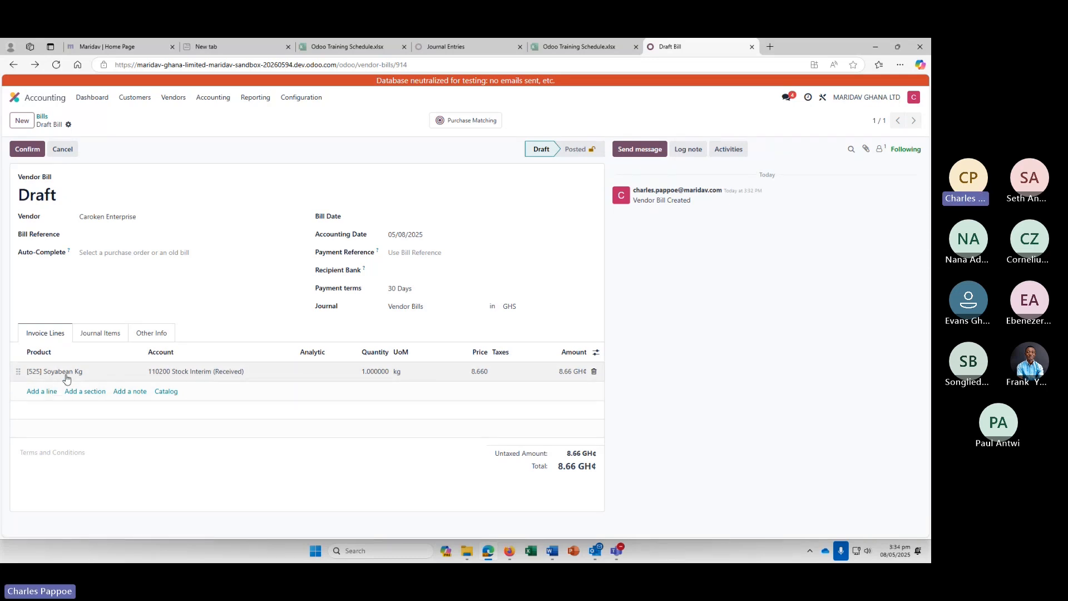
Set the Soyabean Kg line's quantity to 1,000 kg and its unit price to 45
click(481, 371)
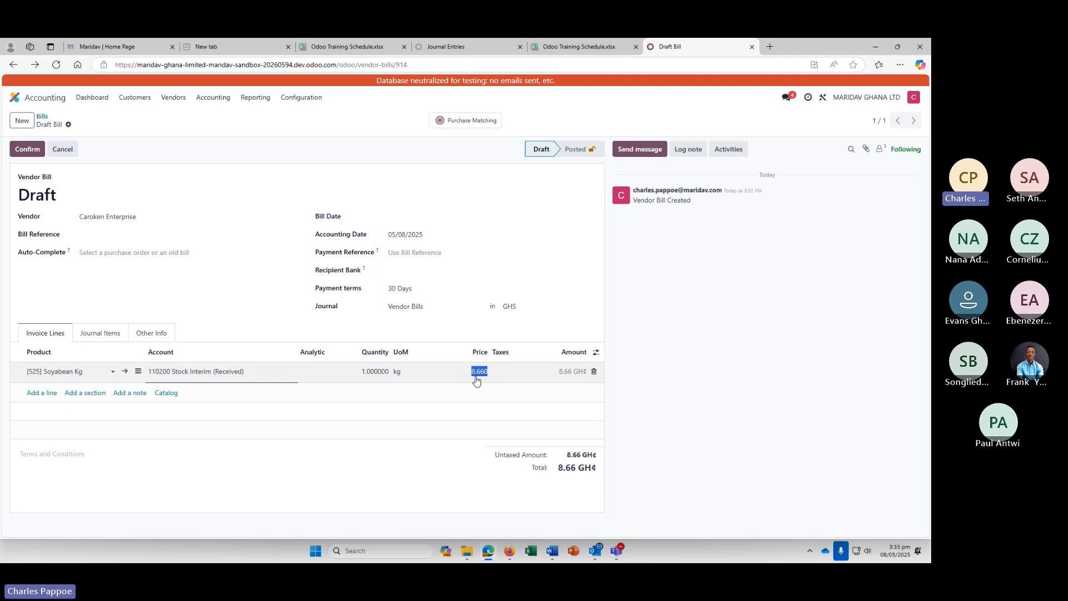
click(380, 372)
text(1000)
click(482, 373)
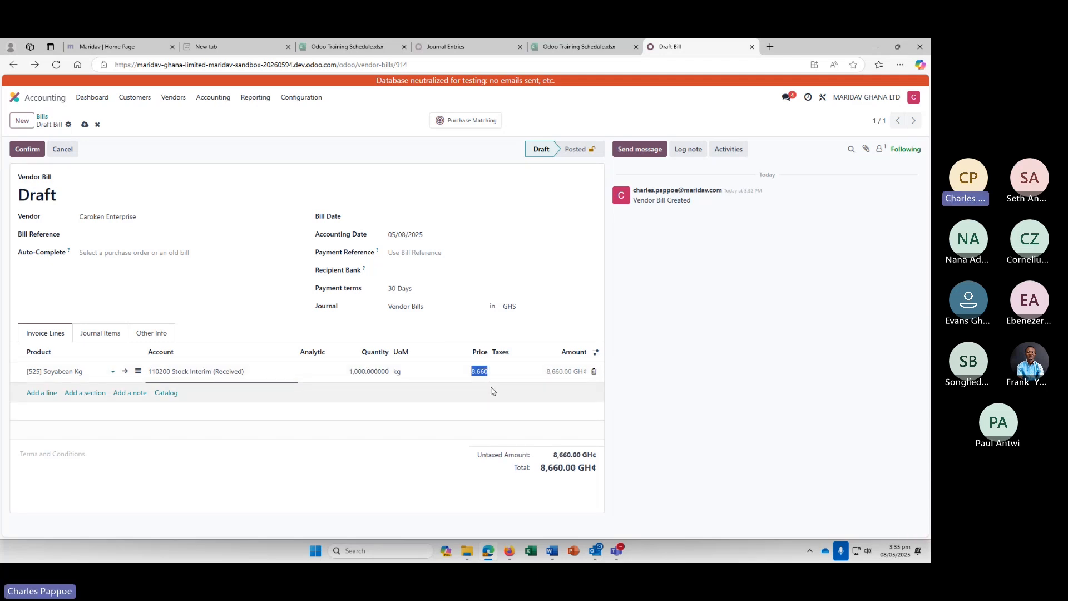
text(450.000)
key(Return)
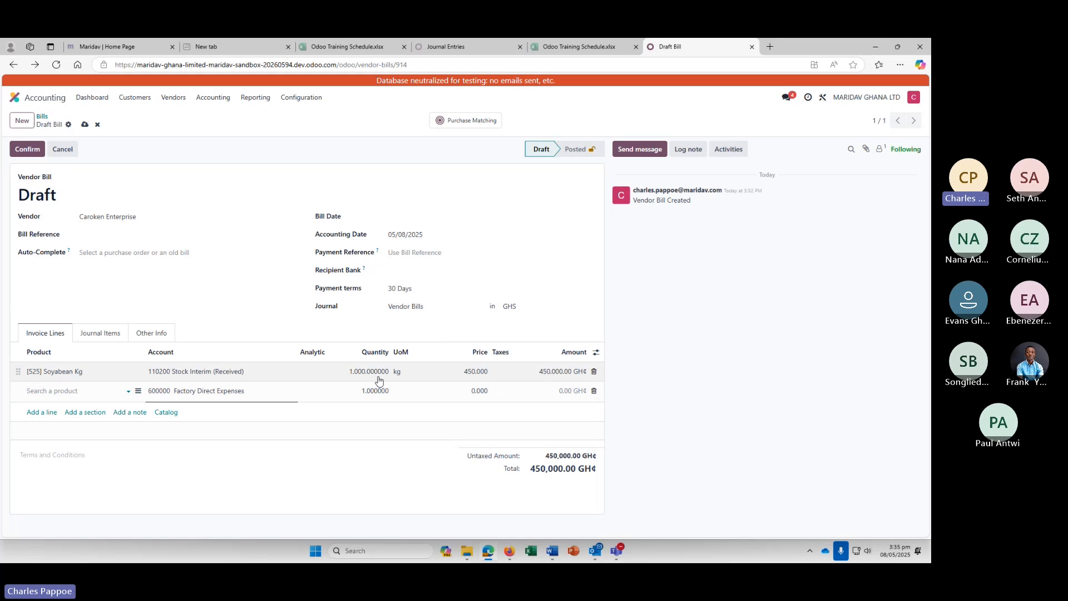
click(482, 372)
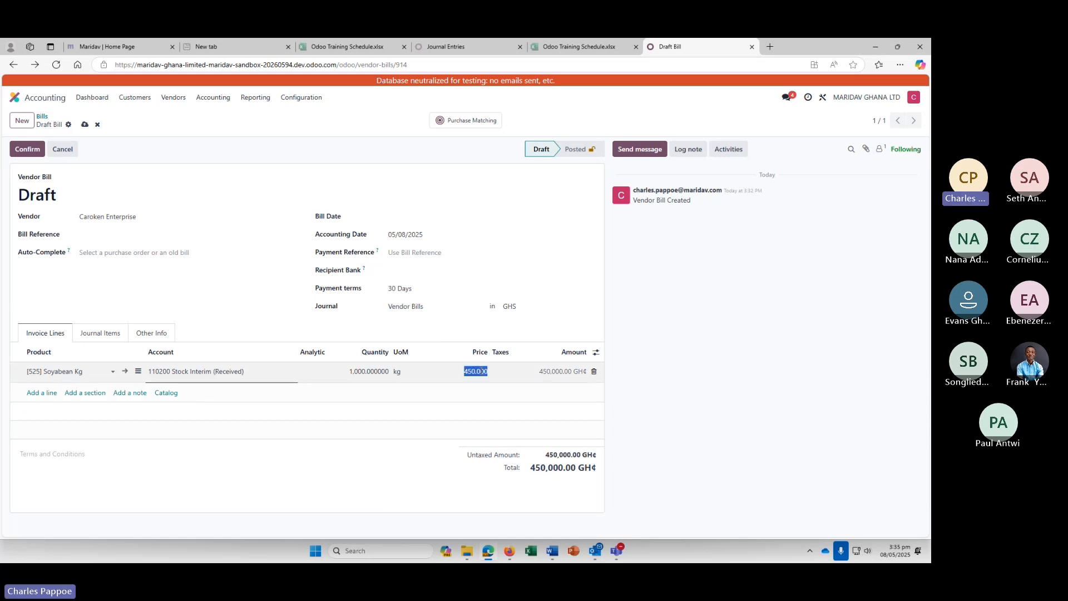
text(45)
key(Return)
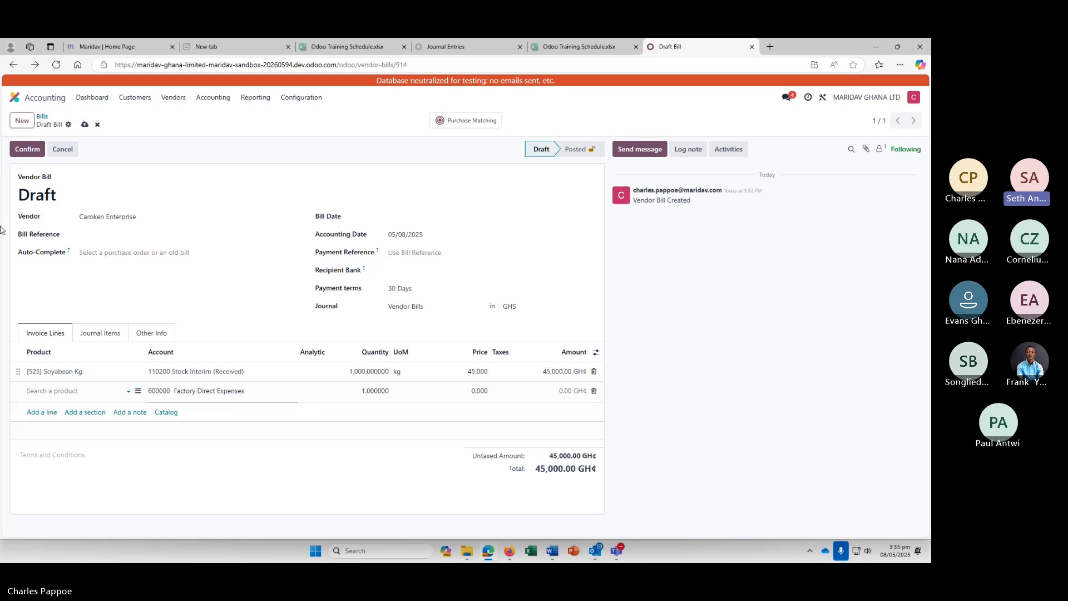
Show the Start Date and End Date columns in the invoice lines, keeping the Label and Analytic columns shown
click(596, 352)
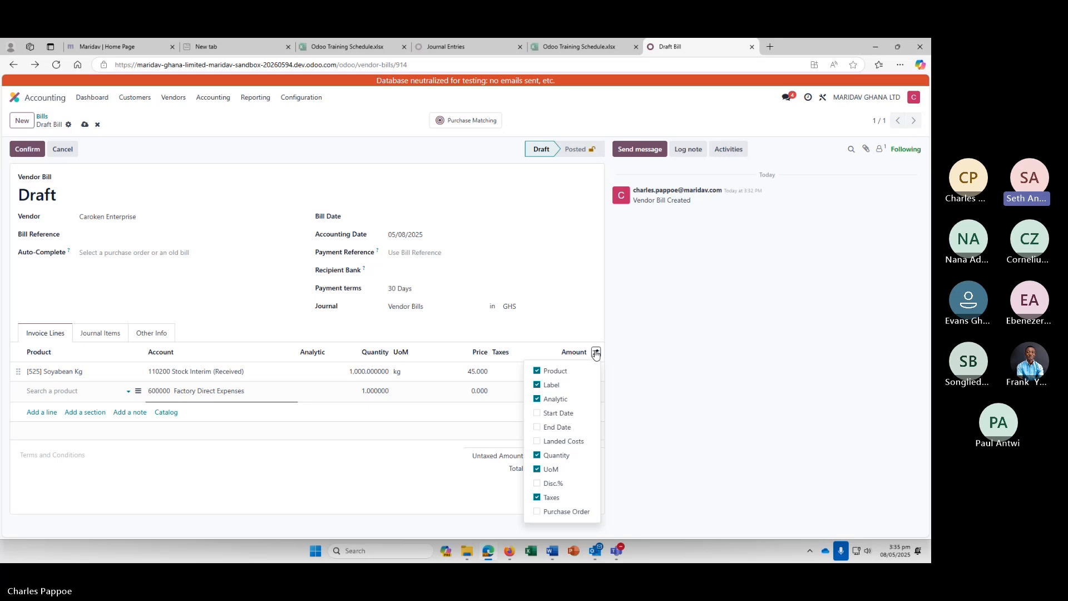
click(537, 413)
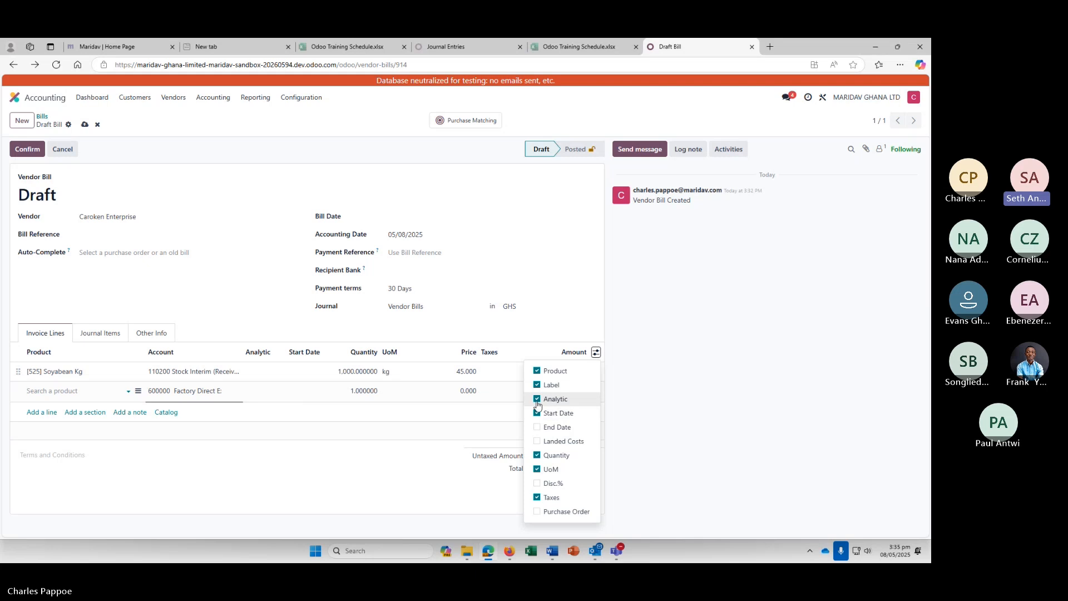
click(537, 401)
click(538, 385)
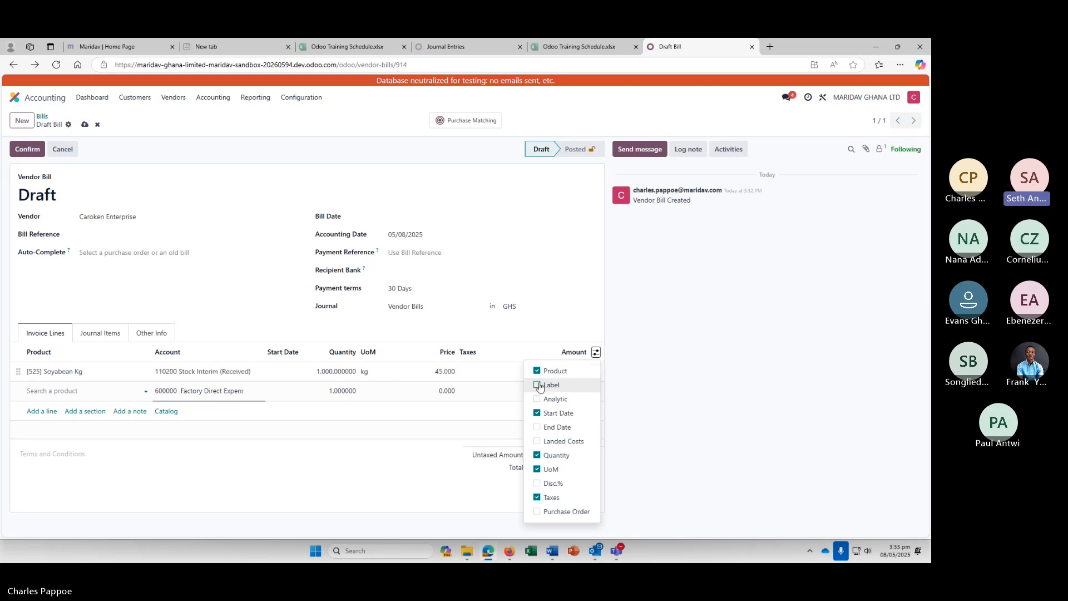
click(538, 385)
click(537, 399)
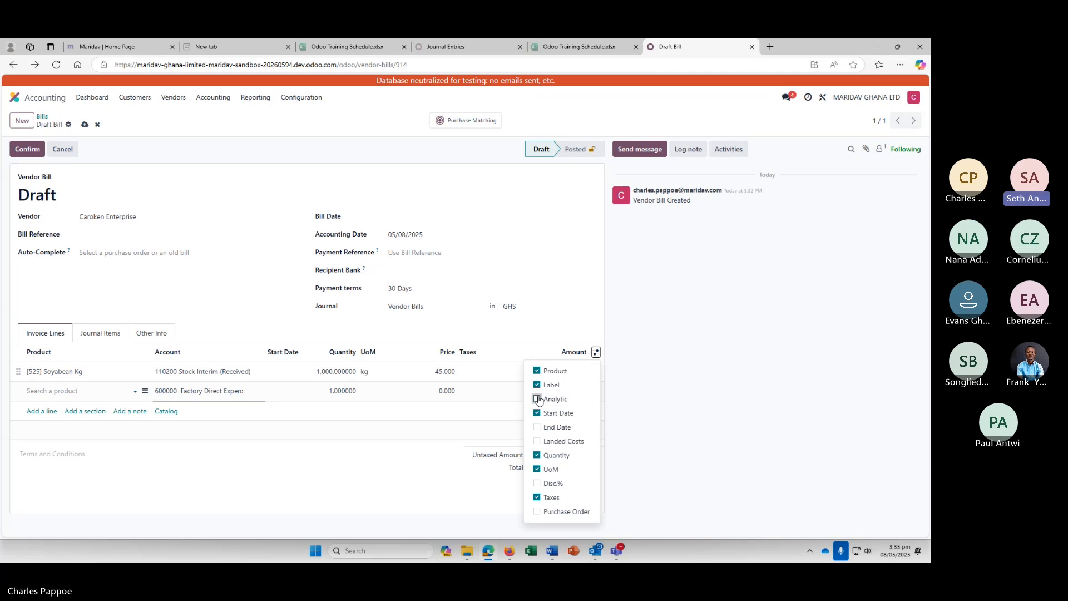
click(456, 472)
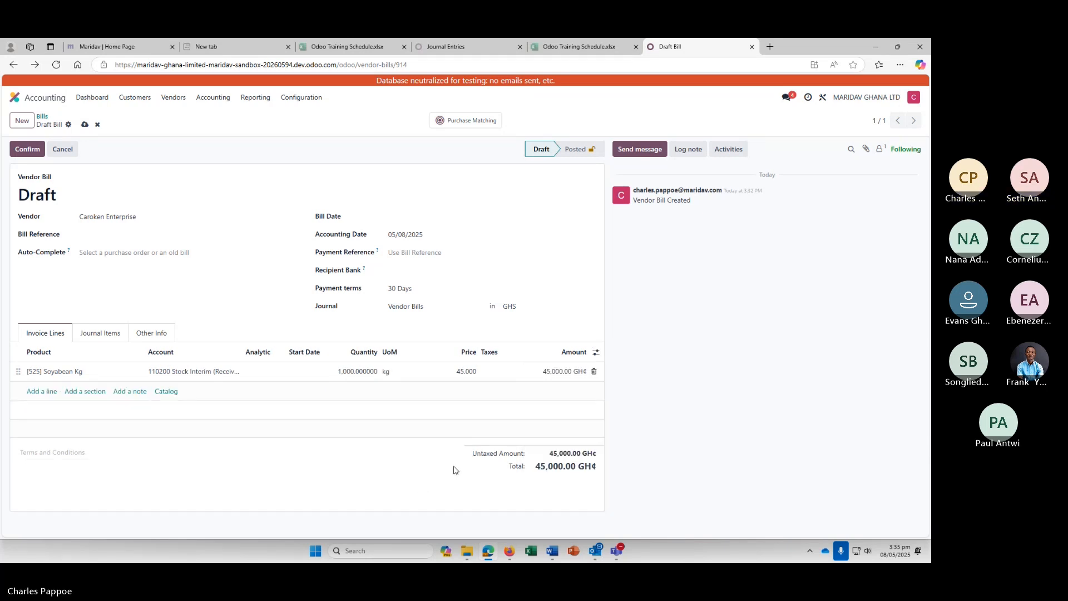
click(596, 352)
click(537, 427)
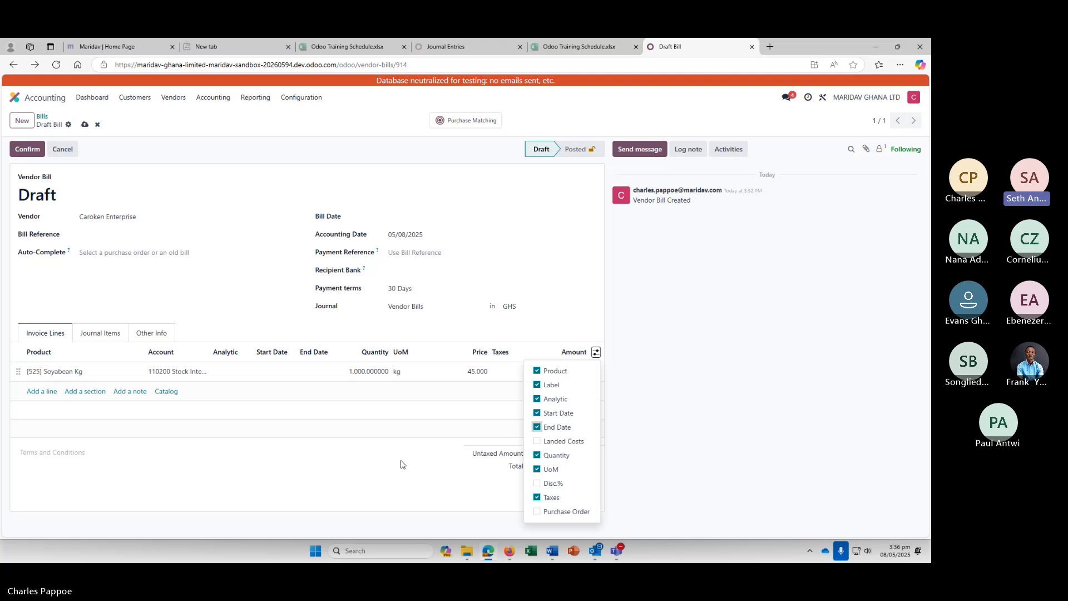
click(403, 464)
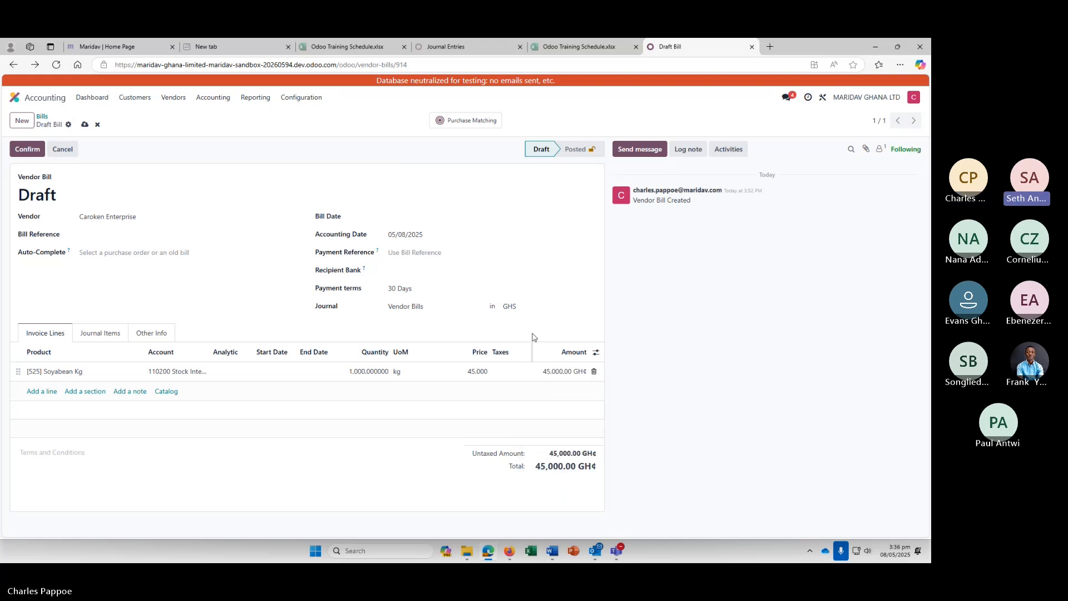
click(442, 287)
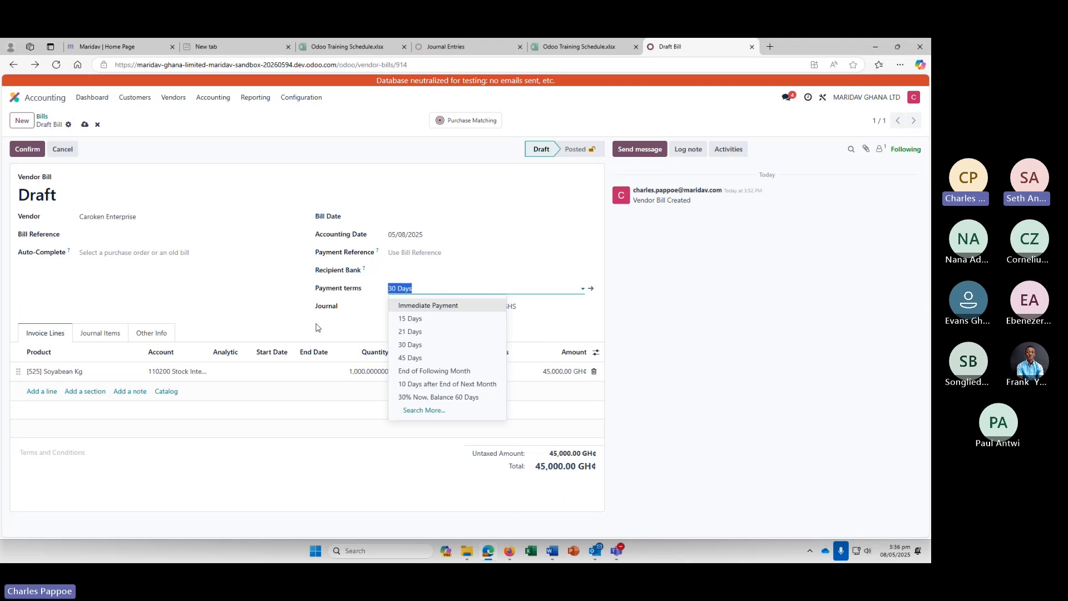
click(324, 445)
click(596, 352)
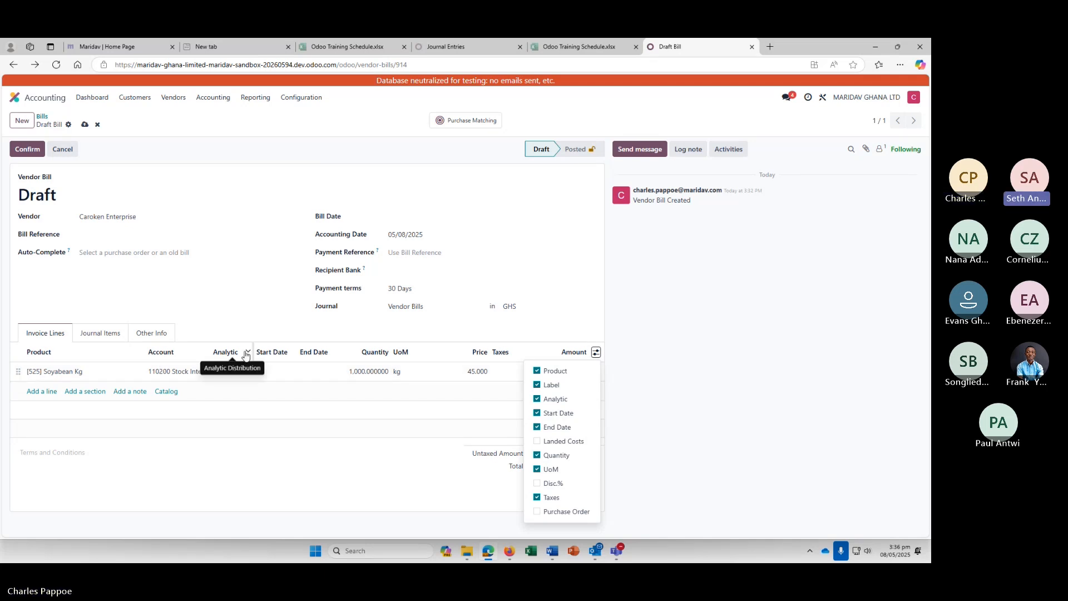
Try to set the Soyabean Kg line's start date to 05/08/2025 and its end date to 05/30/2025
click(285, 355)
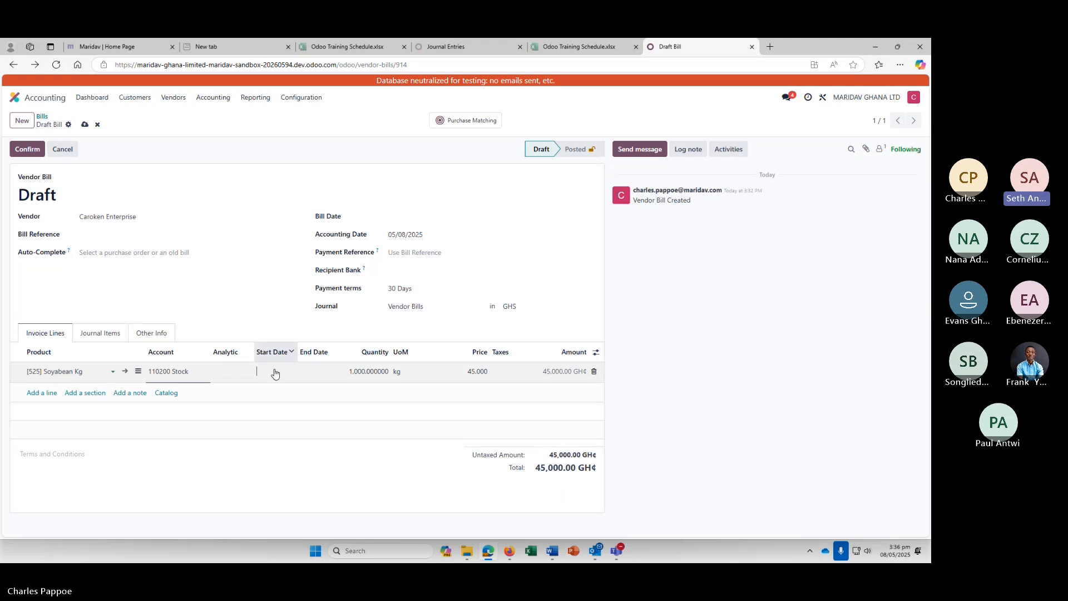
click(249, 373)
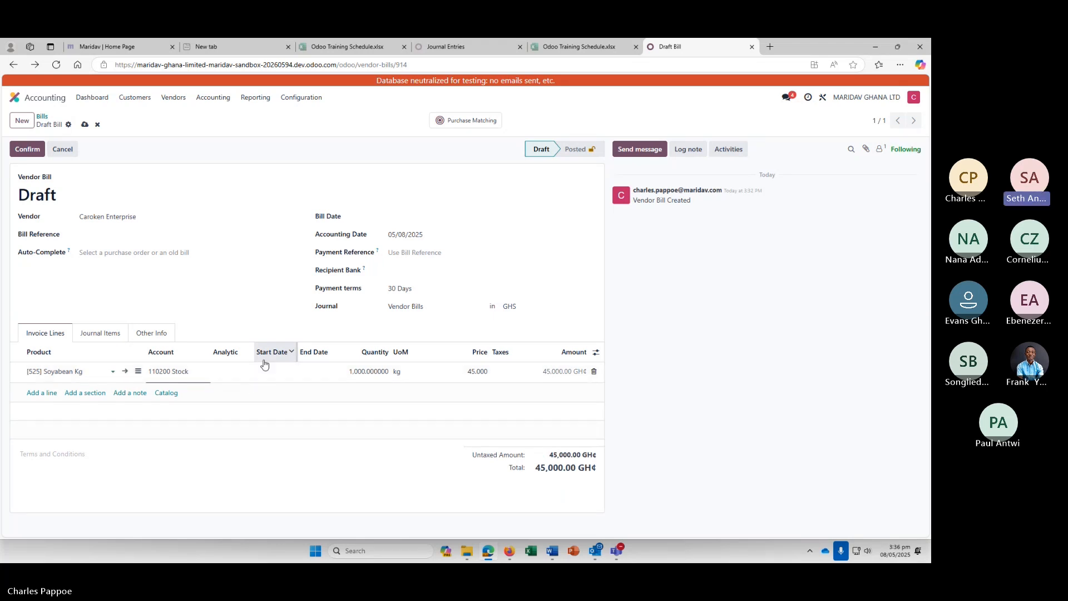
click(265, 369)
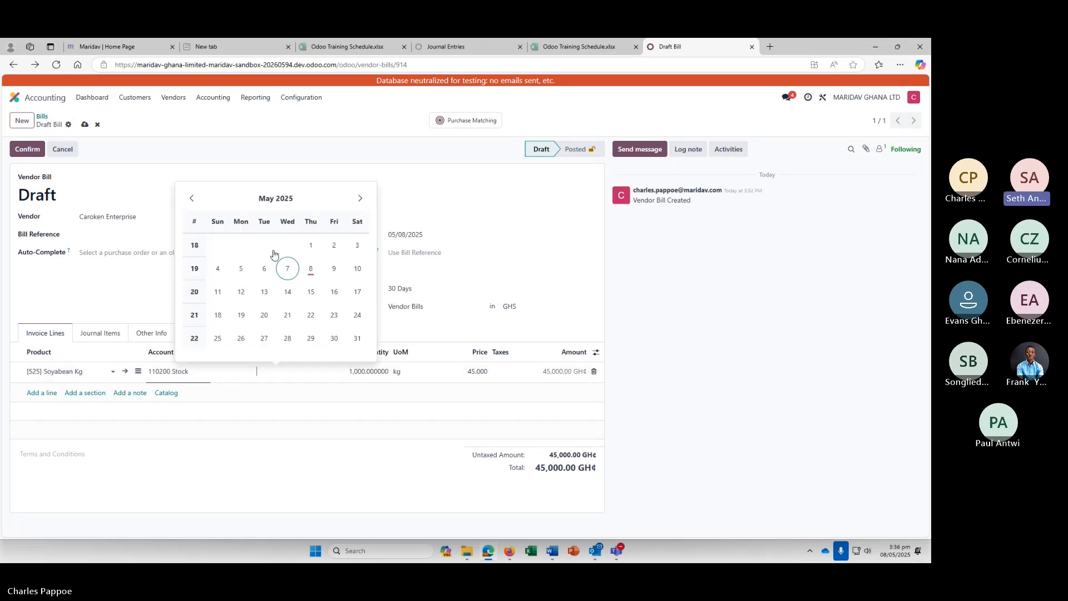
click(308, 267)
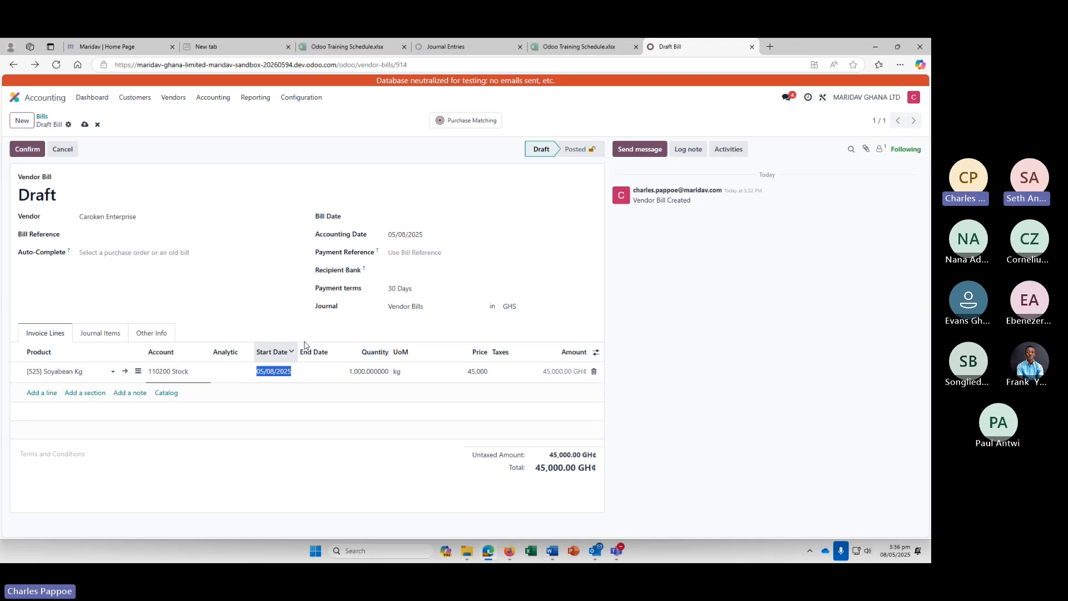
click(316, 374)
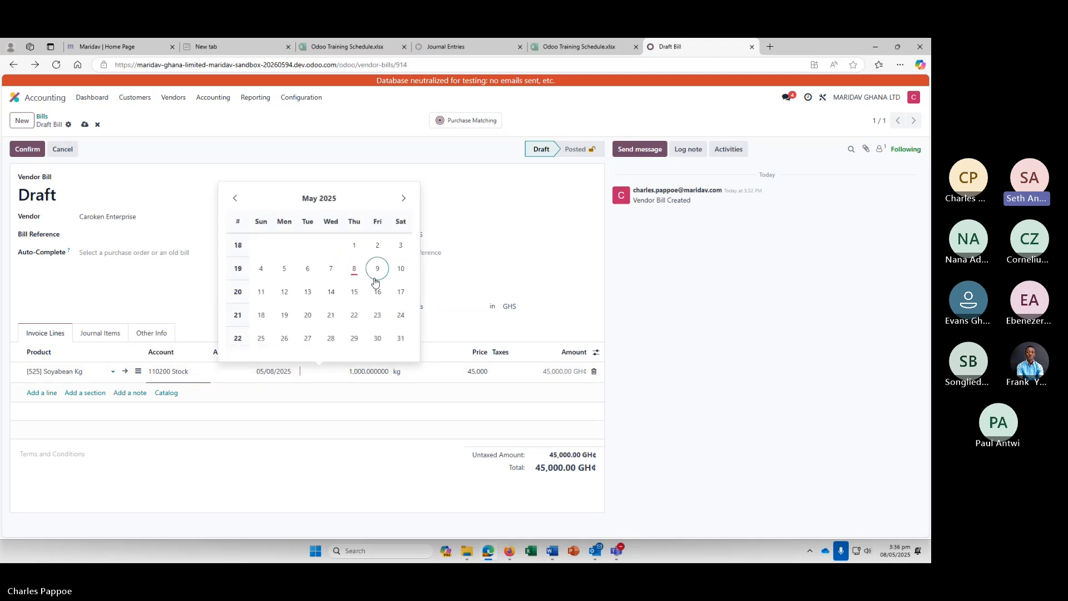
click(378, 339)
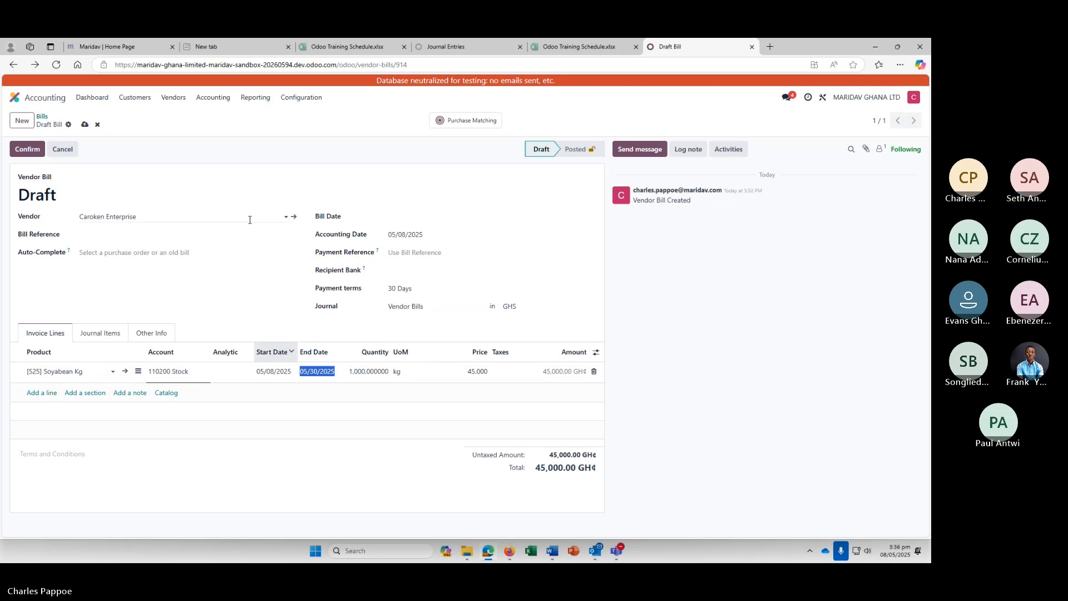
click(264, 175)
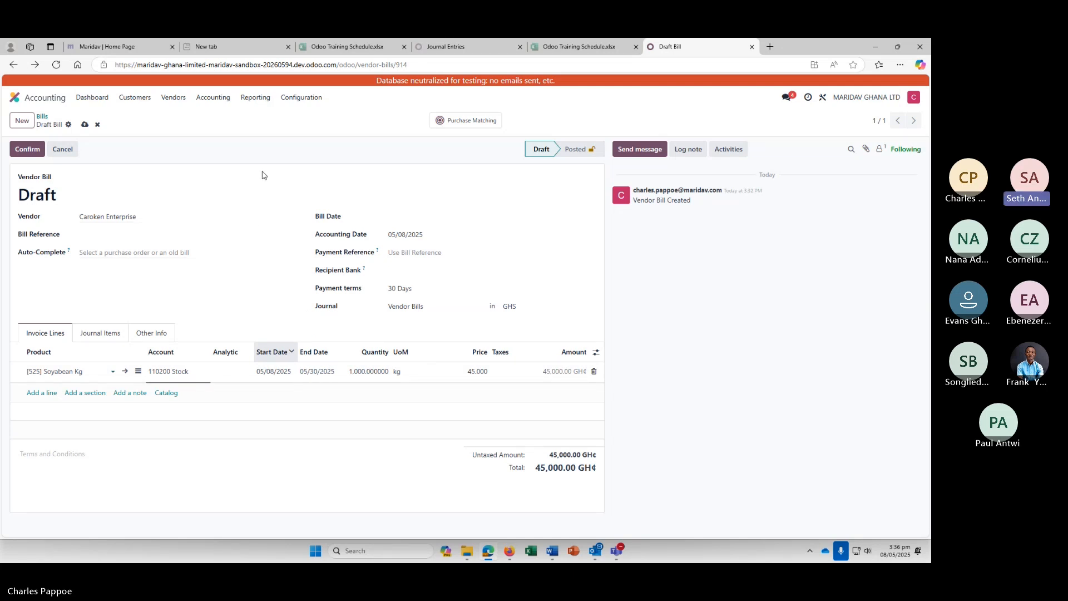
Try to give the Soyabean Kg line a start date of 05/08/2025 and an end date of 05/22/2025
click(275, 378)
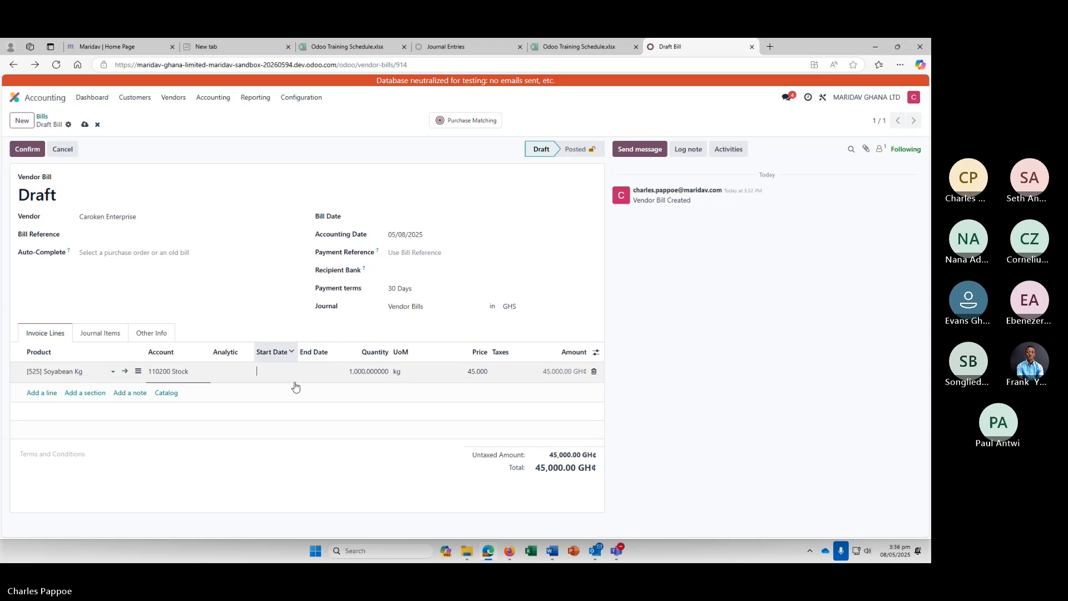
click(285, 371)
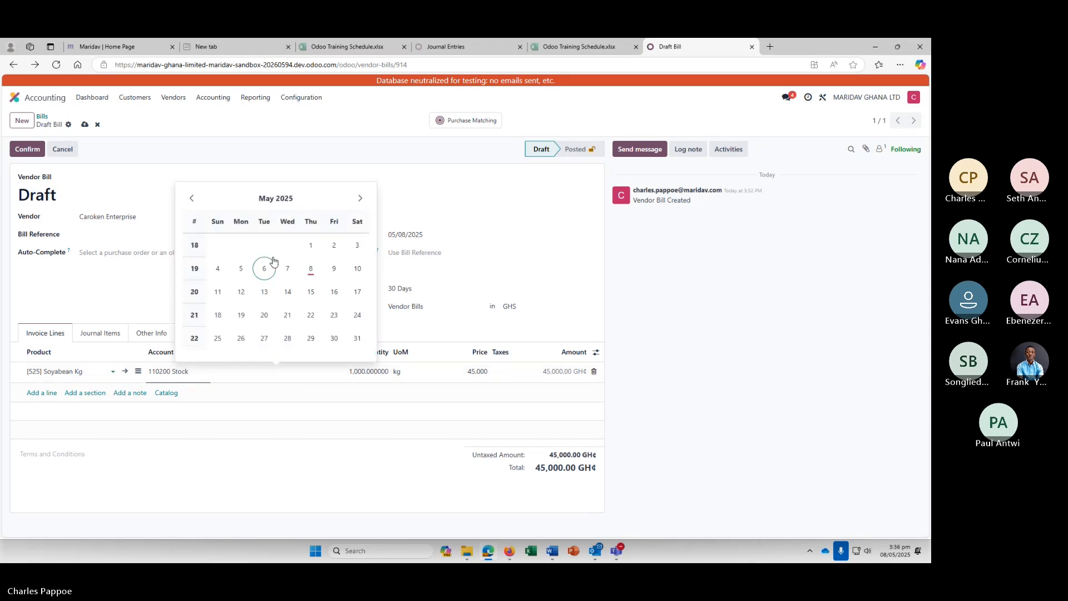
click(313, 270)
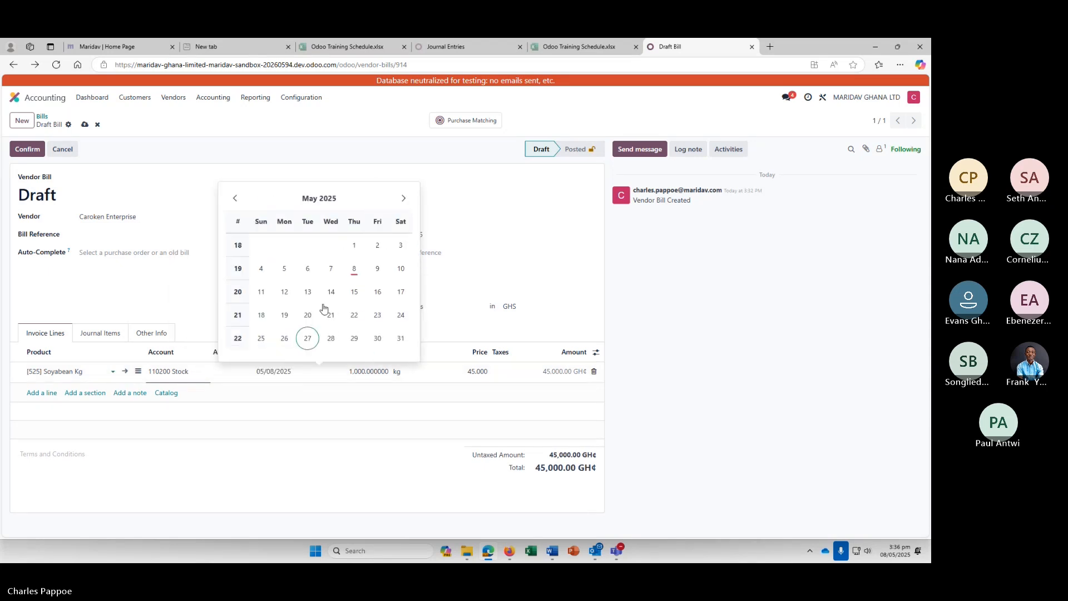
click(354, 314)
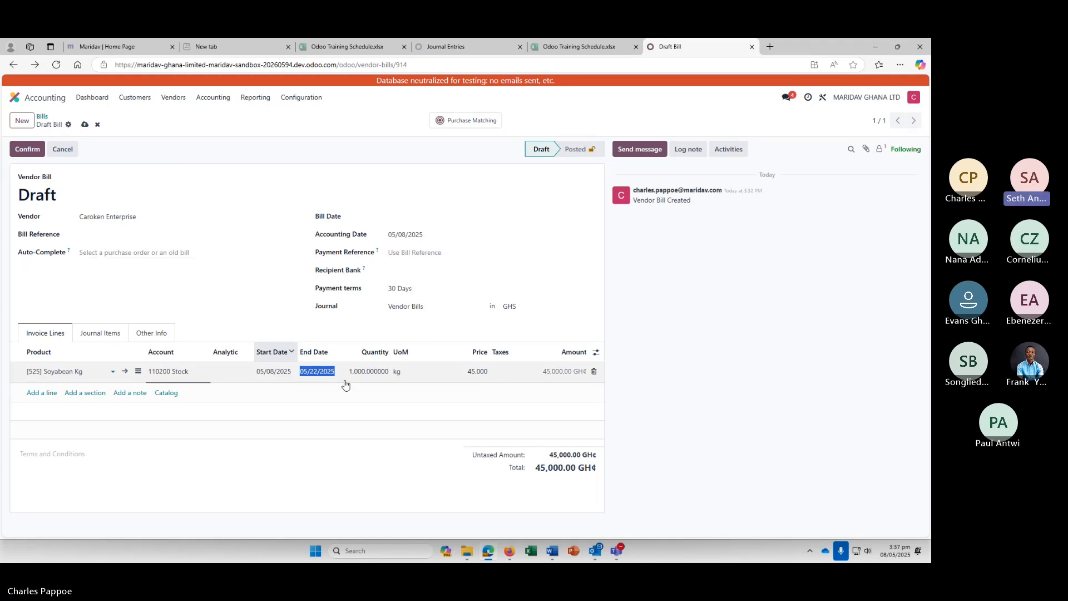
click(332, 356)
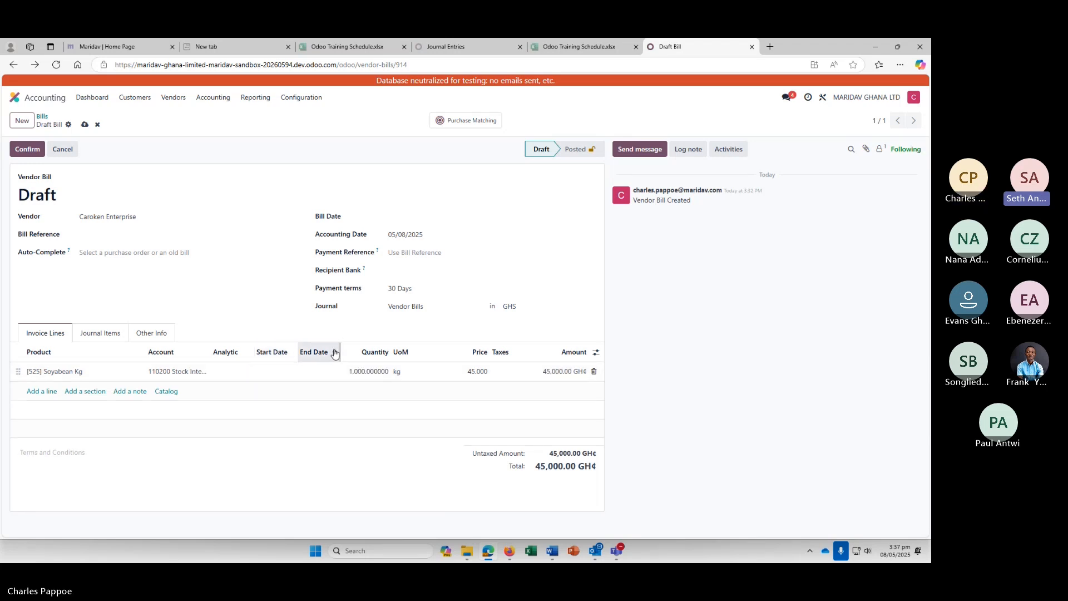
Try to enter 05/08/2025 as the Soyabean Kg line's start date and 09/30/2025 as its end date
click(294, 374)
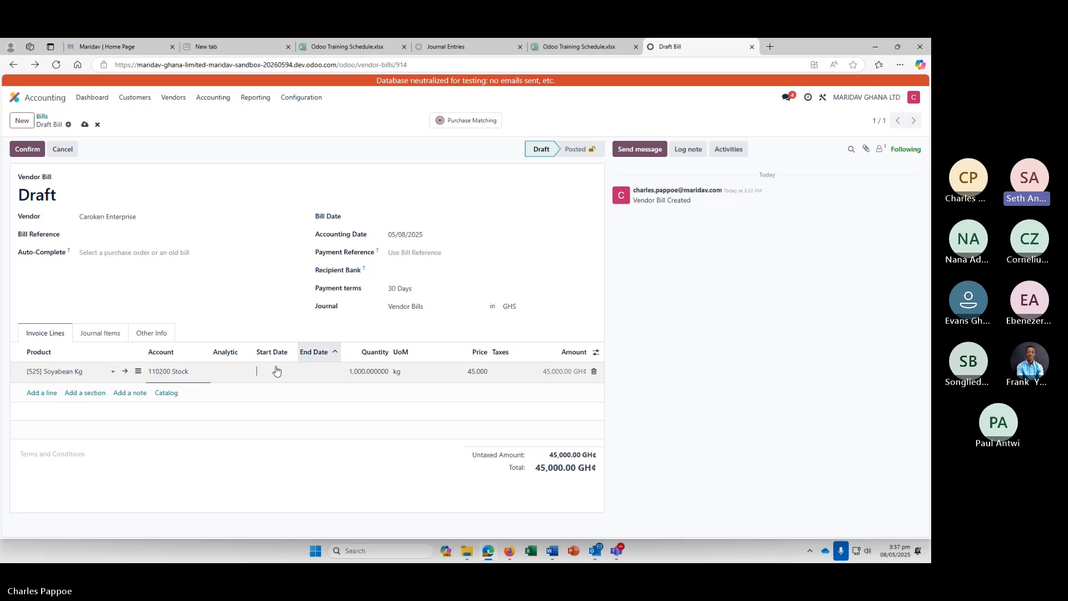
click(275, 370)
click(311, 268)
click(315, 373)
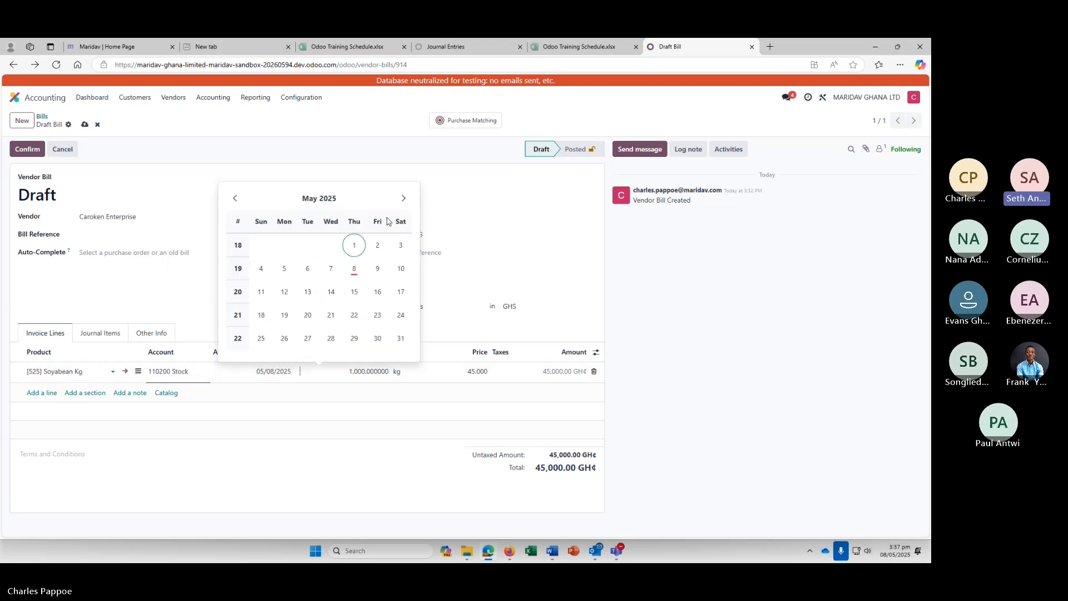
click(404, 198)
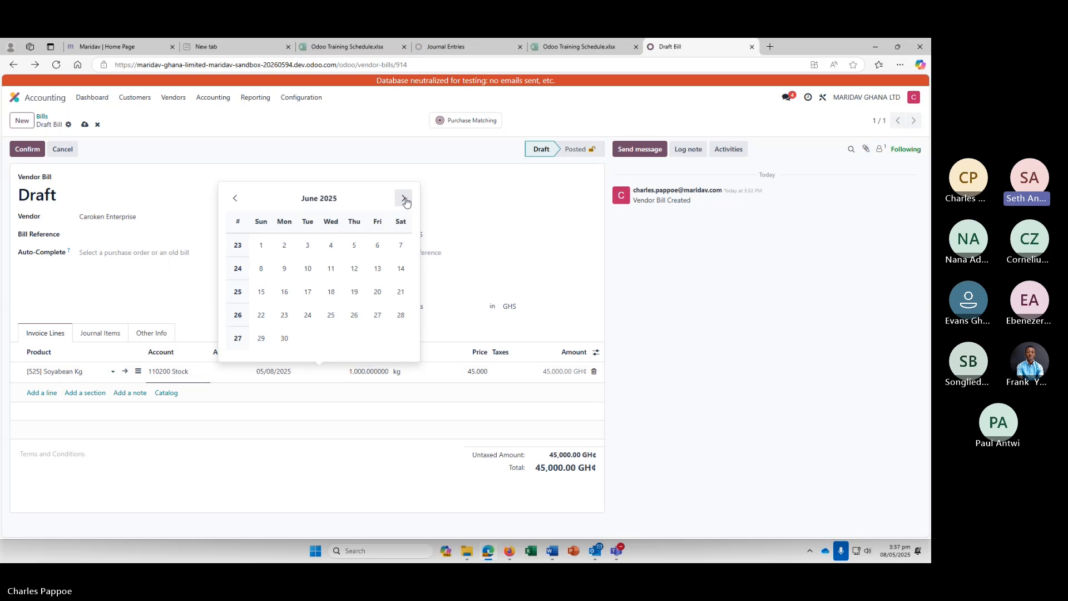
click(405, 200)
click(404, 200)
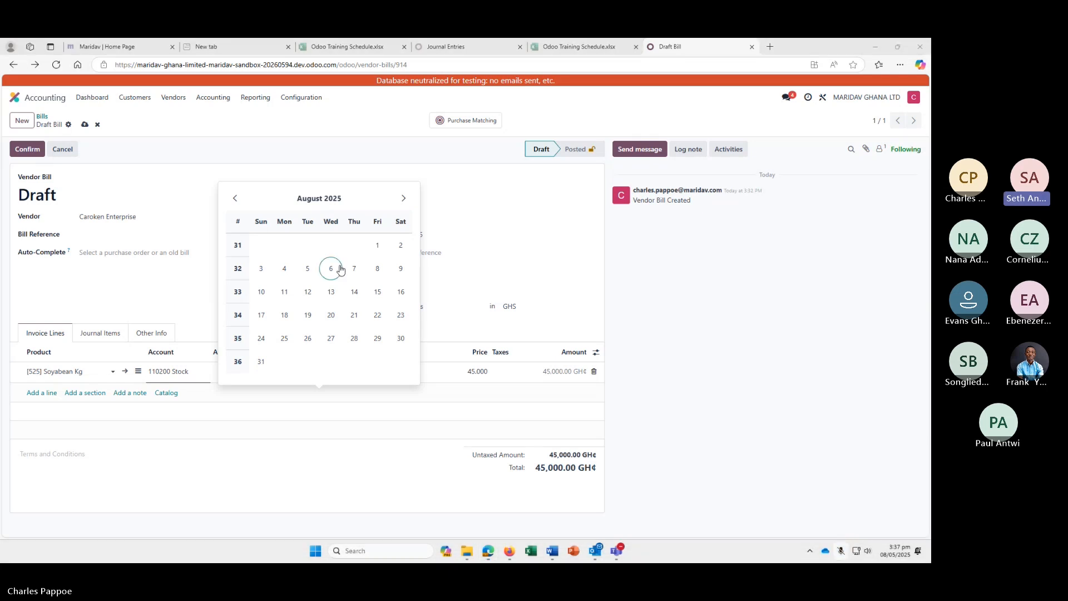
click(403, 198)
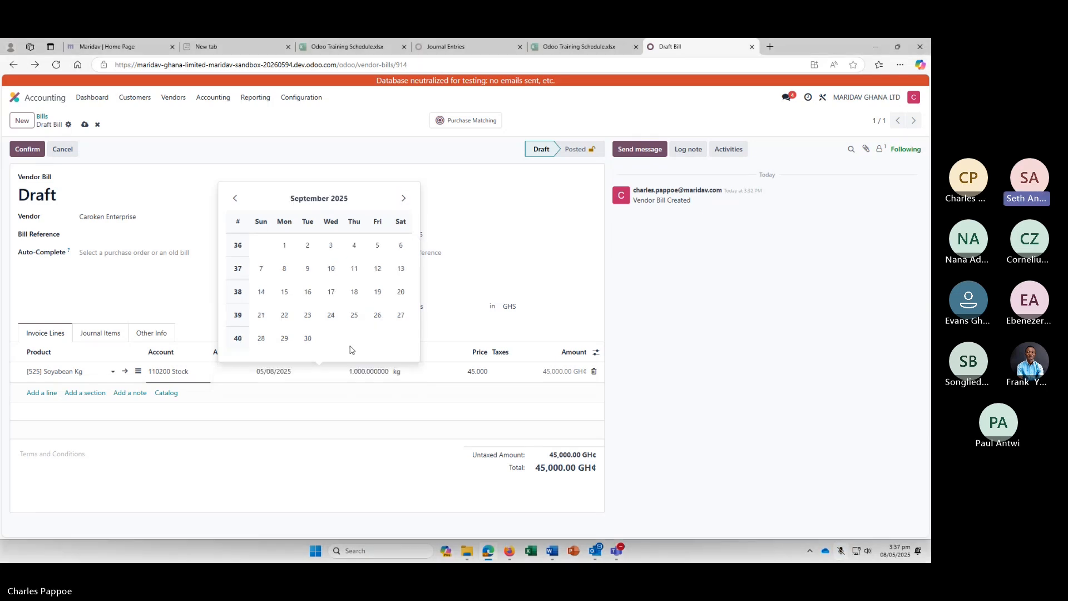
click(308, 339)
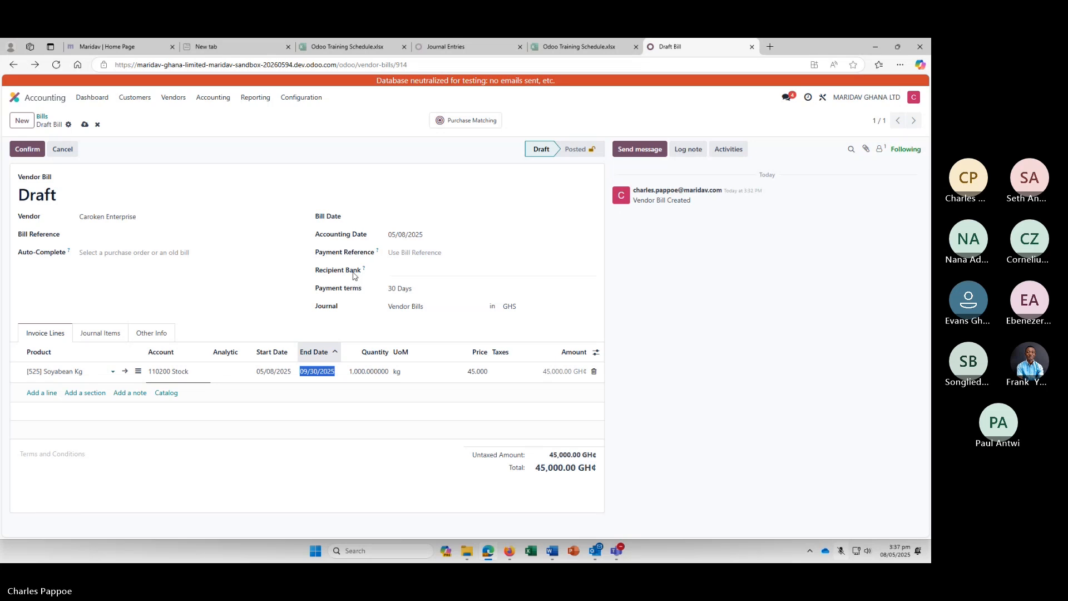
click(844, 552)
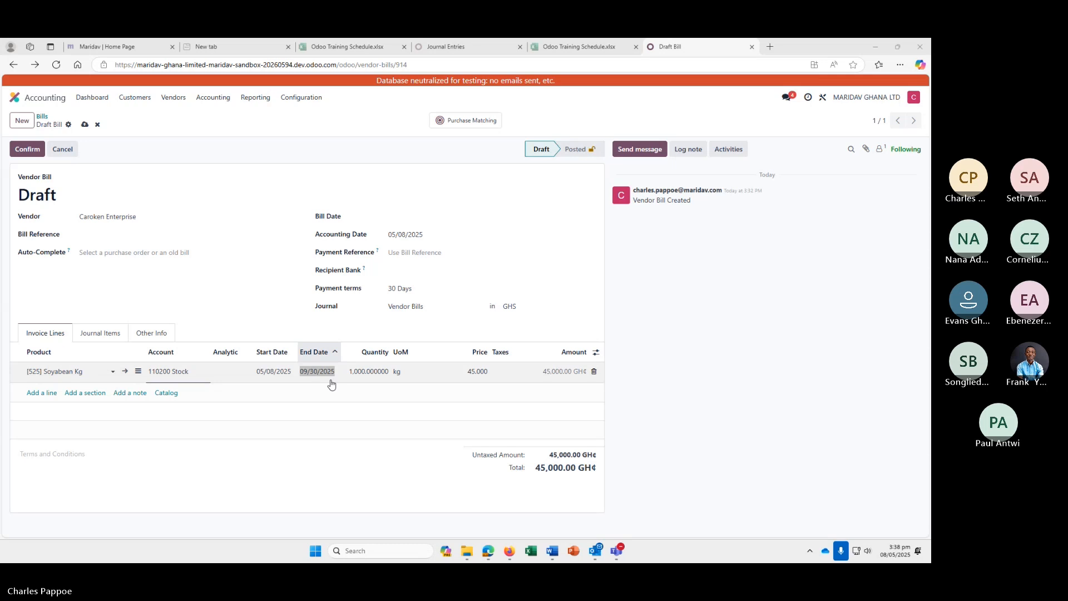
Try to confirm the Caroken Enterprise draft bill, and set its bill date to 05/08/2025
click(28, 150)
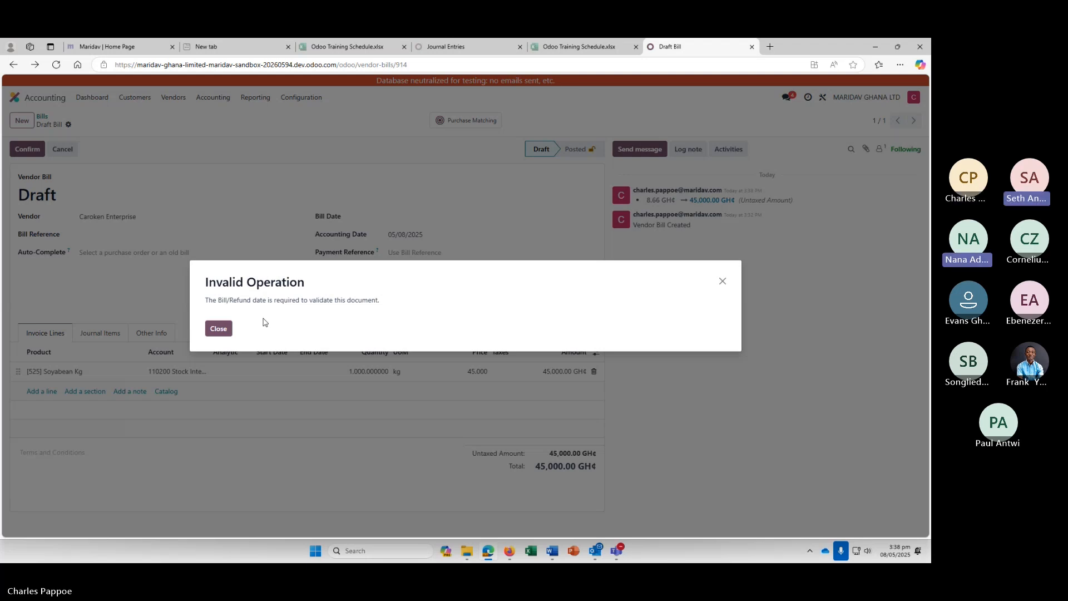
click(218, 328)
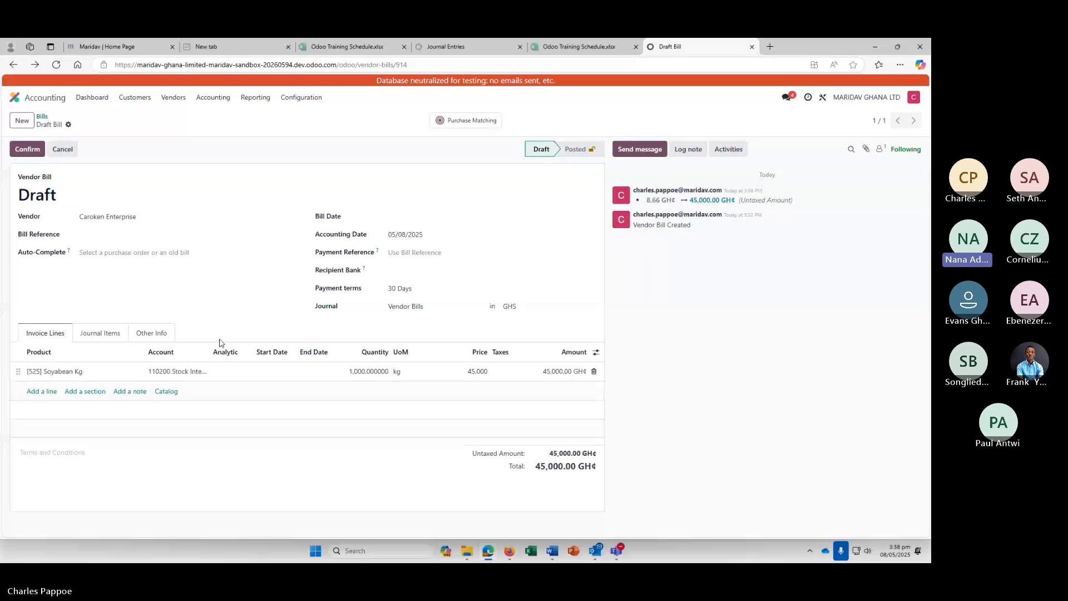
click(384, 216)
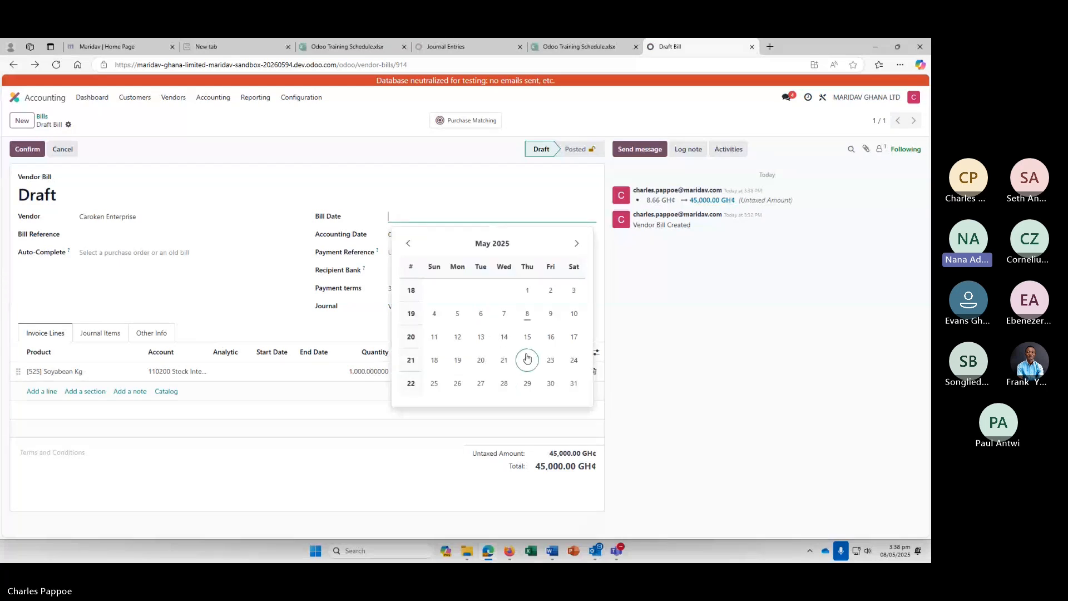
click(528, 314)
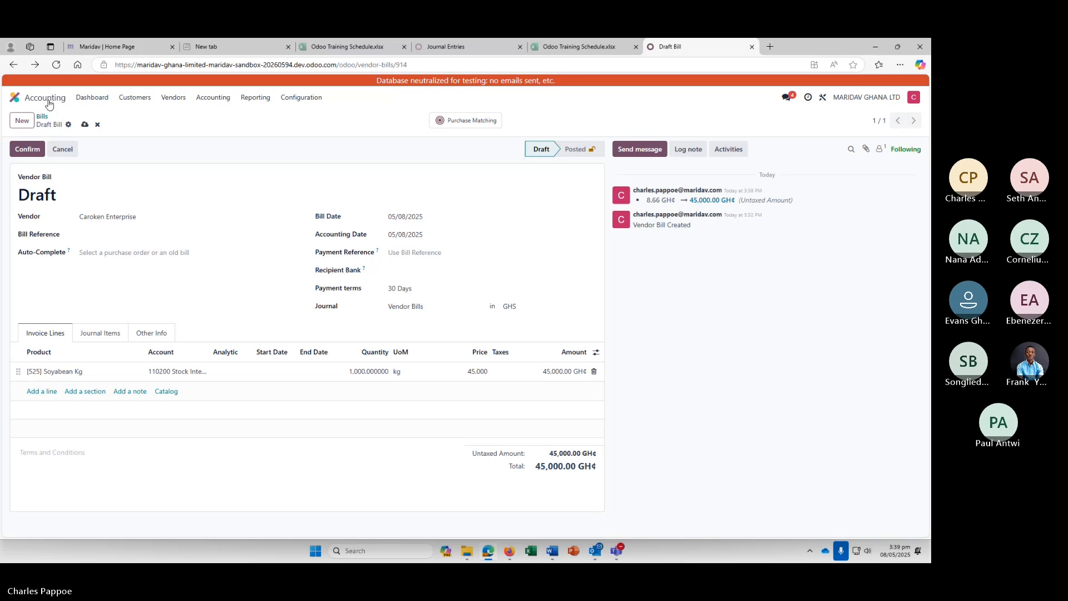
Open the DSM Besin Maddeleri Ltd. Şti. bill dated 05/10/2025 from the dashboard's Vendor Bills journal
click(93, 102)
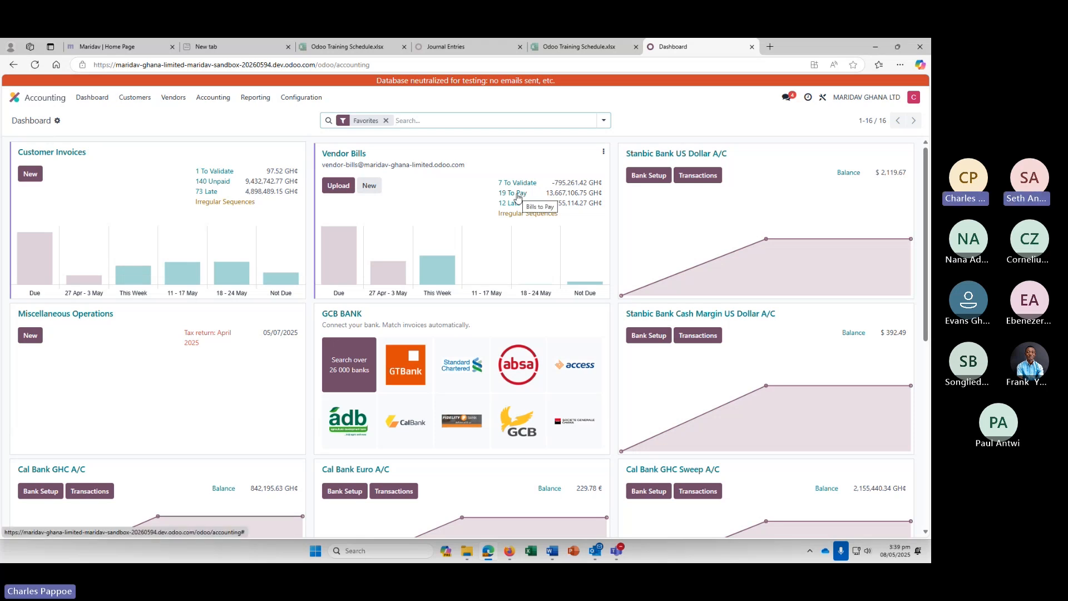
click(341, 153)
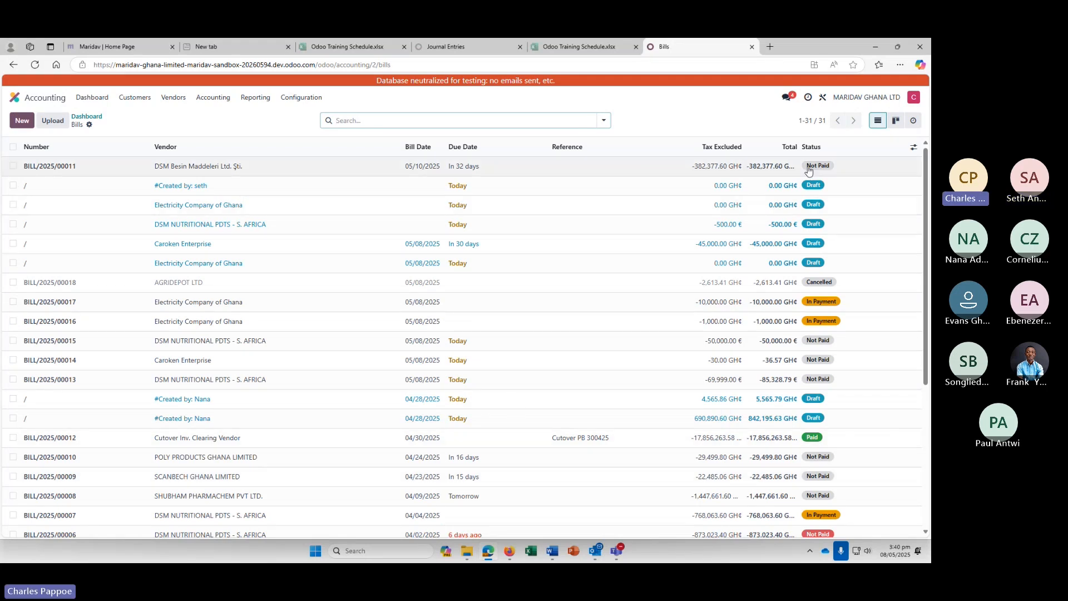
click(34, 167)
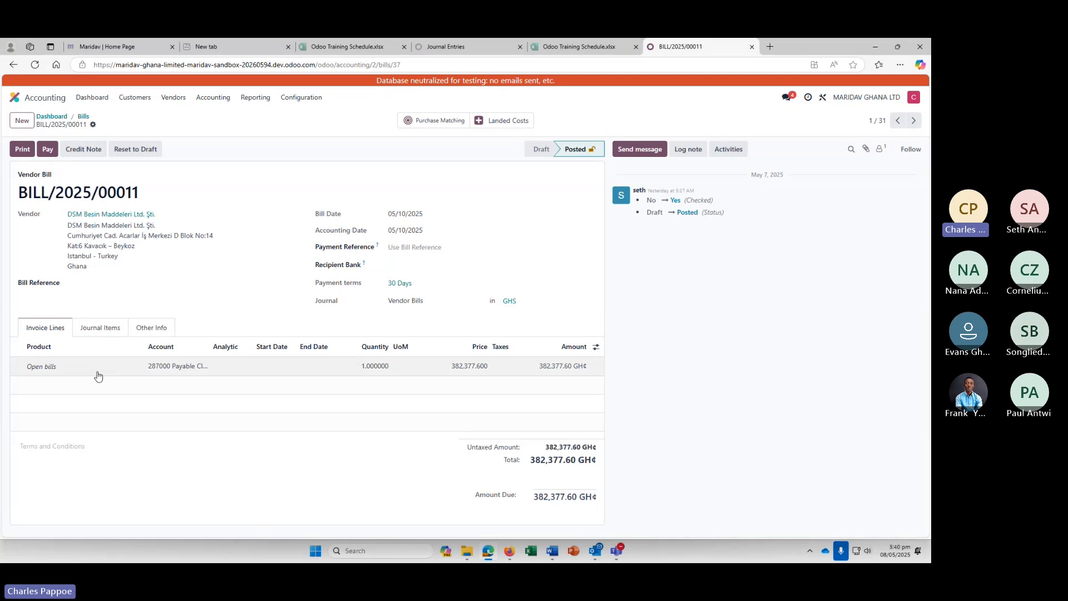
Create a 100,000.00 GH¢ payment from GCB BANK for the DSM Besin Maddeleri Ltd. Şti. bill
click(47, 150)
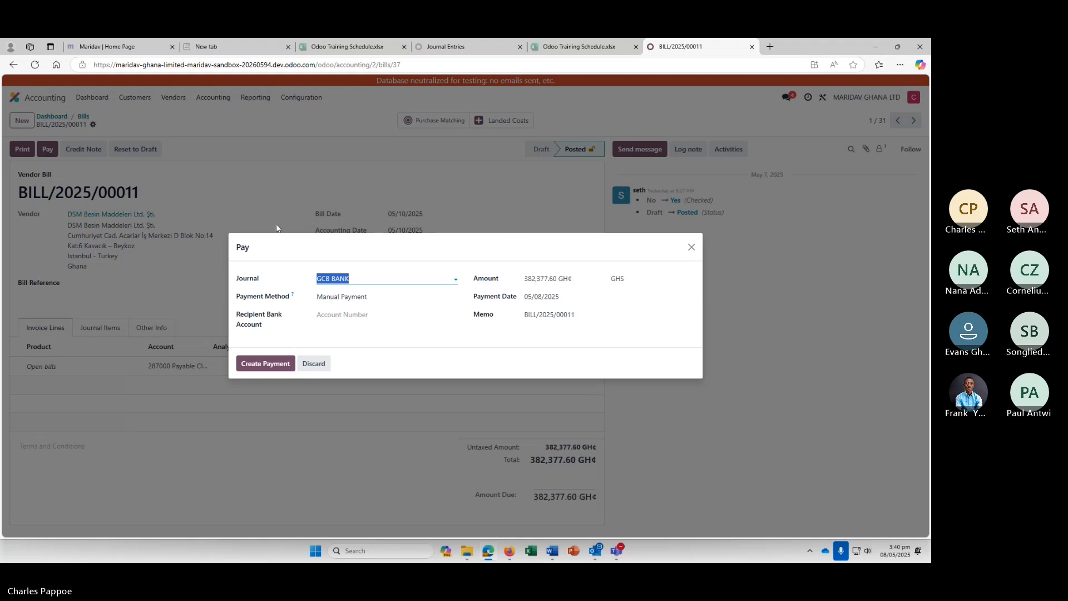
click(543, 279)
text(1000000)
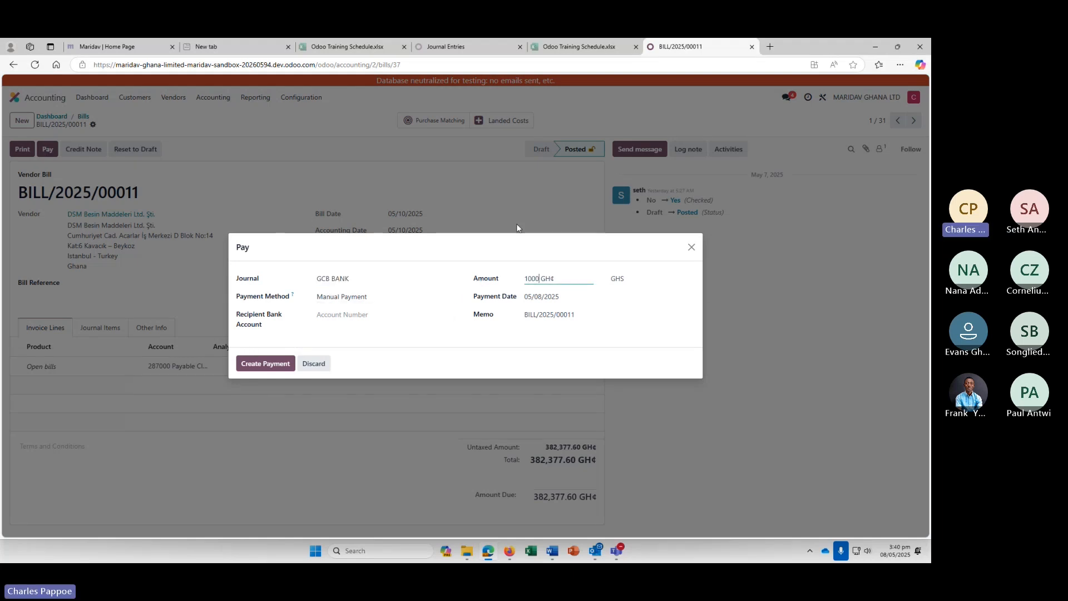
click(507, 265)
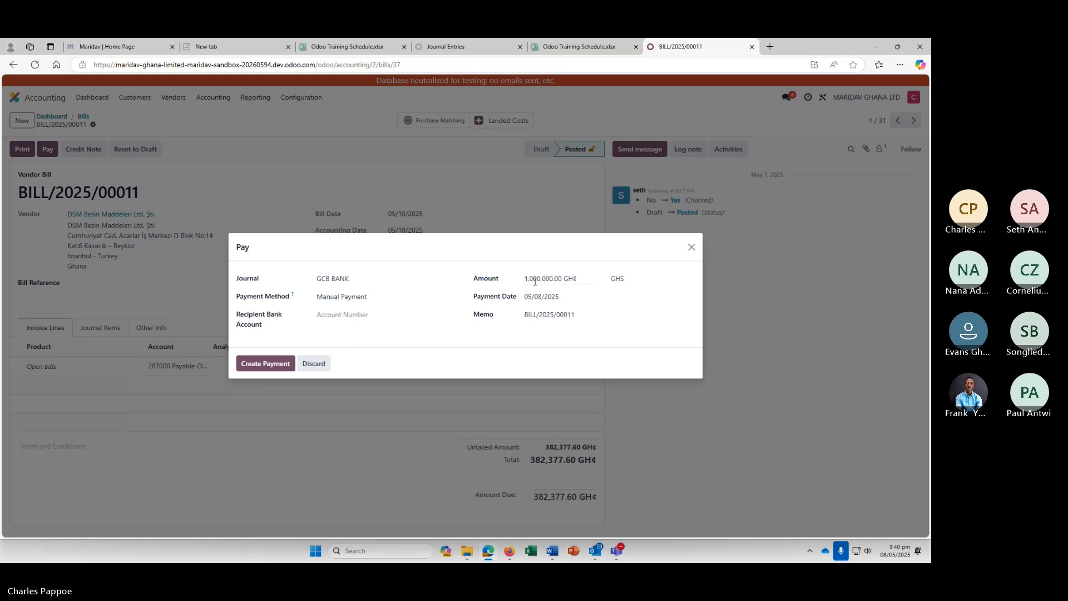
click(555, 280)
click(549, 274)
key(BackSpace)
click(421, 262)
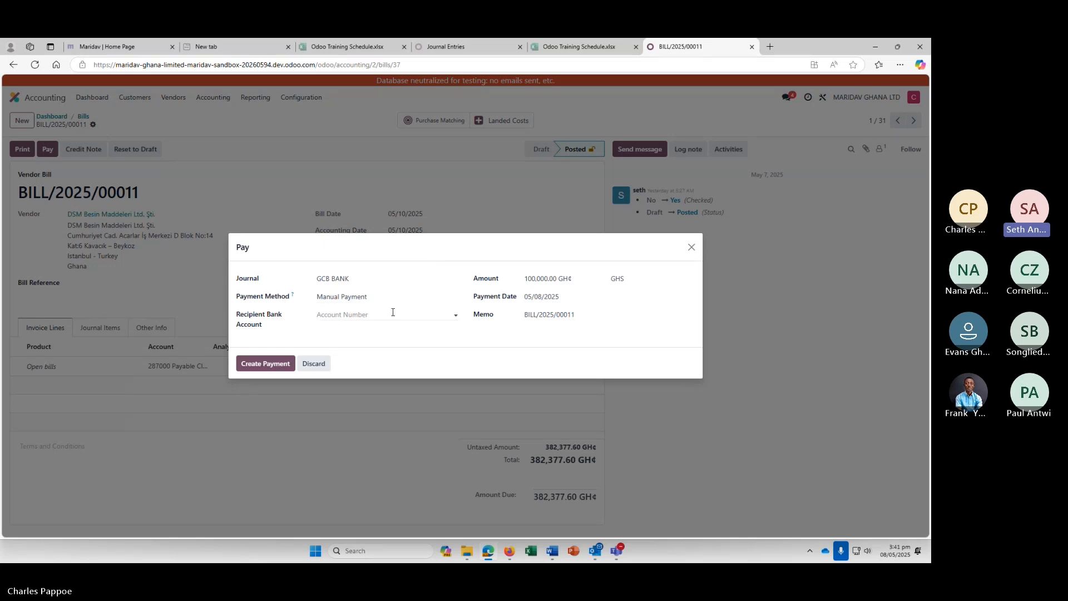
click(265, 363)
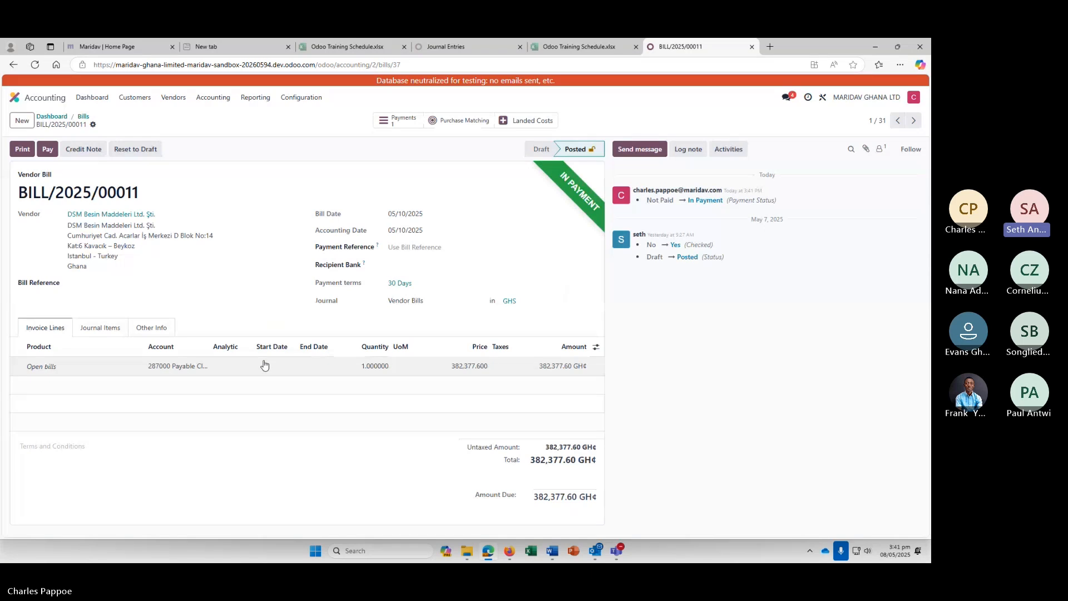
Leave the vendor bills and switch to the Purchase app's requests for quotation
click(14, 65)
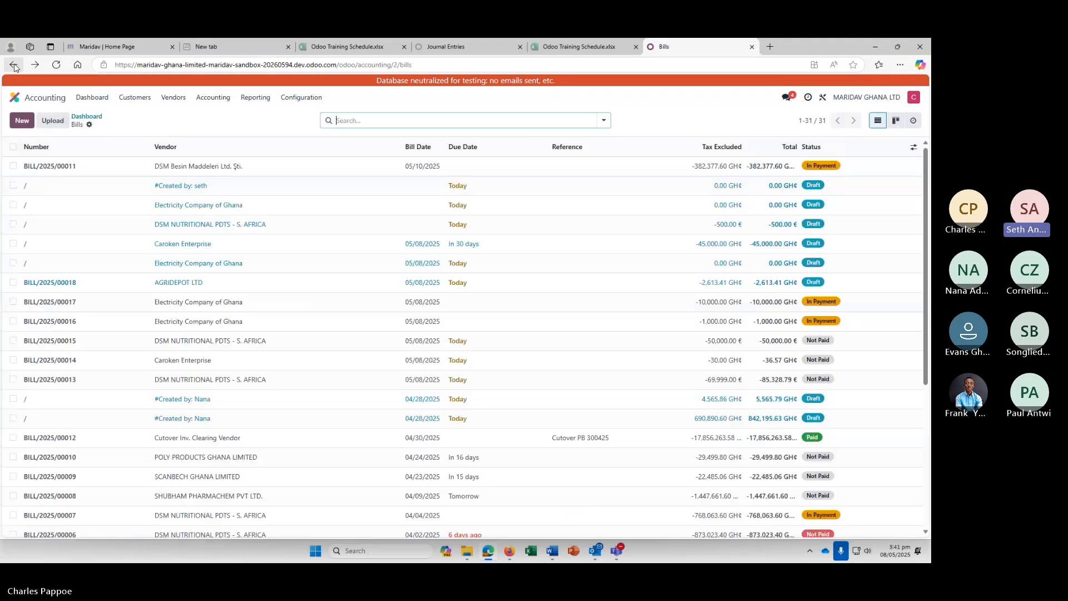
click(14, 65)
click(13, 65)
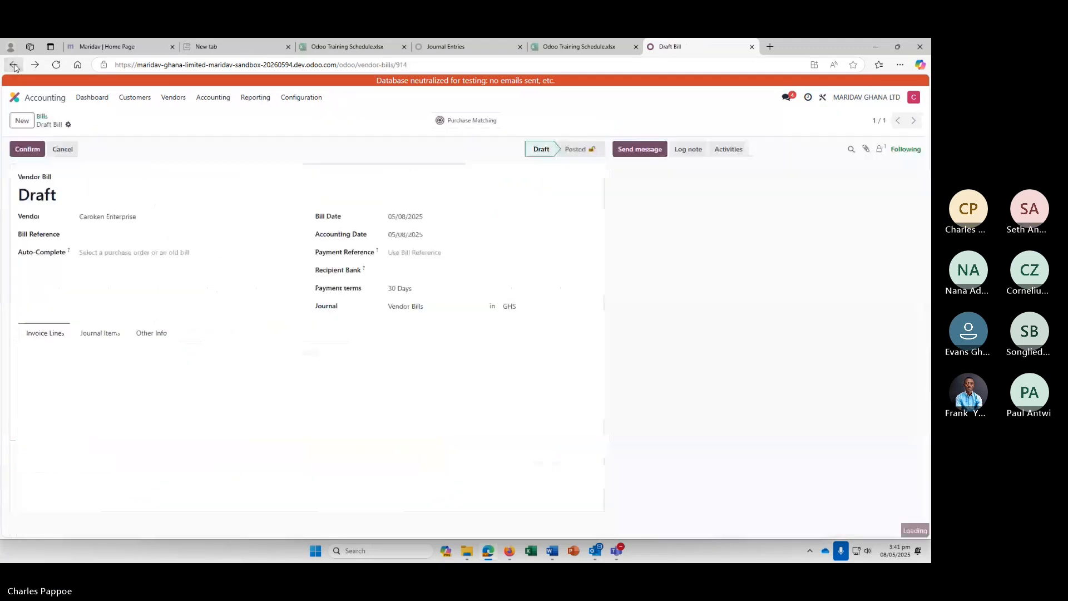
click(14, 66)
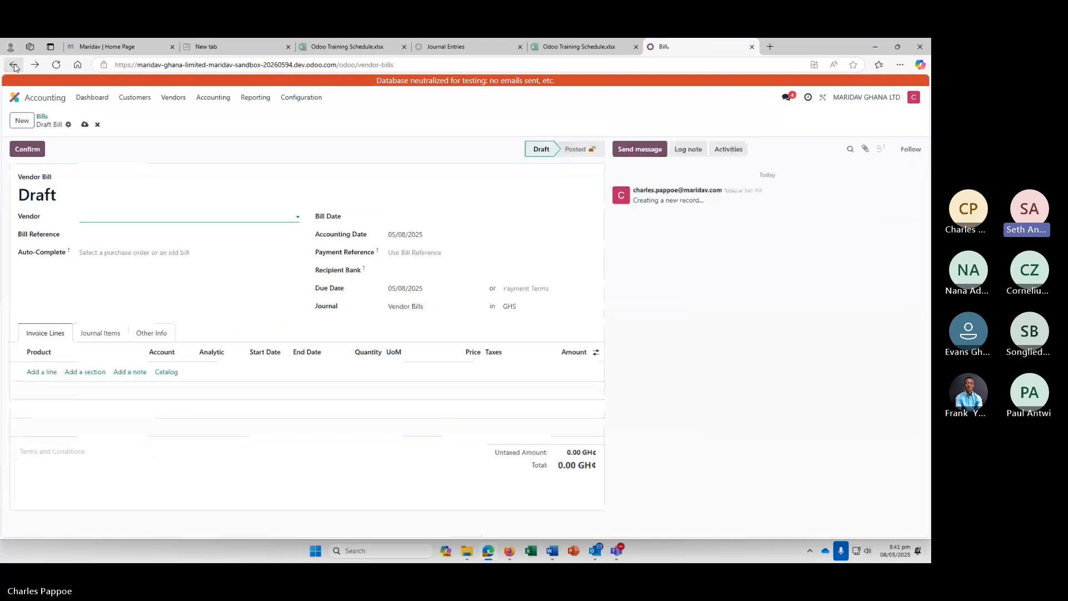
click(17, 100)
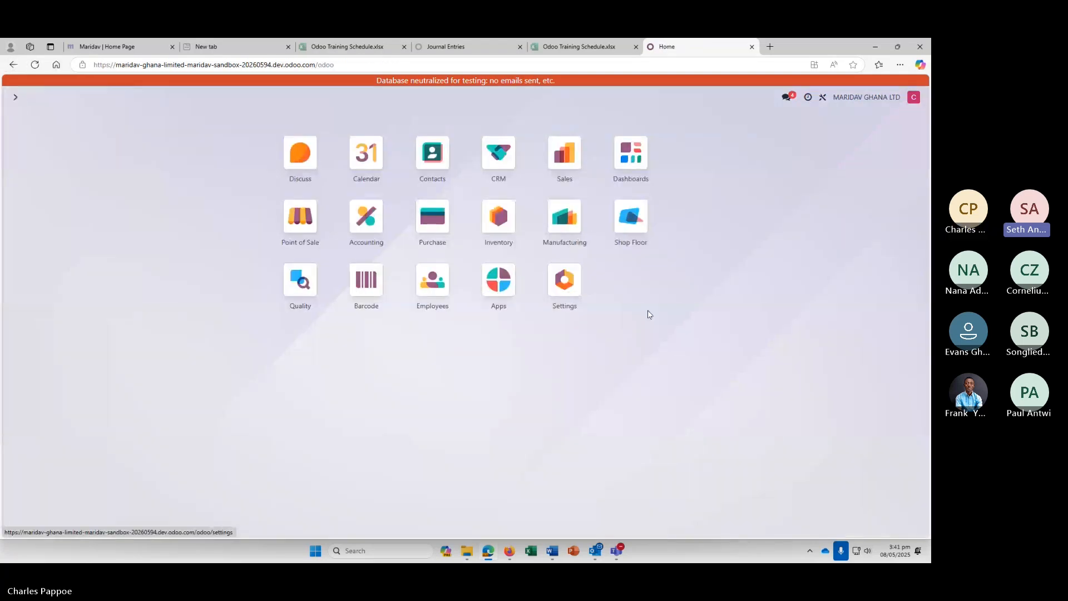
click(432, 223)
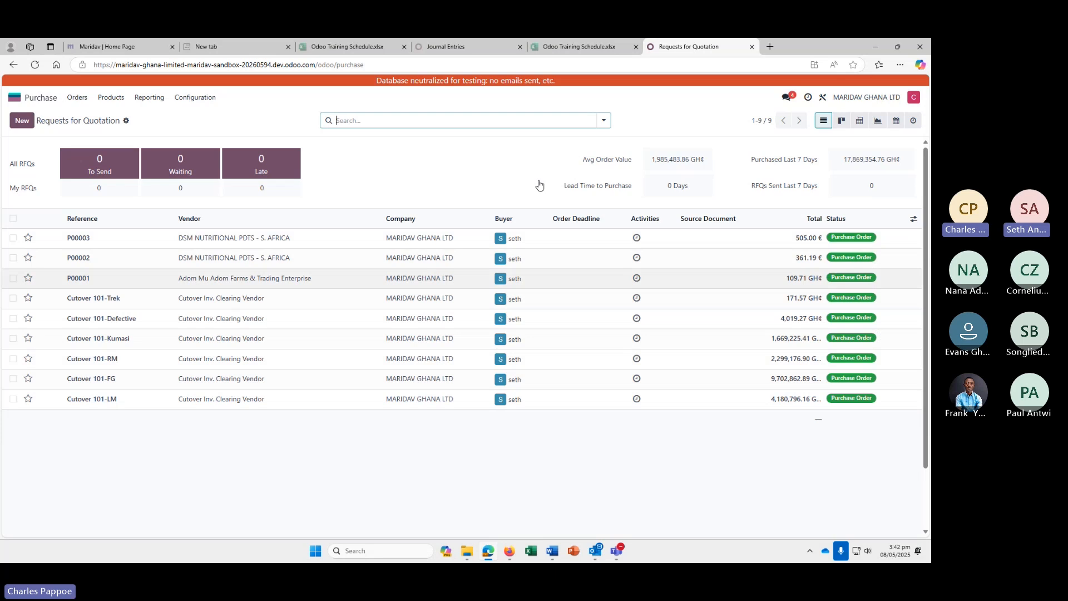
Start a new request for quotation with DSM NUTRITIONAL PDTS - S. AFRICA as the vendor
click(22, 121)
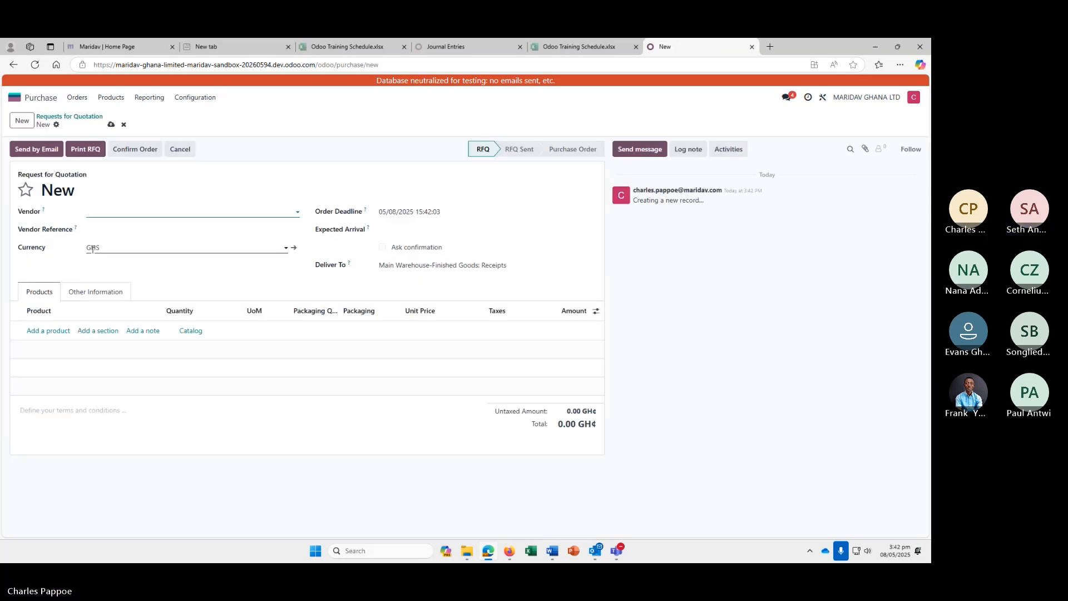
click(134, 210)
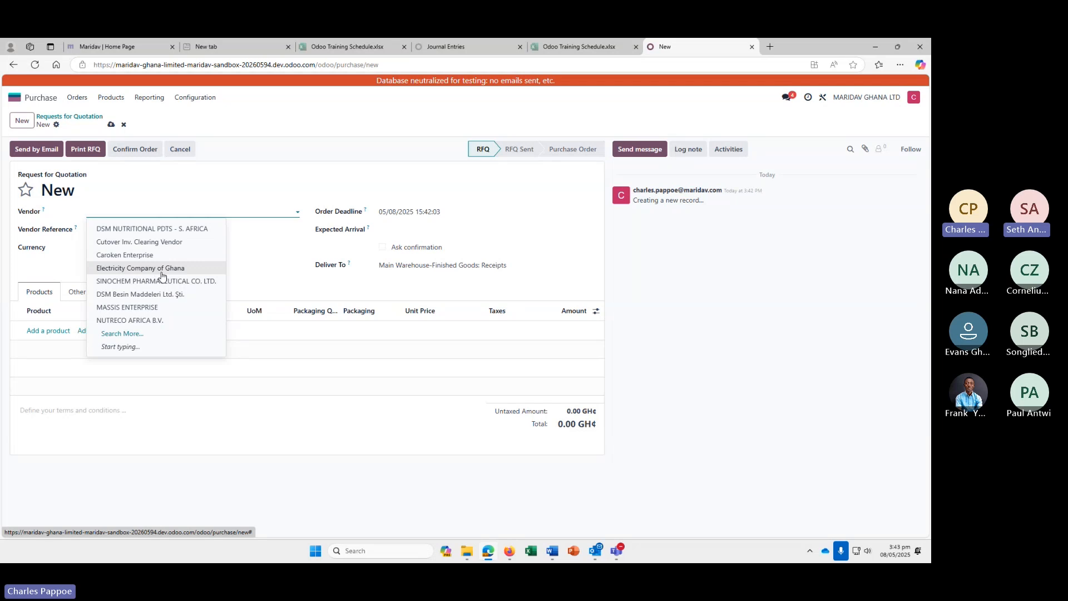
click(127, 229)
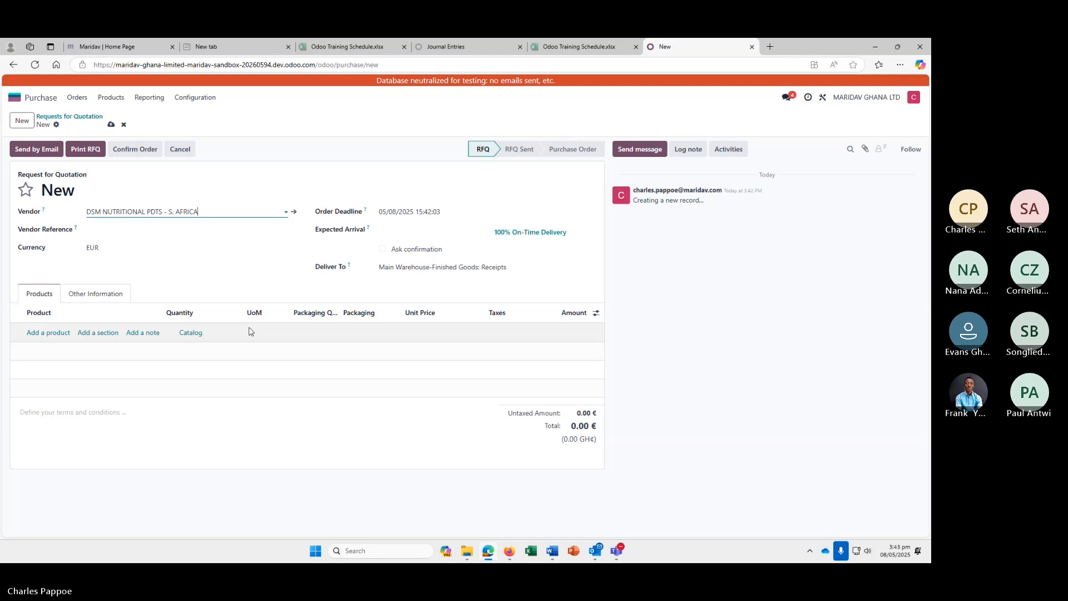
Try to set the request's expected arrival to 06/30/2025 15:00:00
click(423, 231)
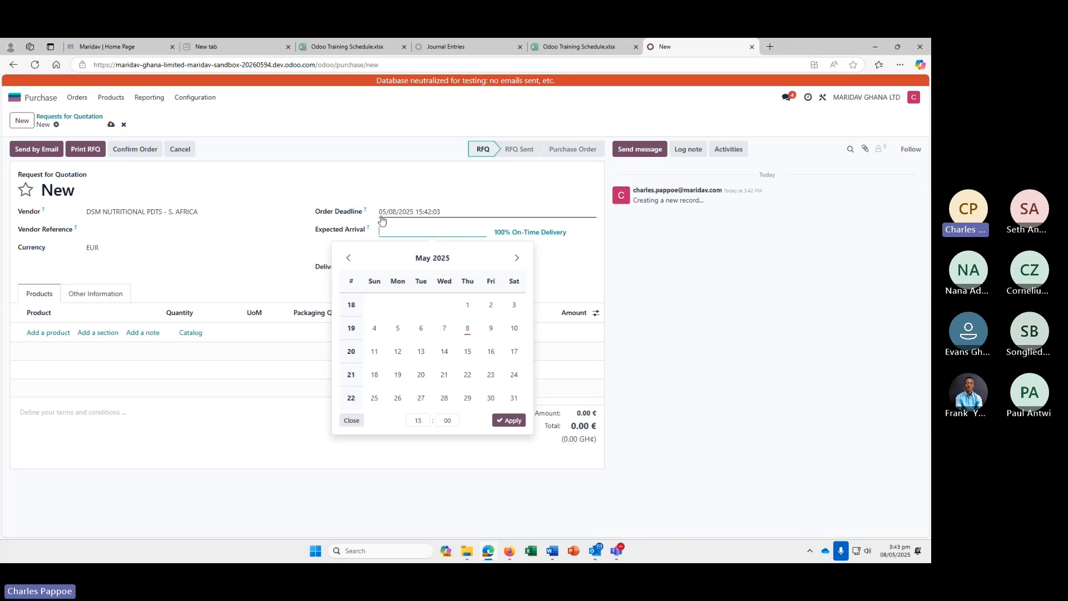
click(517, 258)
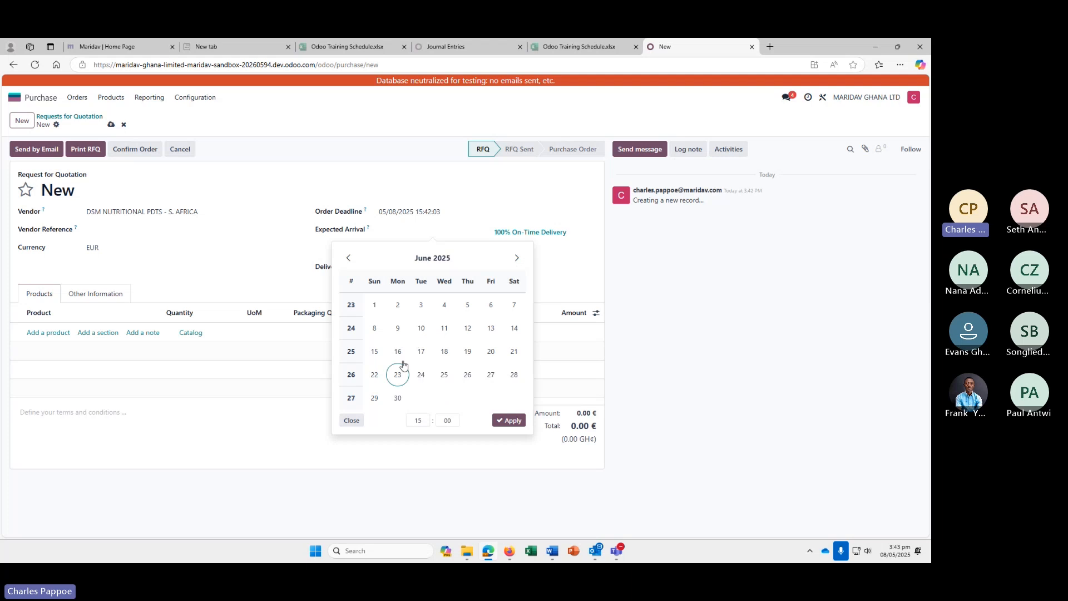
click(398, 397)
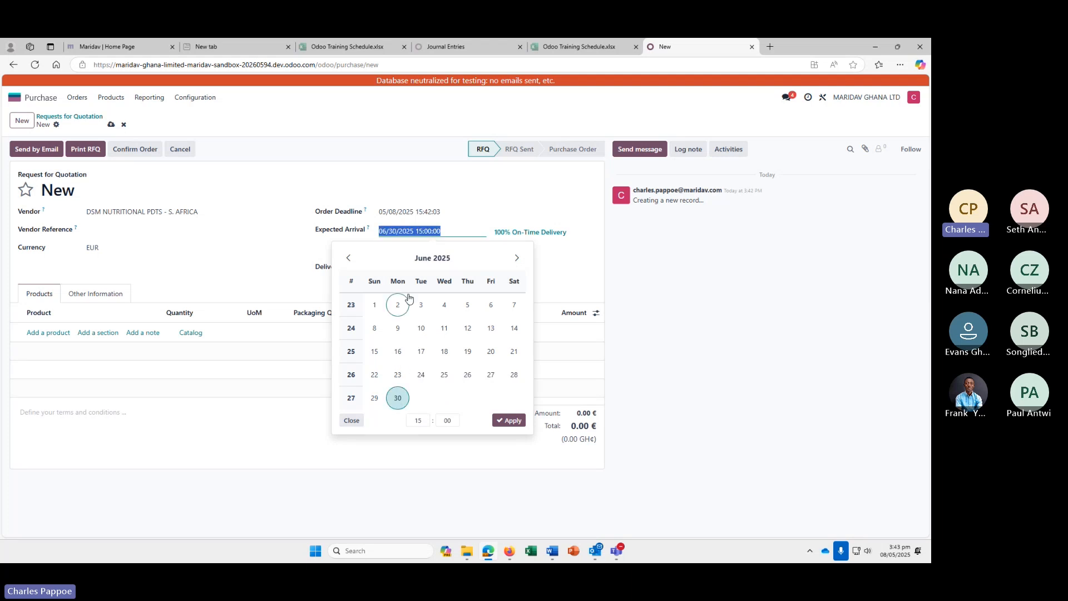
click(454, 190)
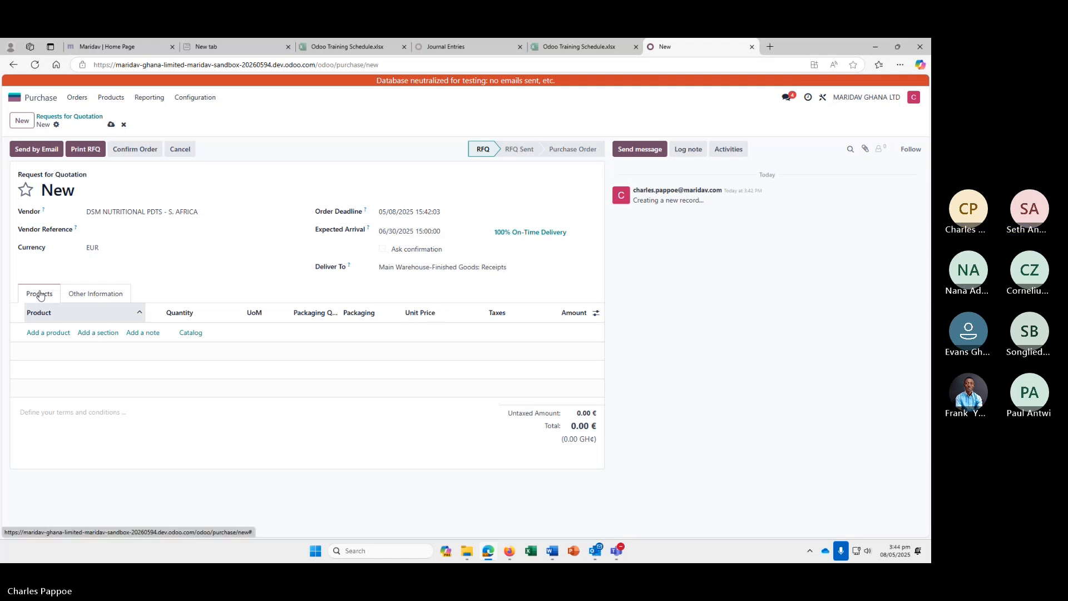
Add 40 units of [25] Methionine 25 Kg to the request, delivered to Main Warehouse-Finished Goods: Receipts
click(42, 334)
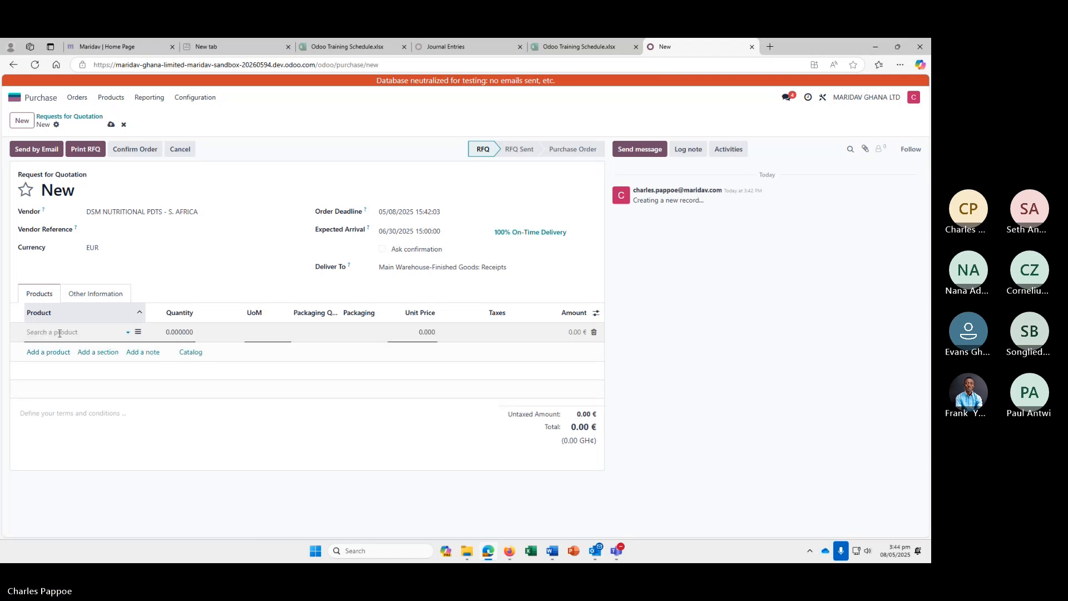
text(met)
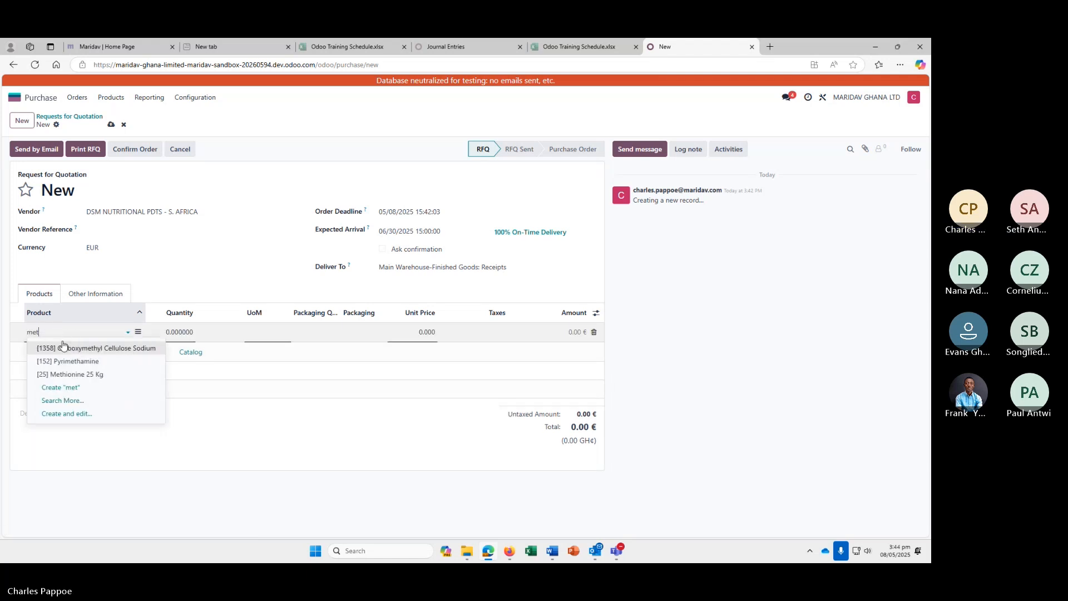
click(89, 374)
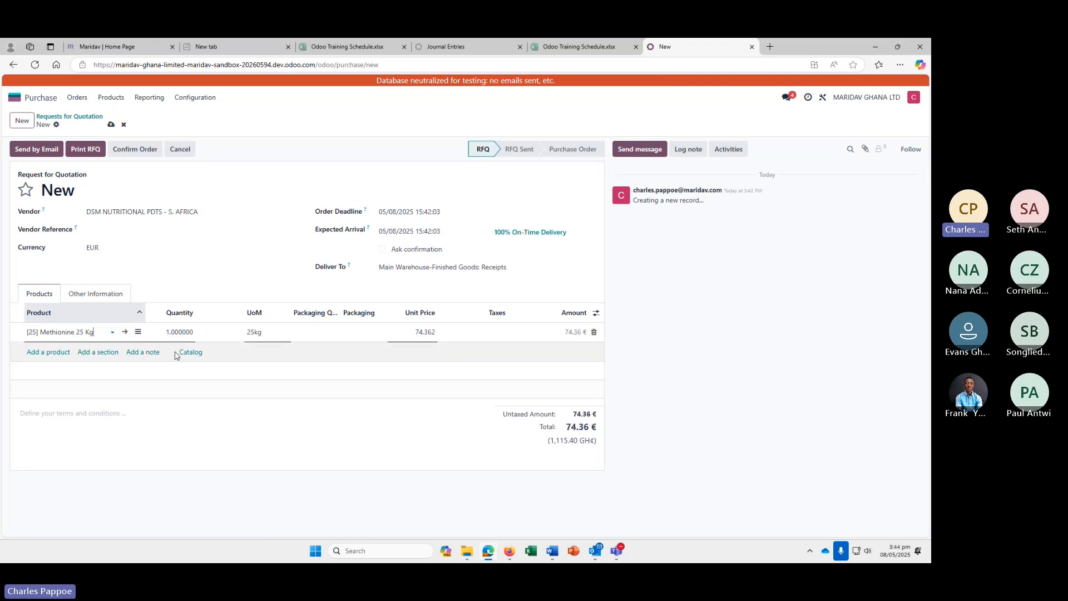
key(Tab)
text(40)
key(Return)
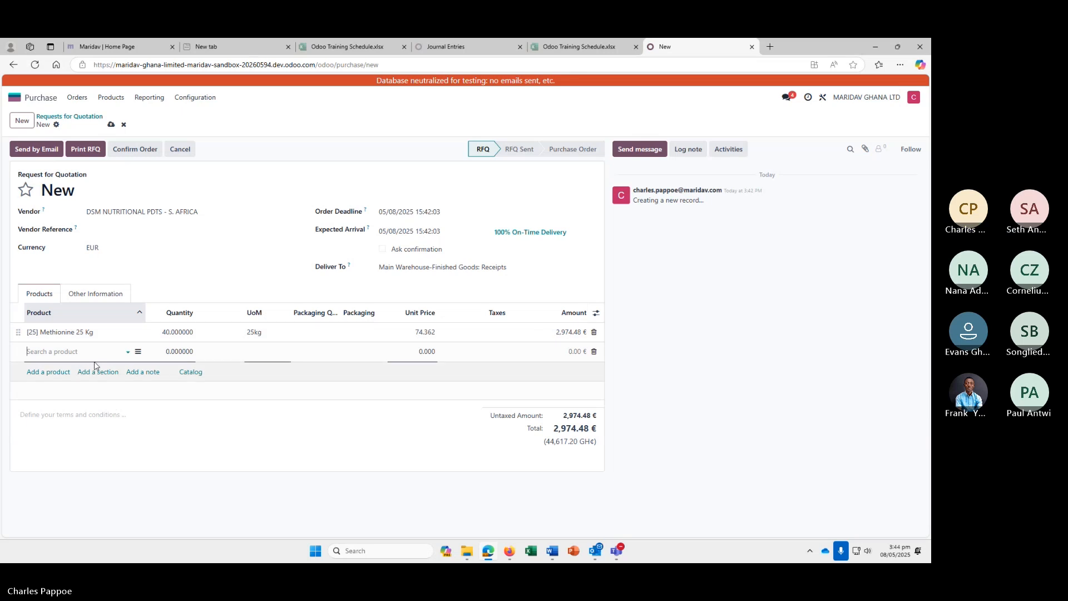
click(77, 352)
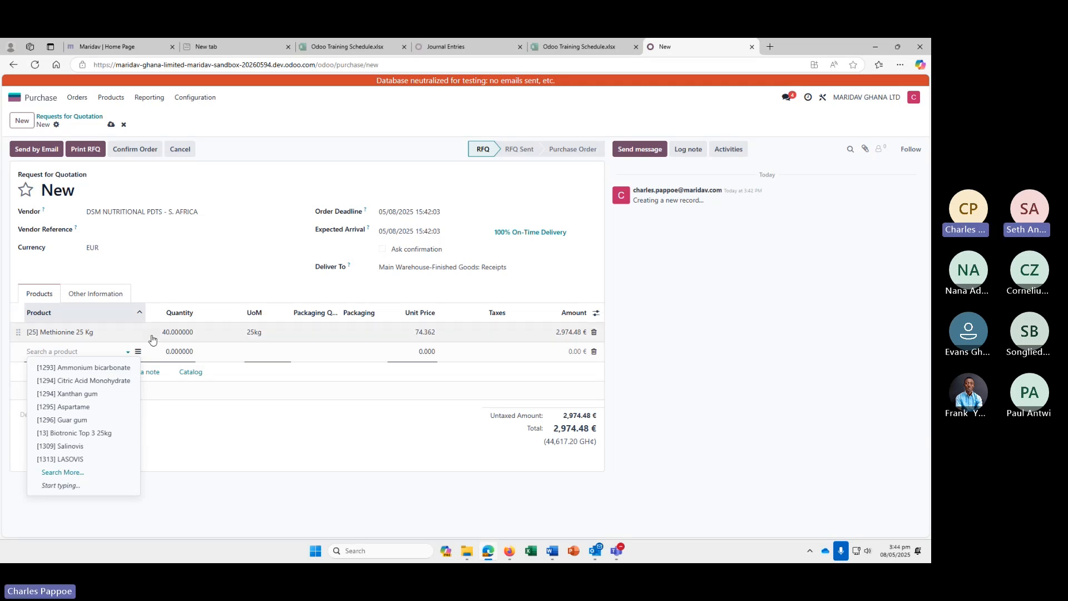
click(220, 514)
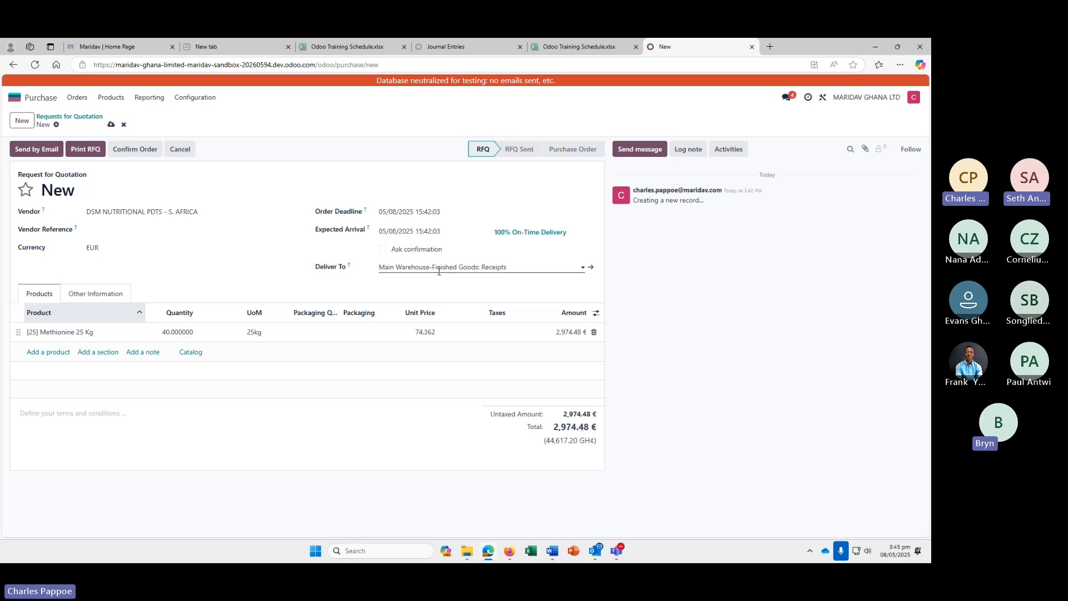
click(583, 267)
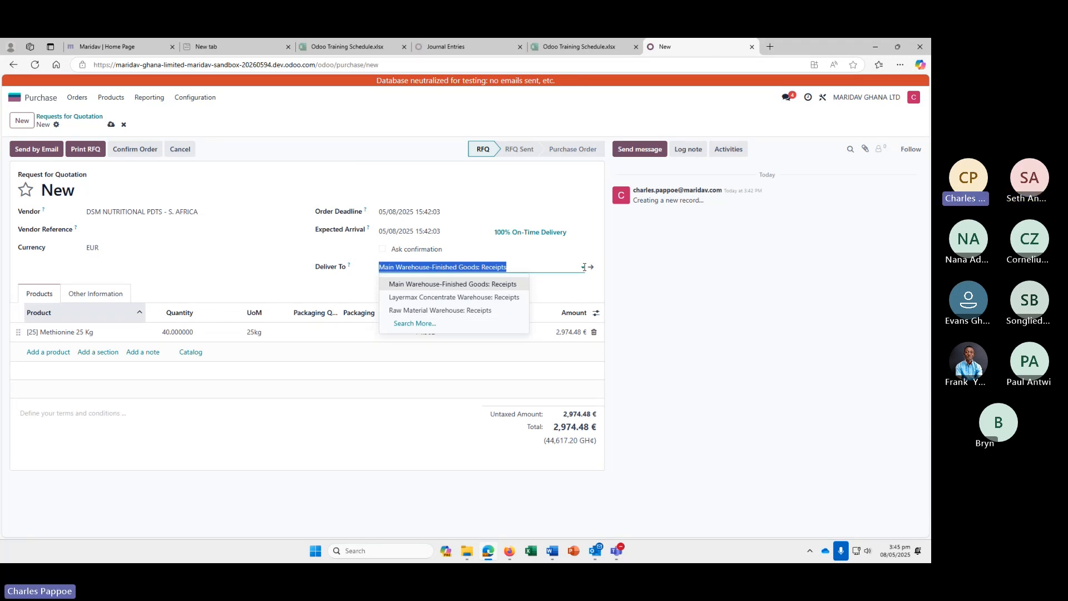
click(455, 285)
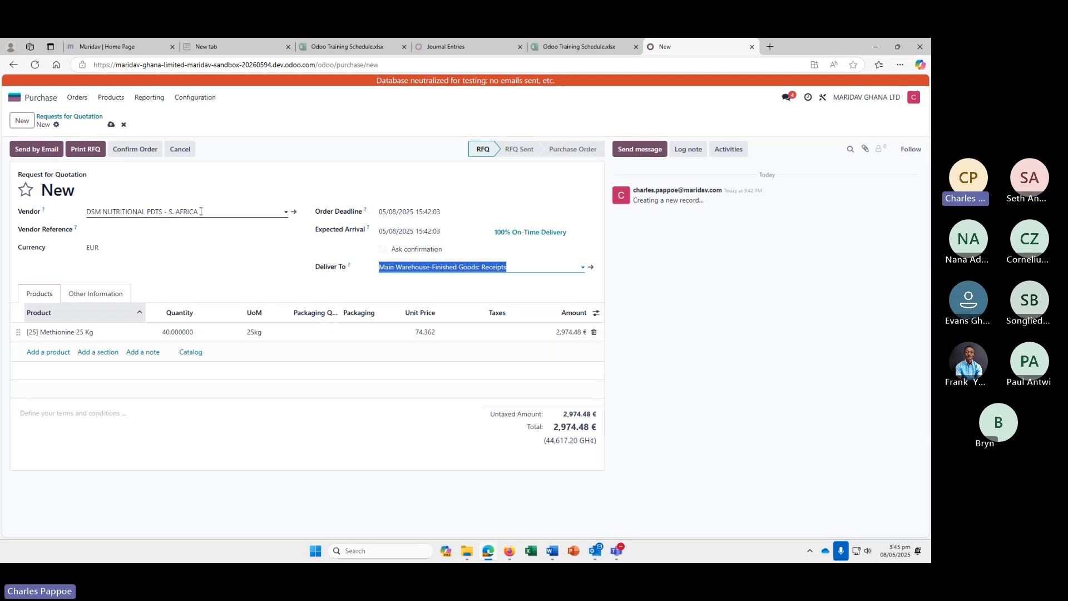
Confirm the purchase order and validate the receipt of all its Methionine 25 Kg units
click(129, 150)
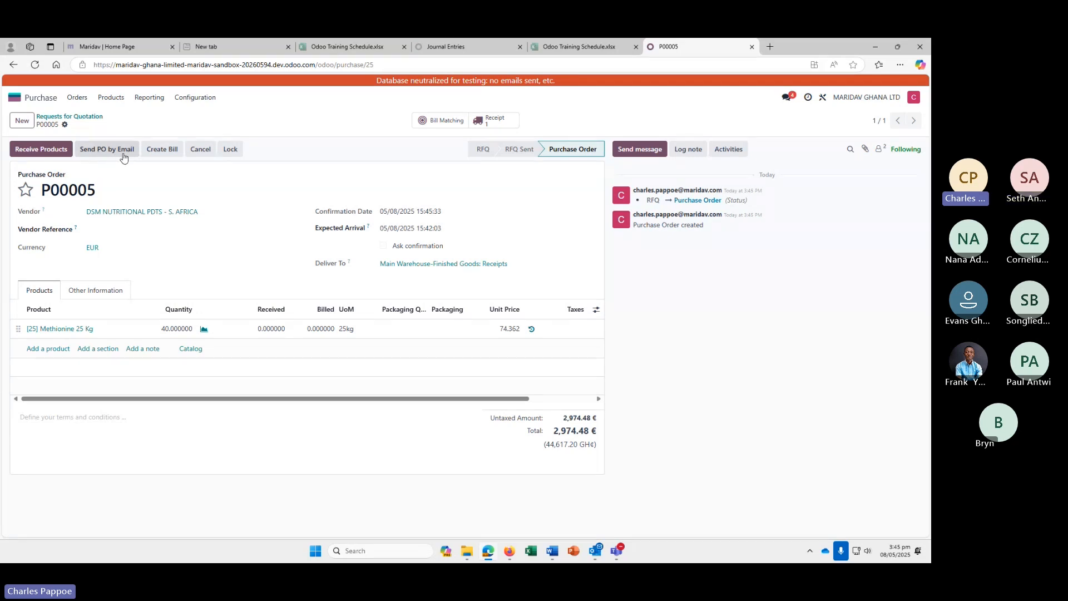
click(44, 152)
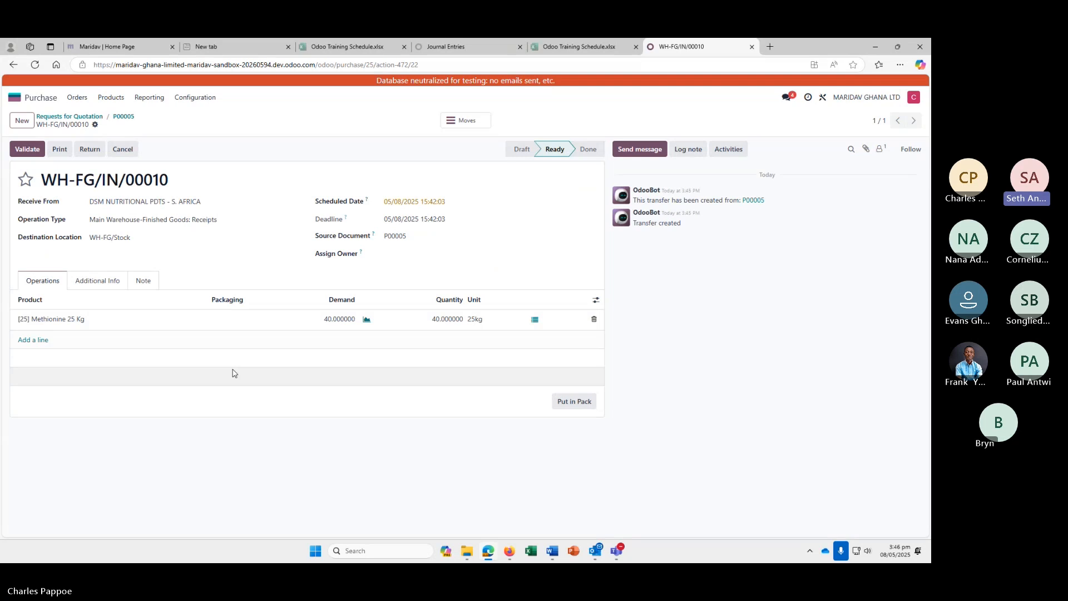
click(27, 149)
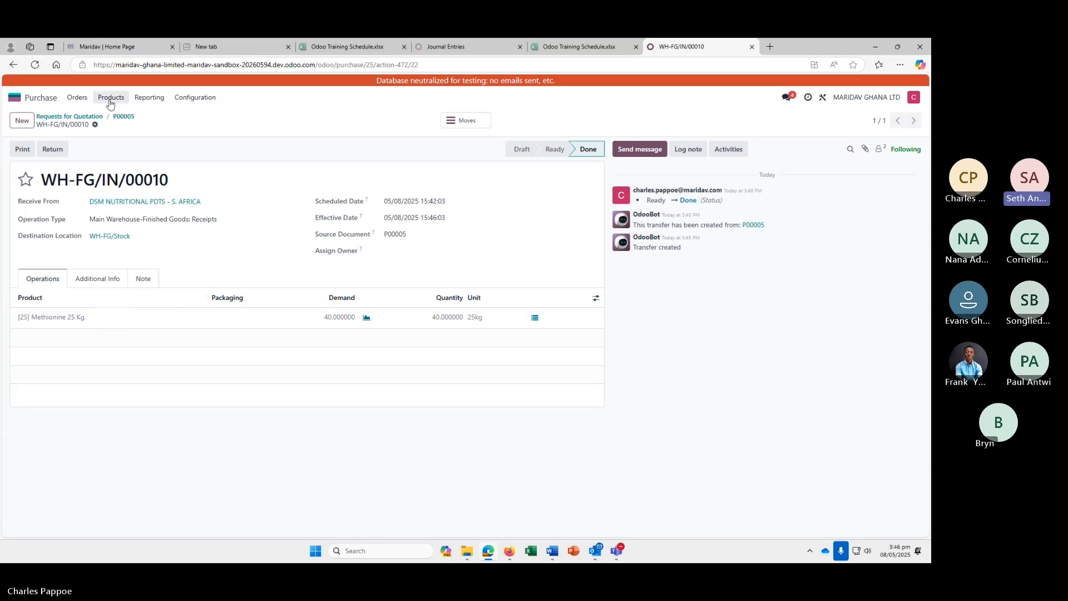
Reopen the Methionine order for DSM NUTRITIONAL PDTS - S. AFRICA from the purchase orders list and create its vendor bill
click(76, 99)
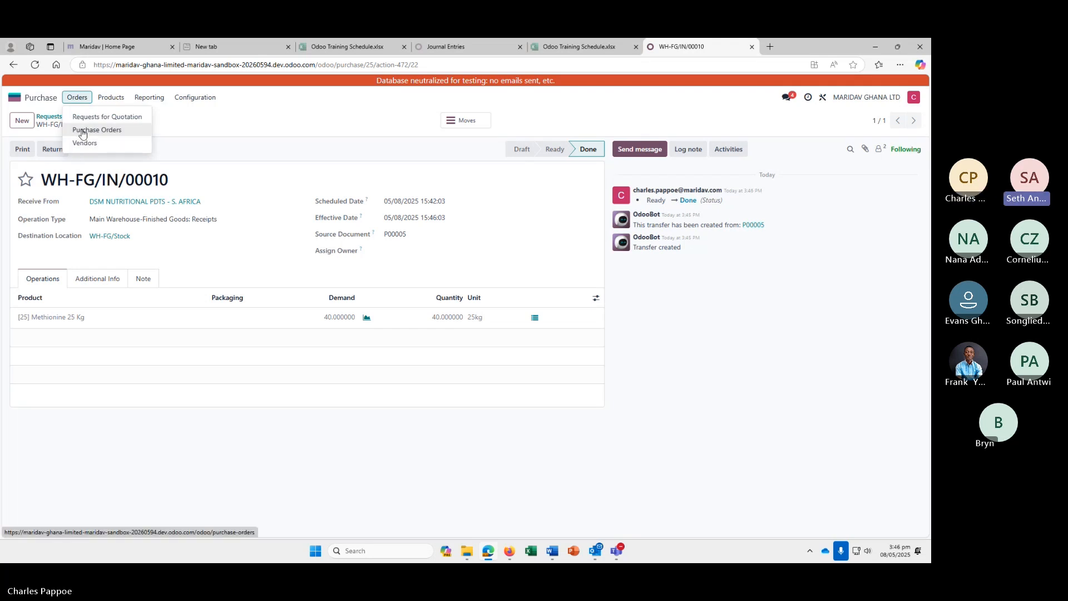
click(100, 130)
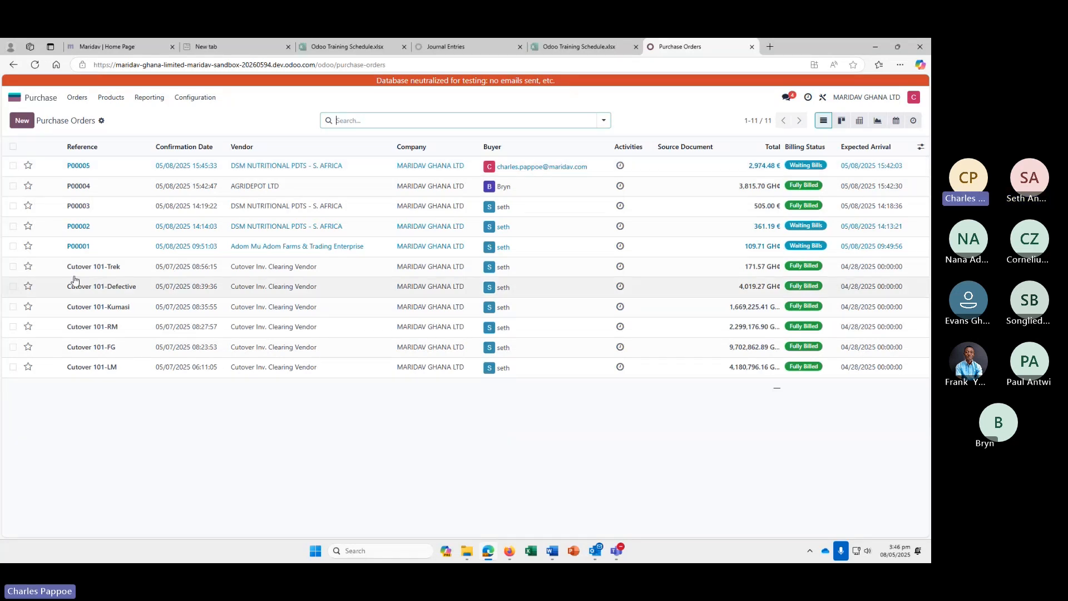
click(766, 168)
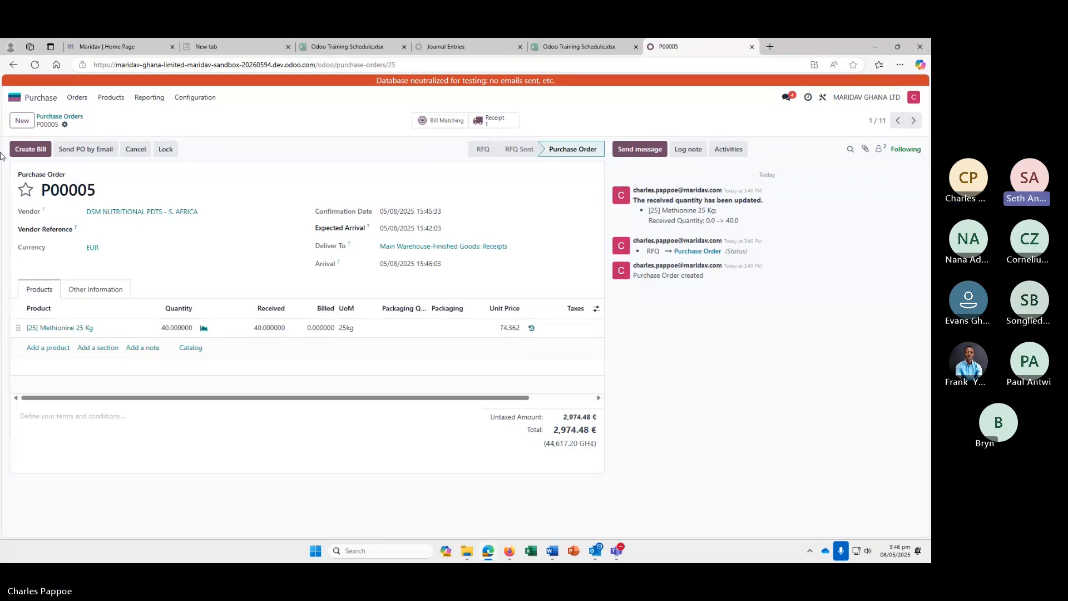
click(30, 149)
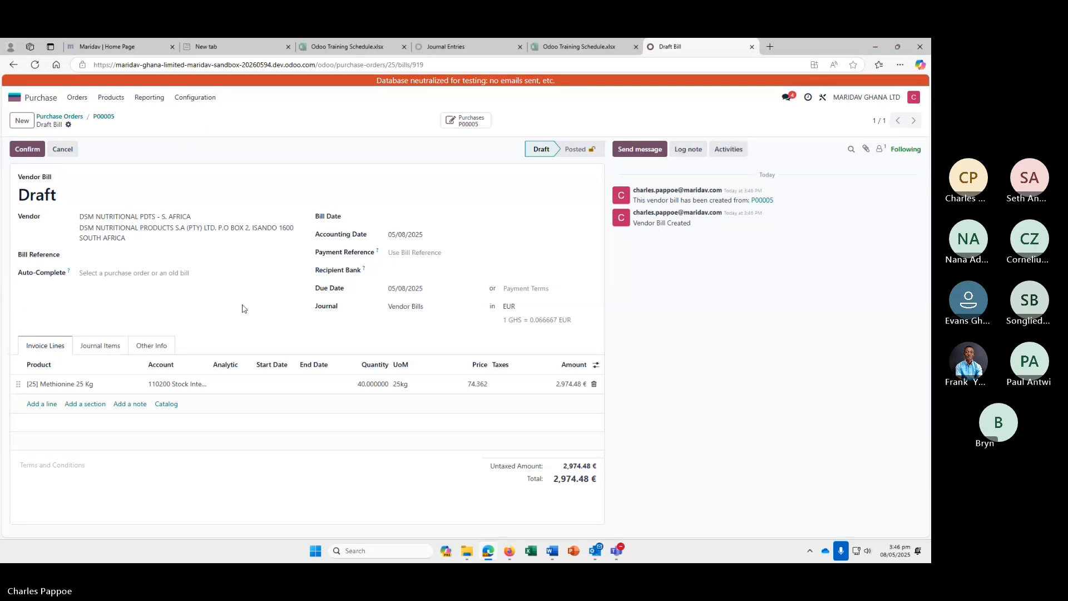
Set the Methionine vendor bill's bill date to 05/08/2025 and confirm the bill
click(23, 149)
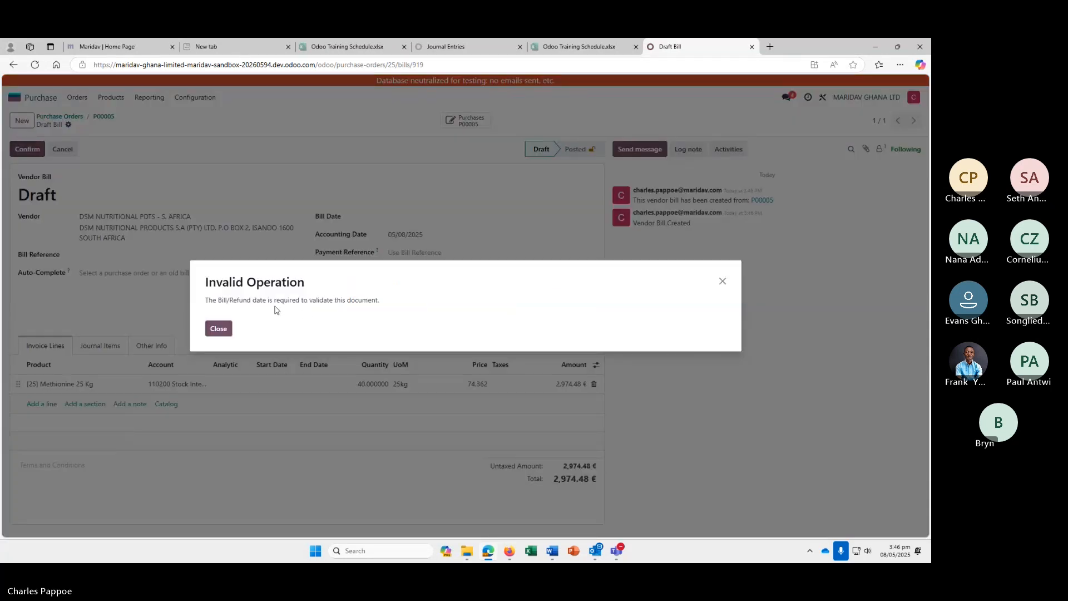
click(219, 328)
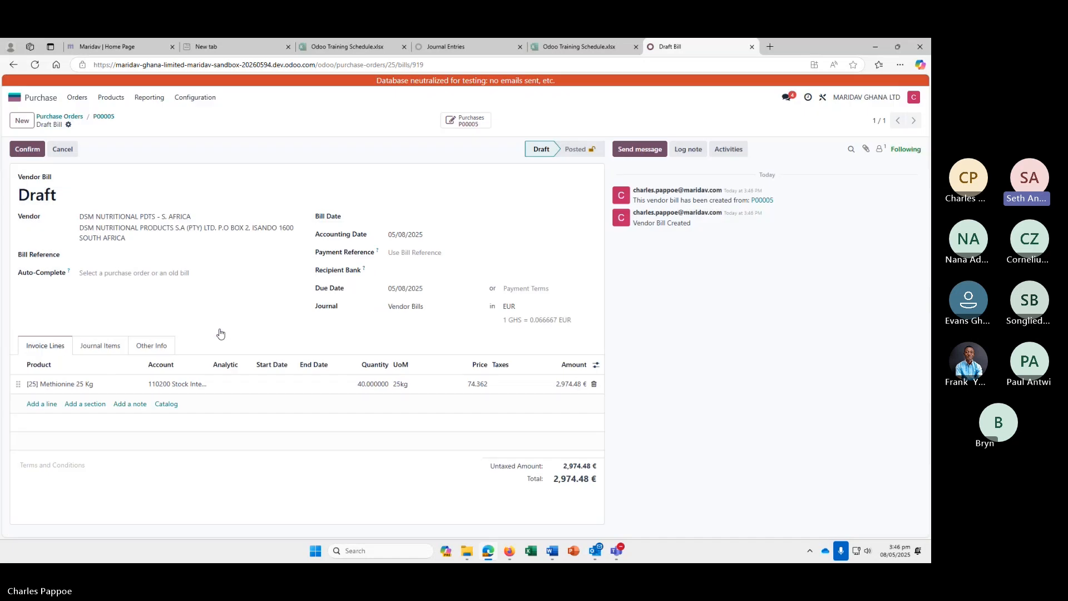
click(396, 222)
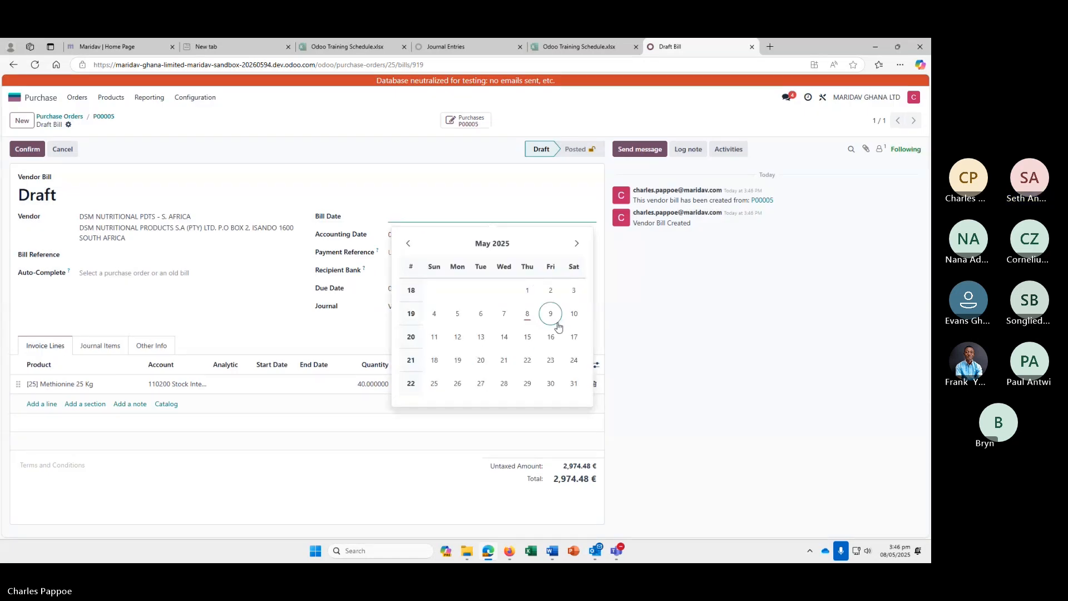
click(528, 314)
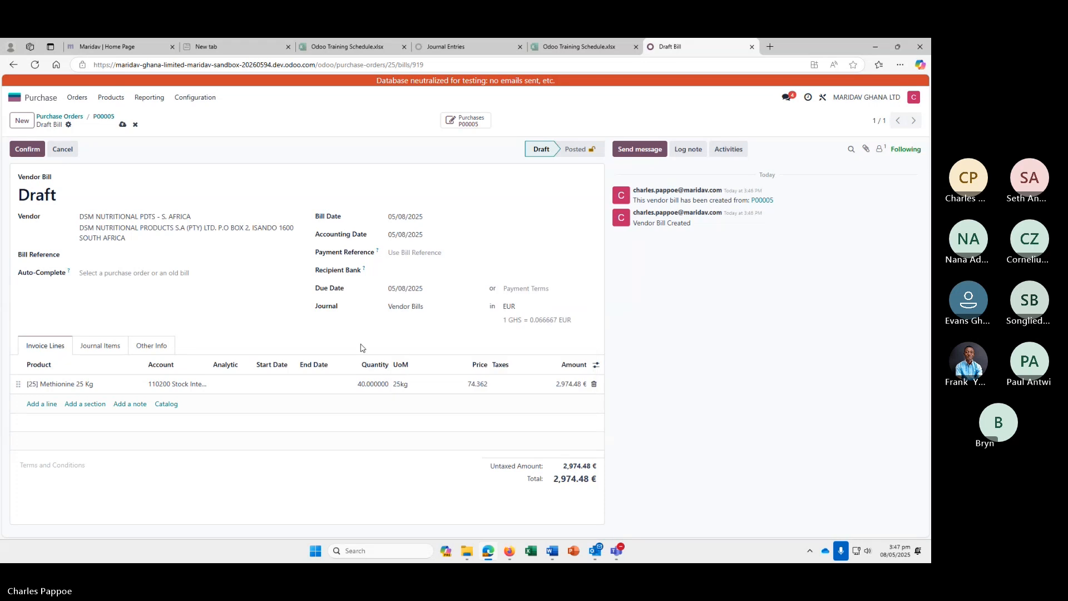
click(24, 151)
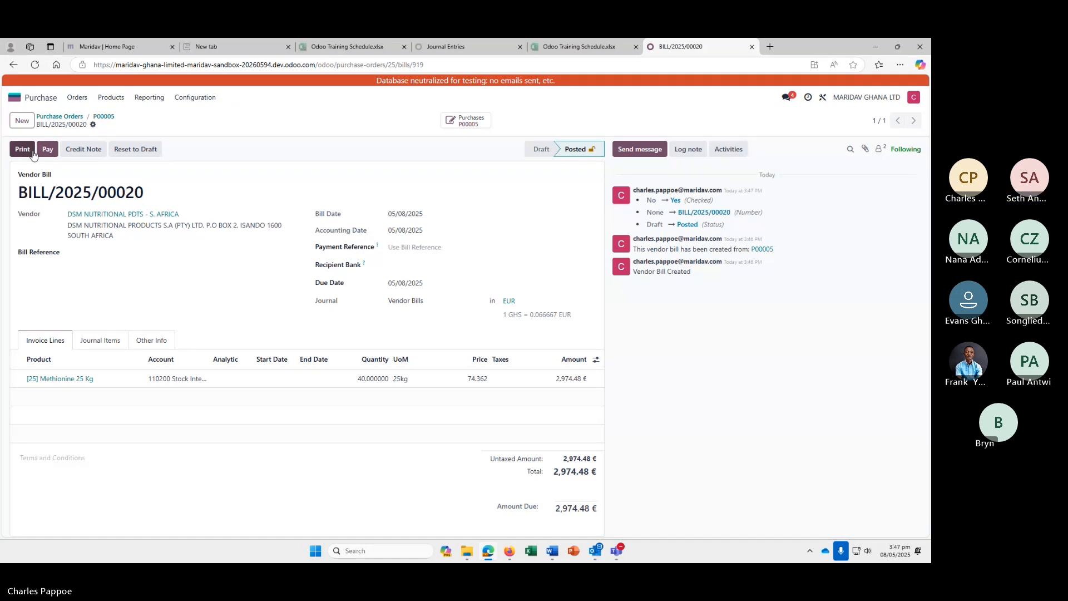
Switch to Accounting, open the vendor bills from the Vendor Bills journal and look through the list
click(12, 99)
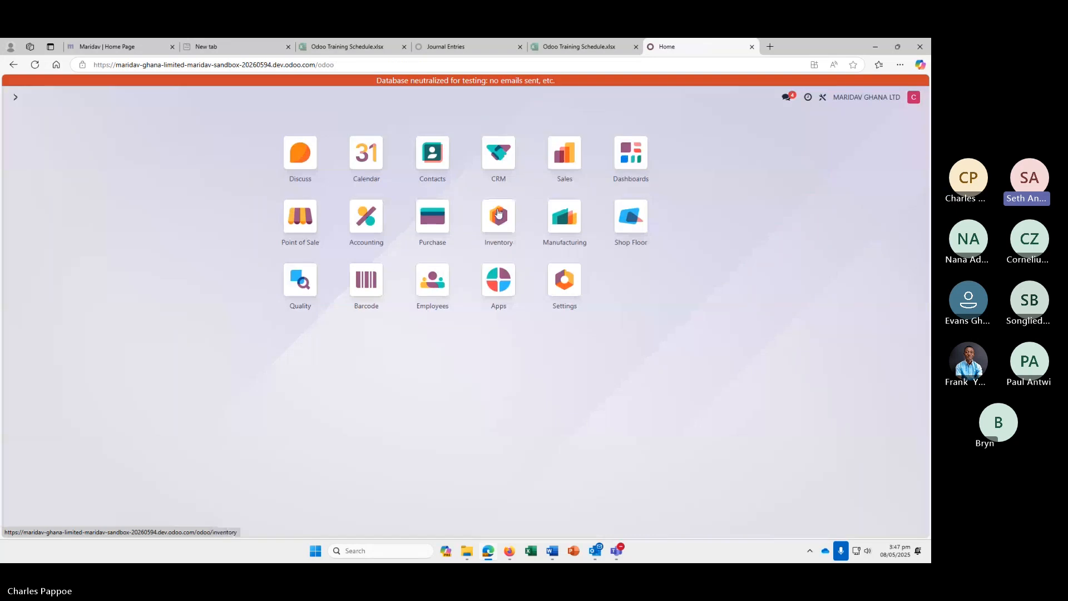
click(376, 226)
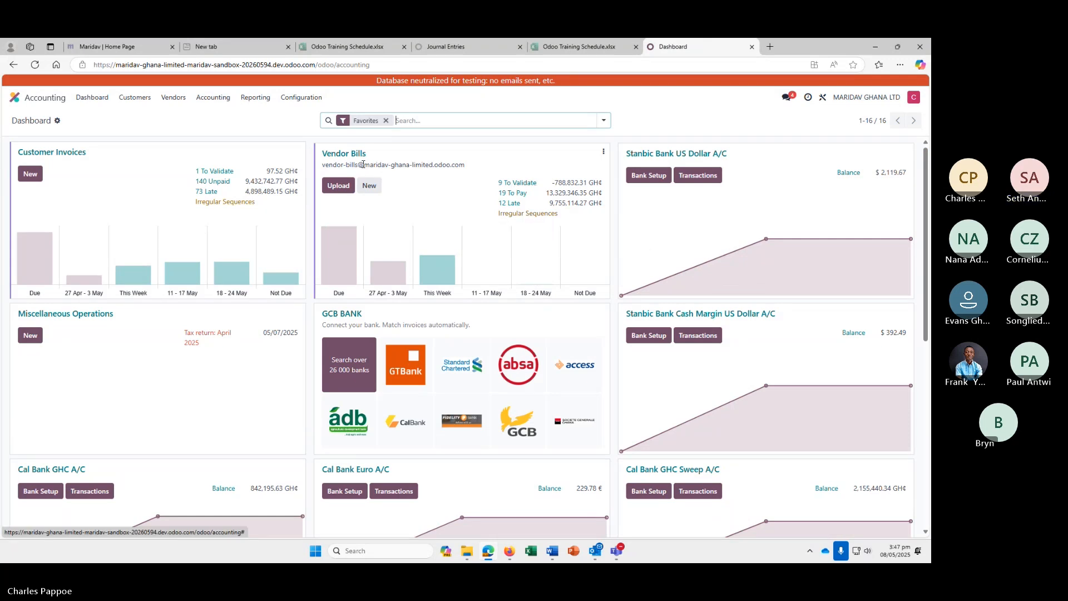
click(339, 154)
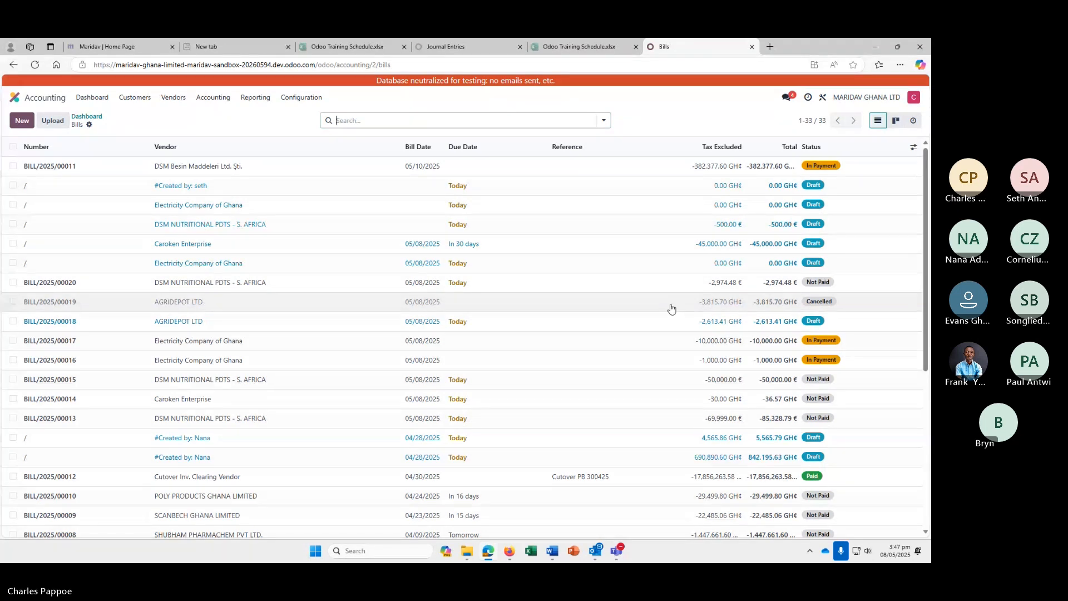
scroll(673, 308, down, 3)
scroll(672, 309, up, 3)
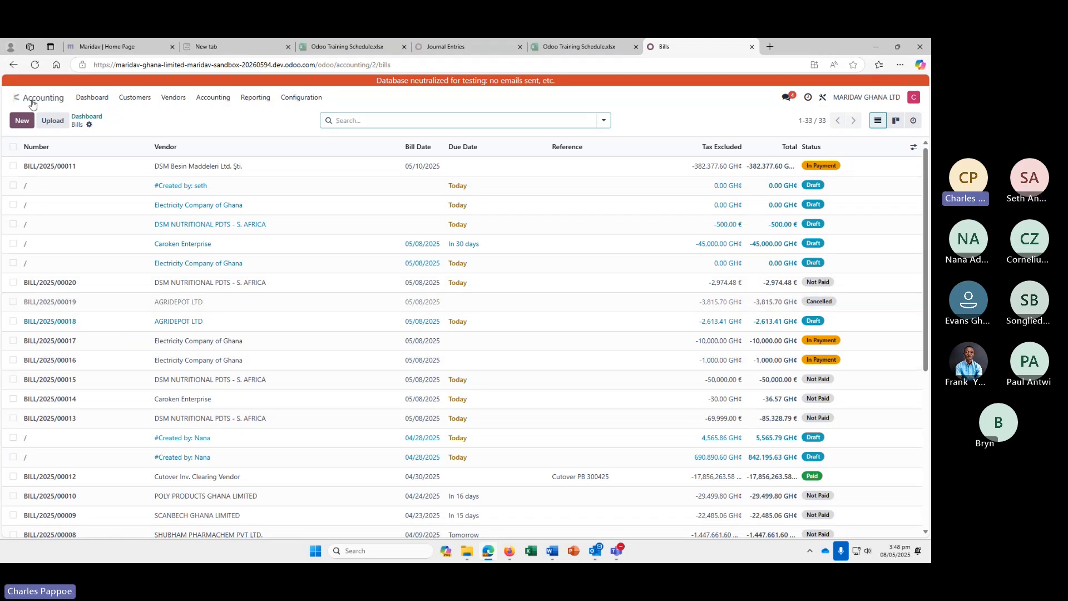
Return to the Accounting dashboard, list the vendor bills and open BILL/2025/00020 for DSM NUTRITIONAL PDTS - S. AFRICA
click(42, 101)
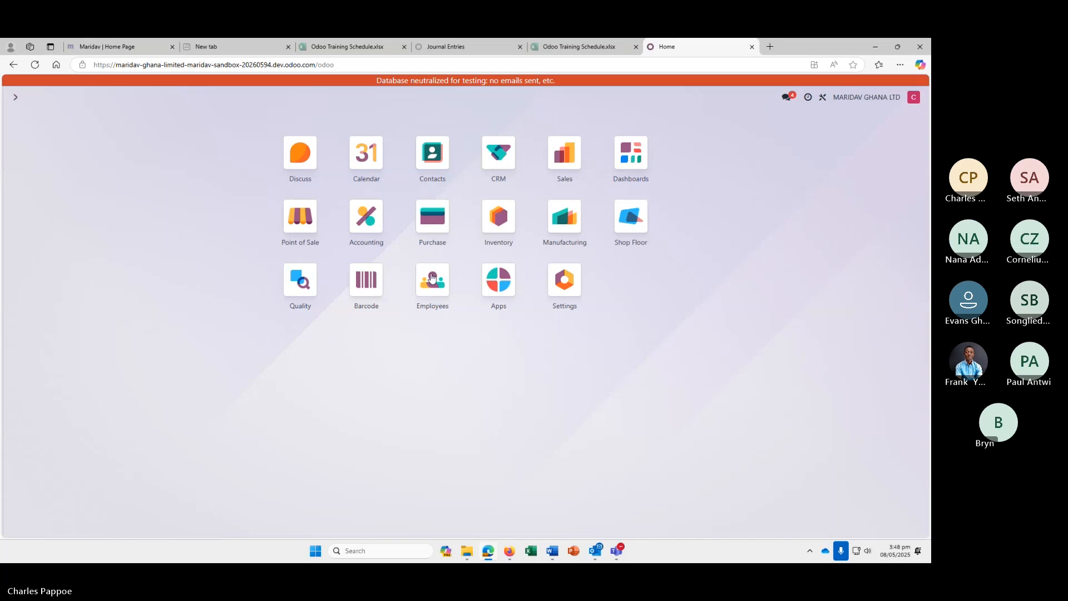
click(365, 220)
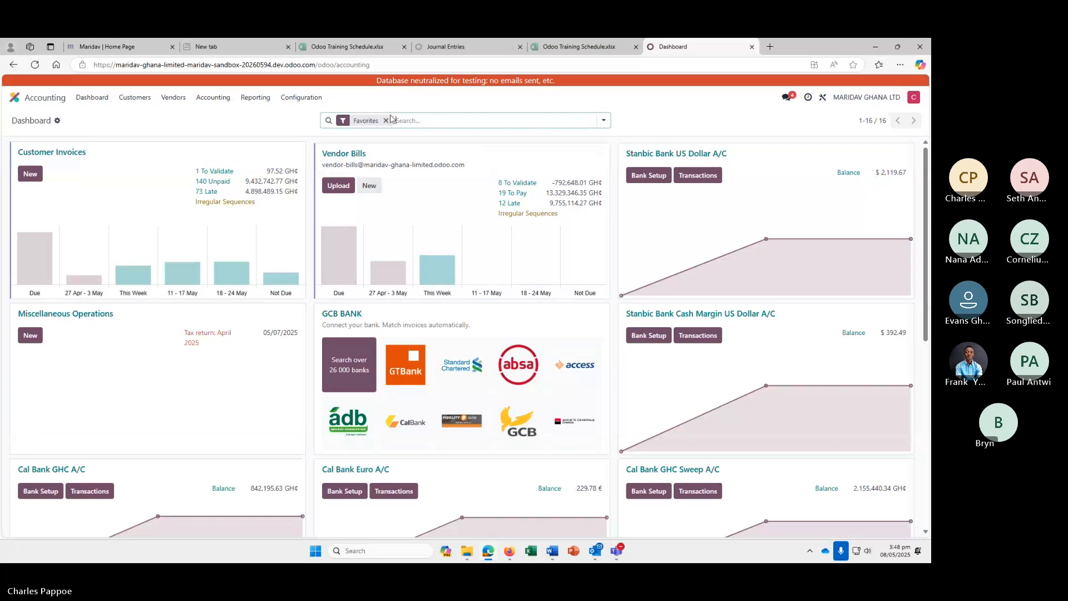
mouse_move(518, 266)
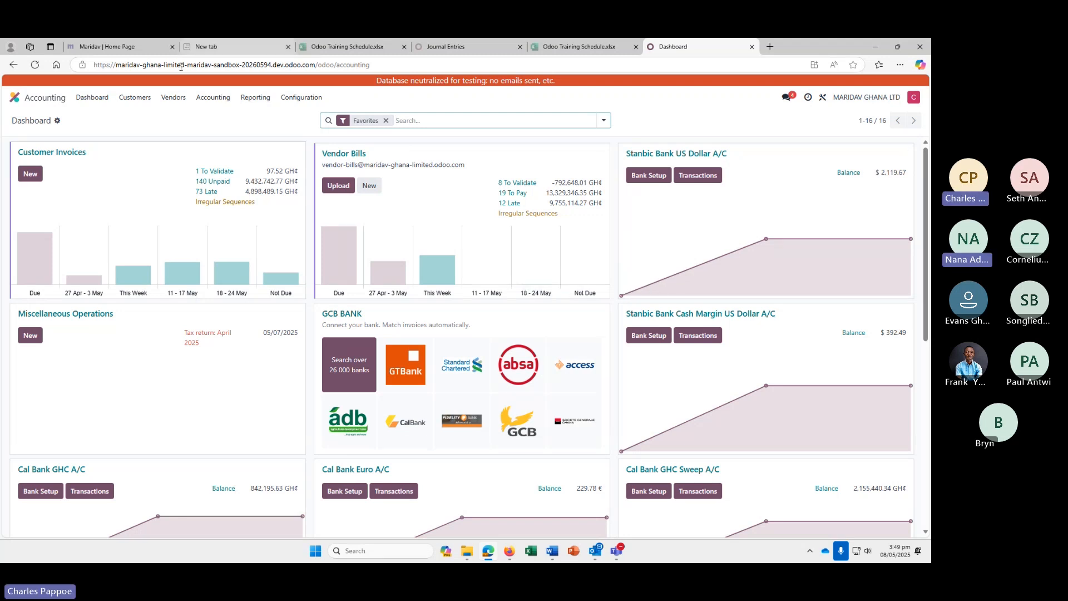
click(174, 100)
click(173, 117)
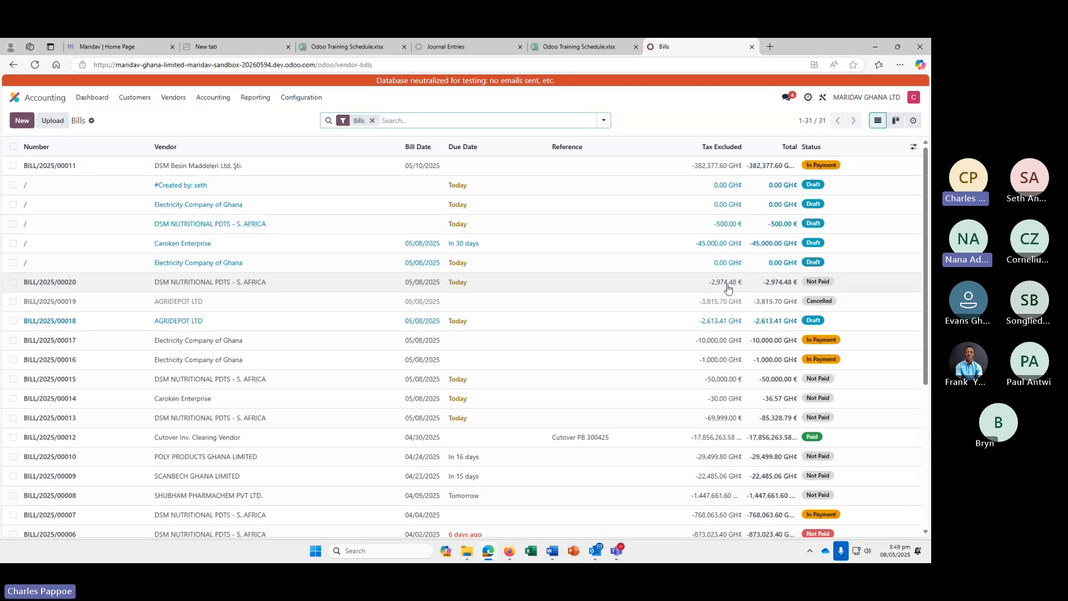
click(41, 284)
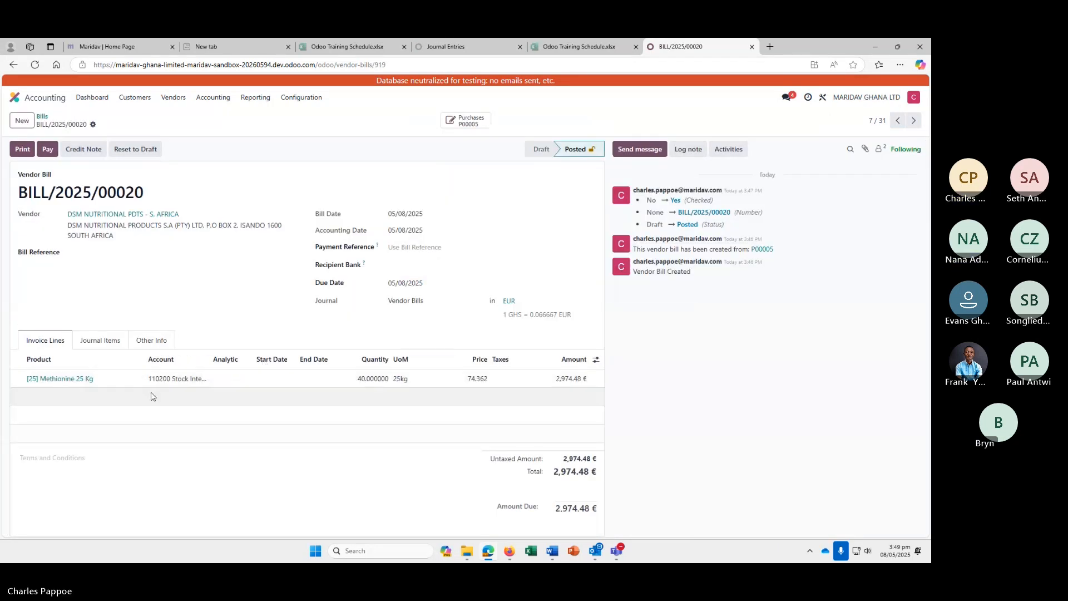
Check the EUR currency's exchange rates against GHS from the Methionine bill and return to the bill
click(509, 302)
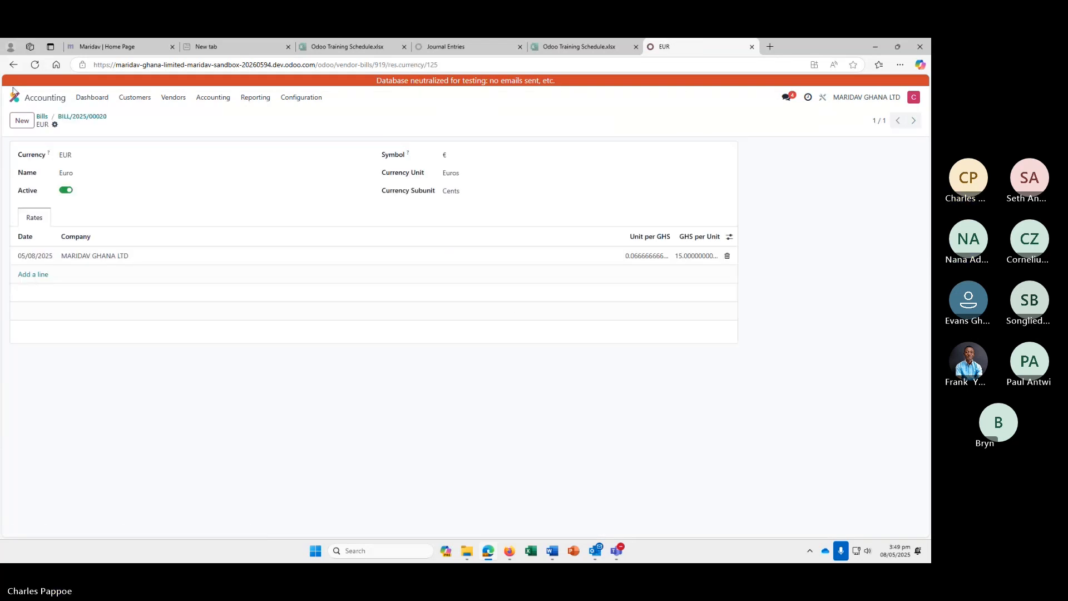
click(41, 119)
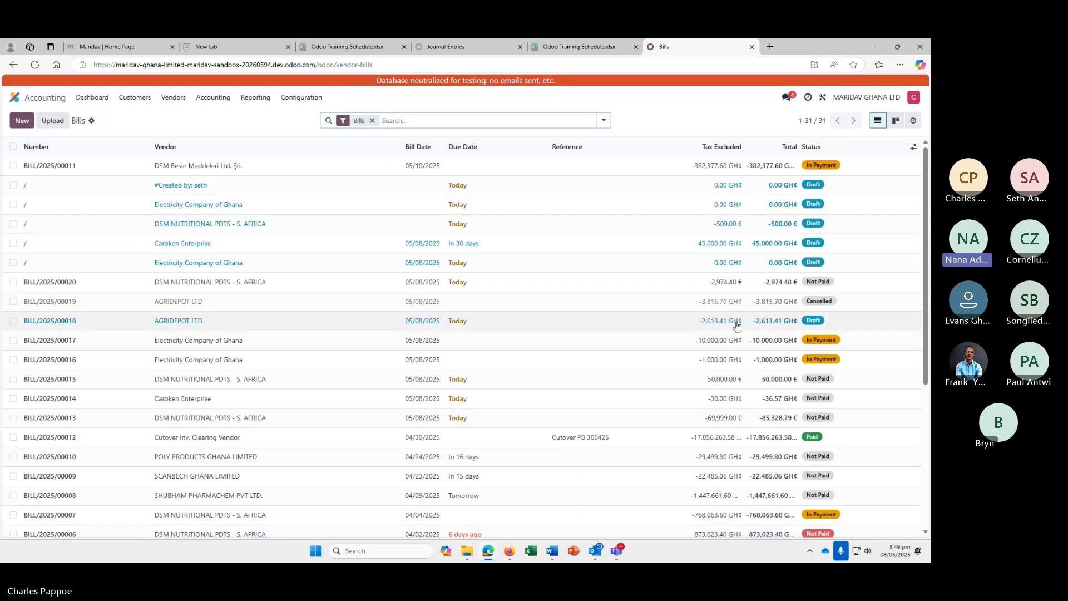
click(38, 283)
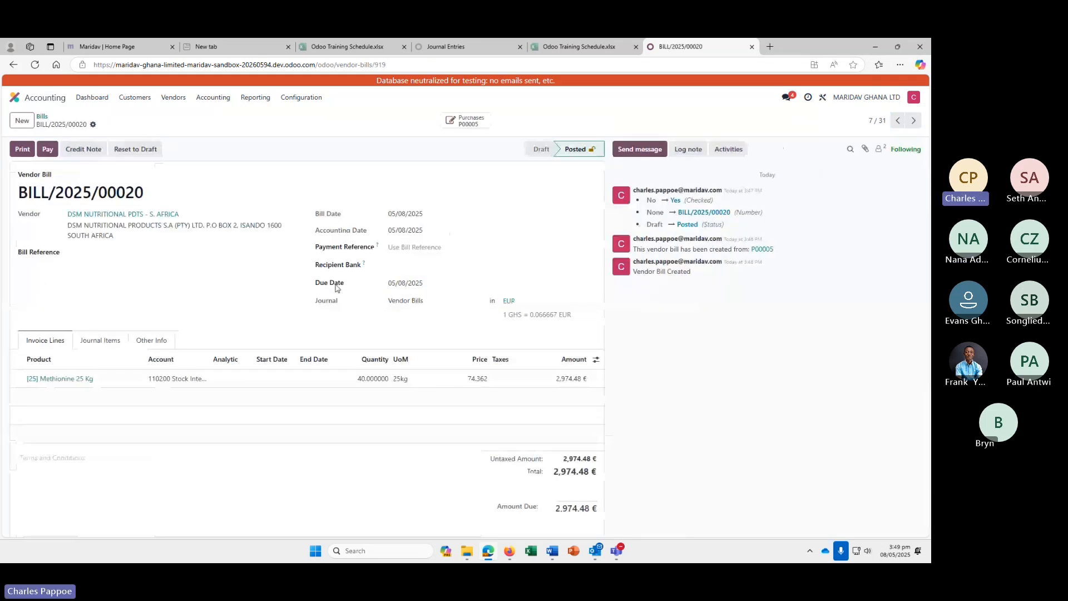
click(480, 288)
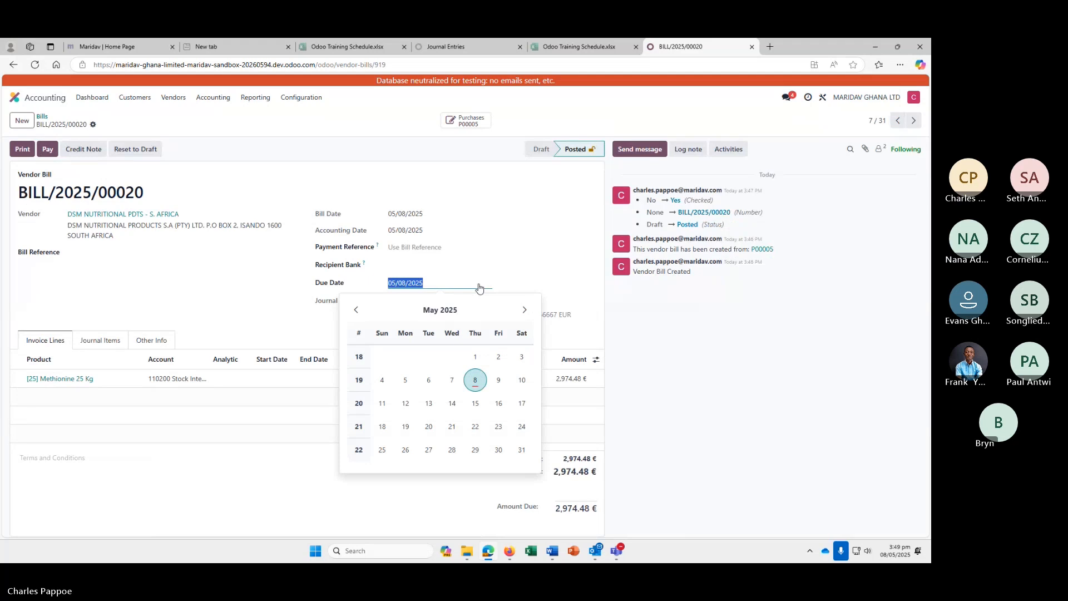
click(493, 244)
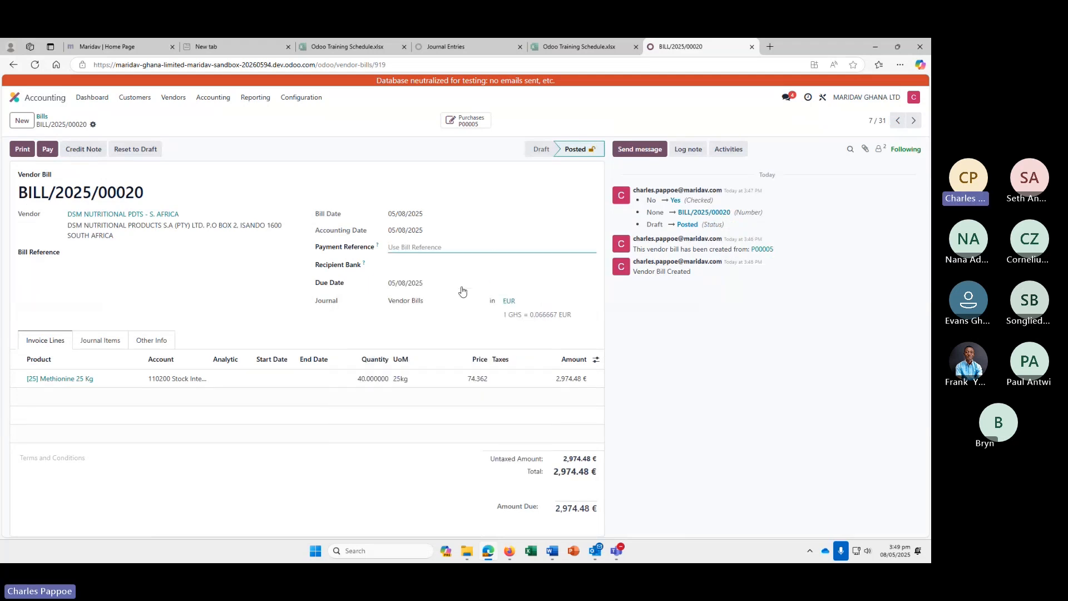
click(509, 301)
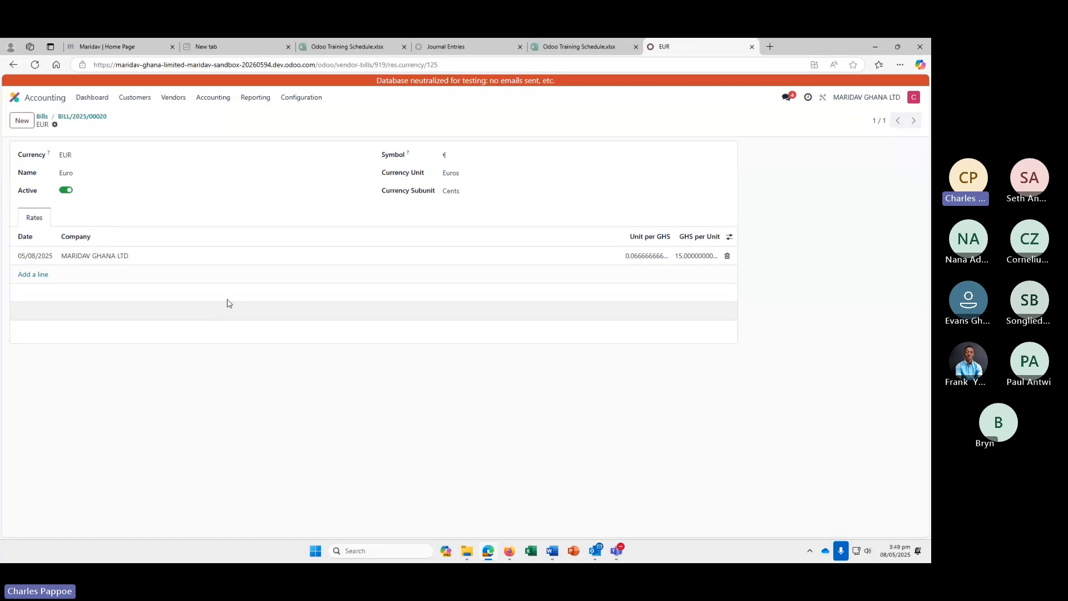
click(13, 65)
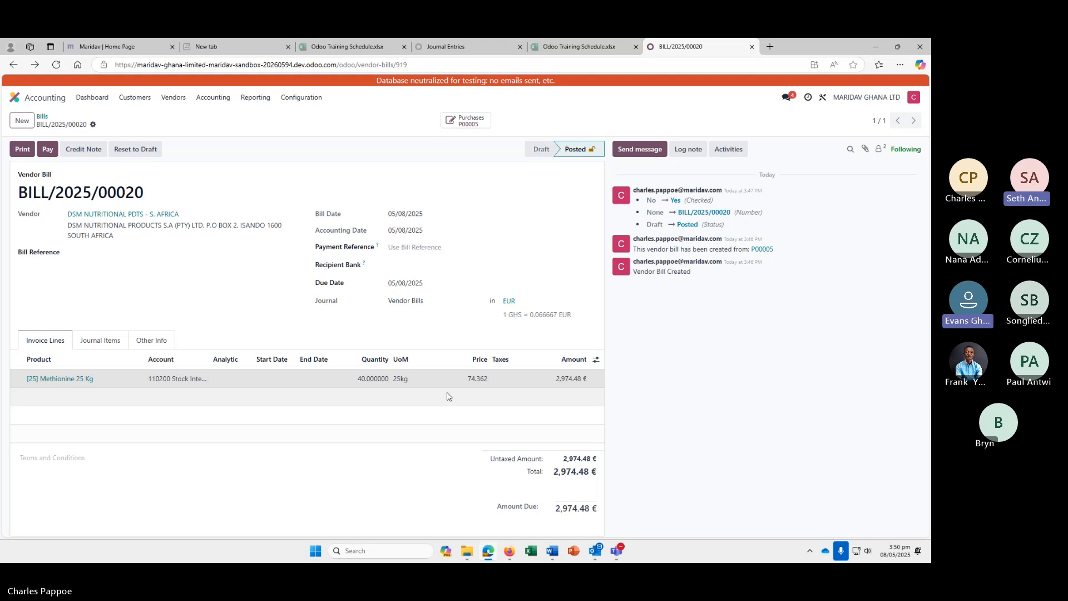
View the Methionine bill's payment form without creating a payment, and examine the bill's GHS to EUR rate
click(47, 150)
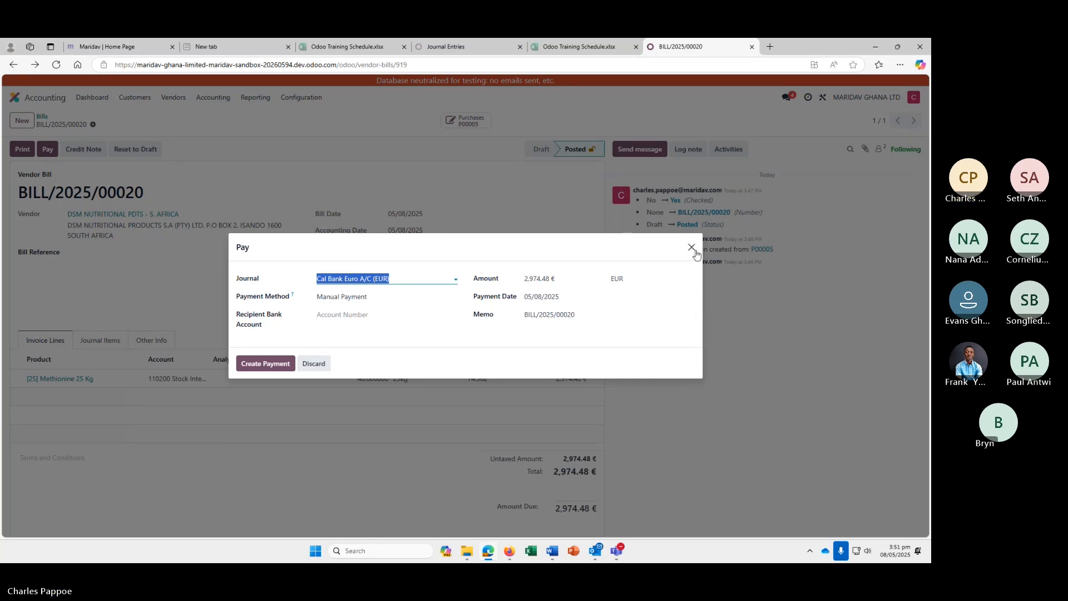
click(691, 247)
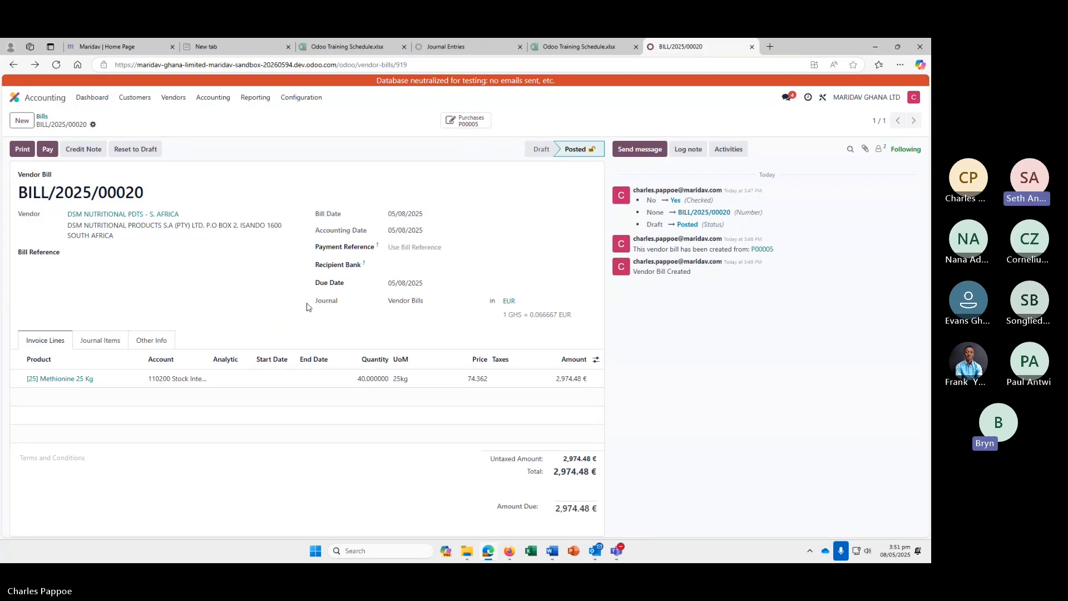
double_click(544, 313)
click(544, 315)
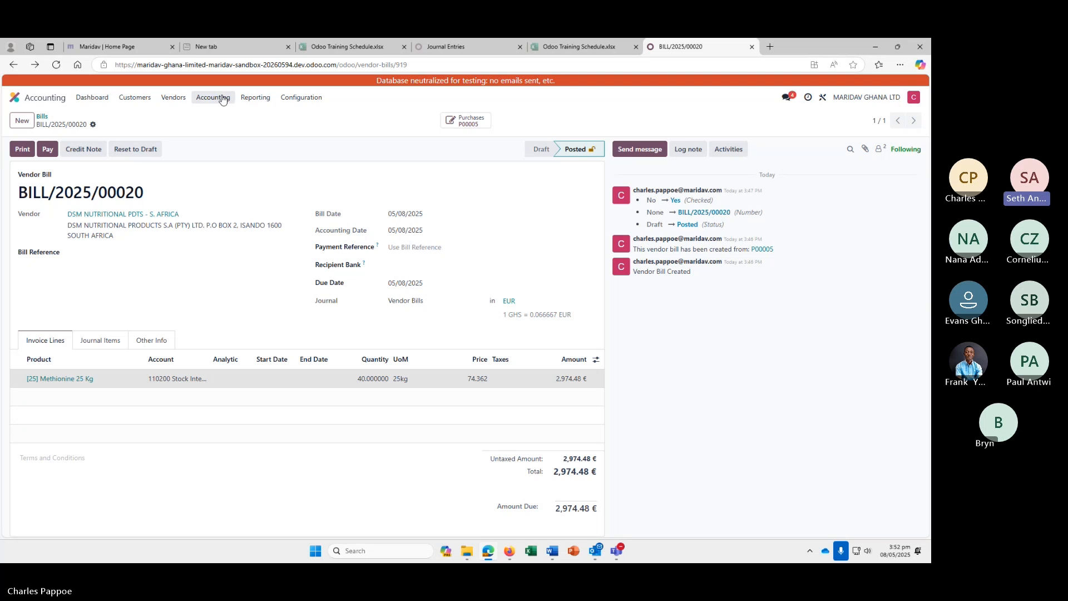
Review the journal, amount and payment date in the bill's payment form again and leave it without paying
click(301, 99)
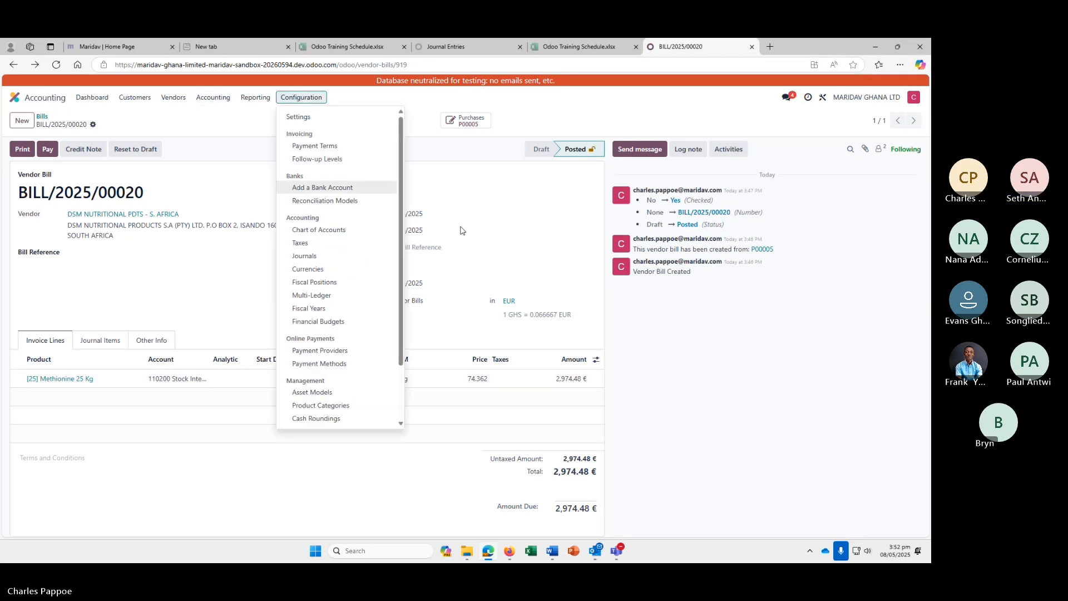
click(481, 217)
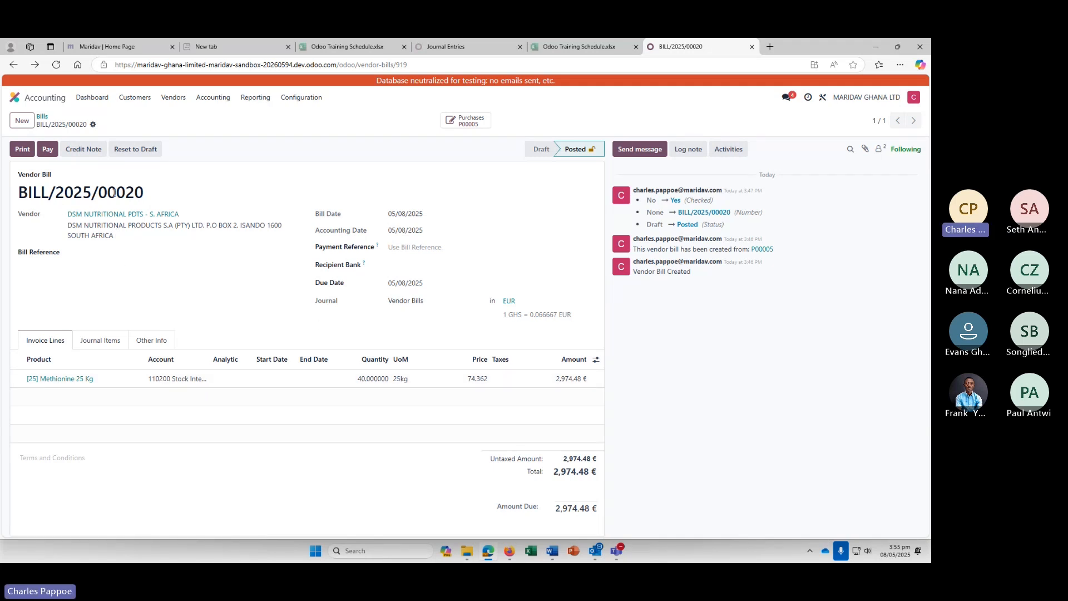
click(47, 152)
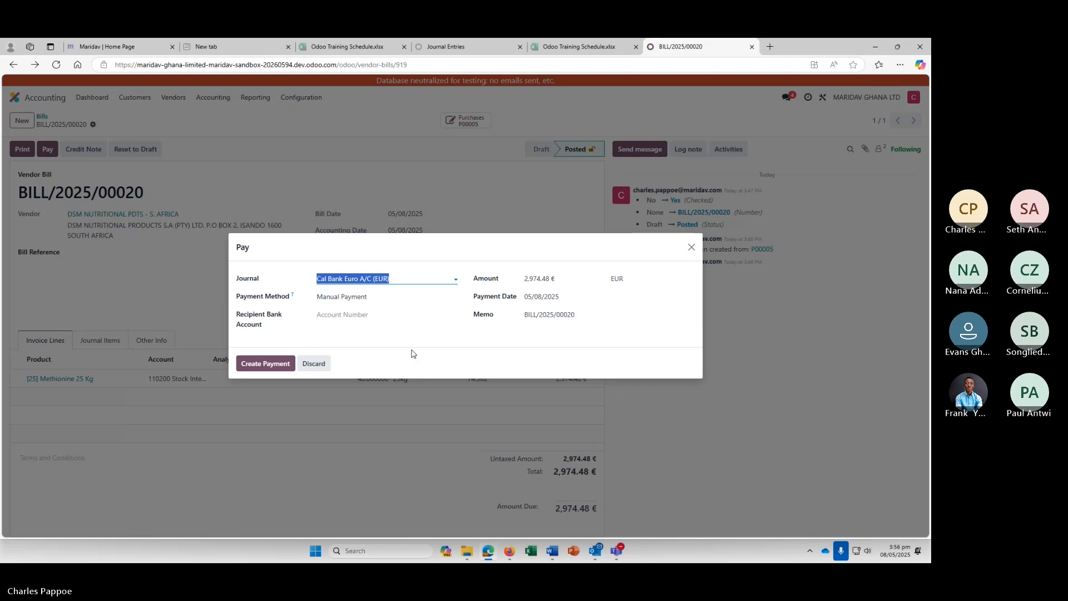
click(457, 333)
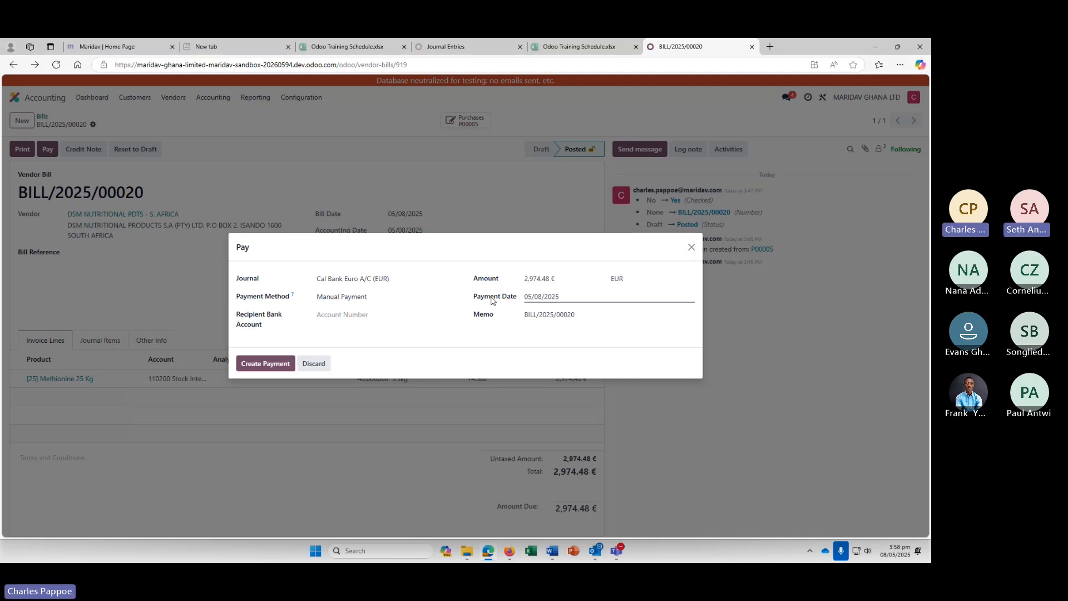
click(691, 248)
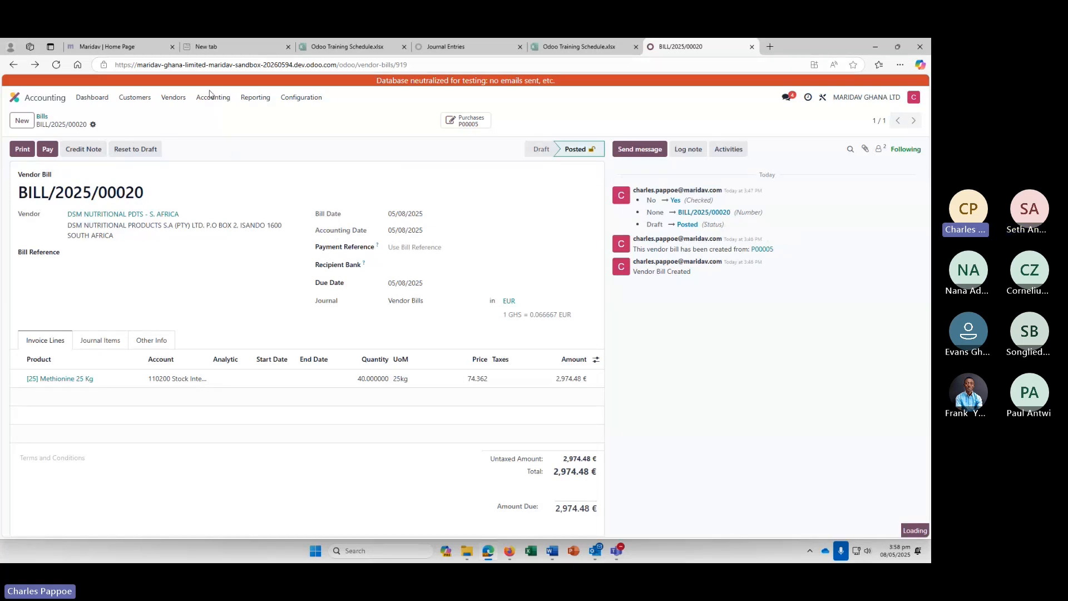
Open the Accounting settings and review the tax, currency, digitization and default account options
click(297, 100)
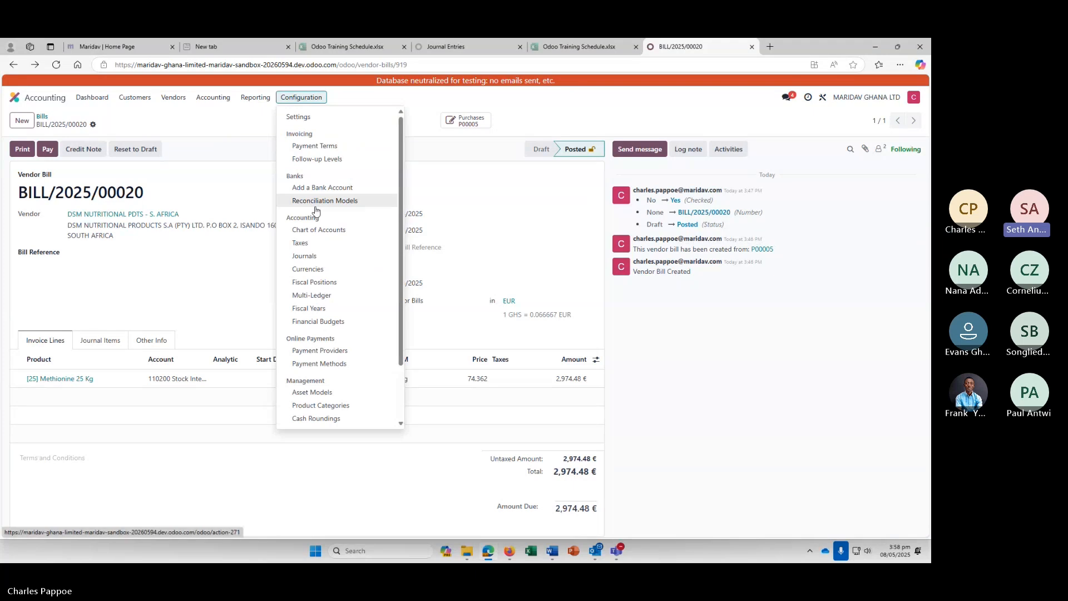
click(423, 105)
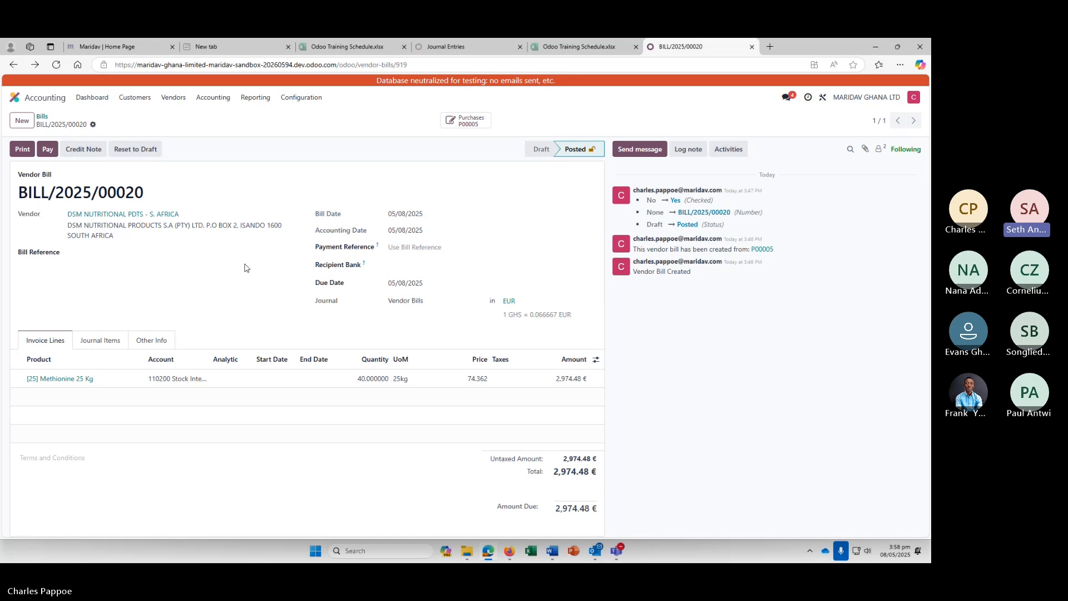
click(305, 101)
click(307, 120)
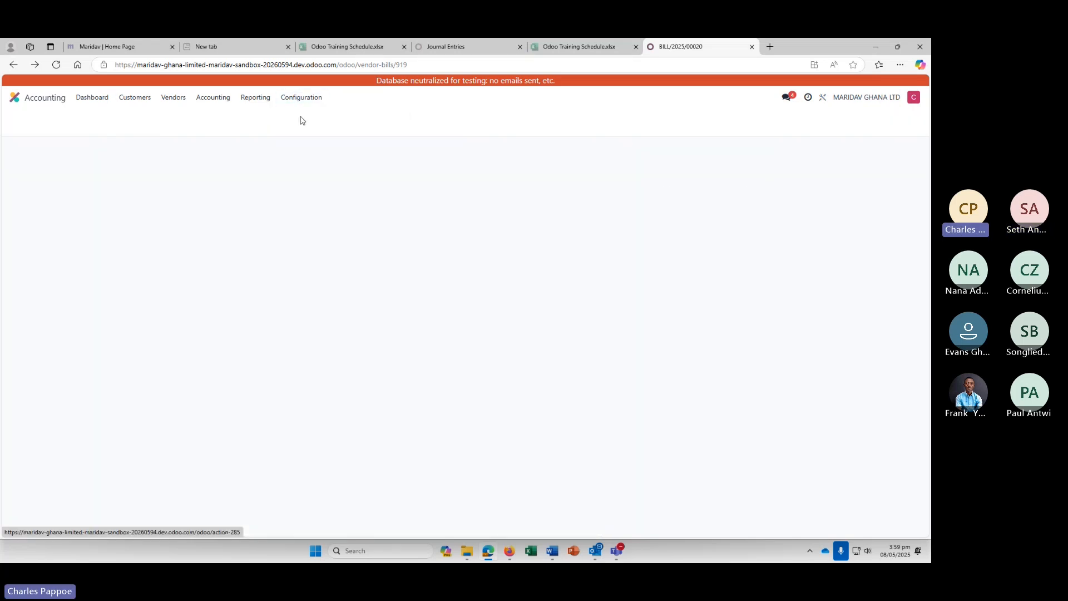
scroll(377, 325, down, 15)
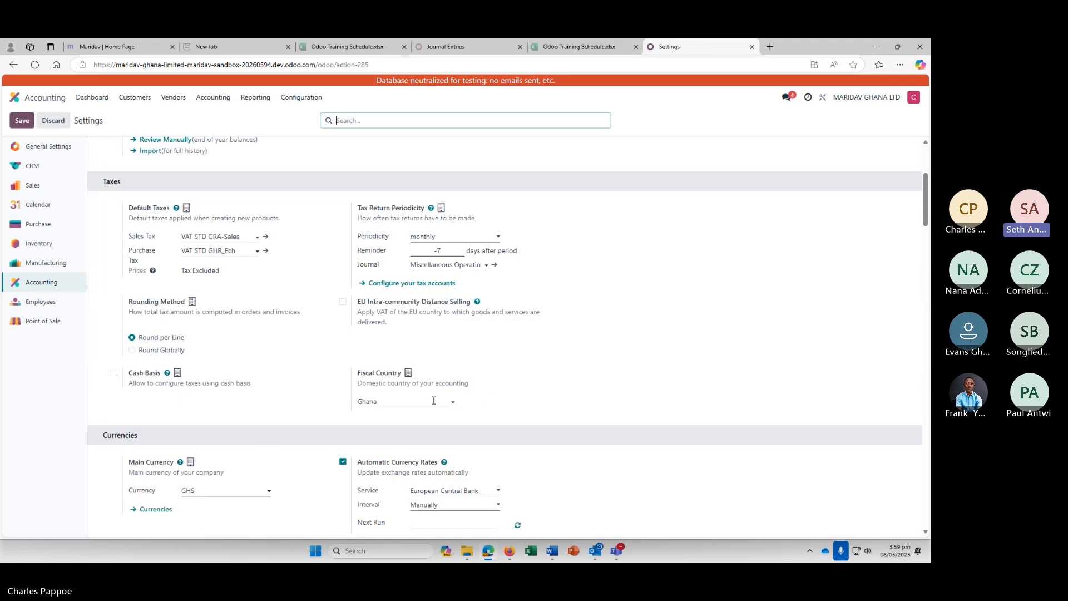
scroll(433, 401, down, 5)
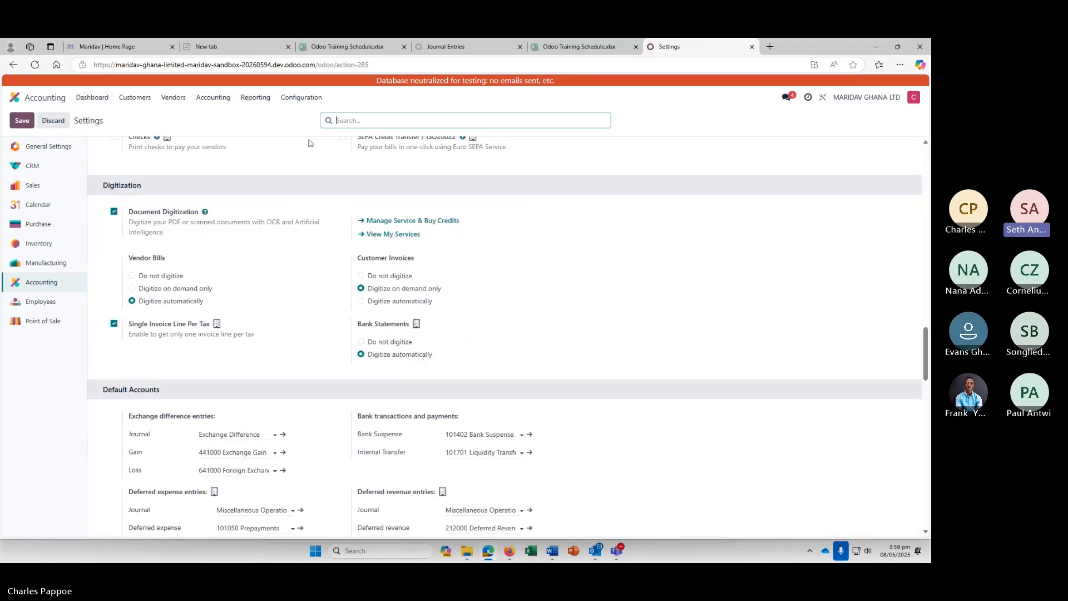
List the currencies configured for Accounting and open the EUR currency's record with its rates
click(300, 100)
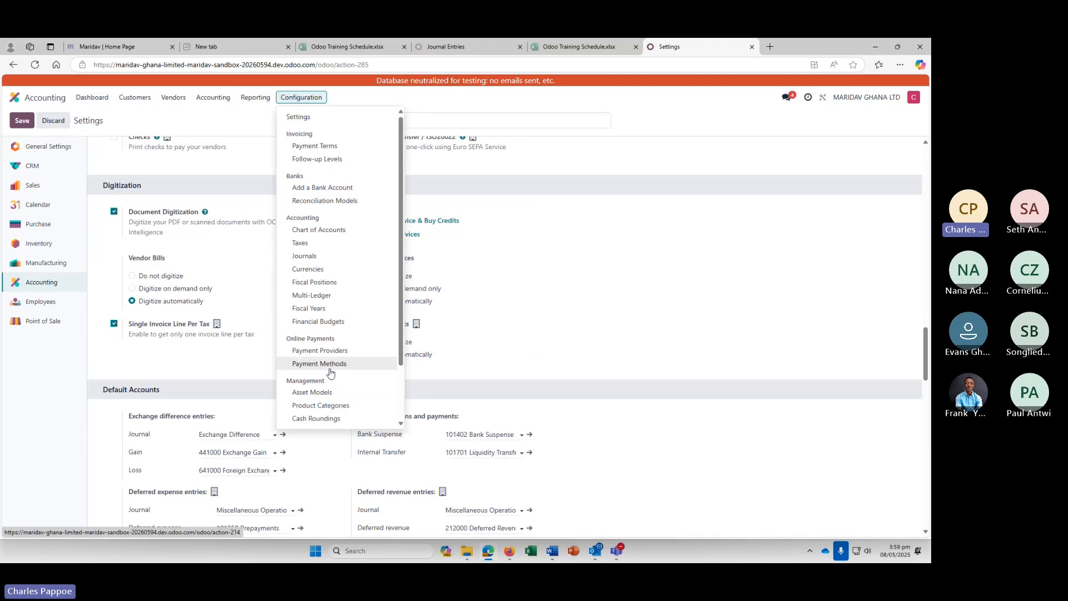
scroll(321, 253, down, 2)
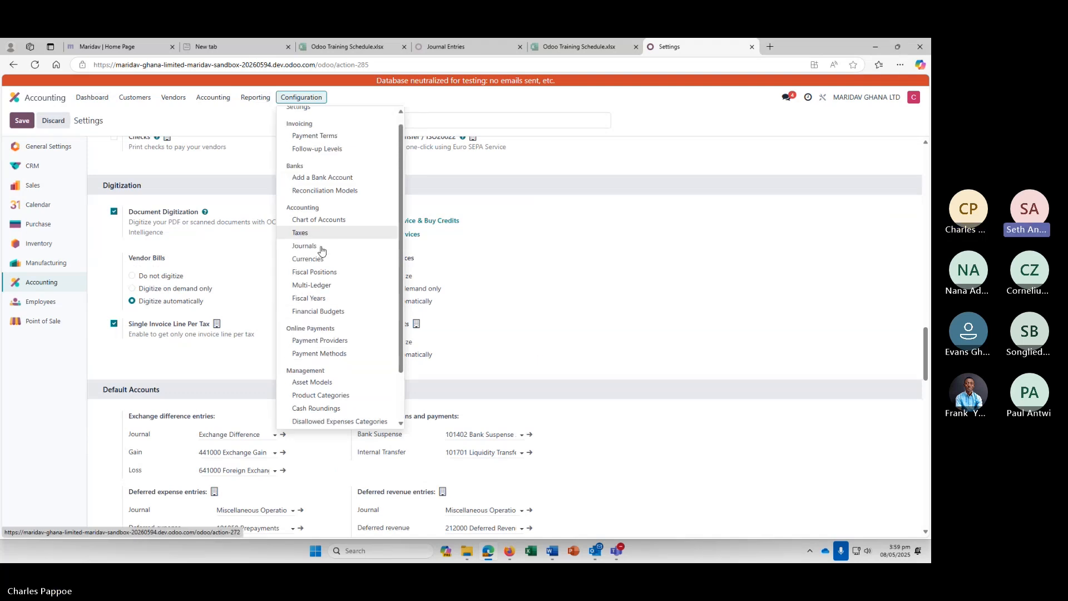
scroll(322, 250, up, 2)
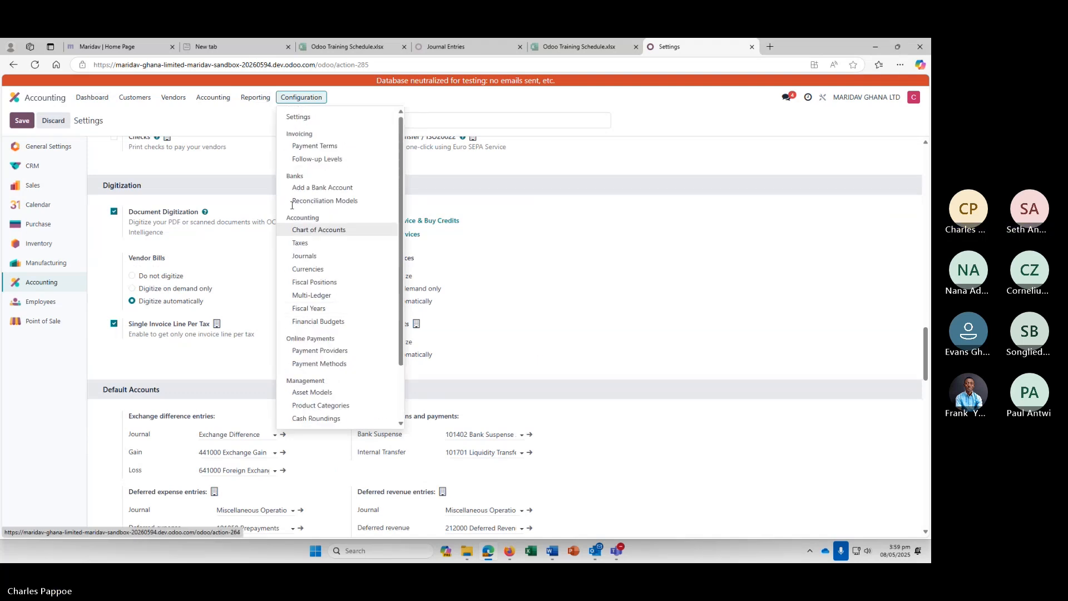
click(310, 272)
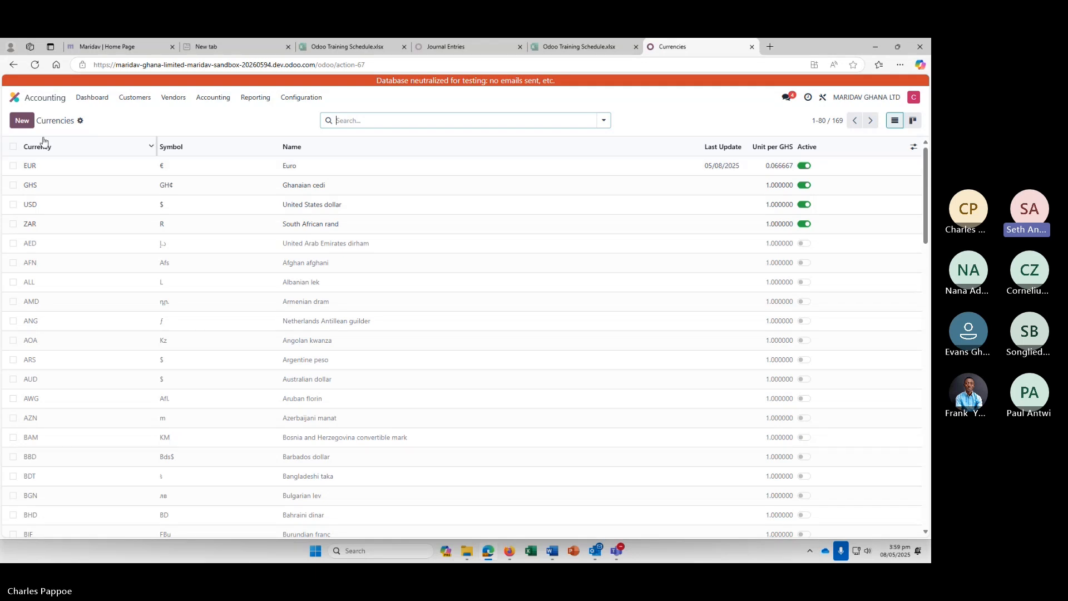
click(775, 169)
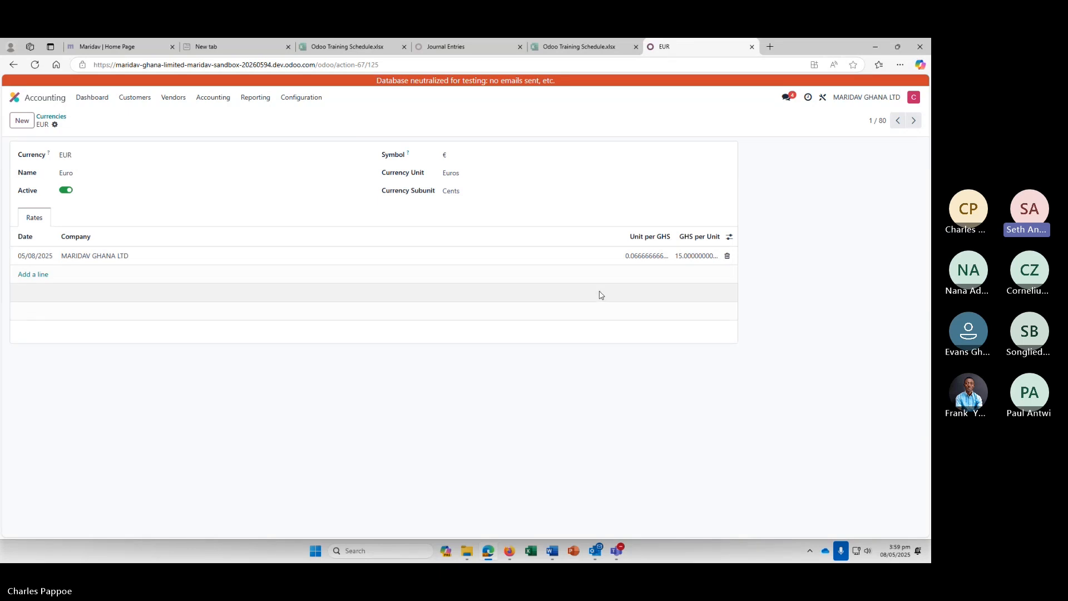
Examine the Unit per GHS and GHS per Unit values on the 05/08/2025 EUR rate line without changing them
click(649, 256)
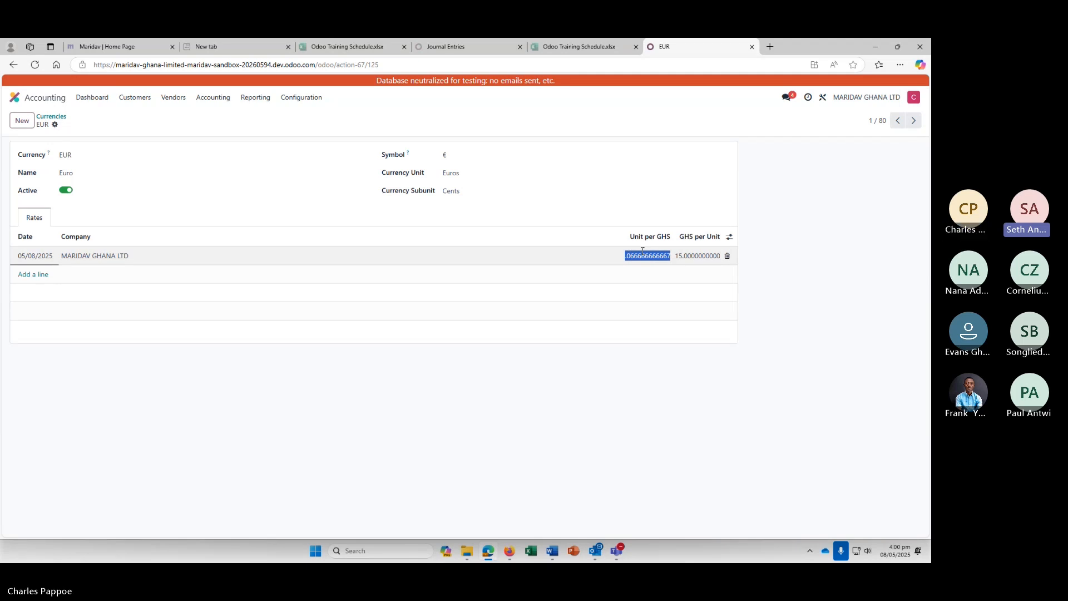
click(697, 256)
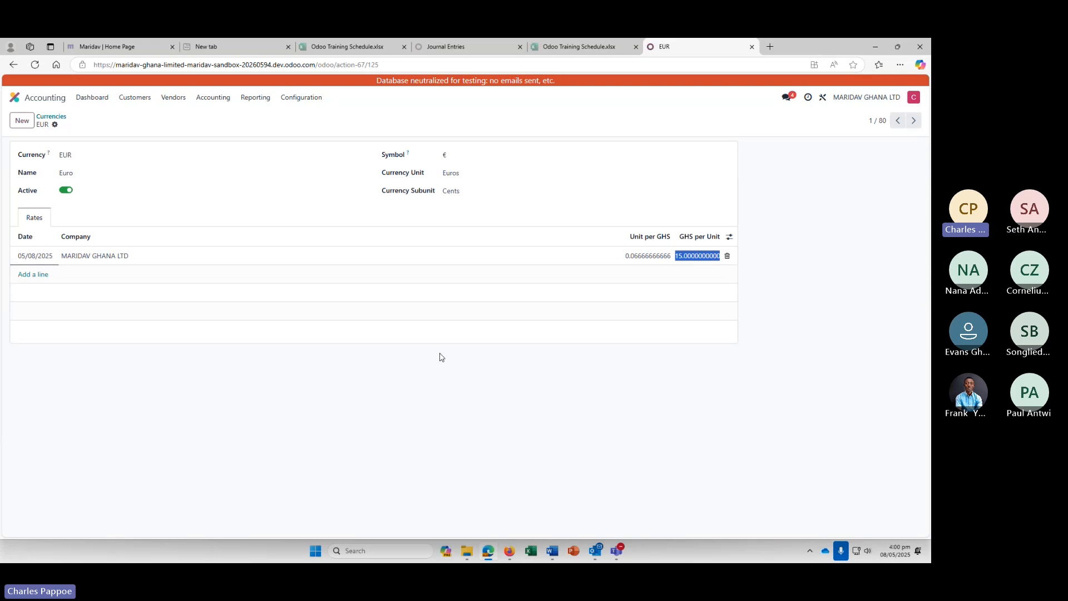
click(814, 249)
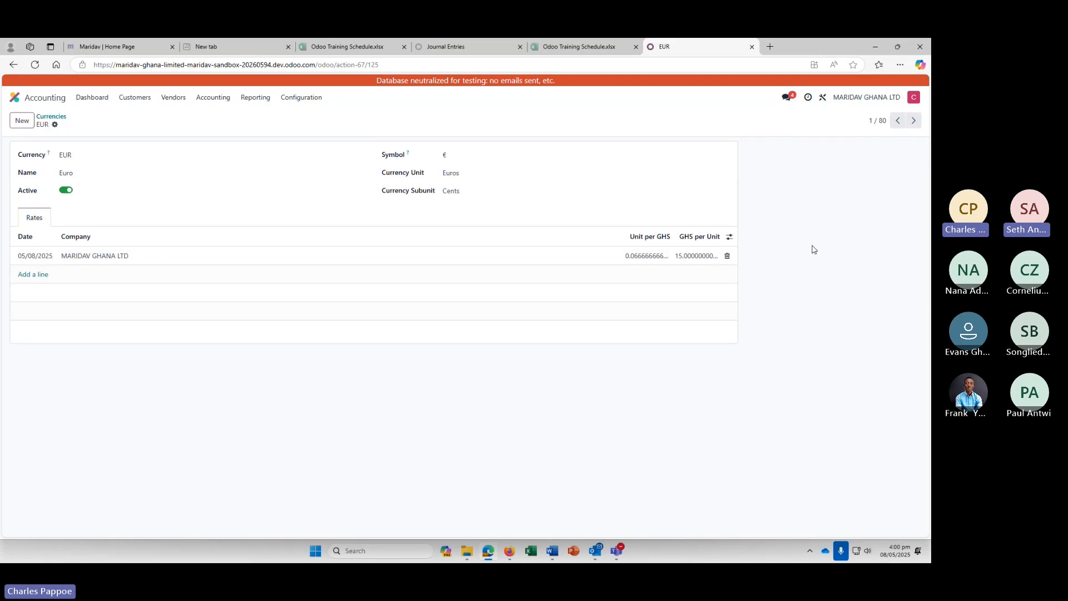